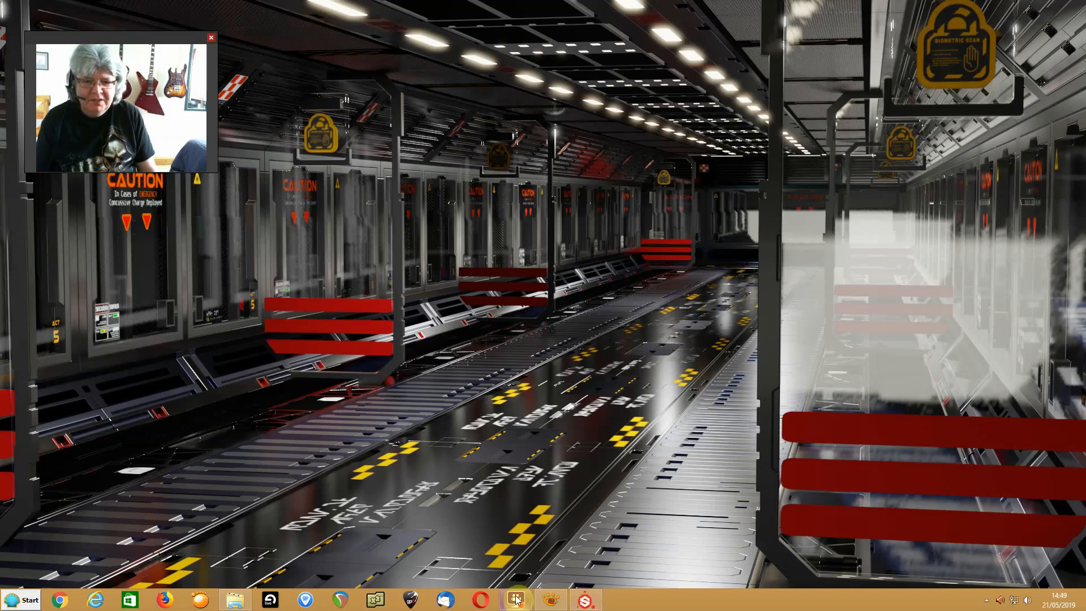
# Switch to Substance Painter and create a new PBR - Metallic Roughness project from the mesh file CKH_Mask00.fbx
pyautogui.click(585, 600)
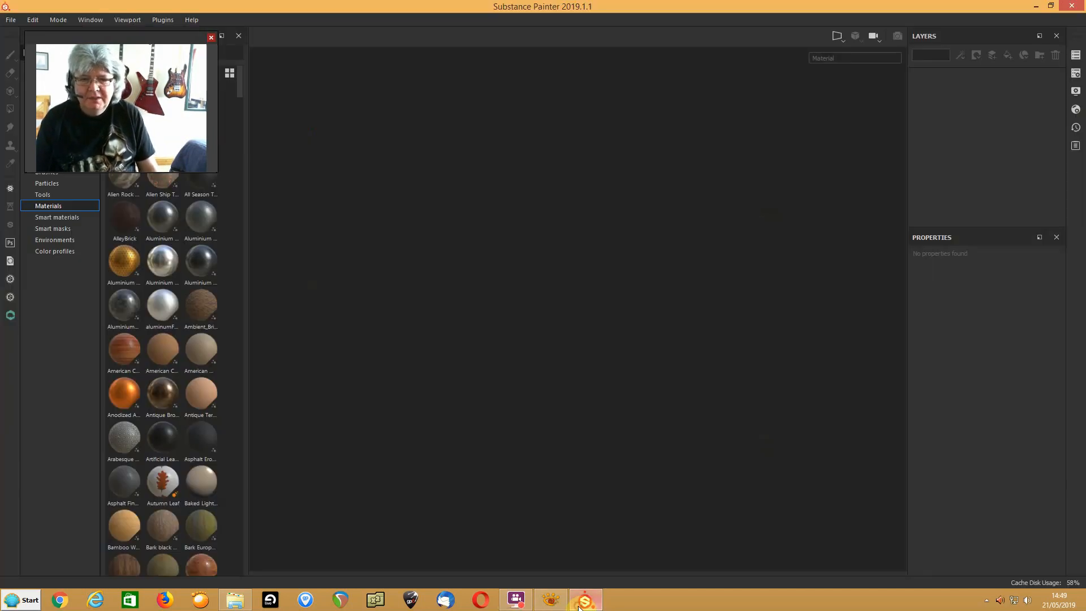
pyautogui.moveTo(116, 36); pyautogui.dragTo(89, 446)
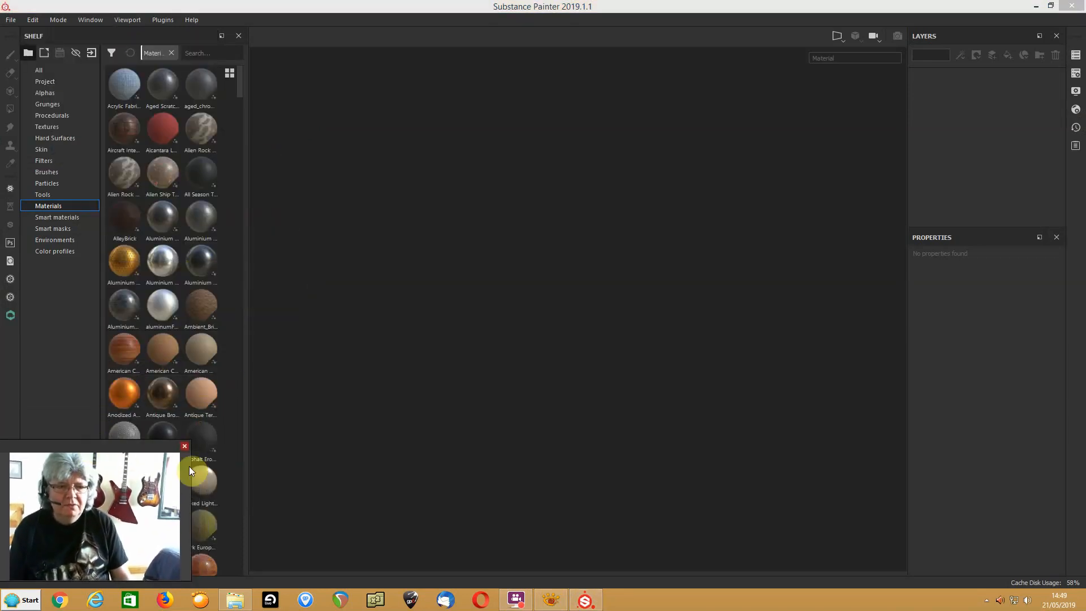
pyautogui.moveTo(191, 474); pyautogui.dragTo(174, 474)
pyautogui.click(11, 19)
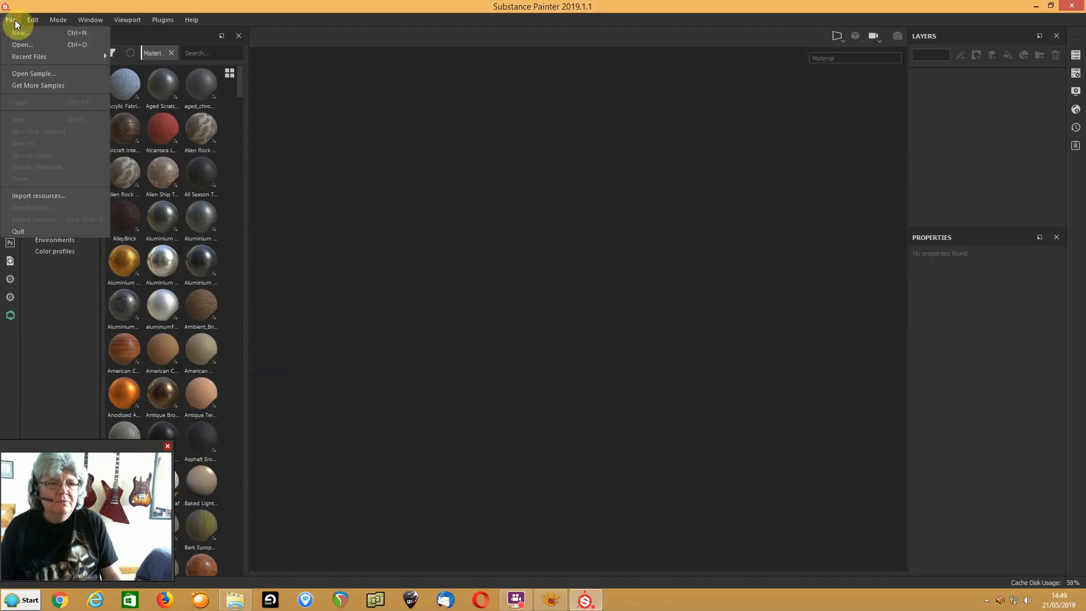
pyautogui.click(11, 38)
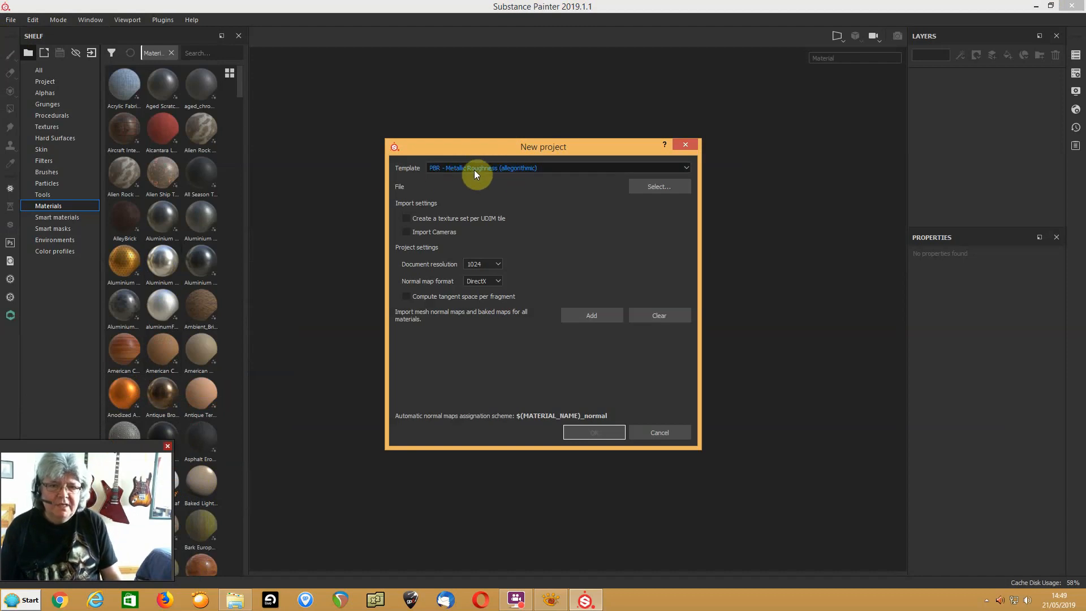
pyautogui.click(658, 189)
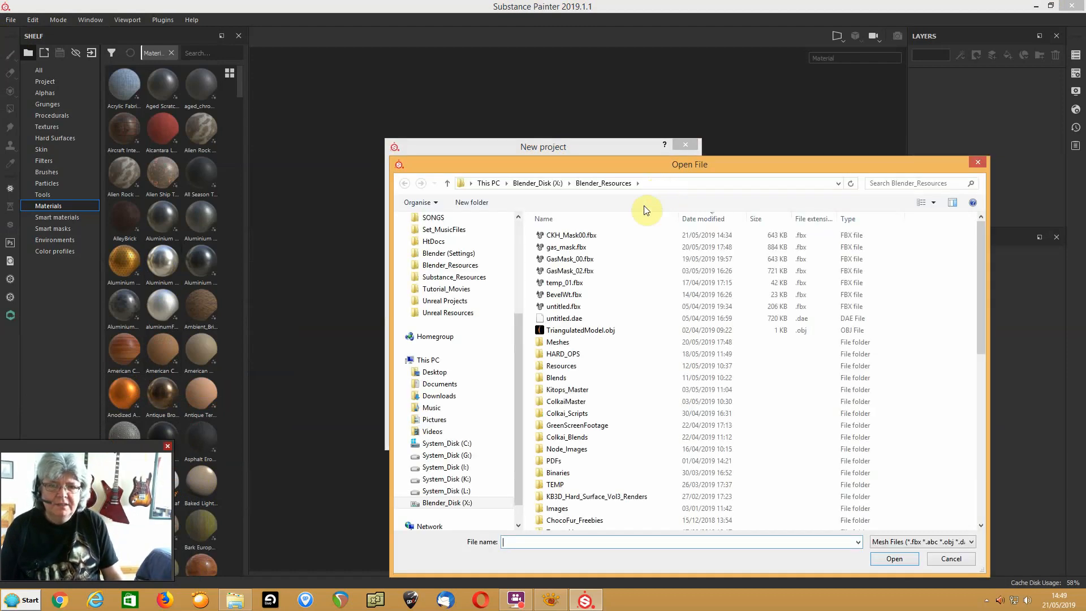
pyautogui.click(549, 238)
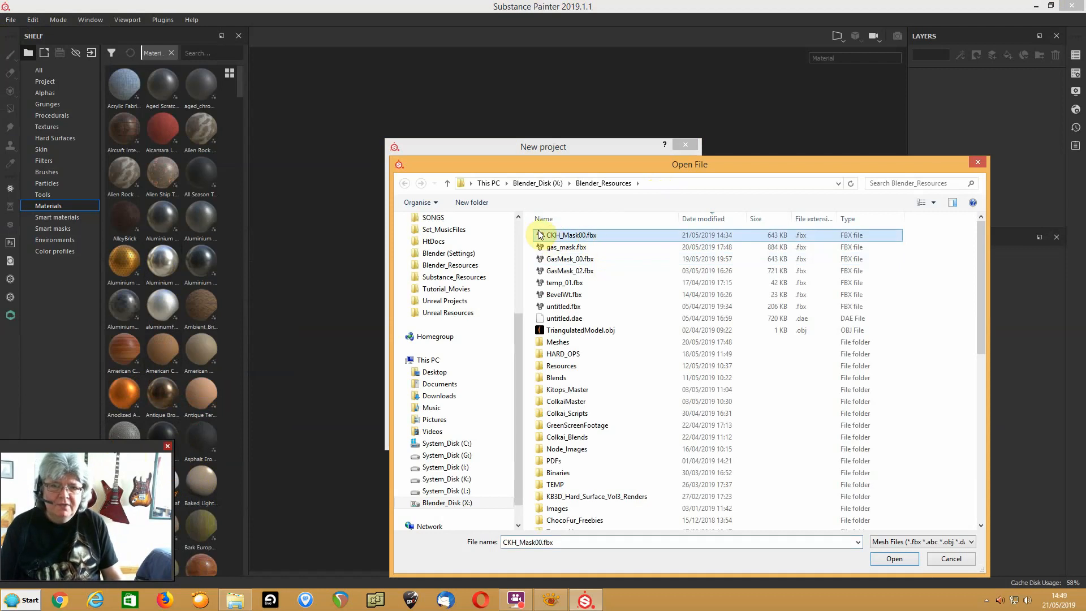
pyautogui.click(892, 560)
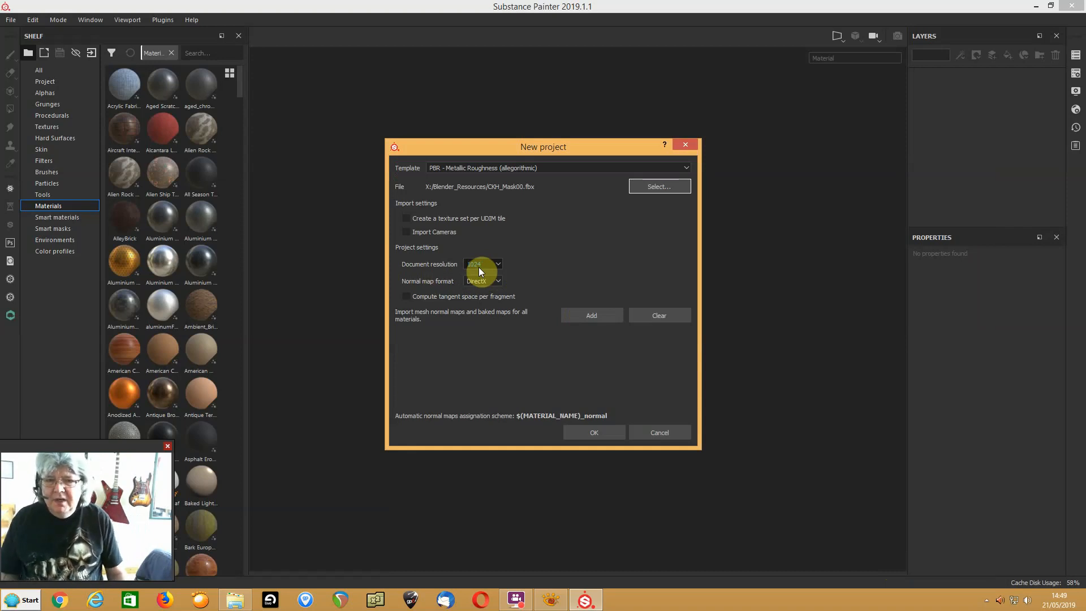
pyautogui.click(587, 436)
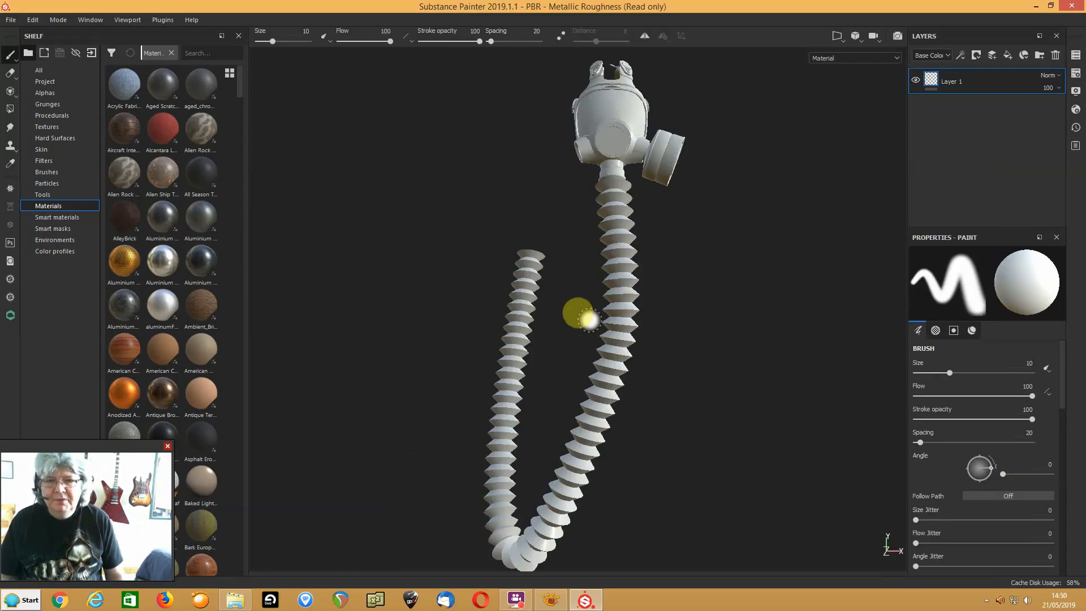
# Examine the gas mask model close up and the list of texture sets in the project
pyautogui.press('alt')
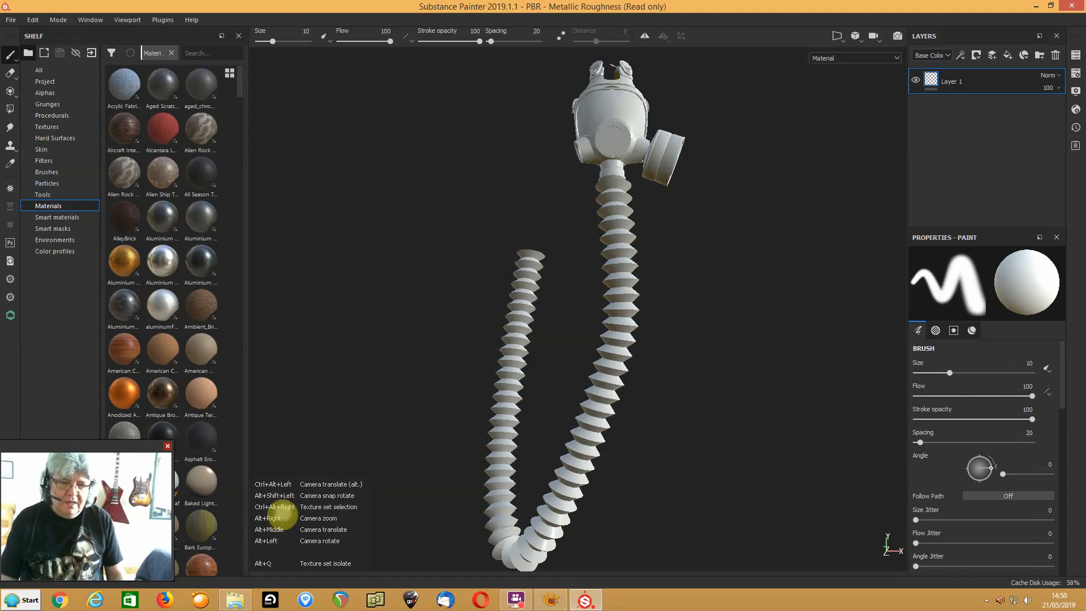
pyautogui.keyDown('alt'); pyautogui.moveTo(497, 388); pyautogui.dragTo(619, 381); pyautogui.keyUp('alt')
pyautogui.moveTo(714, 329)
pyautogui.keyDown('alt'); pyautogui.mouseDown(button='right')
pyautogui.moveTo(658, 387)
pyautogui.moveTo(756, 320)
pyautogui.moveTo(711, 441)
pyautogui.moveTo(720, 427)
pyautogui.mouseUp(button='right'); pyautogui.keyUp('alt')
pyautogui.keyDown('alt'); pyautogui.moveTo(744, 296); pyautogui.dragTo(711, 350); pyautogui.keyUp('alt')
pyautogui.scroll(5, 710, 350)
pyautogui.moveTo(706, 300)
pyautogui.keyDown('alt'); pyautogui.mouseDown()
pyautogui.moveTo(689, 359)
pyautogui.moveTo(691, 297)
pyautogui.mouseUp(); pyautogui.keyUp('alt')
pyautogui.keyDown('alt'); pyautogui.moveTo(691, 297); pyautogui.dragTo(658, 396, button='middle'); pyautogui.keyUp('alt')
pyautogui.scroll(-1, 650, 383)
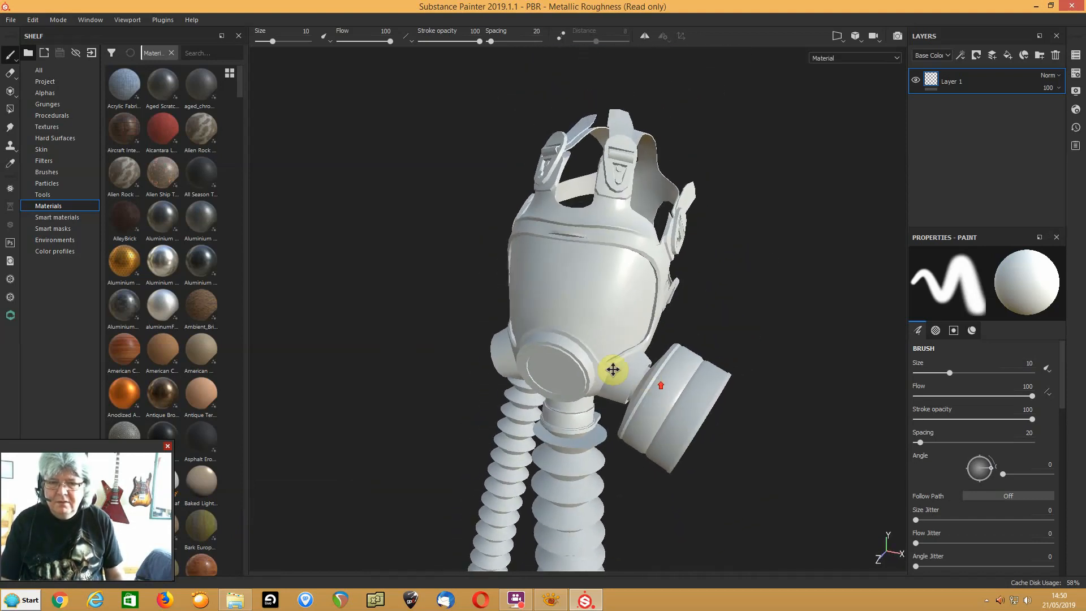
pyautogui.click(1074, 72)
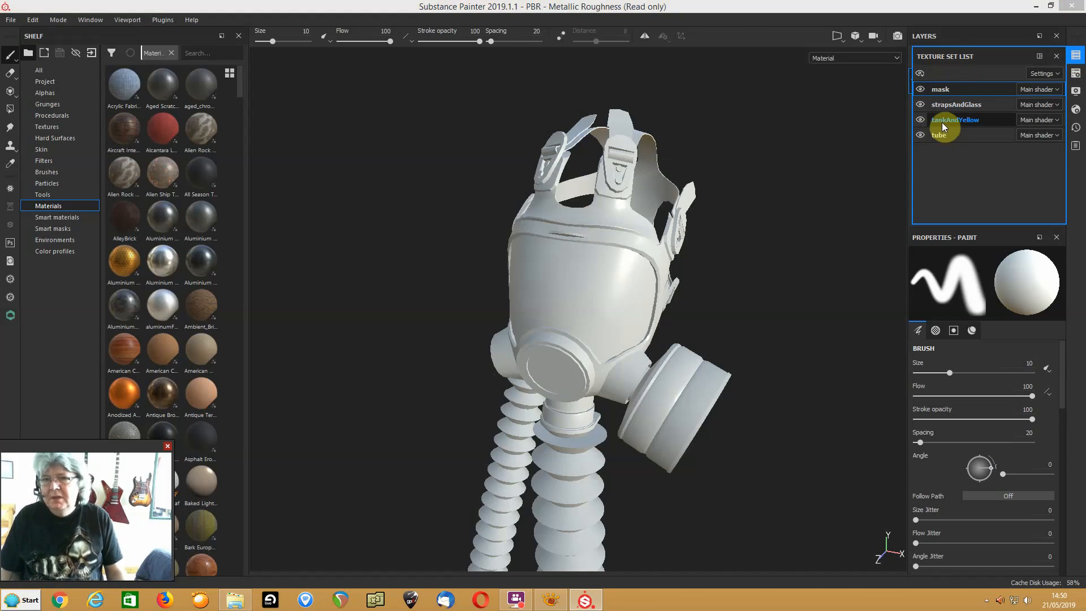
# Add Ambient occlusion and Opacity channels to the mask texture set
pyautogui.click(1076, 78)
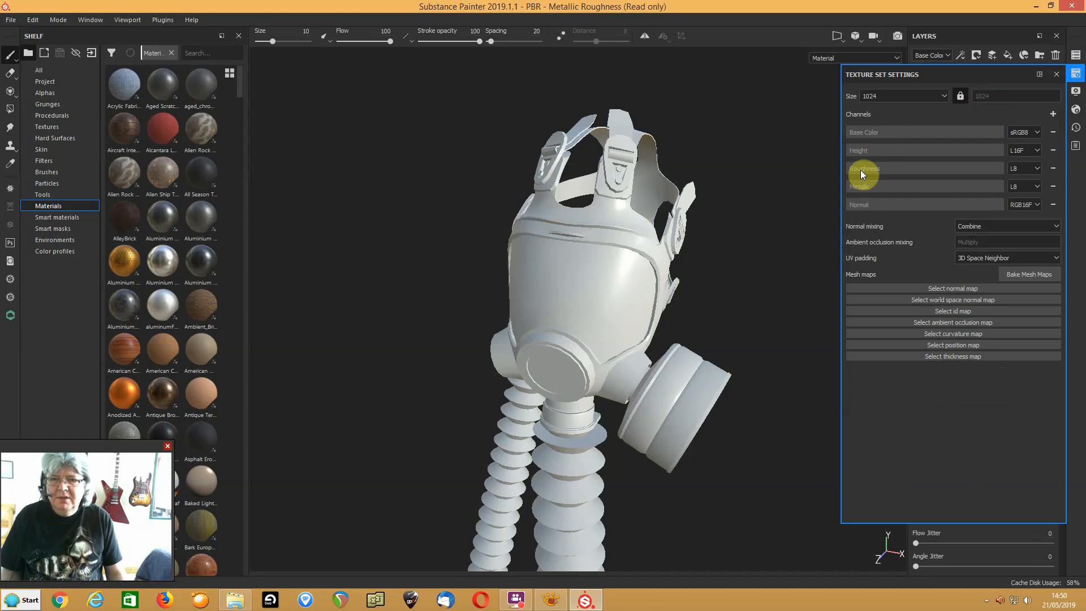
pyautogui.click(1053, 114)
pyautogui.click(1054, 129)
pyautogui.click(1053, 114)
pyautogui.click(1040, 224)
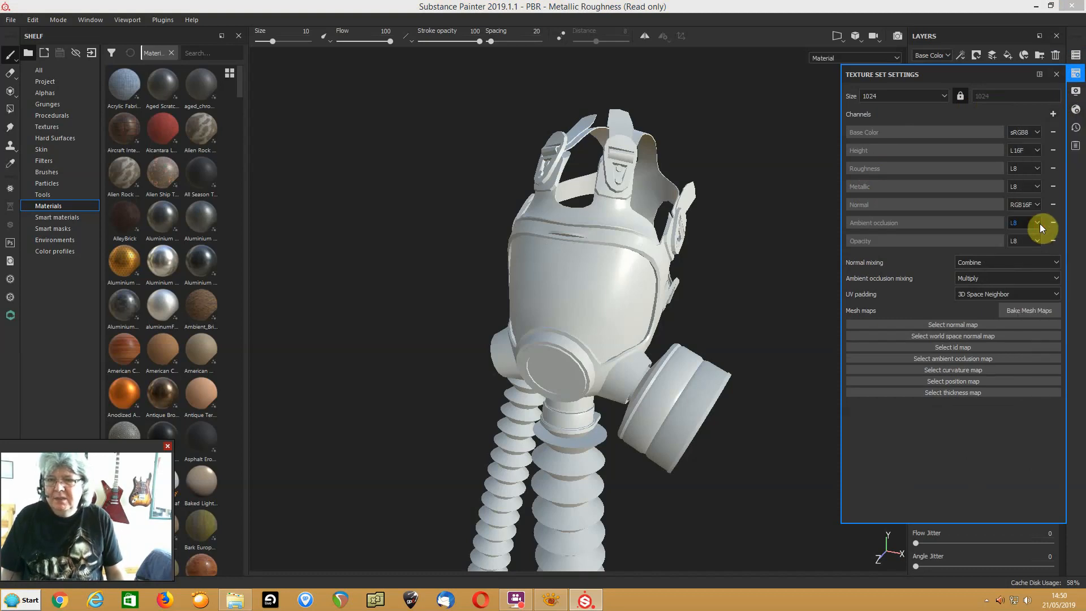
# Bake all mesh maps for all texture sets at 1024 output size, with the other baking settings at their defaults
pyautogui.click(1030, 311)
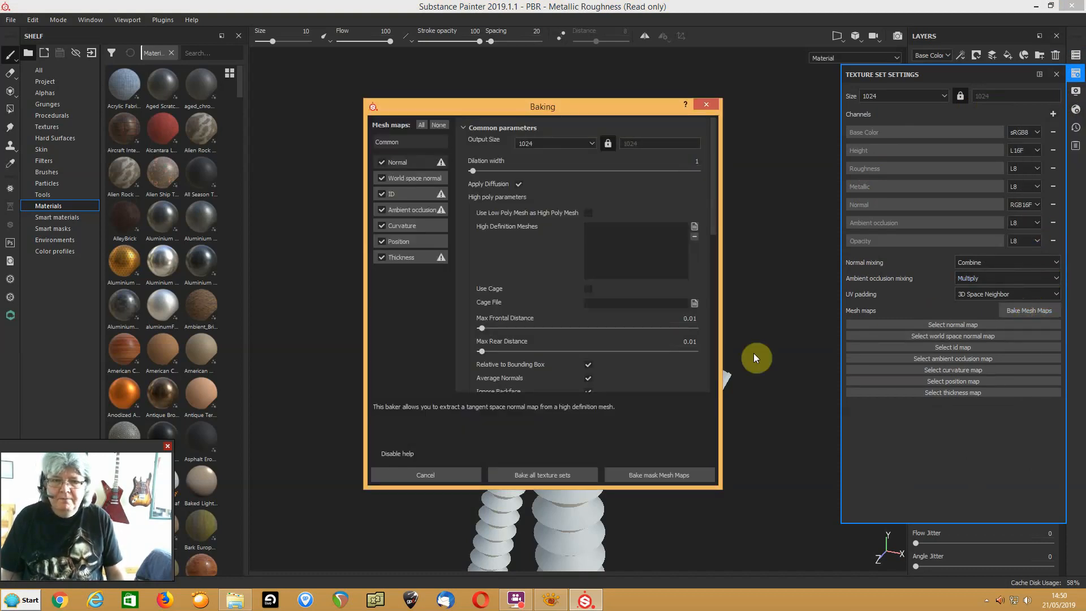
pyautogui.click(558, 476)
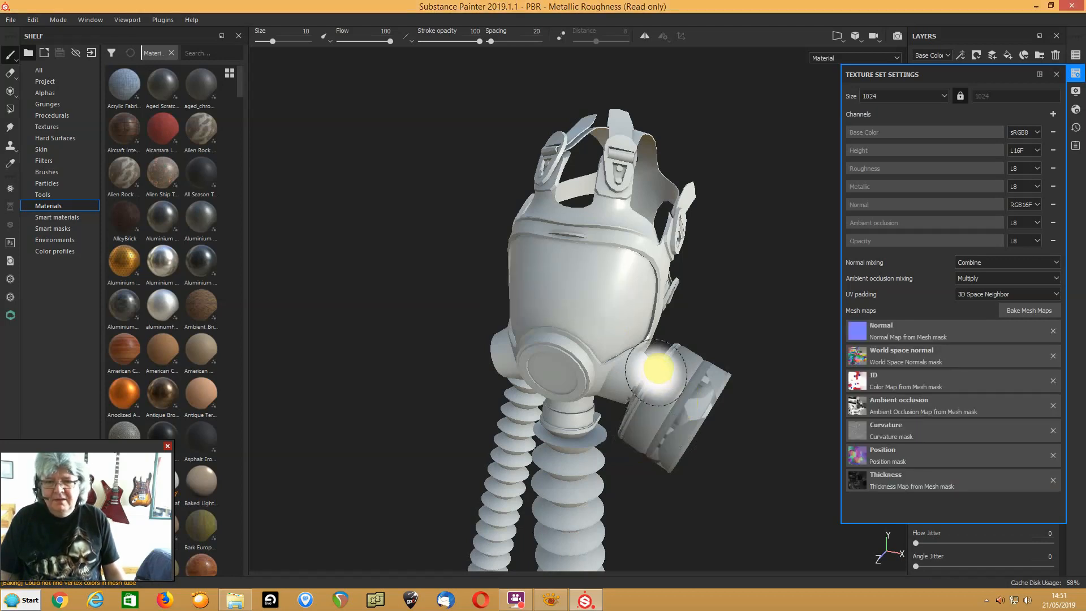
pyautogui.click(1058, 75)
# Show the 3D and 2D views together and examine the UV layouts of the mask and tankAndYellow texture sets
pyautogui.moveTo(707, 317)
pyautogui.keyDown('alt'); pyautogui.mouseDown()
pyautogui.moveTo(645, 300)
pyautogui.moveTo(645, 354)
pyautogui.mouseUp(); pyautogui.keyUp('alt')
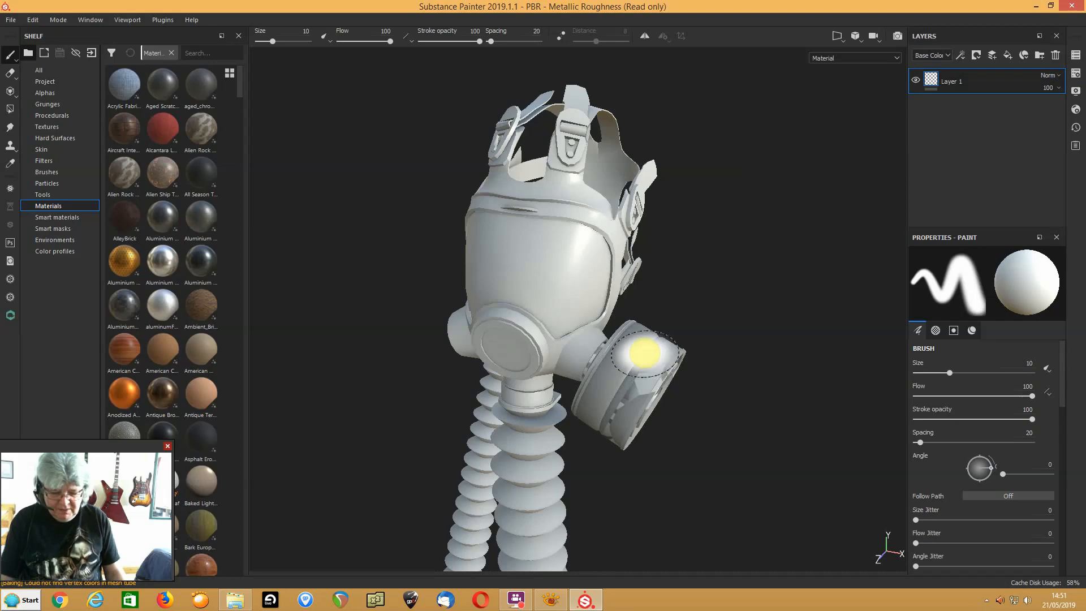
pyautogui.press('F3')
pyautogui.press('F1')
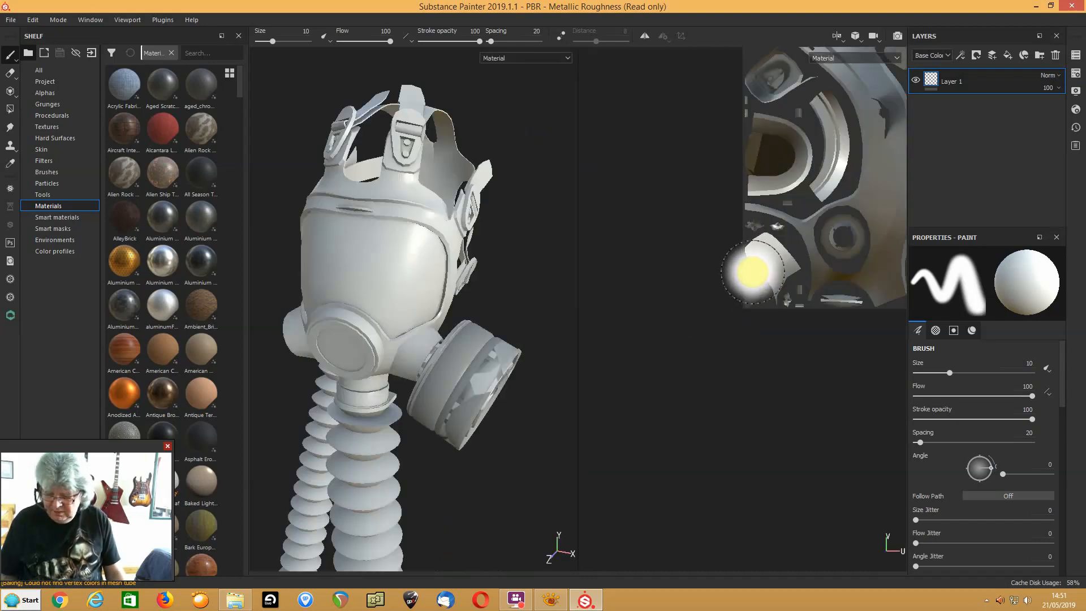
pyautogui.press('f')
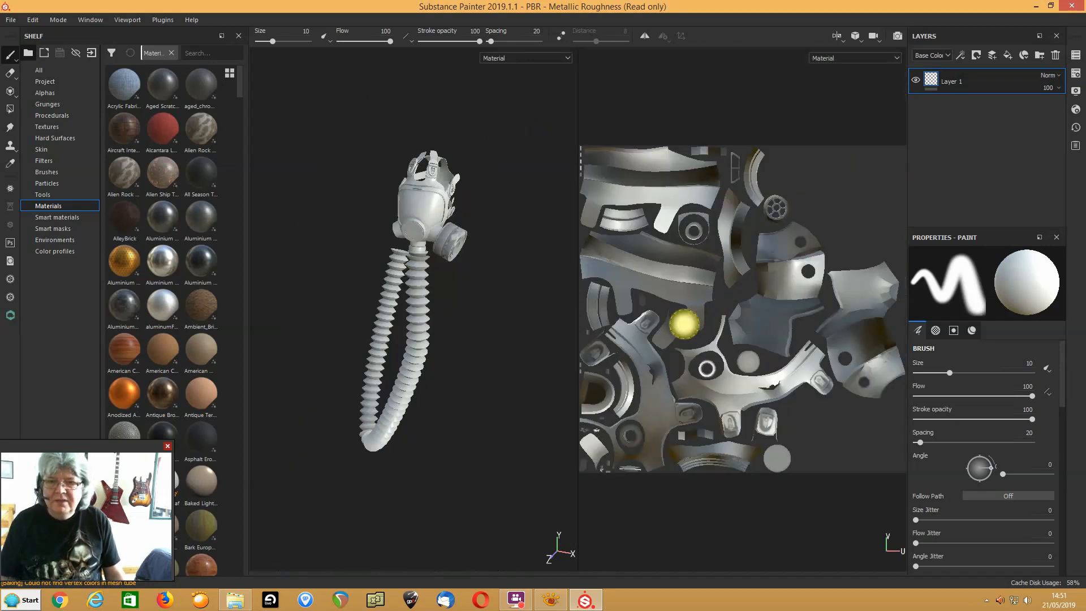
pyautogui.scroll(-1, 686, 323)
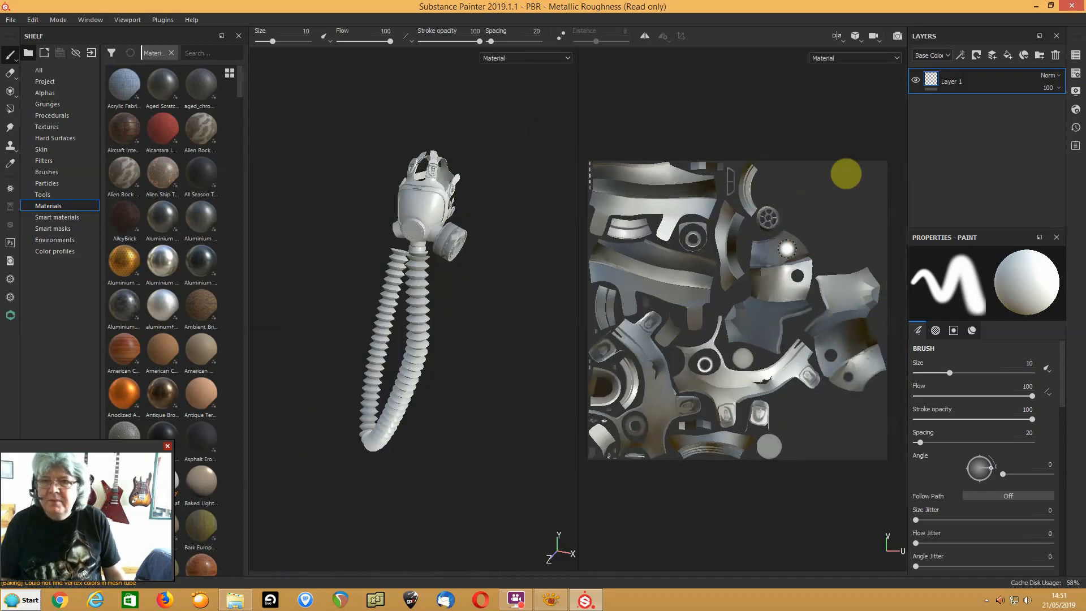
pyautogui.click(1076, 55)
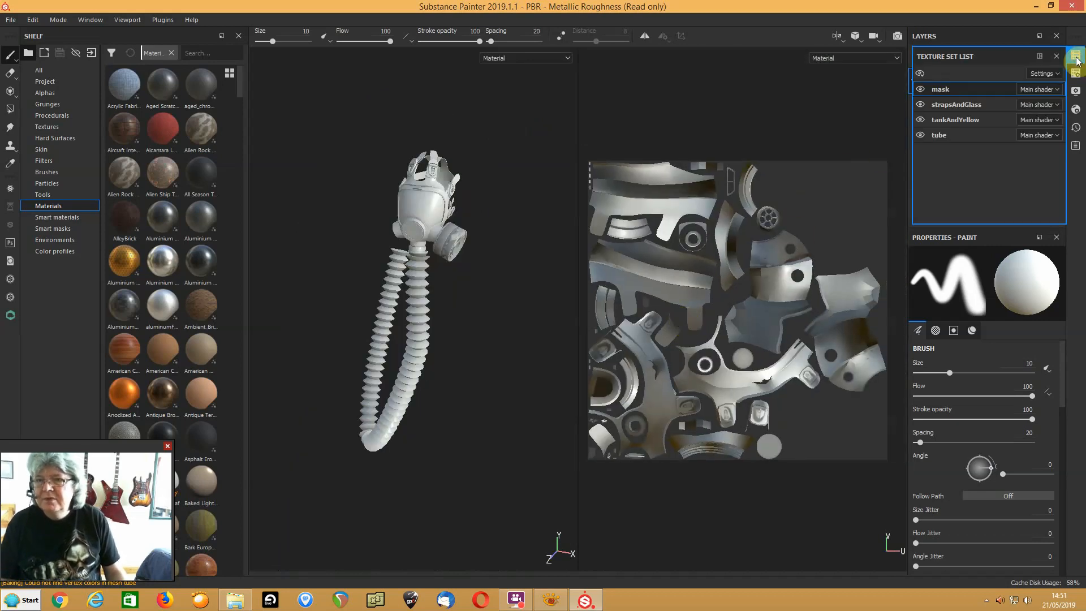
pyautogui.click(960, 117)
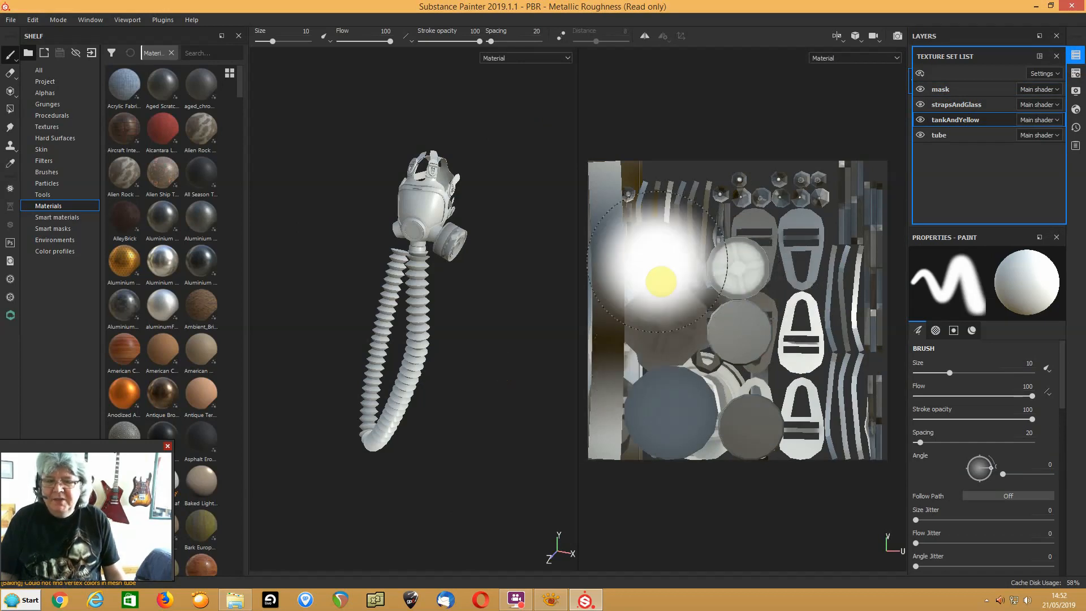
# Switch to Blender 2.79 and open the recent file GasMask_00.blend
pyautogui.click(1037, 6)
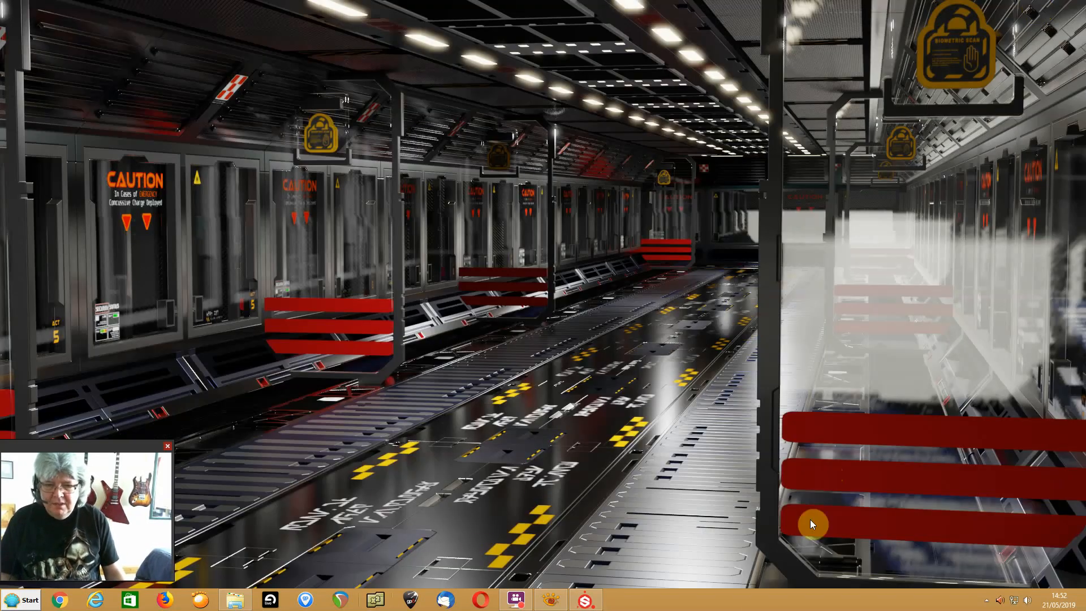
pyautogui.rightClick(746, 604)
pyautogui.click(774, 549)
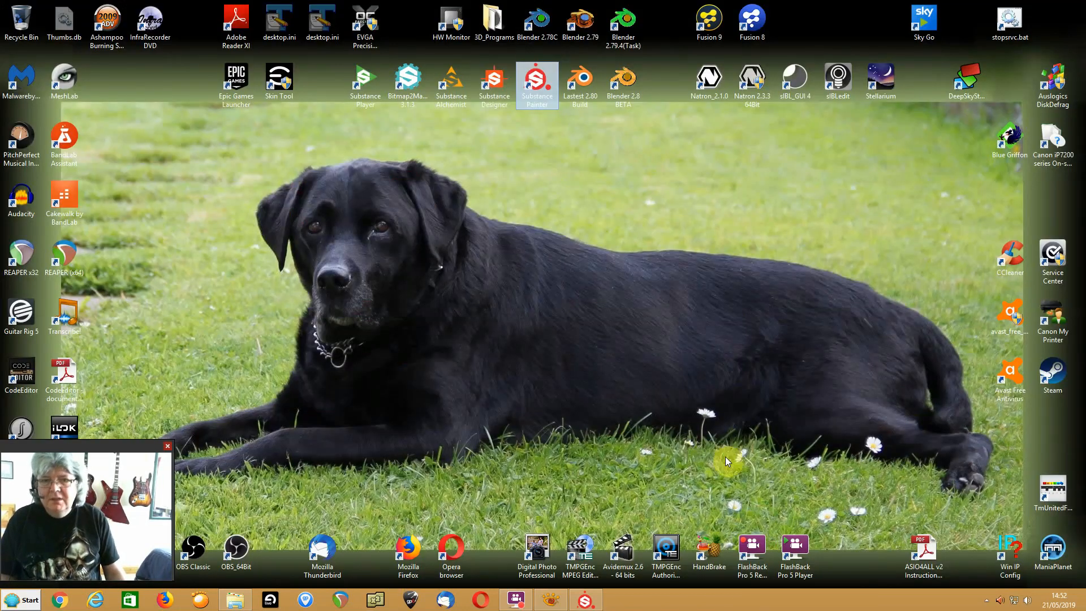
pyautogui.doubleClick(576, 25)
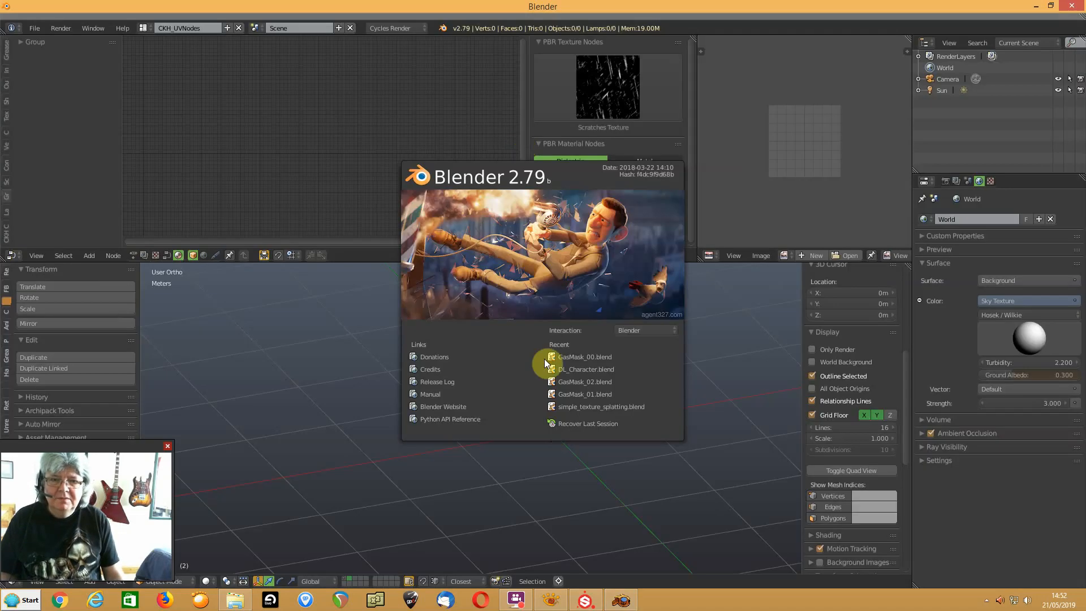
pyautogui.click(558, 358)
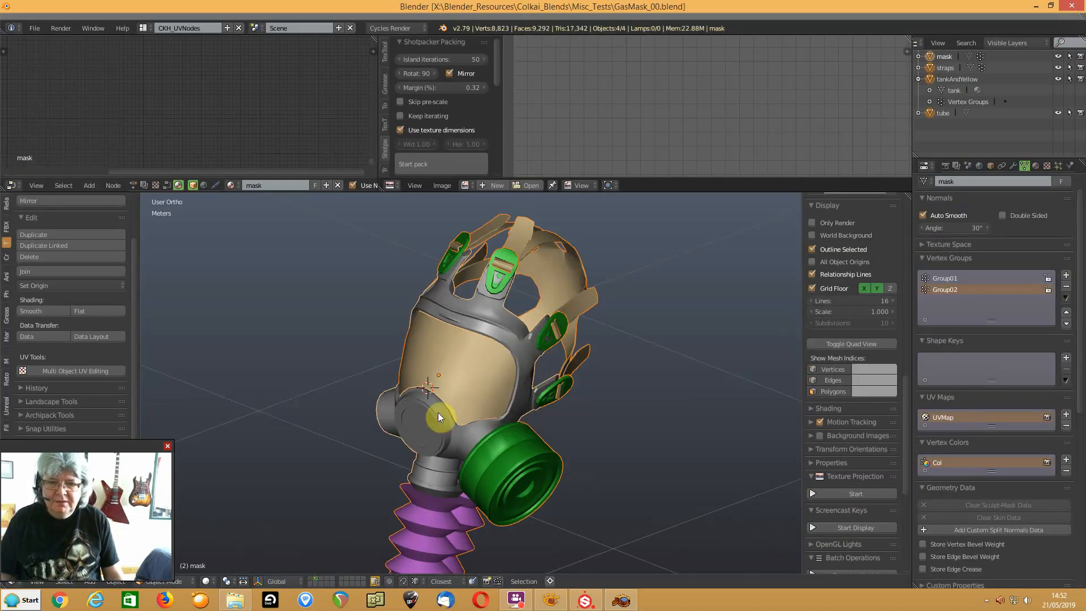
# Repack all UV islands of the tankAndYellow object with Shotpacker and save over GasMask_00.blend
pyautogui.click(500, 462)
pyautogui.press('Tab')
pyautogui.scroll(-3, 684, 100)
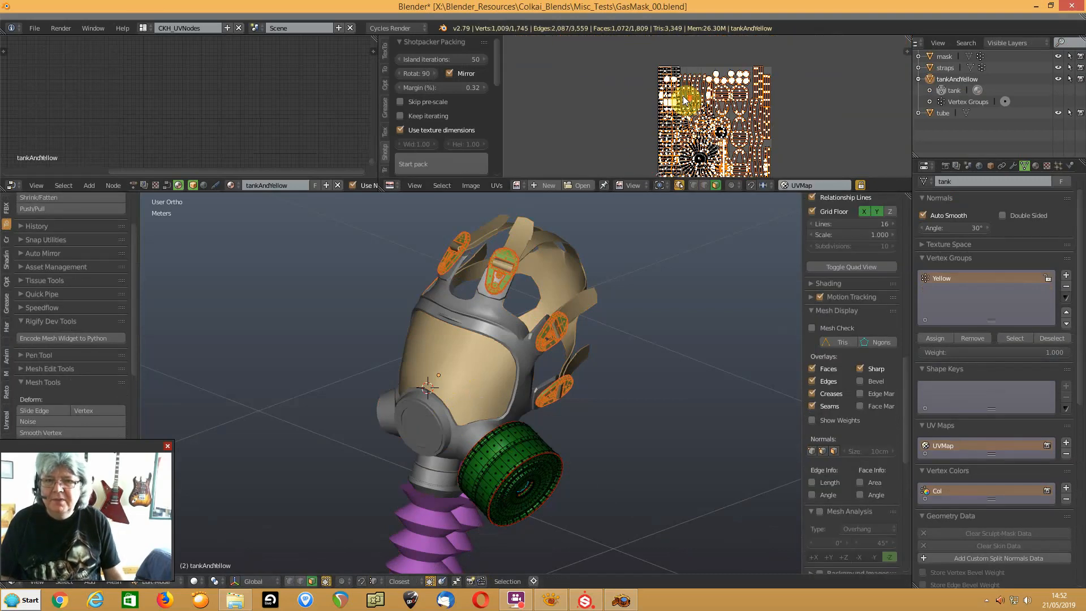
pyautogui.press('a')
pyautogui.press('a')
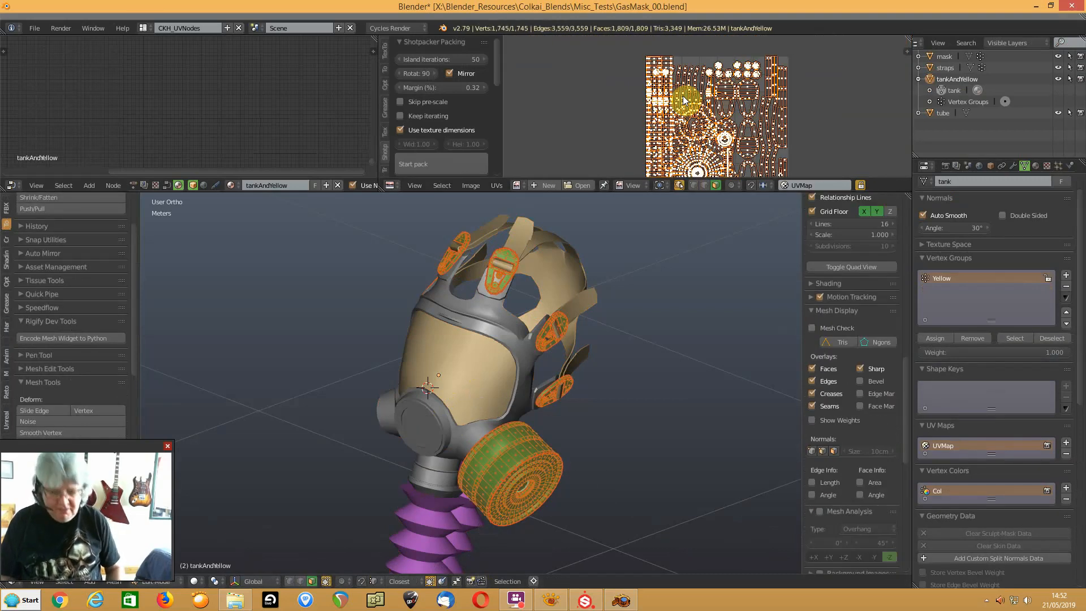
pyautogui.click(427, 165)
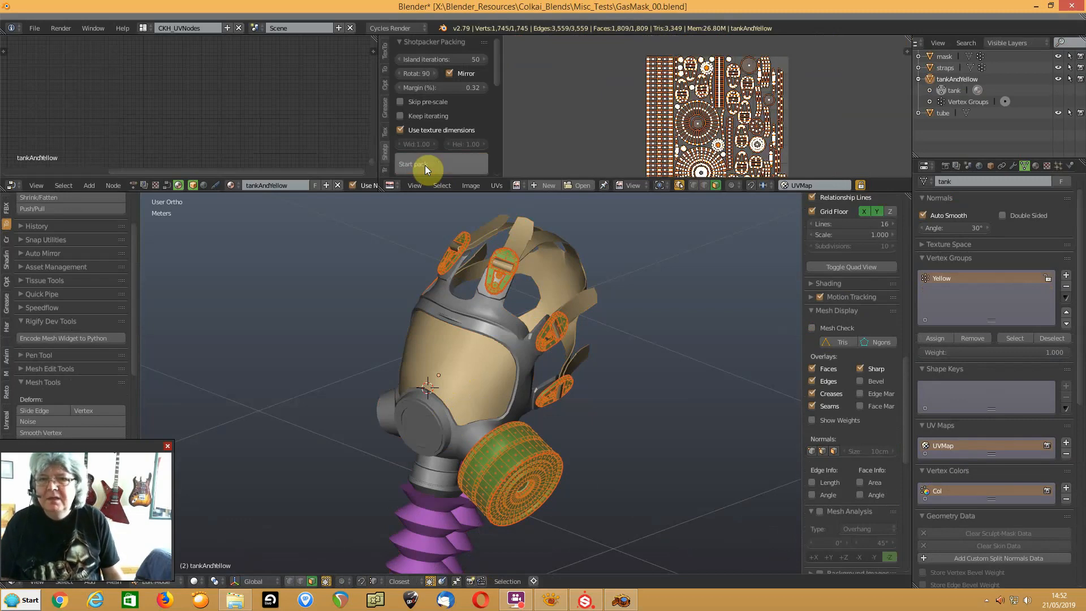
pyautogui.press('Tab')
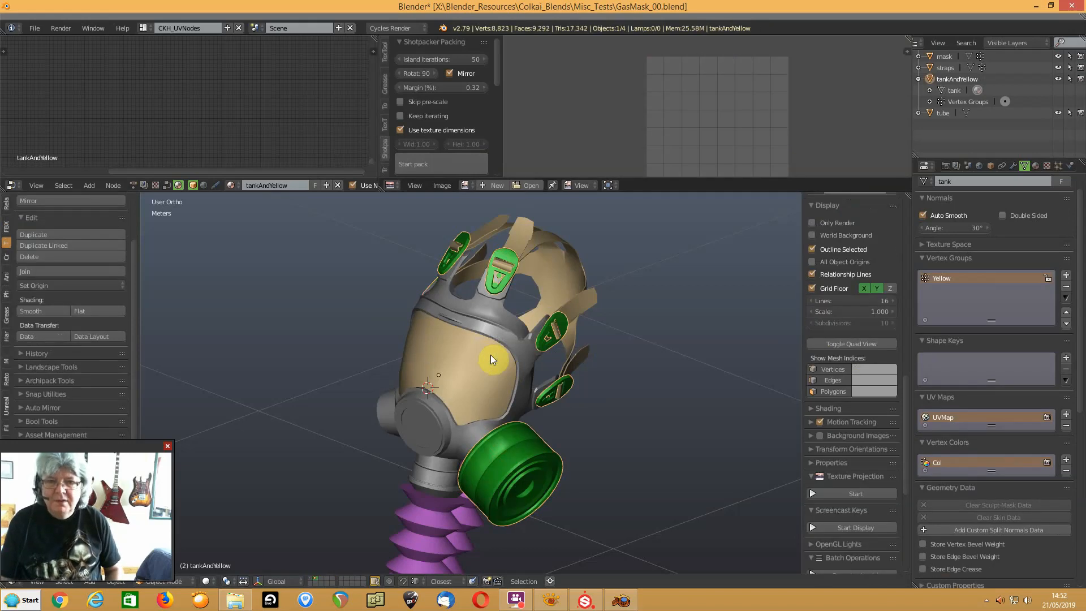
pyautogui.hotkey('ctrl', 's')
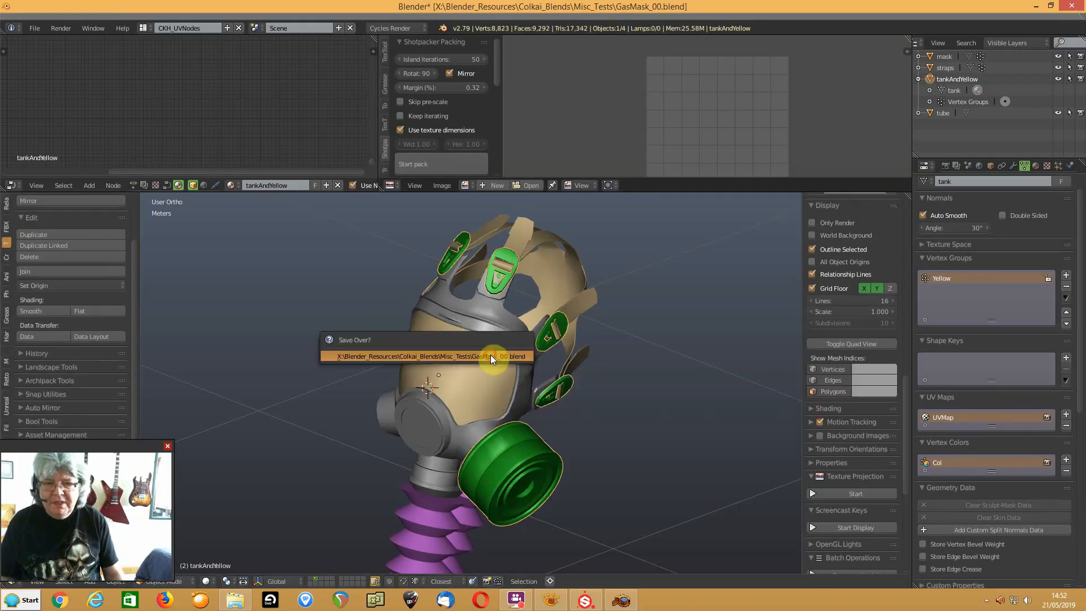
pyautogui.click(490, 355)
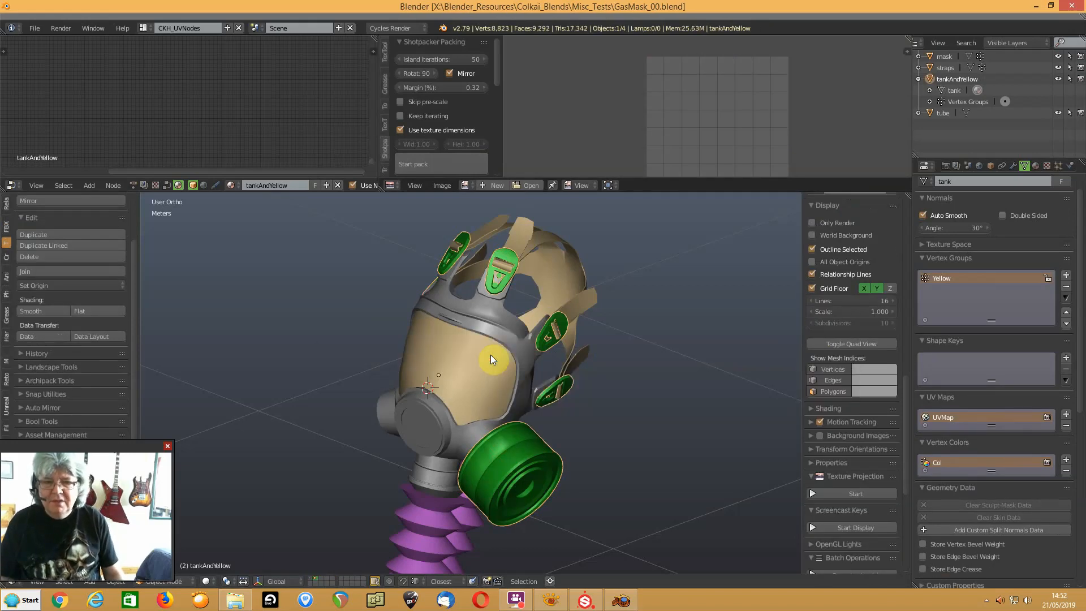
# Select all four gas mask objects and start an FBX export, targeting the existing CKH_Mask00.fbx in X:\Blender_Resources
pyautogui.click(437, 430)
pyautogui.press('a')
pyautogui.press('a')
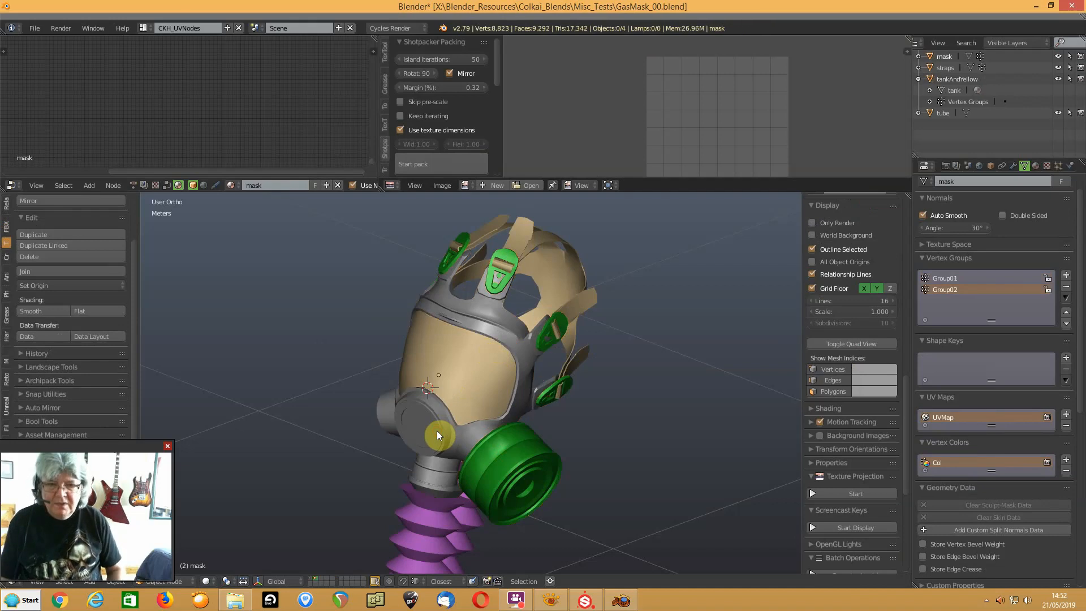
pyautogui.click(34, 29)
pyautogui.moveTo(42, 257)
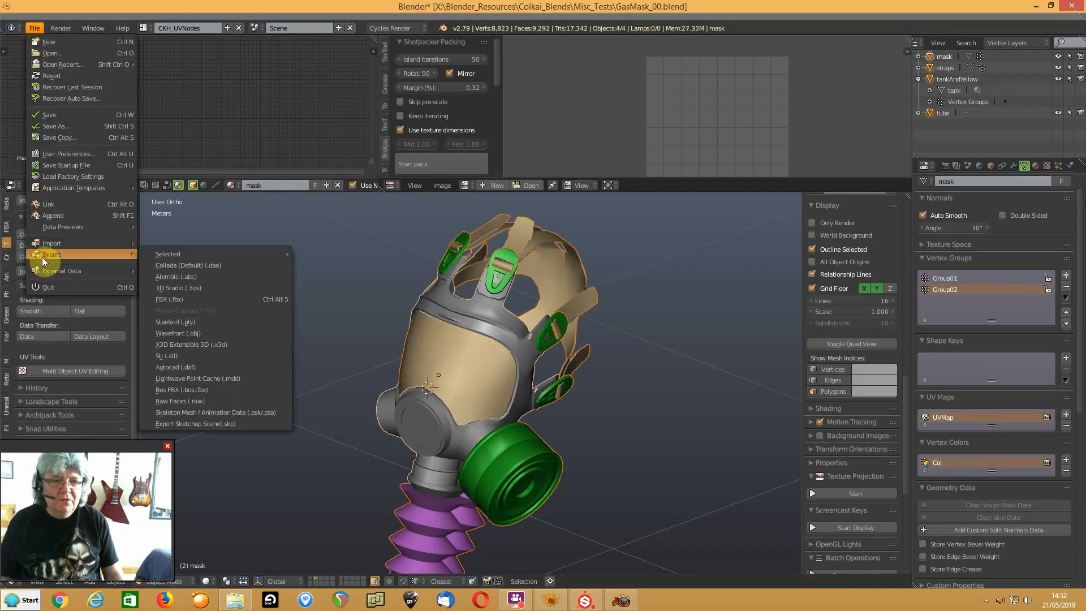
pyautogui.click(184, 299)
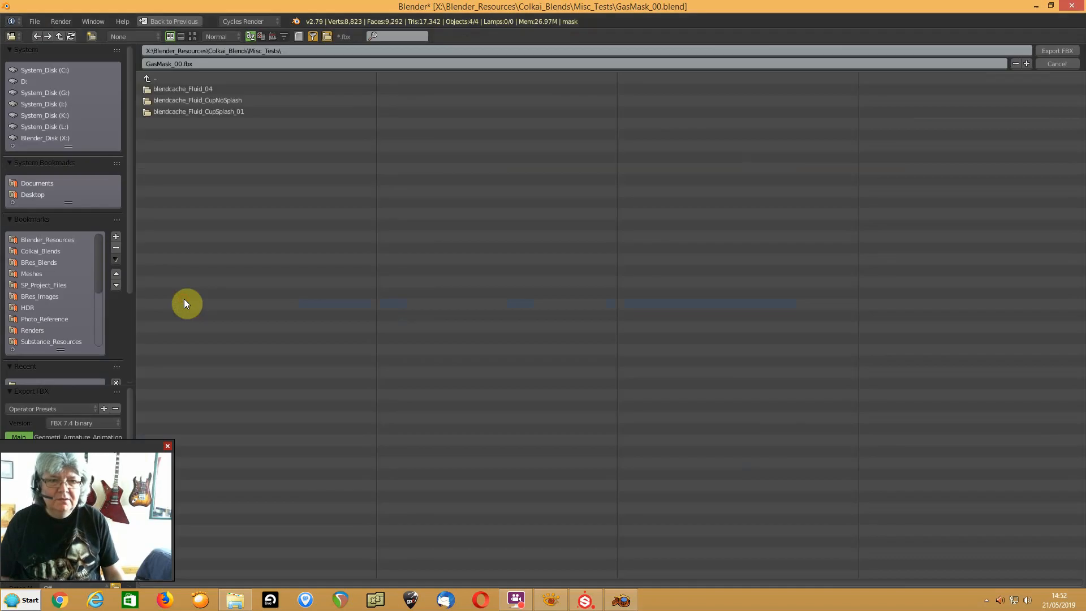
pyautogui.click(40, 241)
pyautogui.click(413, 146)
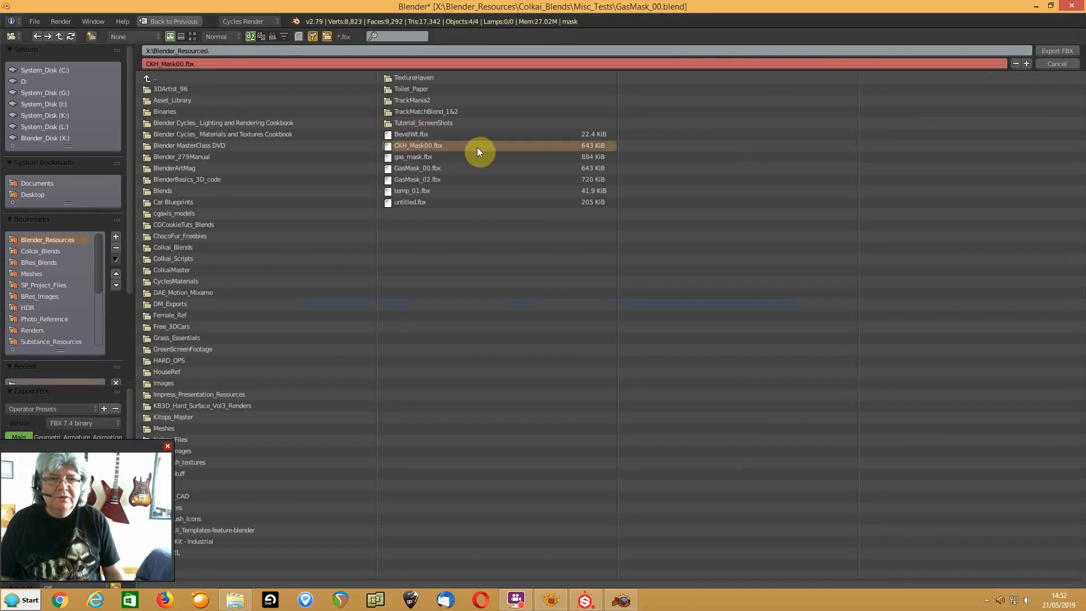
# Limit the FBX export to selected objects and meshes only, with -Y Forward and Z Up axes
pyautogui.moveTo(99, 447); pyautogui.dragTo(918, 327)
pyautogui.click(11, 451)
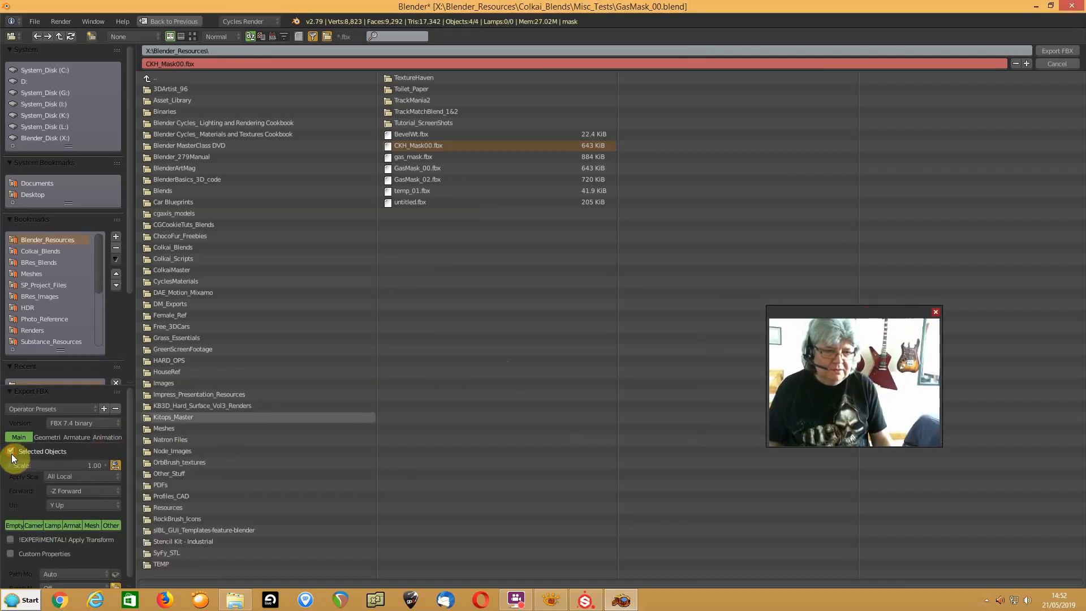
pyautogui.click(63, 491)
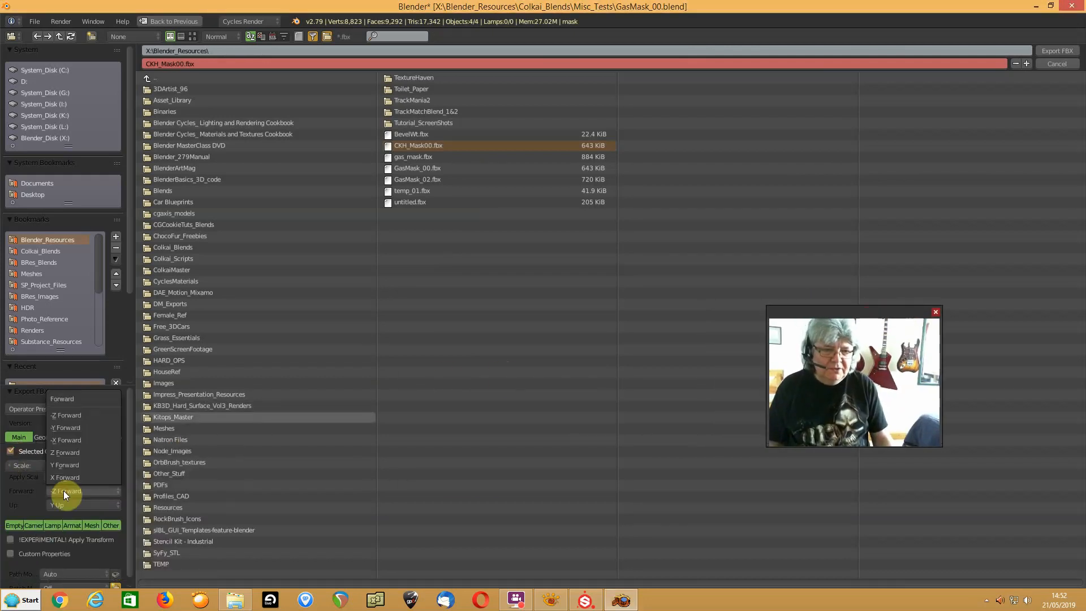
pyautogui.click(68, 432)
pyautogui.click(90, 526)
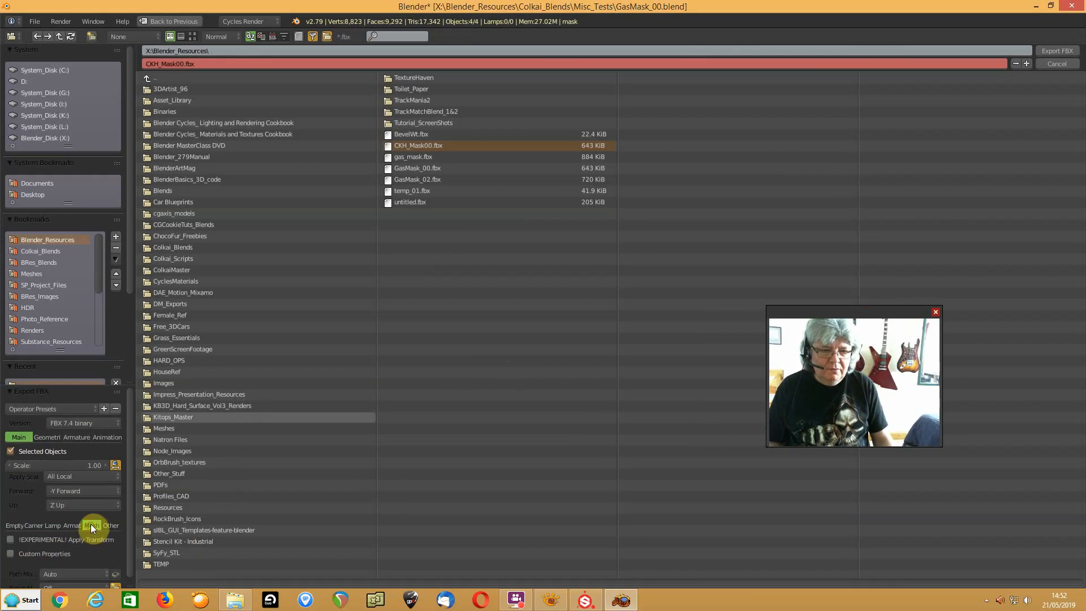
# Turn off Apply Modifiers, set the geometry smoothing to Face, and export over CKH_Mask00.fbx
pyautogui.click(52, 438)
pyautogui.click(11, 452)
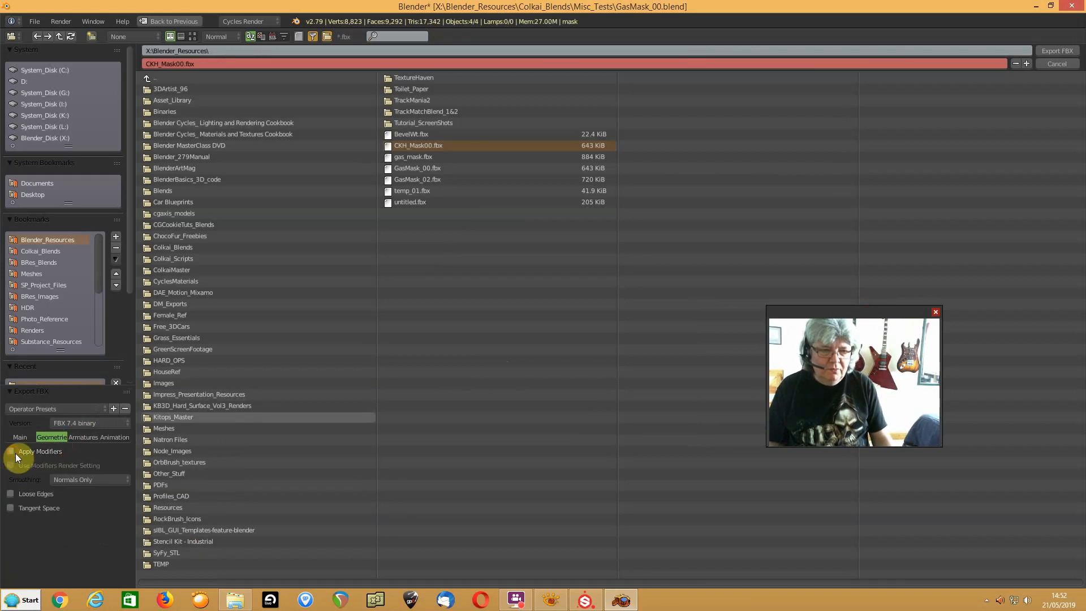
pyautogui.click(70, 478)
pyautogui.click(112, 450)
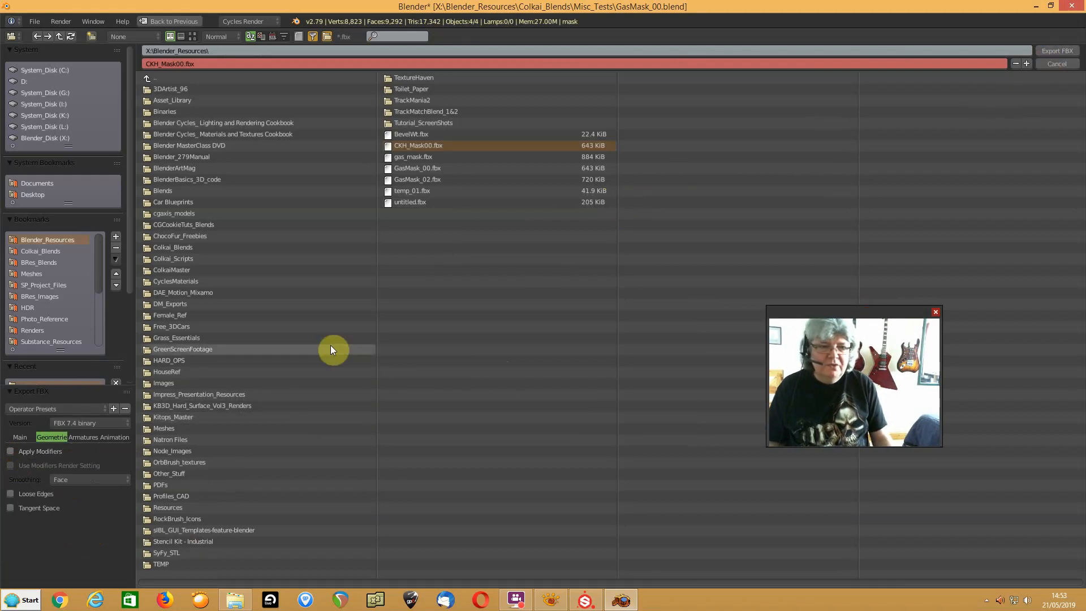
pyautogui.click(1056, 52)
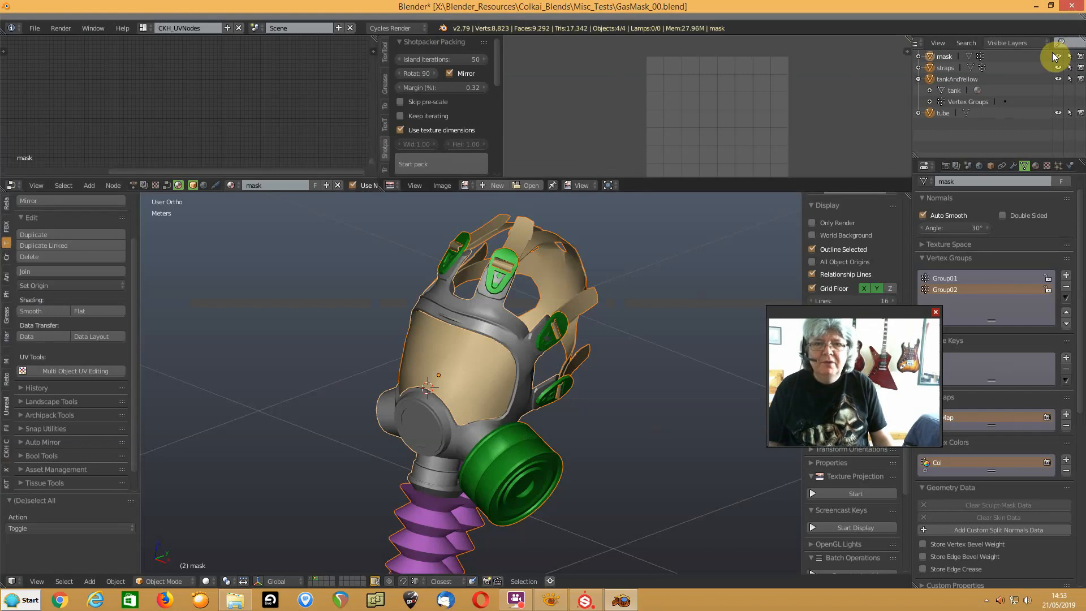
# Save over GasMask_00.blend and close Blender
pyautogui.hotkey('ctrl', 's')
pyautogui.click(372, 334)
pyautogui.click(1074, 6)
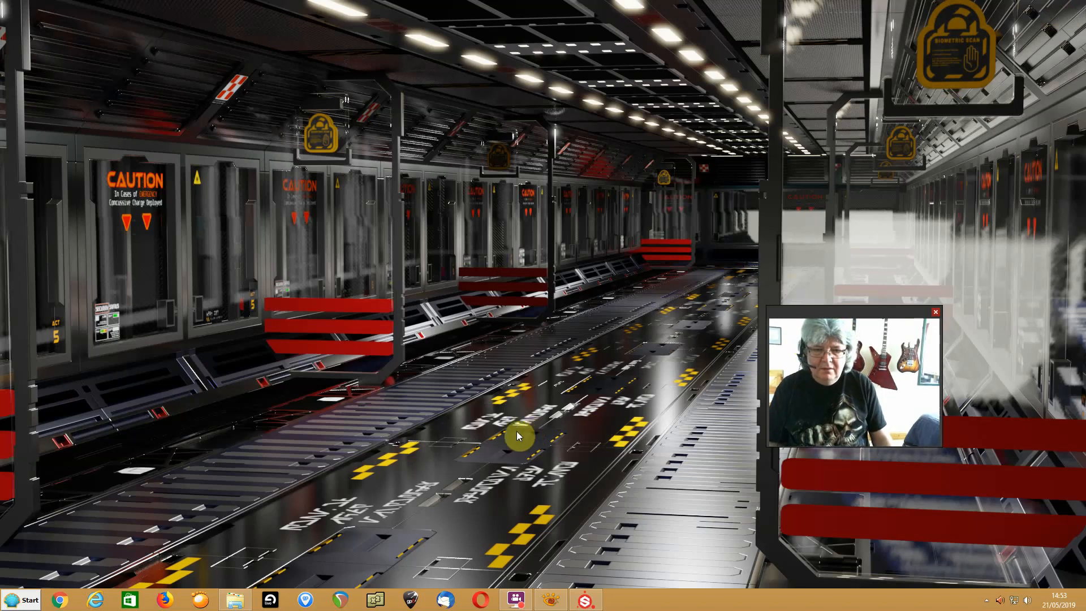
# Switch to Substance Painter and reload the re-exported CKH_Mask00.fbx as the mesh in the project configuration
pyautogui.moveTo(818, 314); pyautogui.dragTo(55, 433)
pyautogui.click(572, 597)
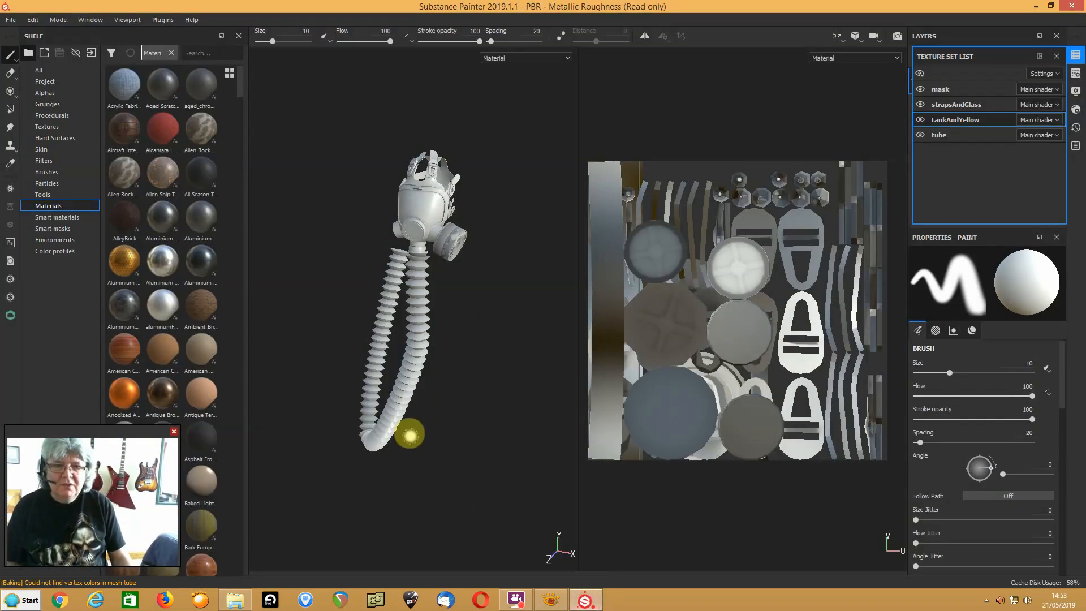
pyautogui.click(33, 19)
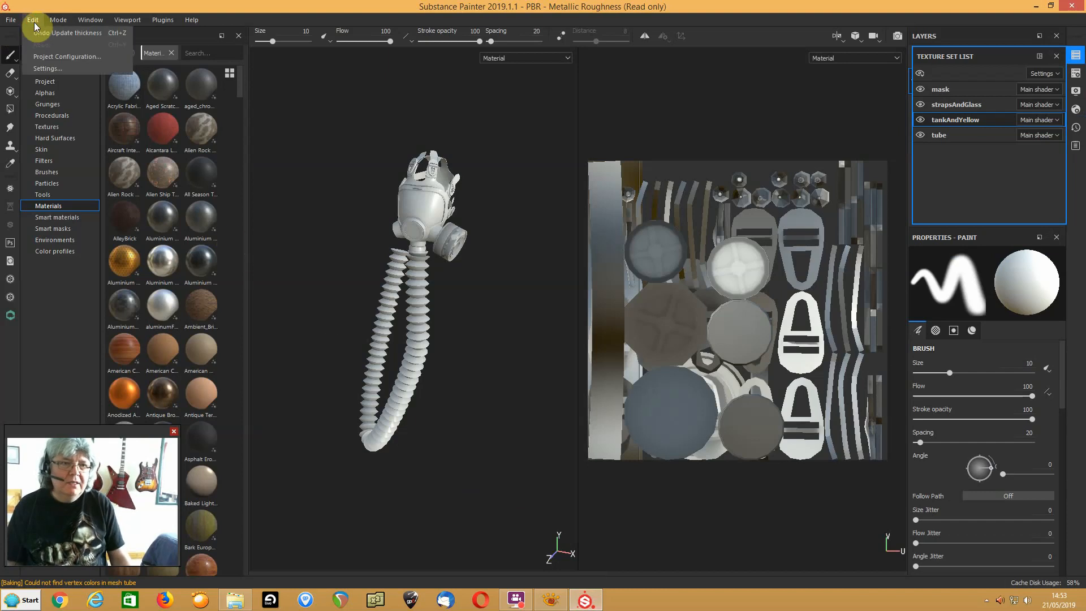
pyautogui.click(62, 57)
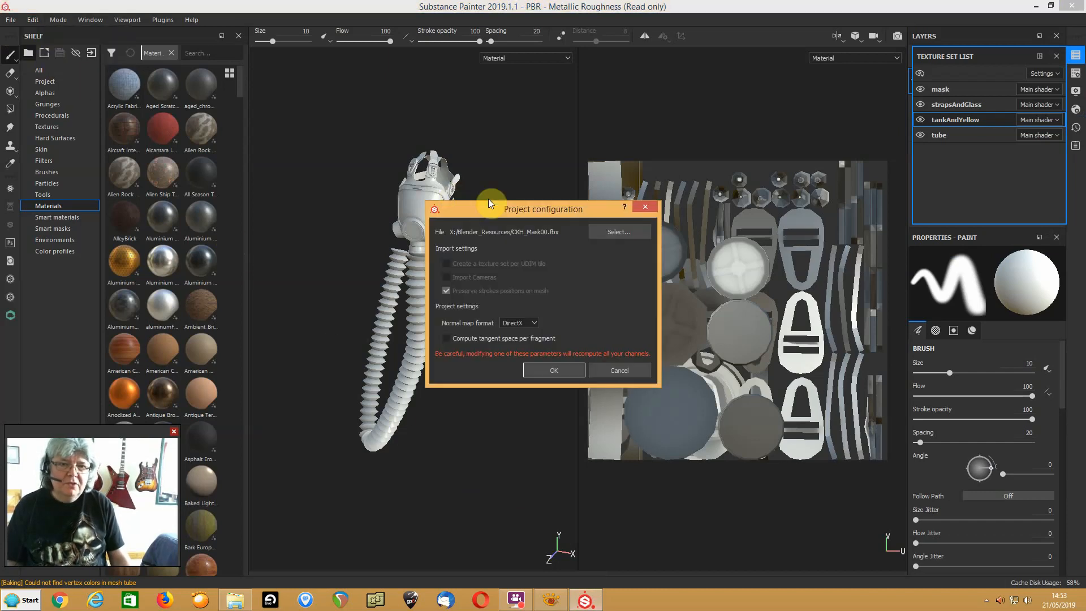
pyautogui.click(619, 232)
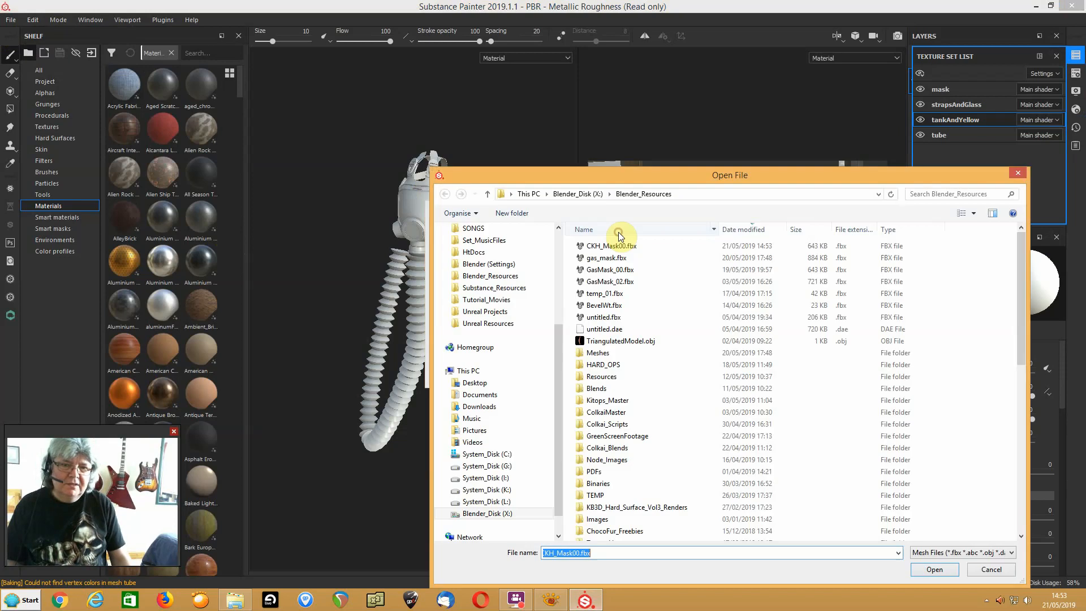
pyautogui.click(935, 569)
pyautogui.click(568, 371)
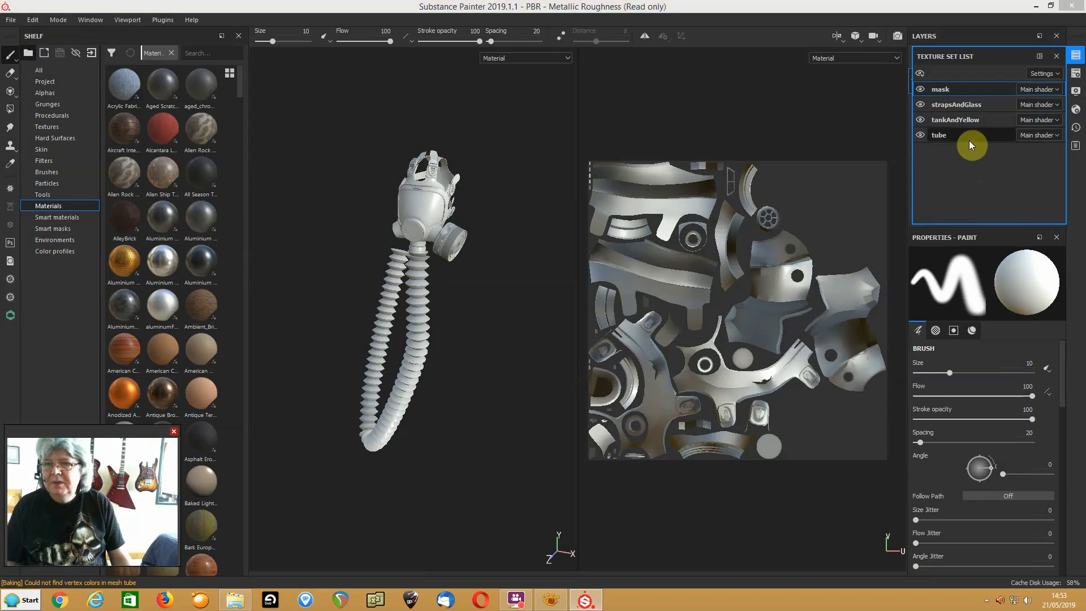
# Rebake all mesh maps for the tankAndYellow texture set only, at 1024 output size
pyautogui.click(946, 120)
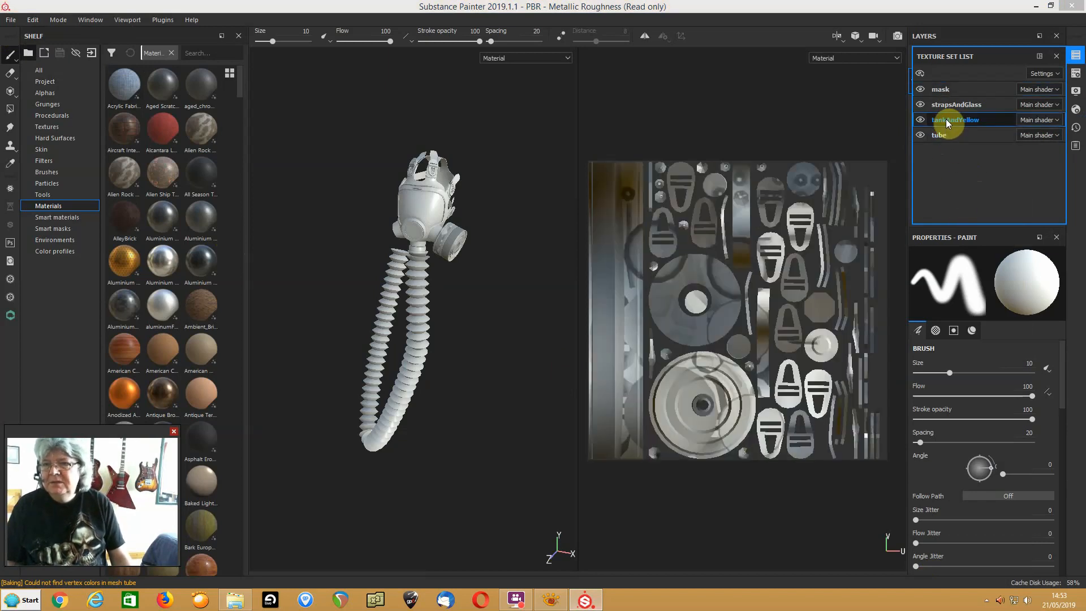
pyautogui.click(1076, 73)
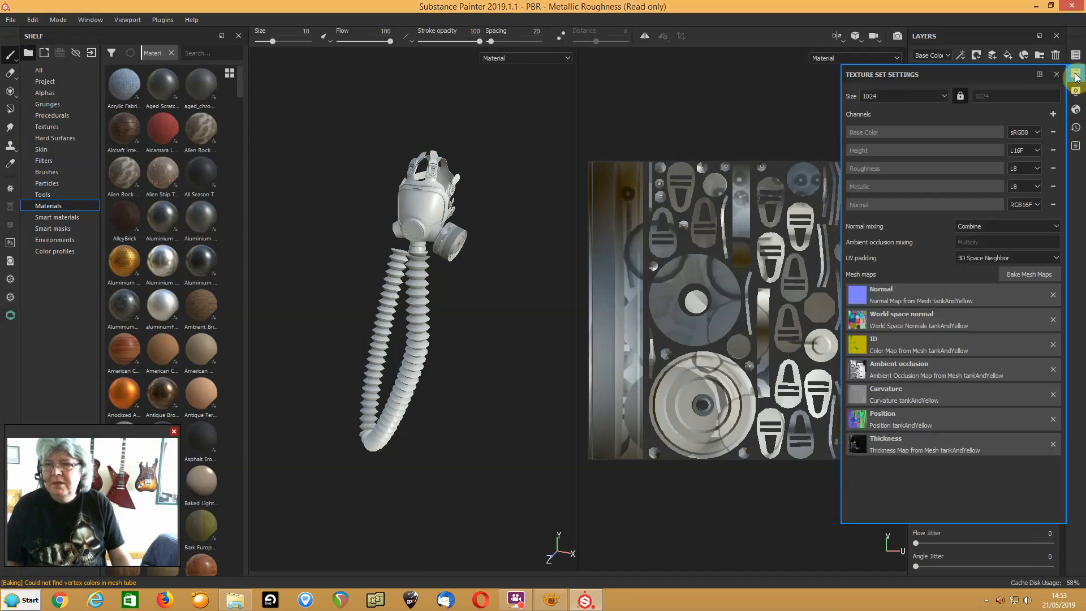
pyautogui.click(1028, 276)
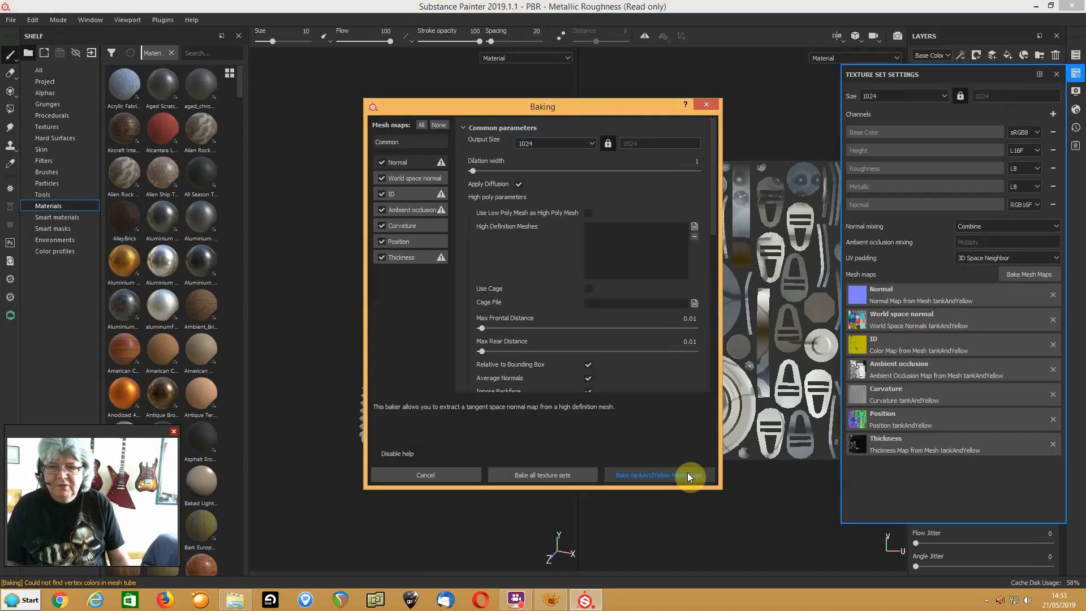
pyautogui.click(657, 478)
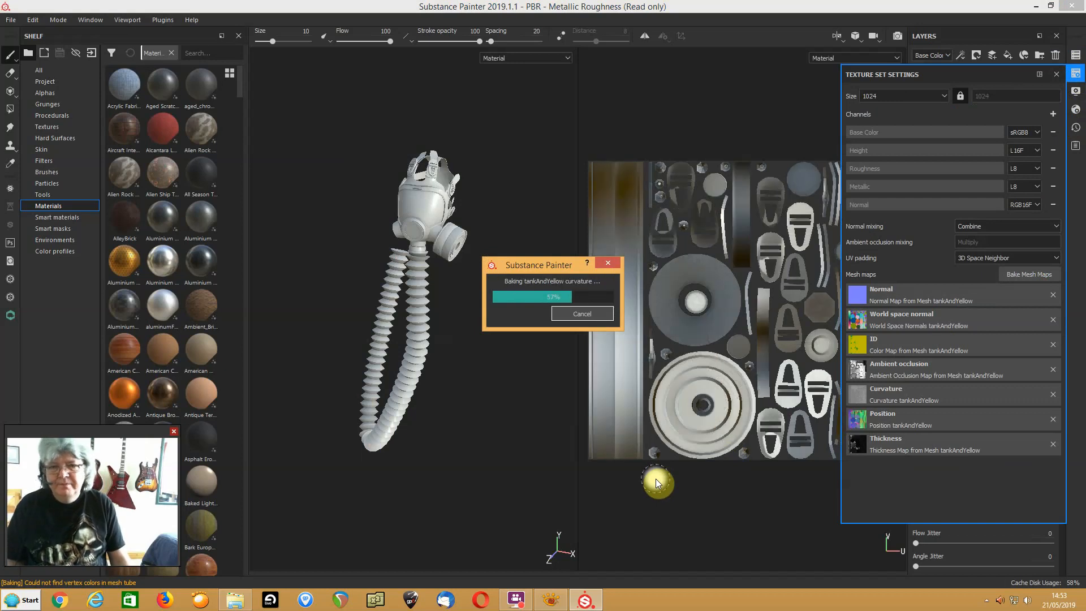
pyautogui.click(1056, 76)
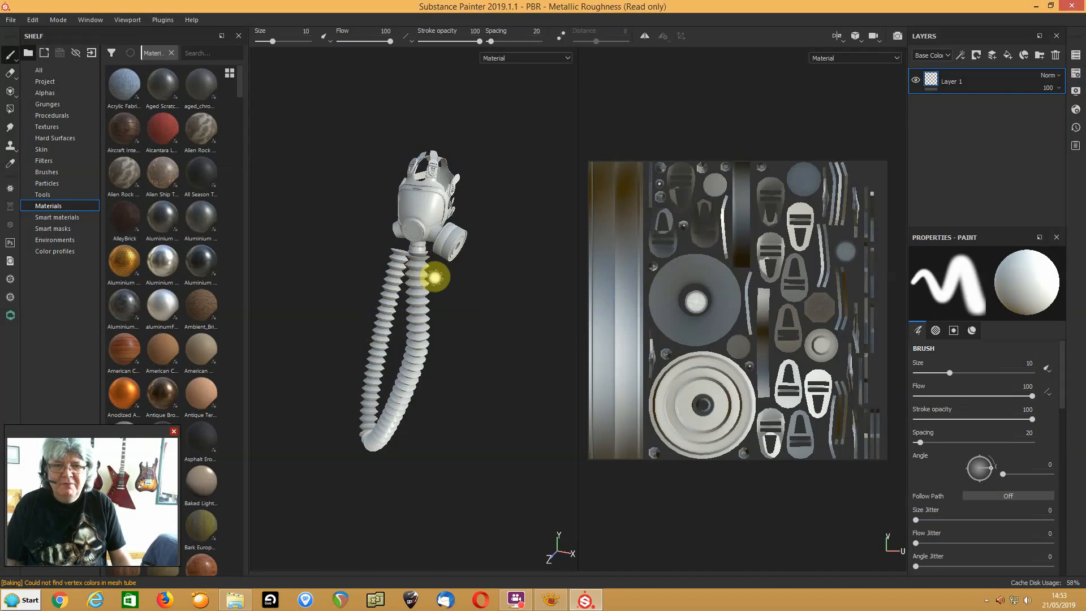
# Show only the 3D view and examine the baked mask head and filter canister up close
pyautogui.scroll(3, 436, 276)
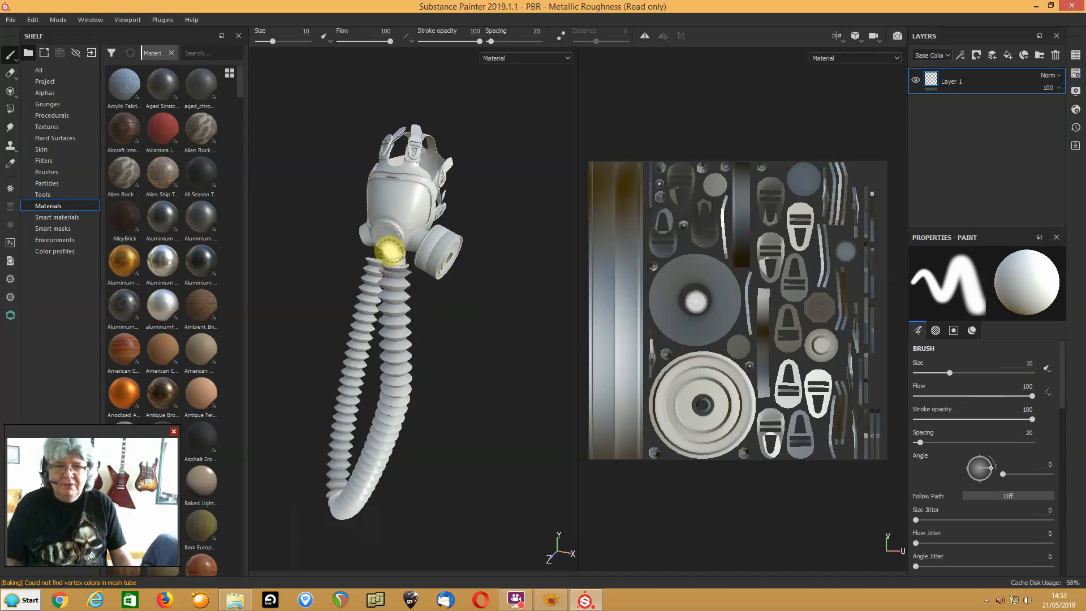
pyautogui.moveTo(394, 249)
pyautogui.keyDown('alt'); pyautogui.mouseDown()
pyautogui.moveTo(432, 284)
pyautogui.moveTo(485, 262)
pyautogui.mouseUp(); pyautogui.keyUp('alt')
pyautogui.press('F2')
pyautogui.scroll(-2, 527, 283)
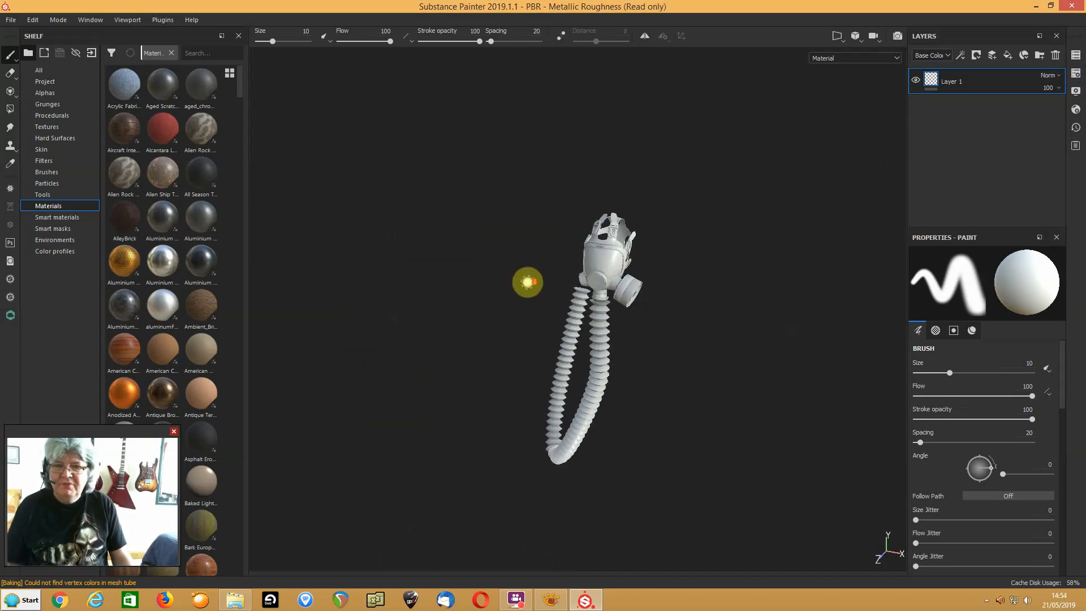
pyautogui.scroll(5, 526, 282)
pyautogui.moveTo(719, 200)
pyautogui.keyDown('alt'); pyautogui.mouseDown()
pyautogui.moveTo(655, 225)
pyautogui.moveTo(667, 219)
pyautogui.mouseUp(); pyautogui.keyUp('alt')
pyautogui.keyDown('alt'); pyautogui.moveTo(654, 225); pyautogui.dragTo(601, 283, button='middle'); pyautogui.keyUp('alt')
pyautogui.moveTo(601, 284)
pyautogui.keyDown('alt'); pyautogui.mouseDown()
pyautogui.moveTo(609, 273)
pyautogui.moveTo(621, 281)
pyautogui.mouseUp(); pyautogui.keyUp('alt')
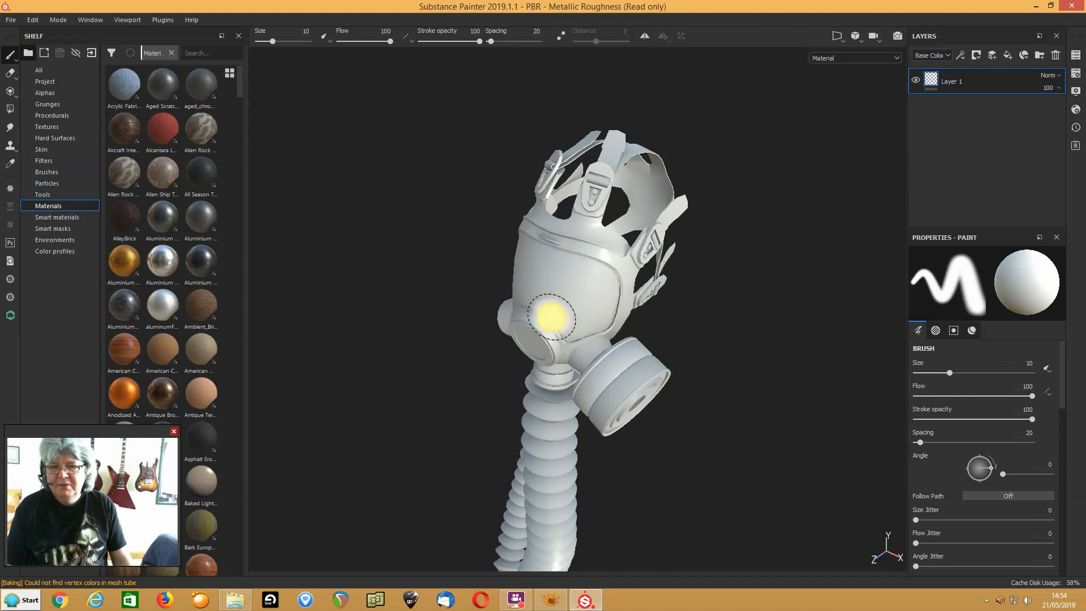
pyautogui.scroll(1, 552, 317)
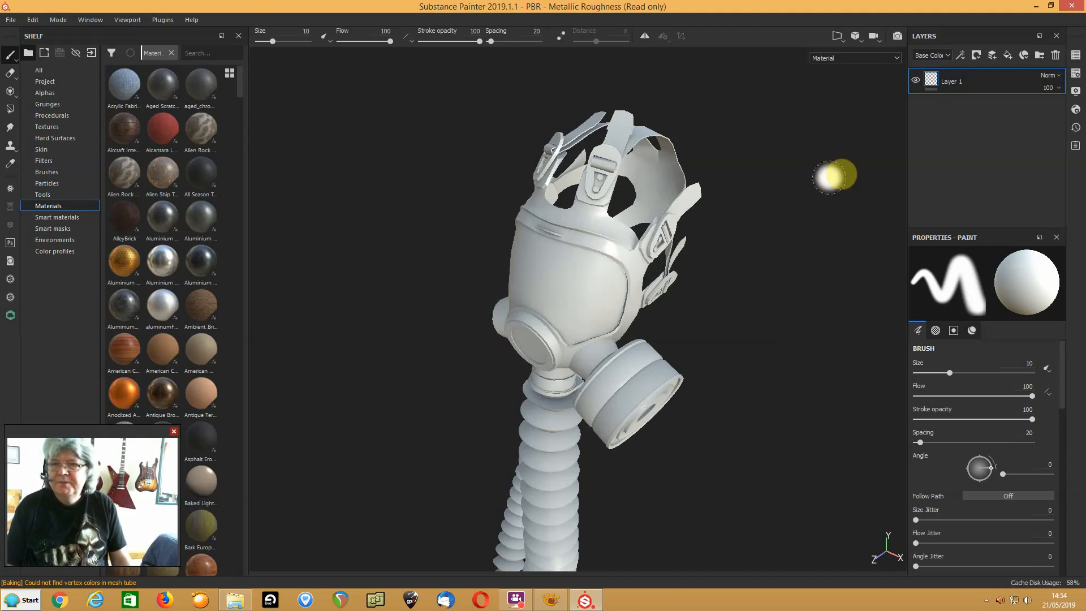
# Search the materials for "glass" and apply the Glass material to the strapsAndGlass texture set
pyautogui.click(1076, 58)
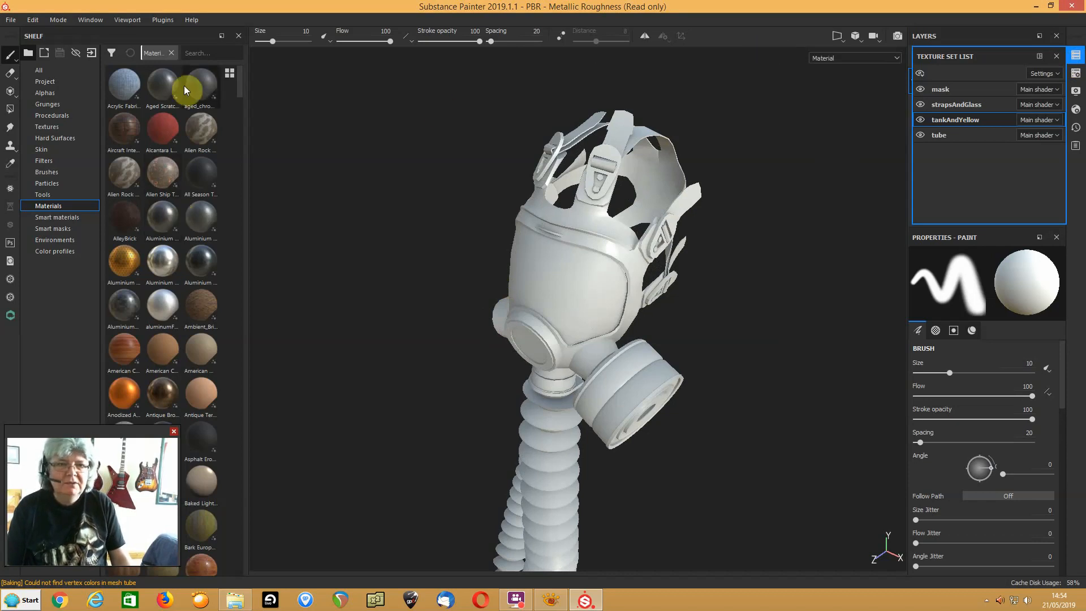
pyautogui.click(202, 53)
pyautogui.write('glass')
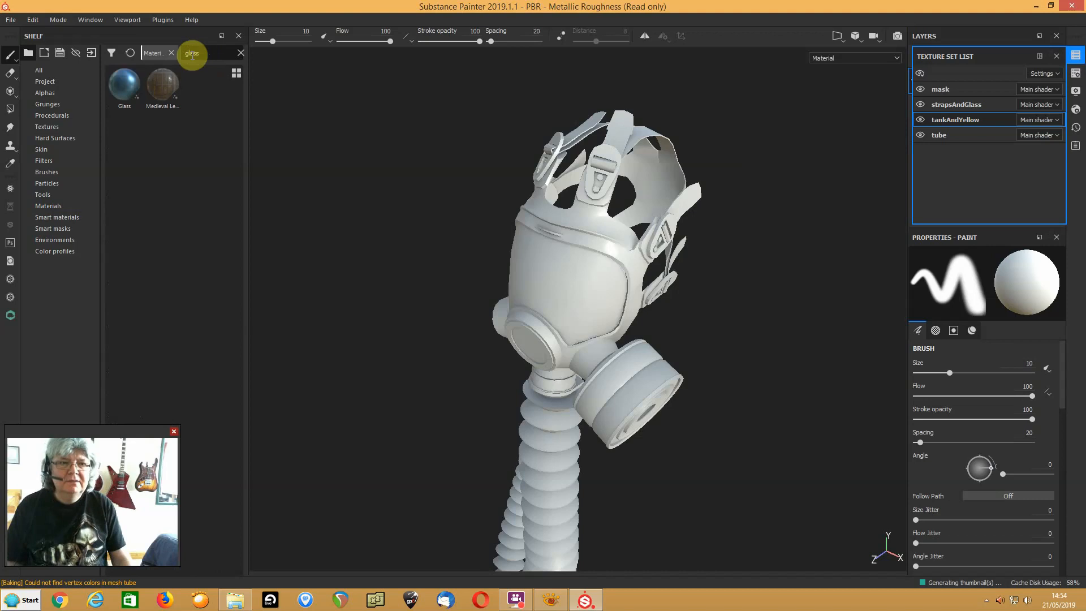
pyautogui.moveTo(120, 79); pyautogui.dragTo(560, 272)
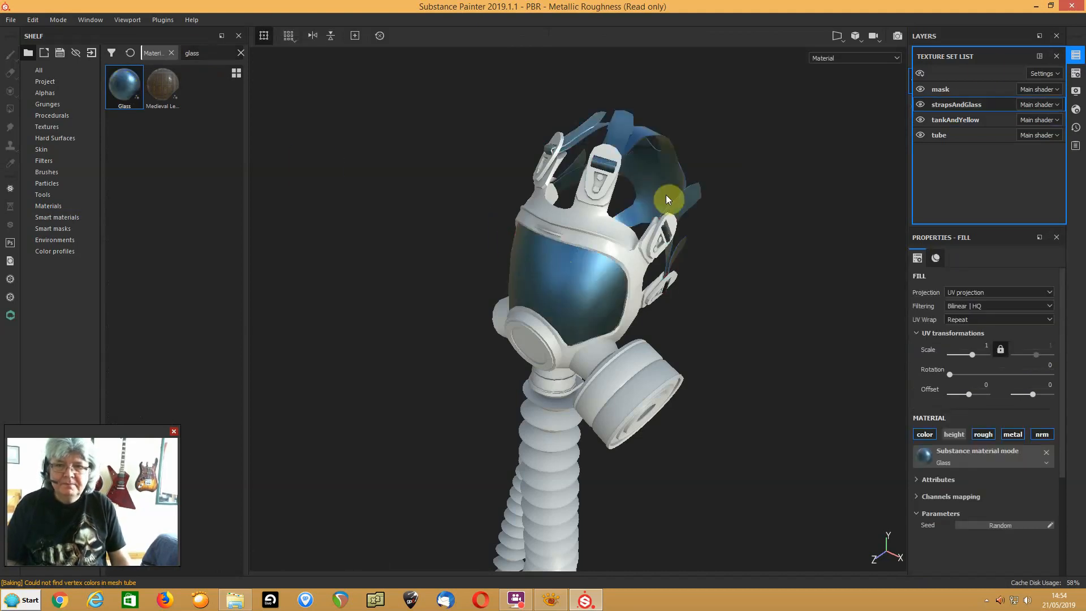
pyautogui.click(1057, 56)
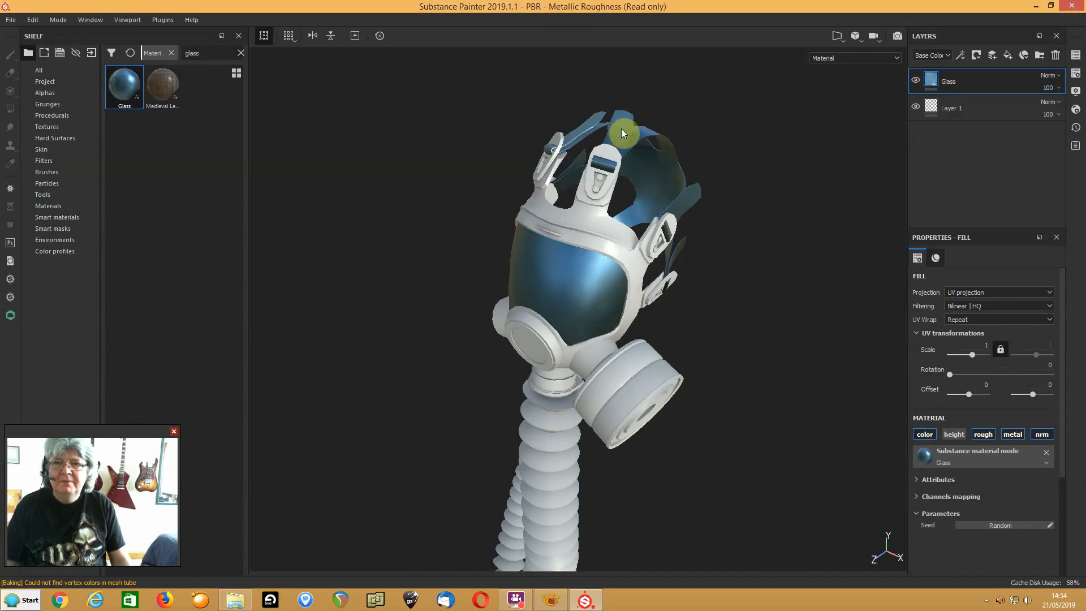
# Add a color selection mask to the Glass layer and pick the visor's ID color
pyautogui.rightClick(953, 85)
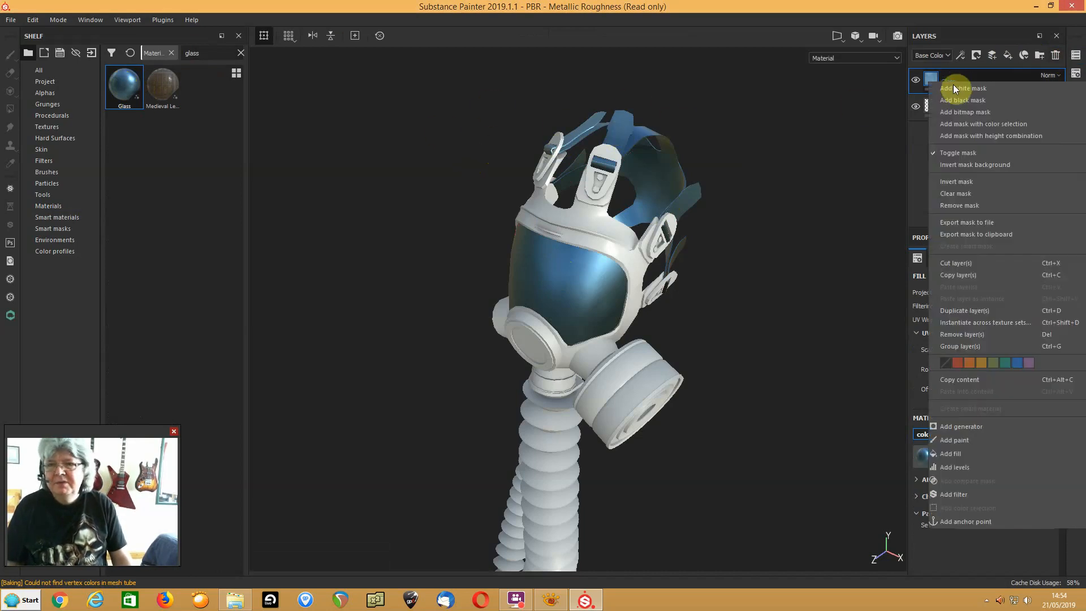
pyautogui.click(966, 123)
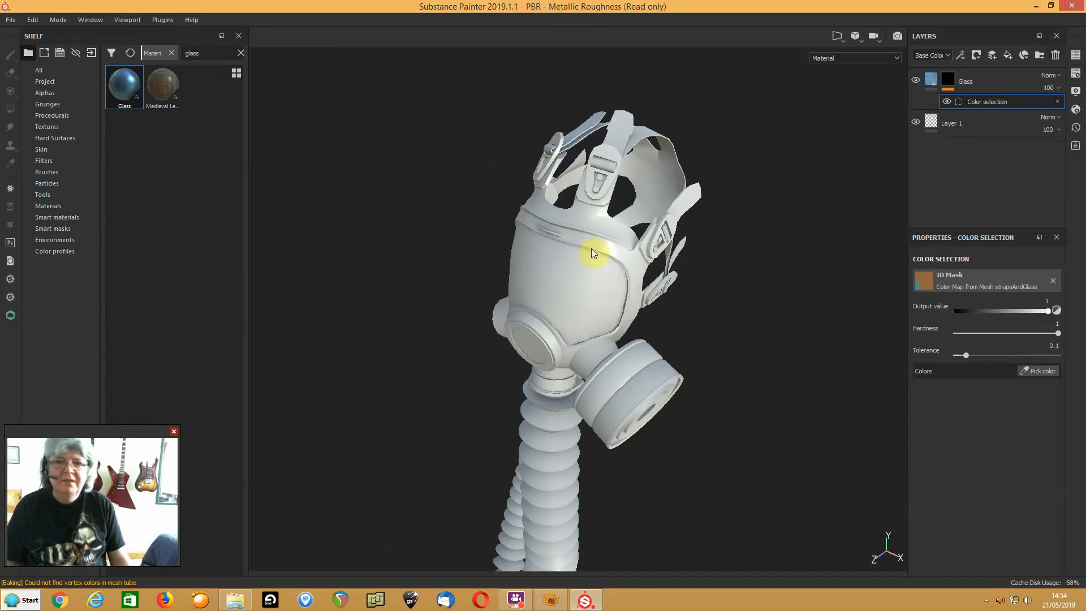
pyautogui.click(1040, 369)
pyautogui.click(566, 287)
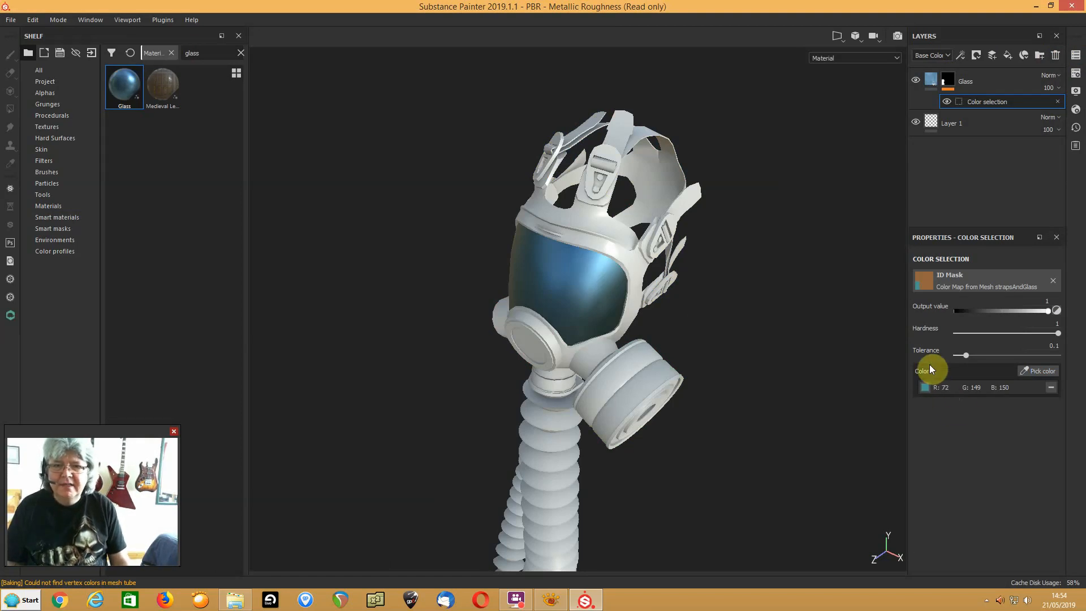
# Inspect the glass visor up close and clear the "glass" search to list all materials
pyautogui.scroll(2, 710, 277)
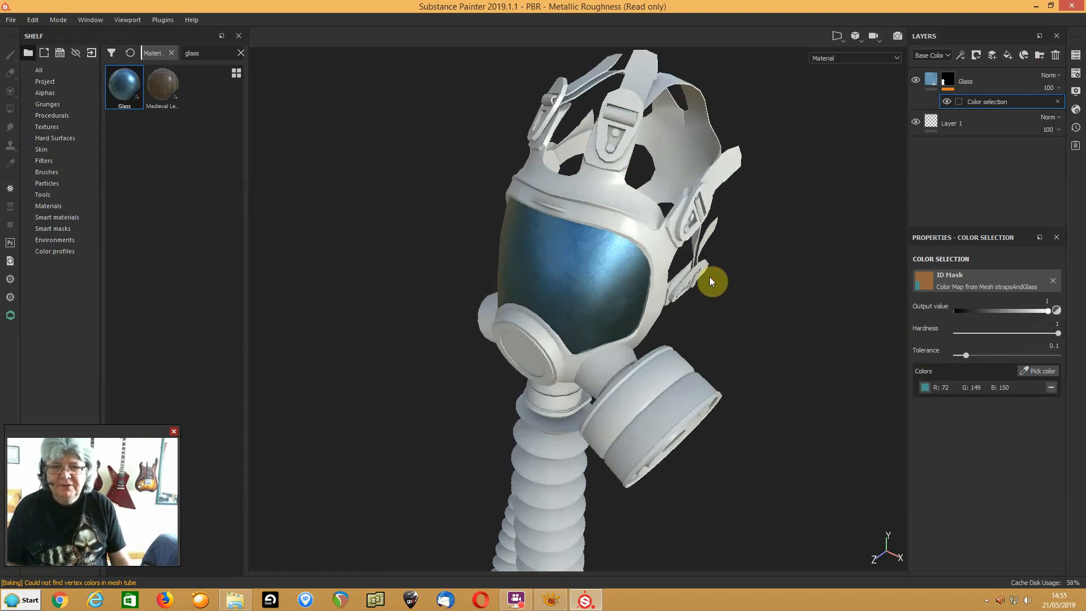
pyautogui.press('shift')
pyautogui.moveTo(721, 267)
pyautogui.keyDown('alt'); pyautogui.mouseDown()
pyautogui.moveTo(684, 310)
pyautogui.moveTo(715, 281)
pyautogui.mouseUp(); pyautogui.keyUp('alt')
pyautogui.scroll(-2, 713, 279)
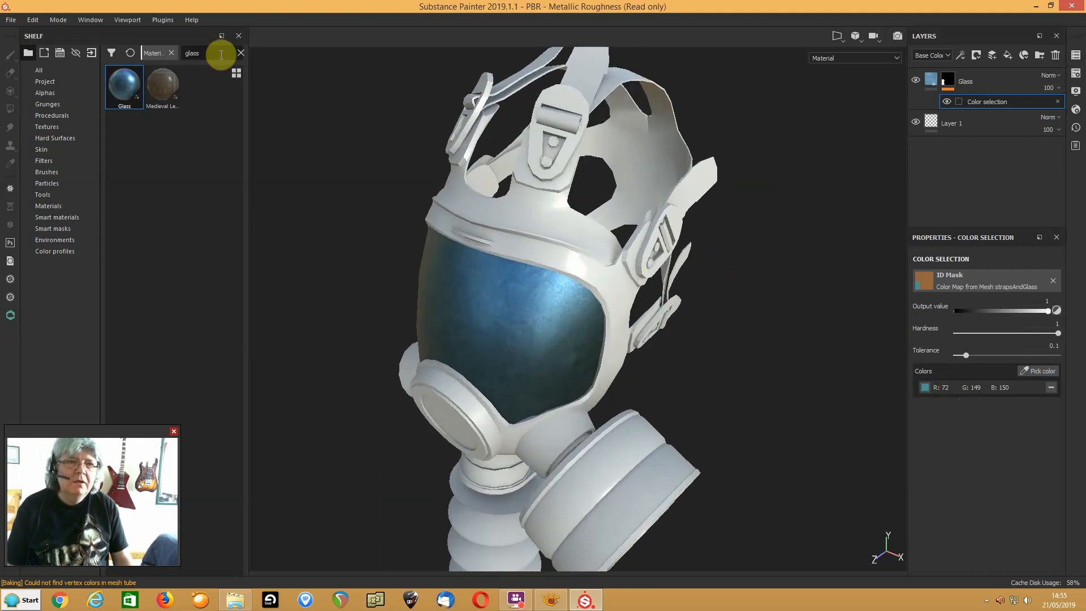
pyautogui.click(240, 53)
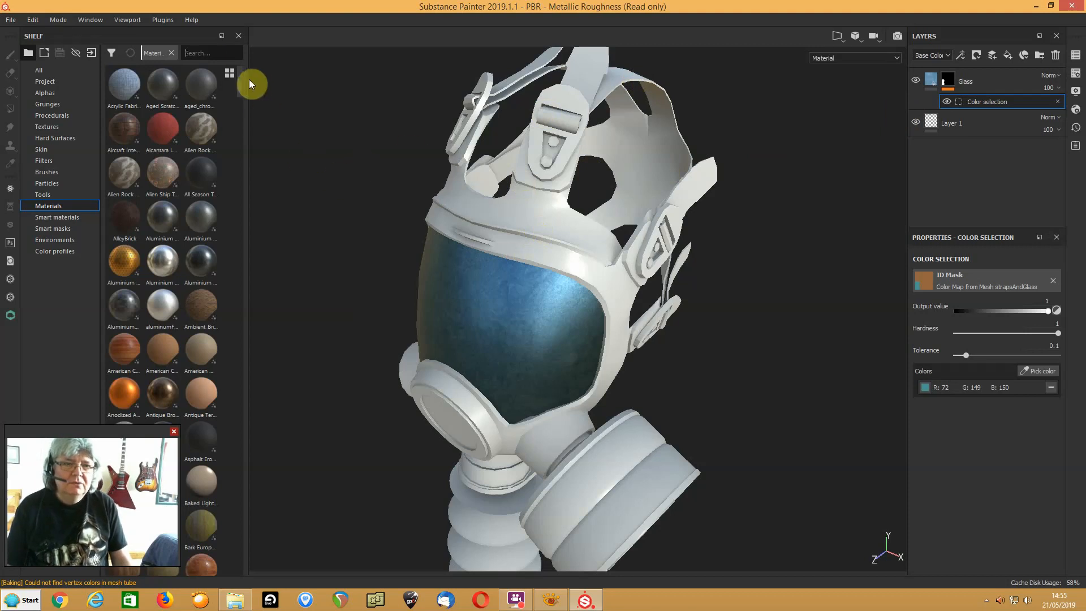
# Search the materials for "leather", apply Bull Leather to the strapsAndGlass set and mask it by color selection to the straps' ID color
pyautogui.write('leather')
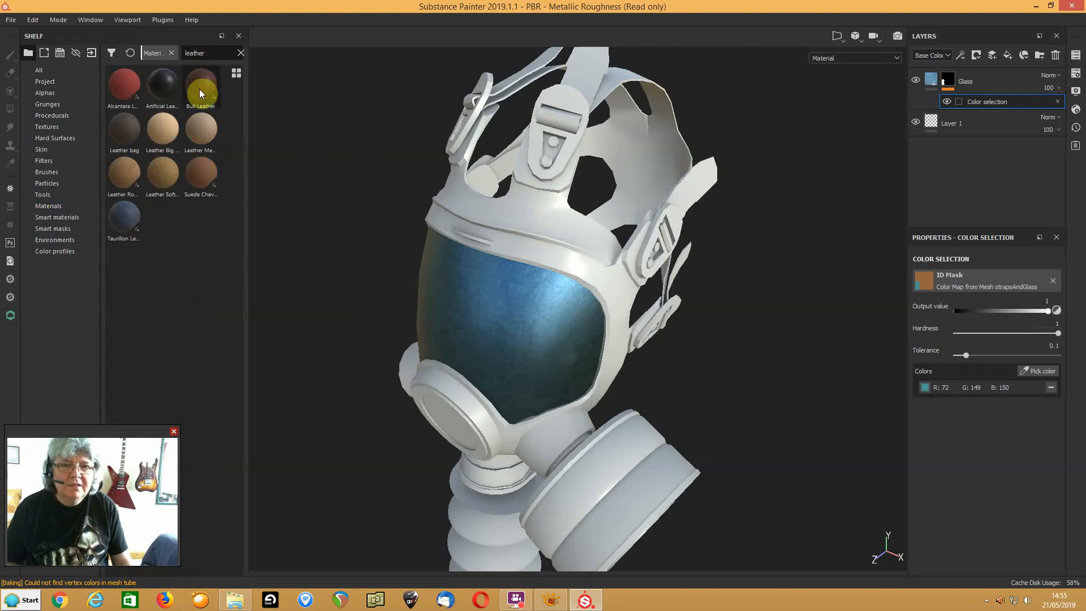
pyautogui.moveTo(199, 89); pyautogui.dragTo(646, 123)
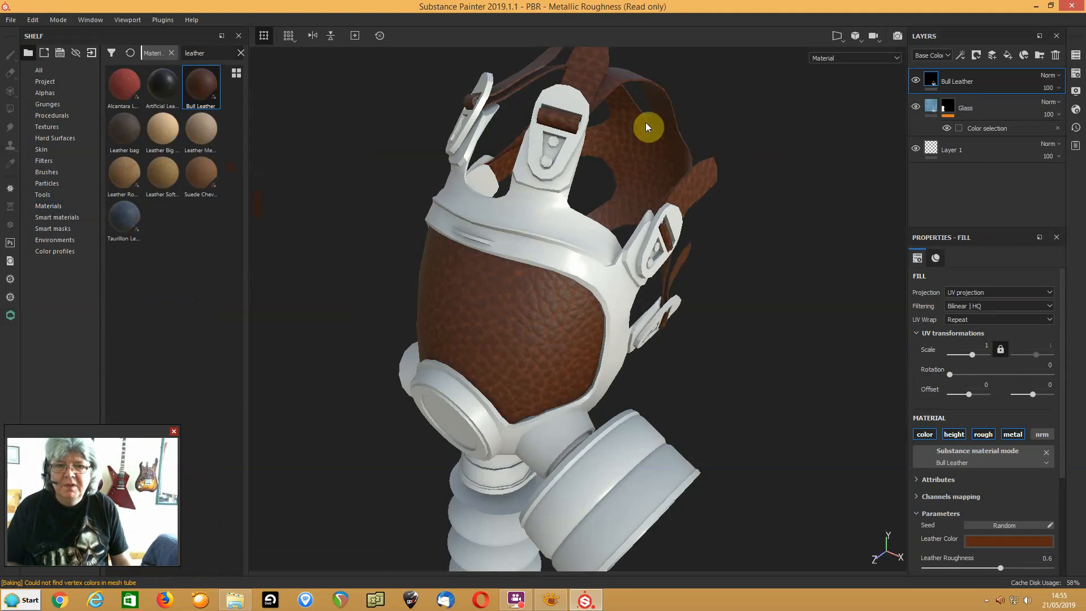
pyautogui.rightClick(960, 83)
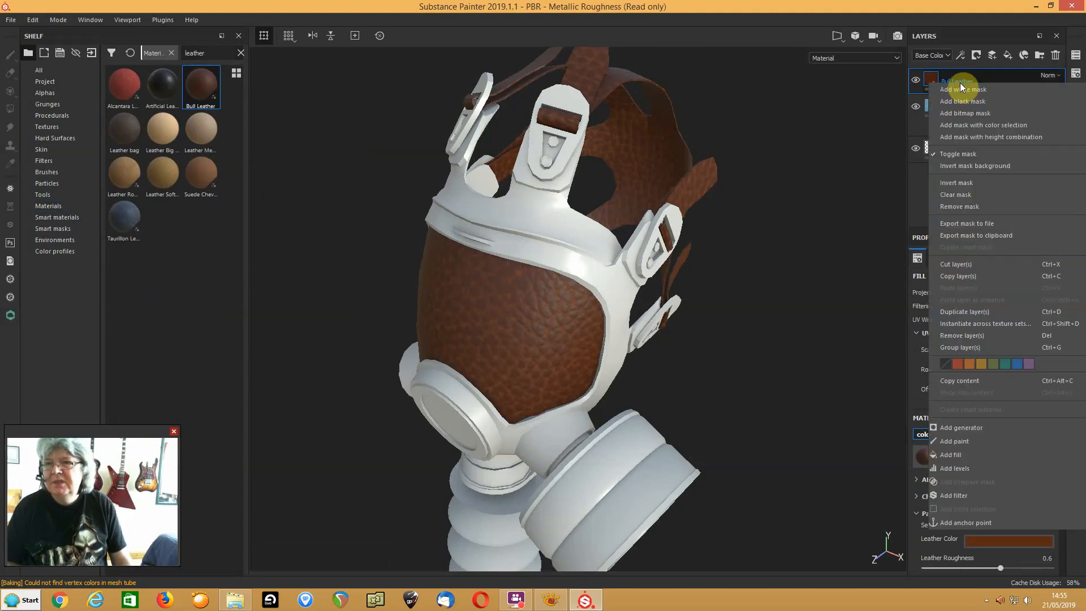
pyautogui.click(962, 125)
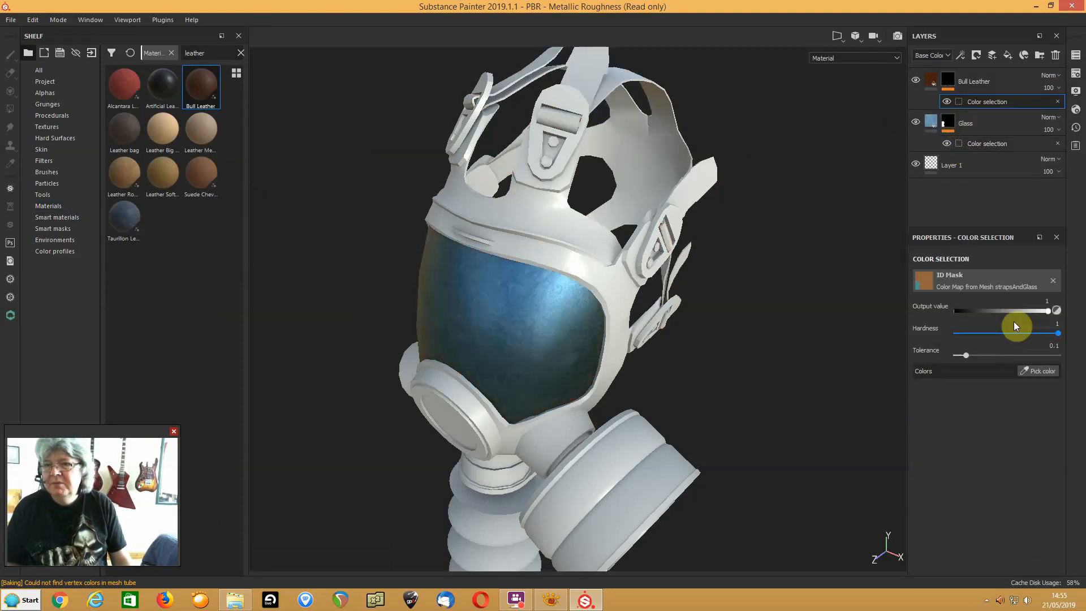
pyautogui.click(1041, 371)
pyautogui.click(650, 118)
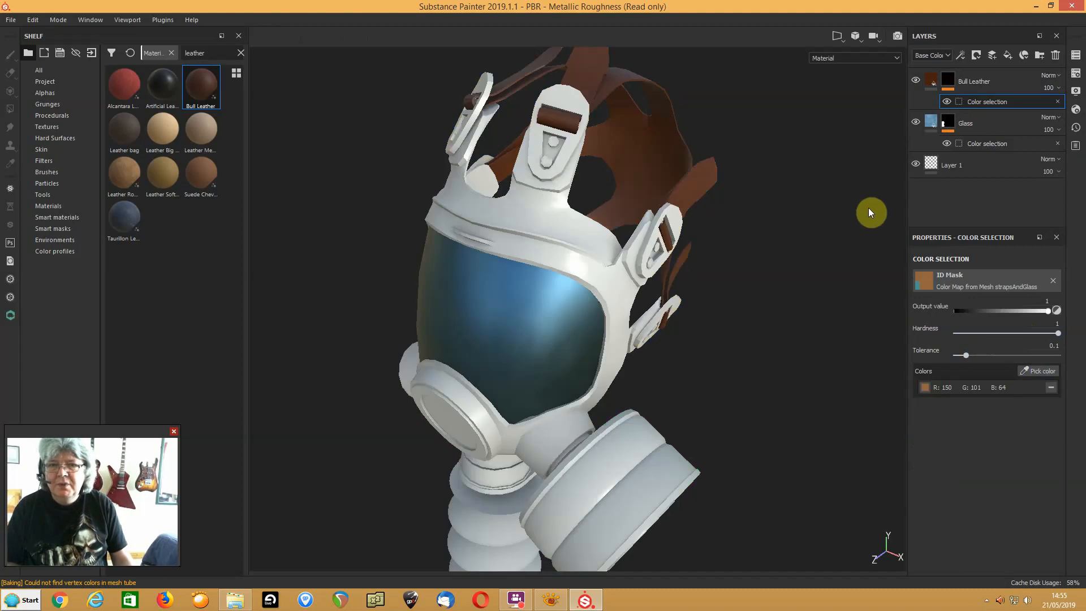
pyautogui.keyDown('alt'); pyautogui.moveTo(659, 196); pyautogui.dragTo(720, 252); pyautogui.keyUp('alt')
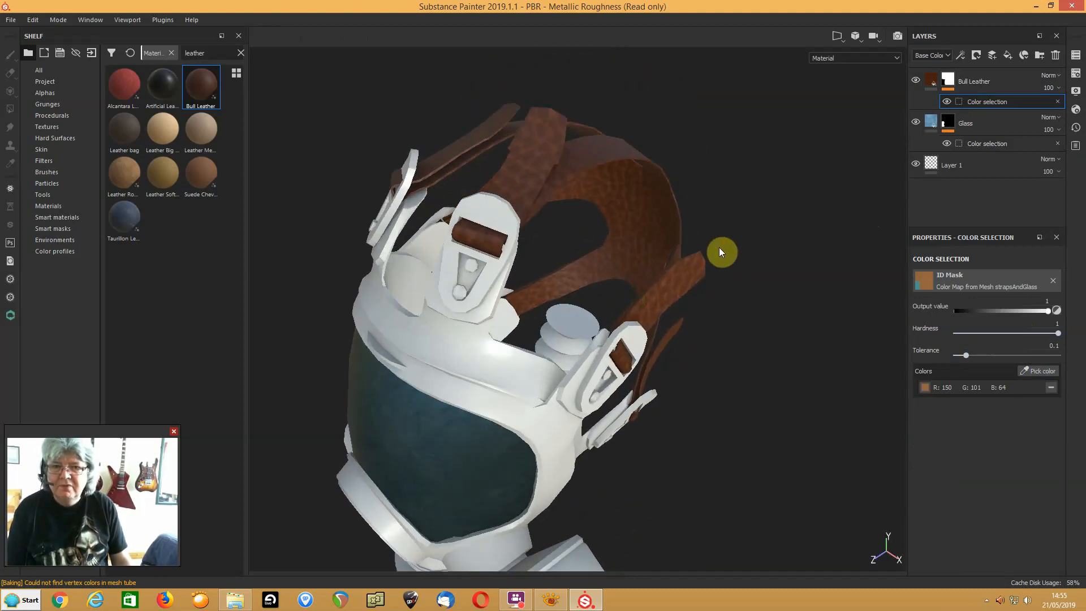
# Set the UV scale of the Bull Leather fill to 12
pyautogui.click(933, 81)
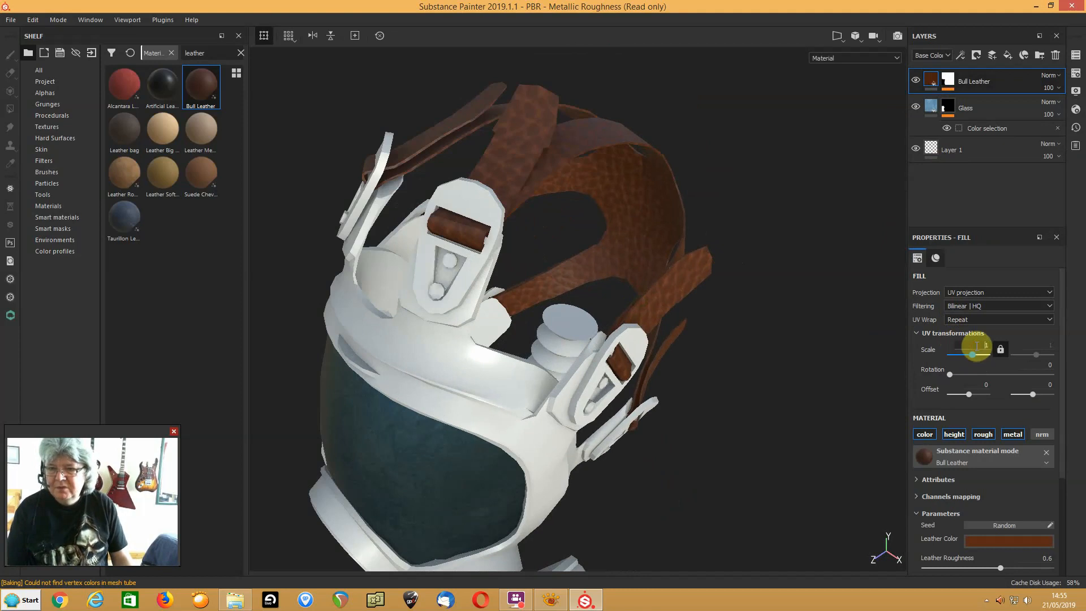
pyautogui.press('Return')
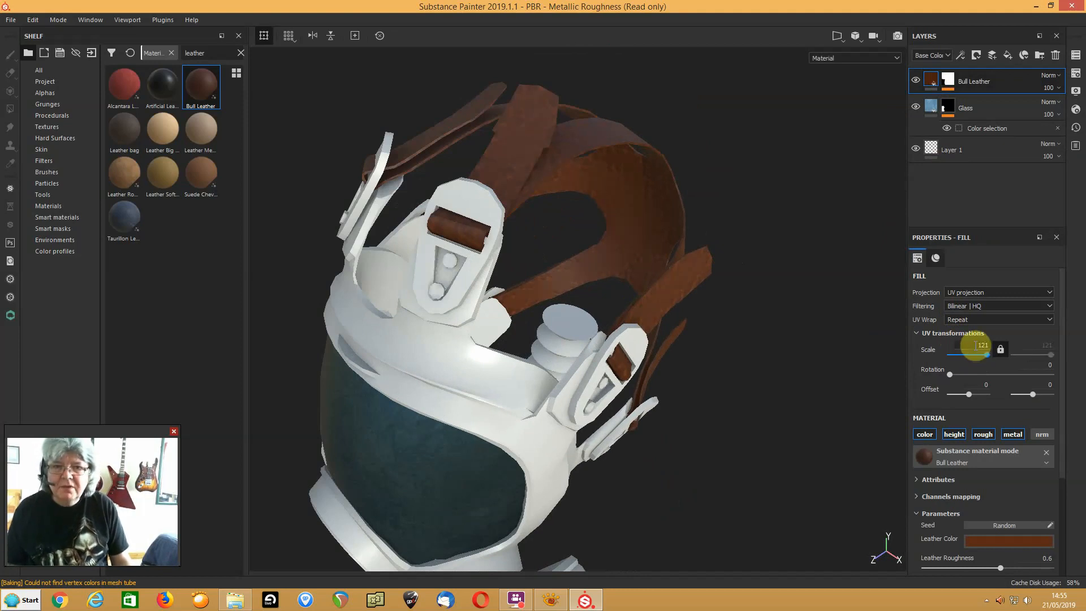
pyautogui.keyDown('alt'); pyautogui.moveTo(626, 262); pyautogui.dragTo(619, 252); pyautogui.keyUp('alt')
pyautogui.moveTo(977, 346); pyautogui.dragTo(1001, 348)
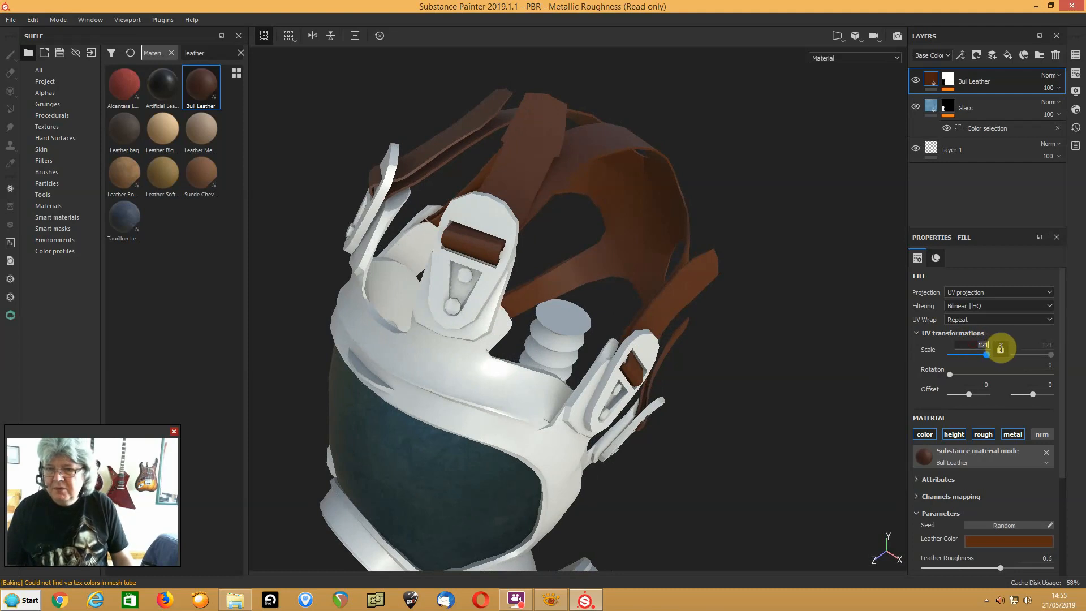
pyautogui.write('12')
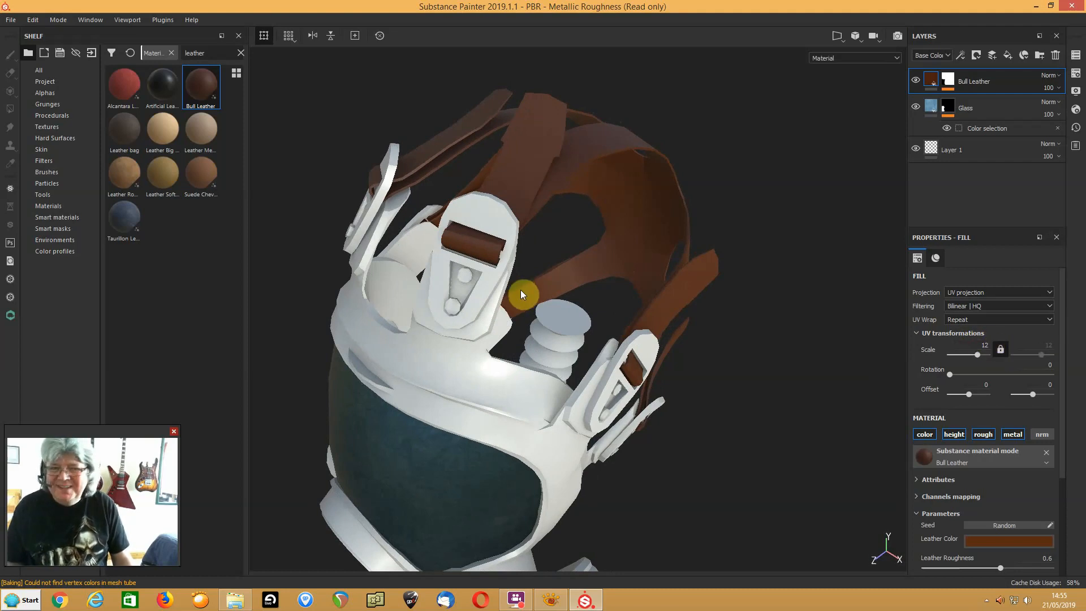
# Set the size of the strapsAndGlass texture set to 2048 to sharpen the leather on the straps
pyautogui.keyDown('alt'); pyautogui.moveTo(486, 263); pyautogui.dragTo(554, 243); pyautogui.keyUp('alt')
pyautogui.scroll(5, 554, 243)
pyautogui.scroll(-5, 554, 243)
pyautogui.scroll(5, 568, 256)
pyautogui.keyDown('alt'); pyautogui.moveTo(475, 250); pyautogui.dragTo(559, 300); pyautogui.keyUp('alt')
pyautogui.scroll(-5, 561, 300)
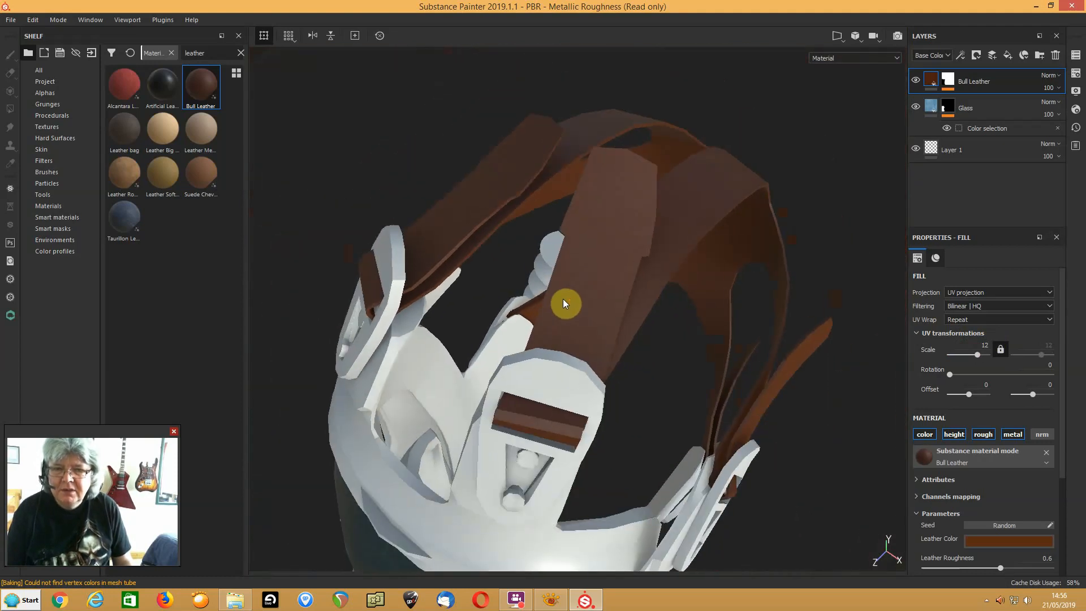
pyautogui.scroll(3, 572, 297)
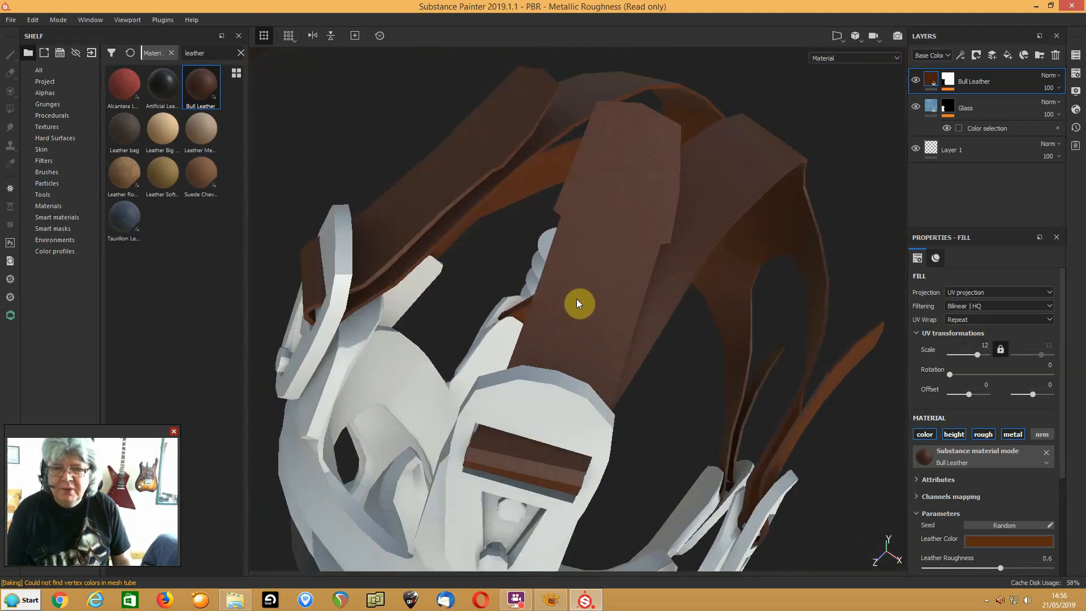
pyautogui.click(1075, 73)
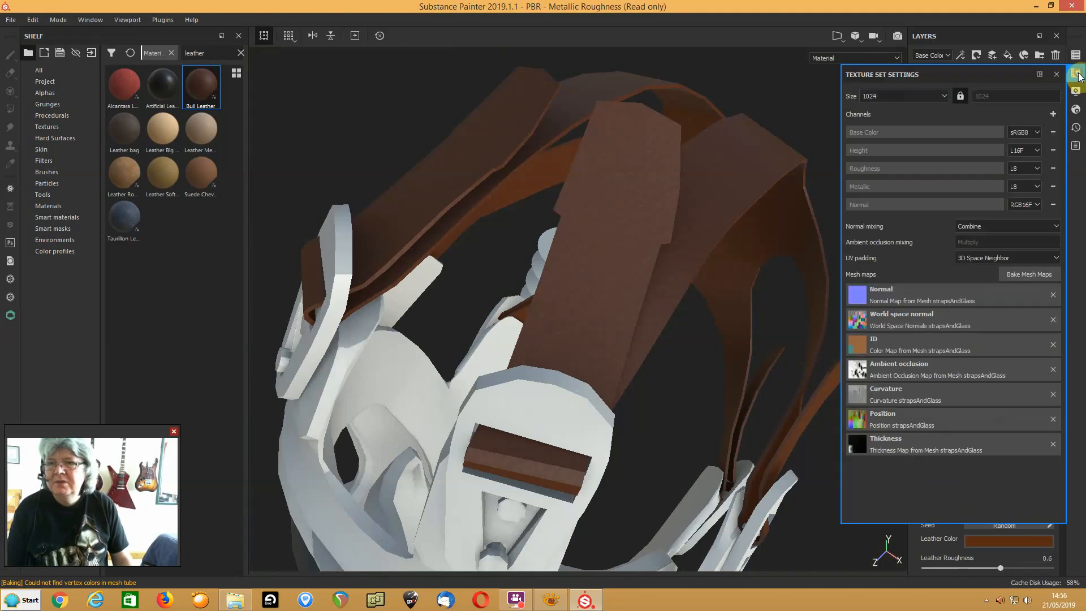
pyautogui.click(912, 96)
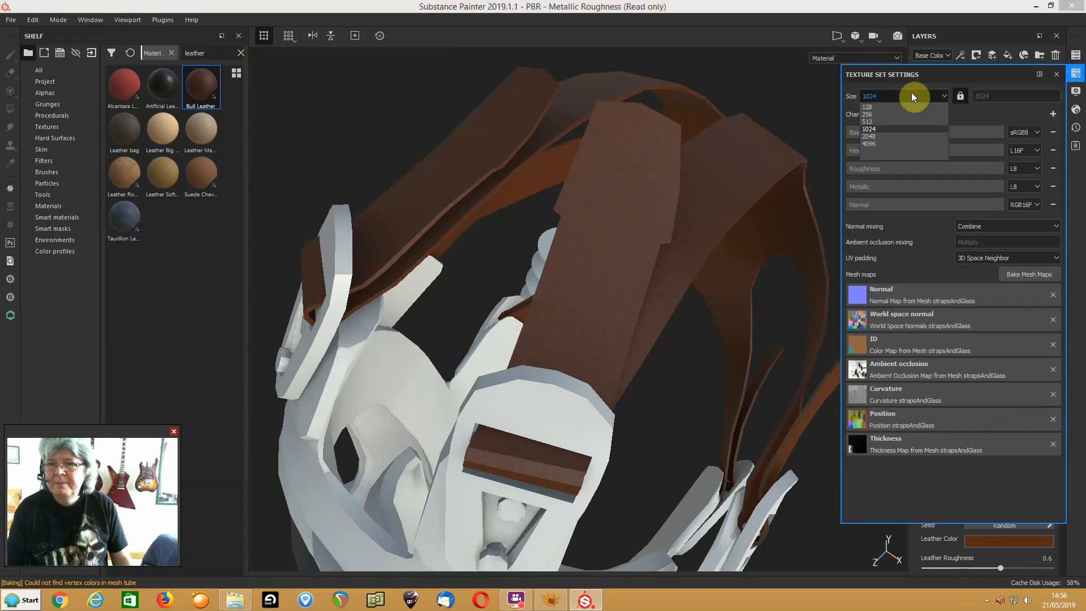
pyautogui.click(880, 140)
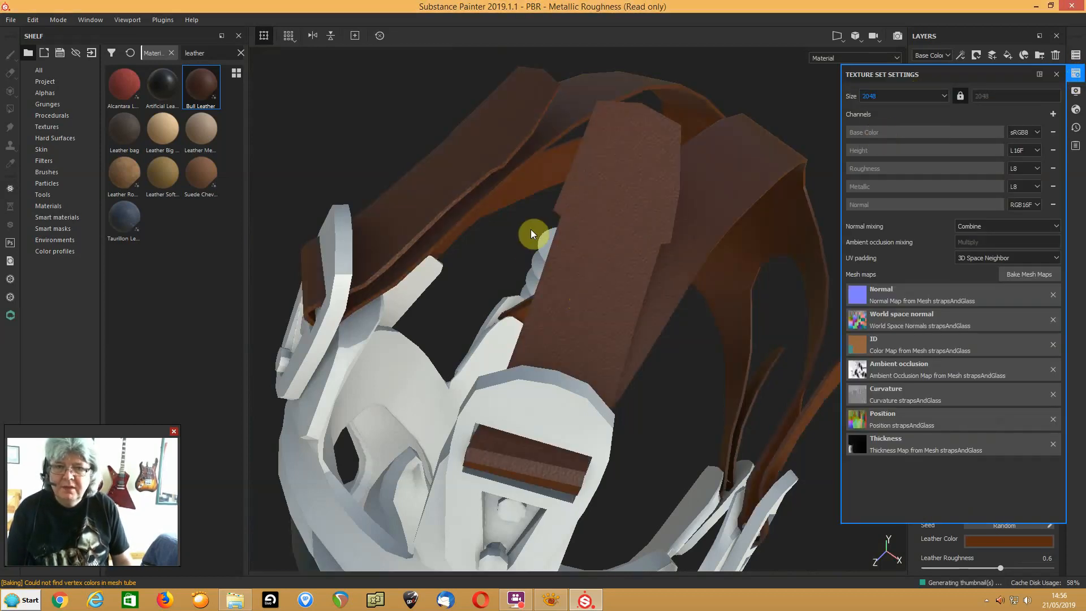
pyautogui.click(1057, 75)
# Examine the leather grain on the straps up close, and view the mask front and breathing tube
pyautogui.scroll(2, 603, 314)
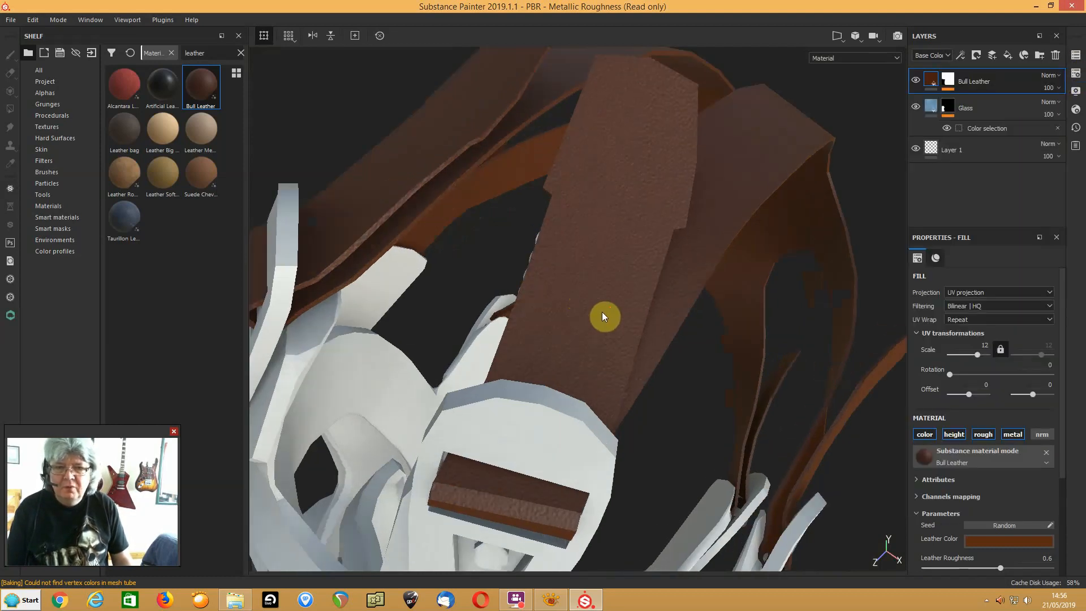
pyautogui.keyDown('alt'); pyautogui.moveTo(589, 315); pyautogui.dragTo(633, 308); pyautogui.keyUp('alt')
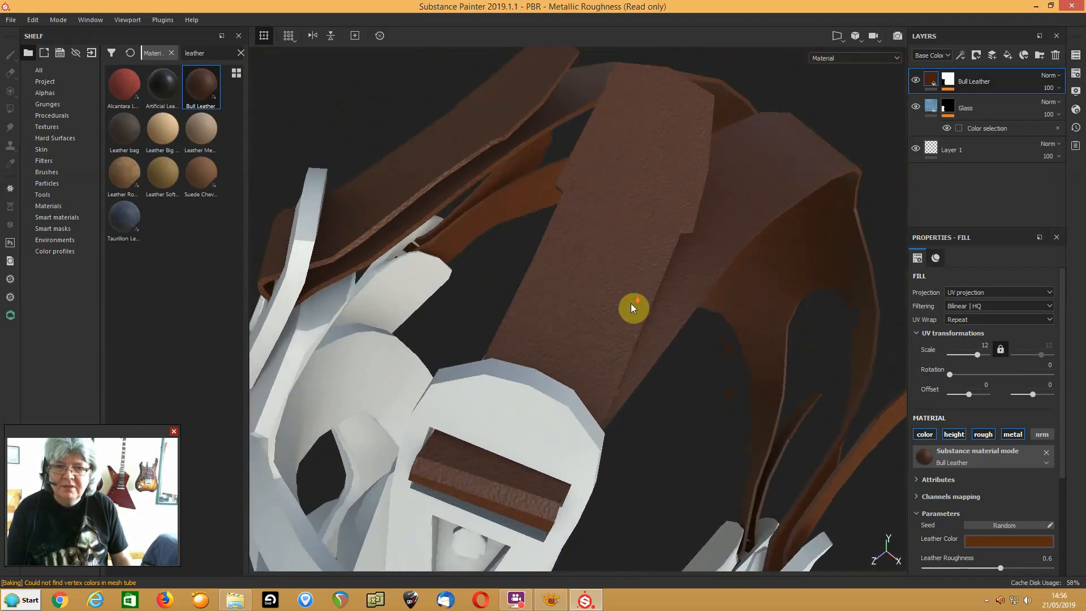
pyautogui.scroll(3, 632, 307)
pyautogui.scroll(-5, 633, 307)
pyautogui.keyDown('alt'); pyautogui.moveTo(553, 356); pyautogui.dragTo(564, 322); pyautogui.keyUp('alt')
pyautogui.scroll(1, 563, 320)
pyautogui.keyDown('alt'); pyautogui.moveTo(534, 378); pyautogui.dragTo(542, 238, button='middle'); pyautogui.keyUp('alt')
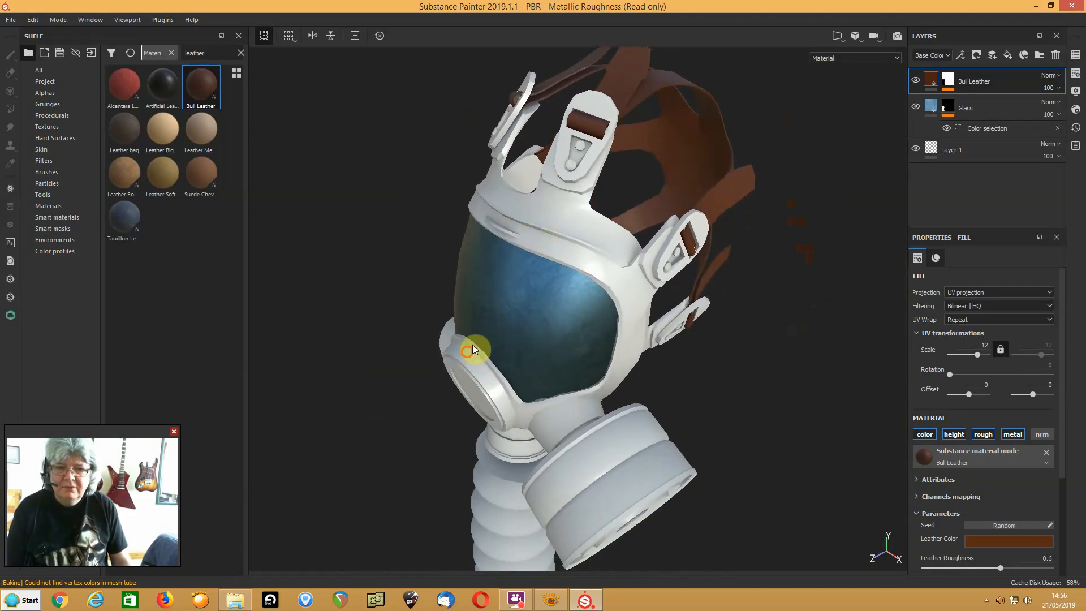
pyautogui.keyDown('alt'); pyautogui.moveTo(466, 355); pyautogui.dragTo(507, 328); pyautogui.keyUp('alt')
pyautogui.keyDown('alt'); pyautogui.moveTo(485, 395); pyautogui.dragTo(500, 250, button='middle'); pyautogui.keyUp('alt')
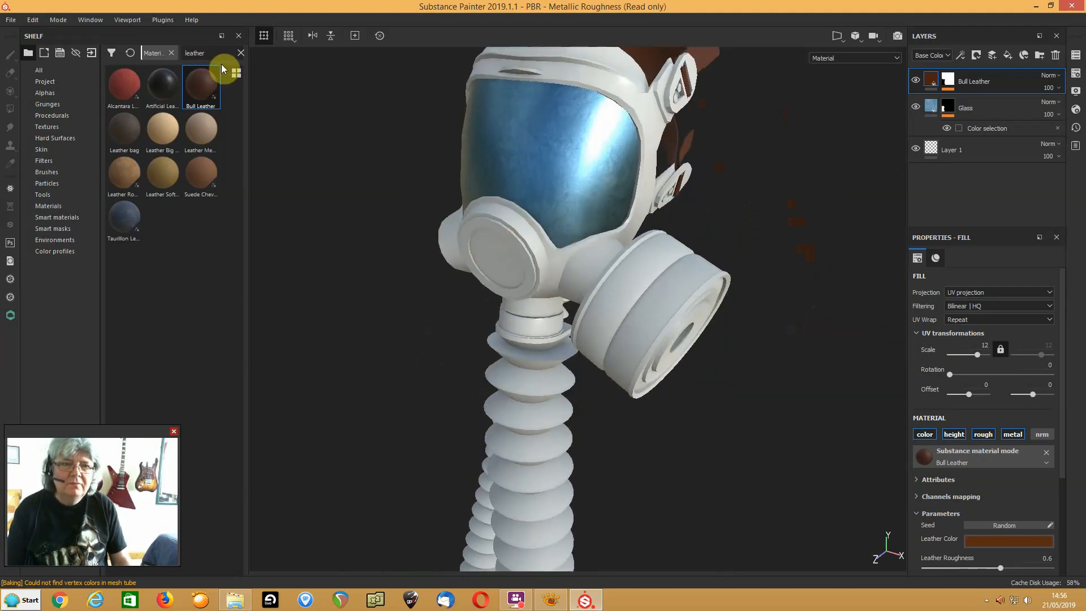
# Search the materials for "fabric" and apply Jersey Printed to the breathing tube
pyautogui.moveTo(213, 50); pyautogui.dragTo(137, 56)
pyautogui.write('fabric')
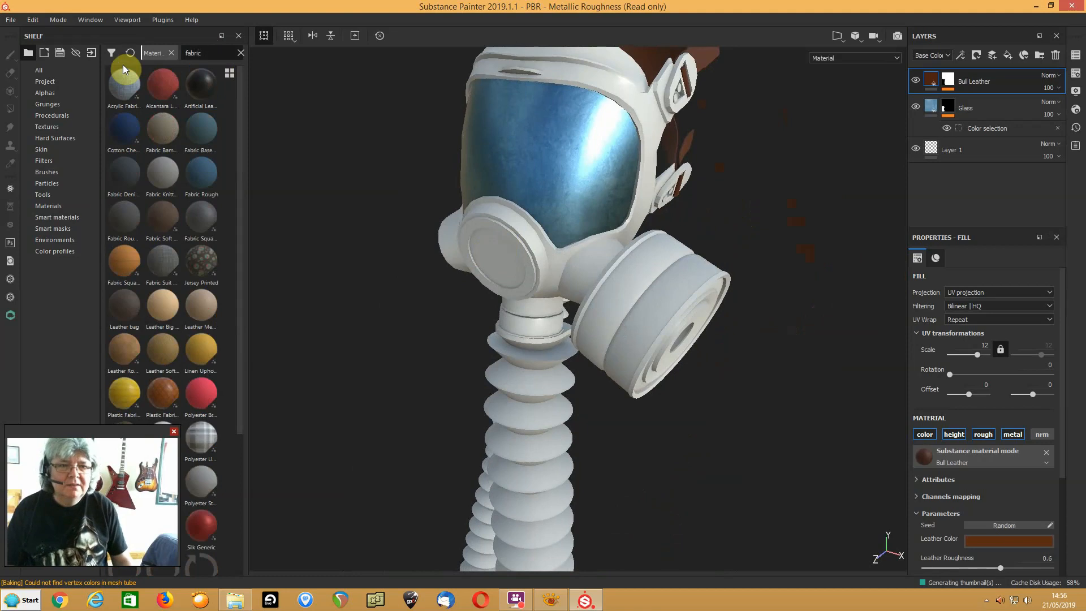
pyautogui.moveTo(196, 260); pyautogui.dragTo(508, 415)
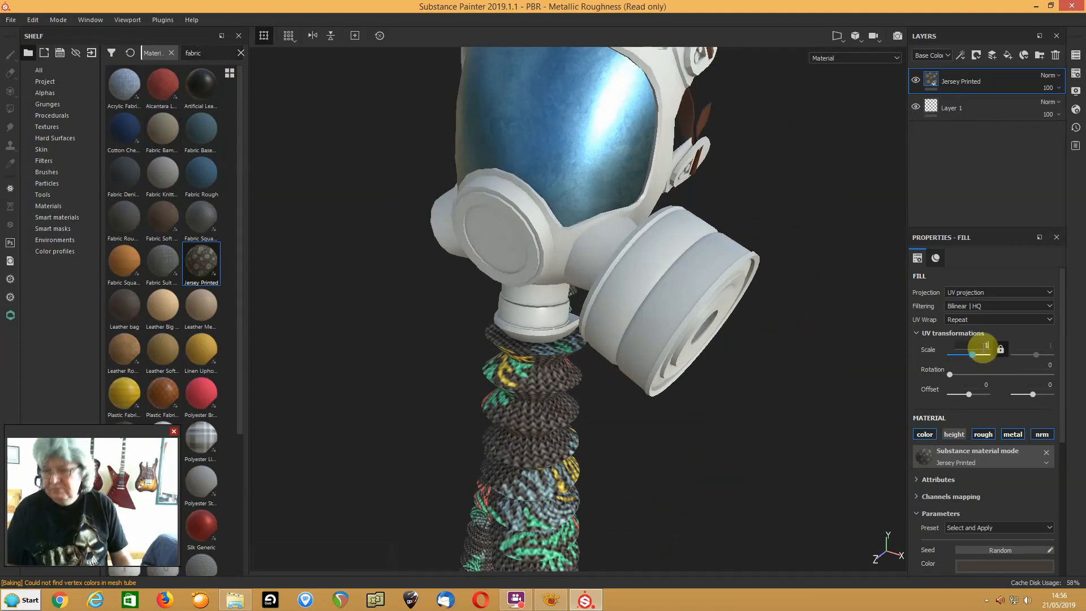
# Try UV scales of 12 and 10 on the tube's Jersey Printed fill, and settle on 19.41
pyautogui.moveTo(984, 348); pyautogui.dragTo(985, 347)
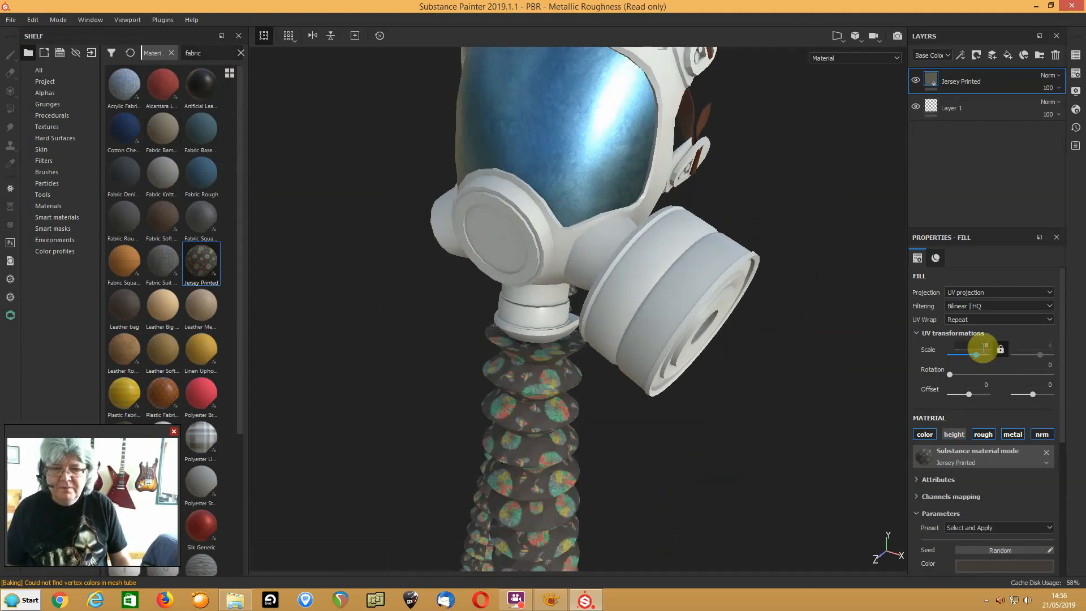
pyautogui.press('BackSpace')
pyautogui.write('12')
pyautogui.press('Return')
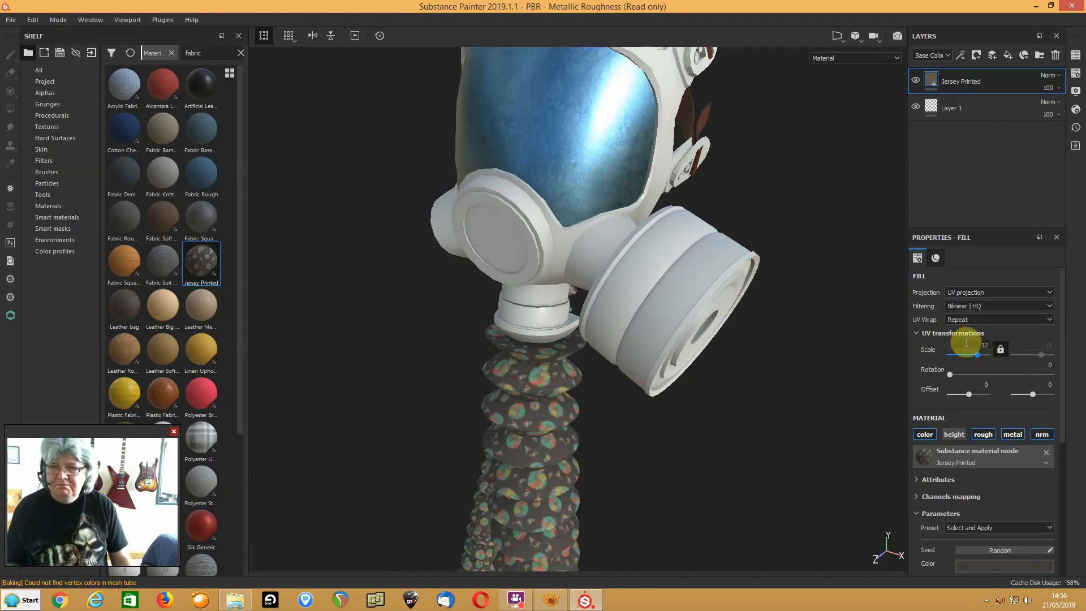
pyautogui.moveTo(970, 345); pyautogui.dragTo(1016, 343)
pyautogui.write('10')
pyautogui.press('Return')
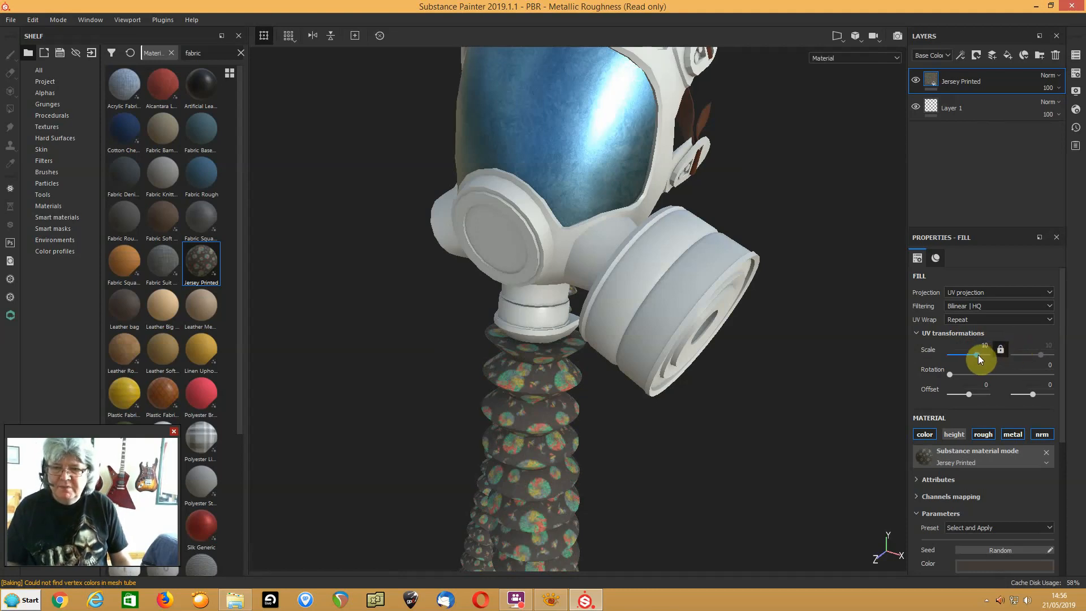
pyautogui.moveTo(979, 355); pyautogui.dragTo(981, 360)
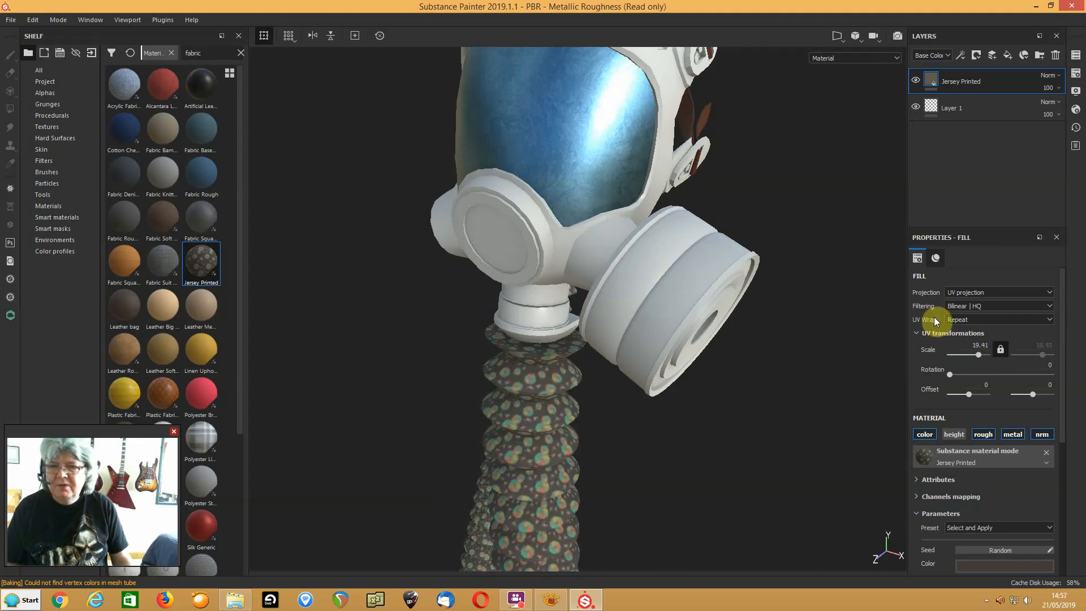
# Try the Flower pattern on the tube's Jersey Printed material, and set the pattern selection to Hammer Stroke
pyautogui.moveTo(1062, 316); pyautogui.dragTo(1077, 447)
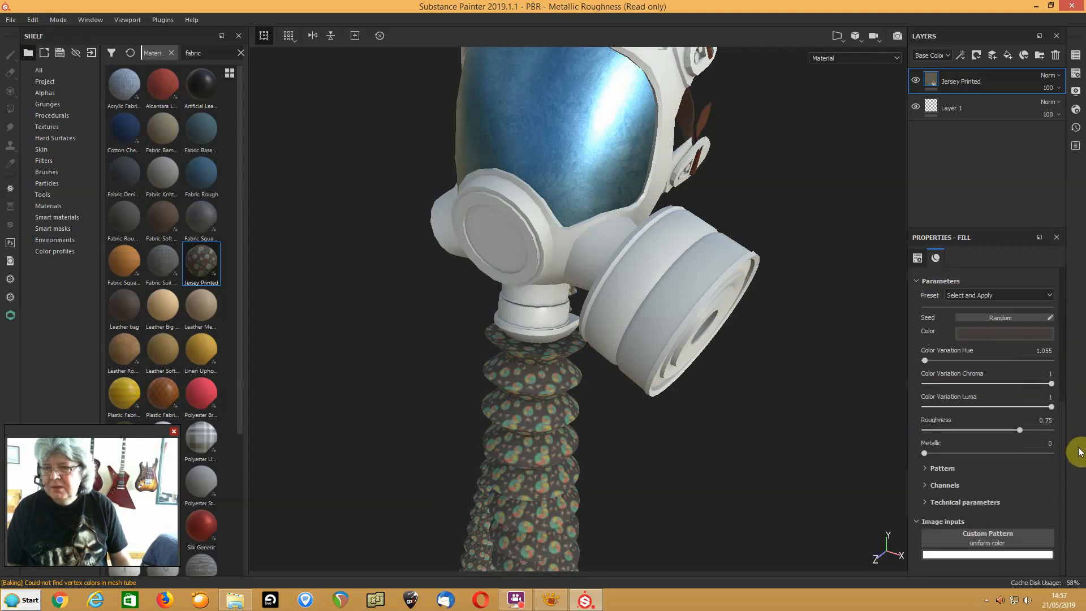
pyautogui.click(927, 468)
pyautogui.scroll(-3, 925, 468)
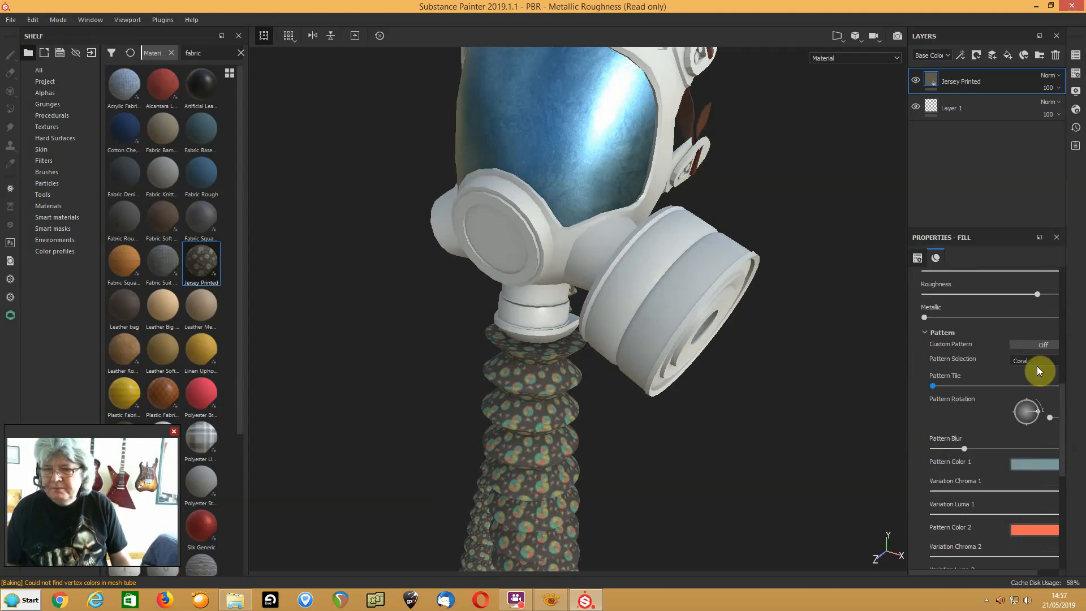
pyautogui.click(1037, 360)
pyautogui.click(1023, 369)
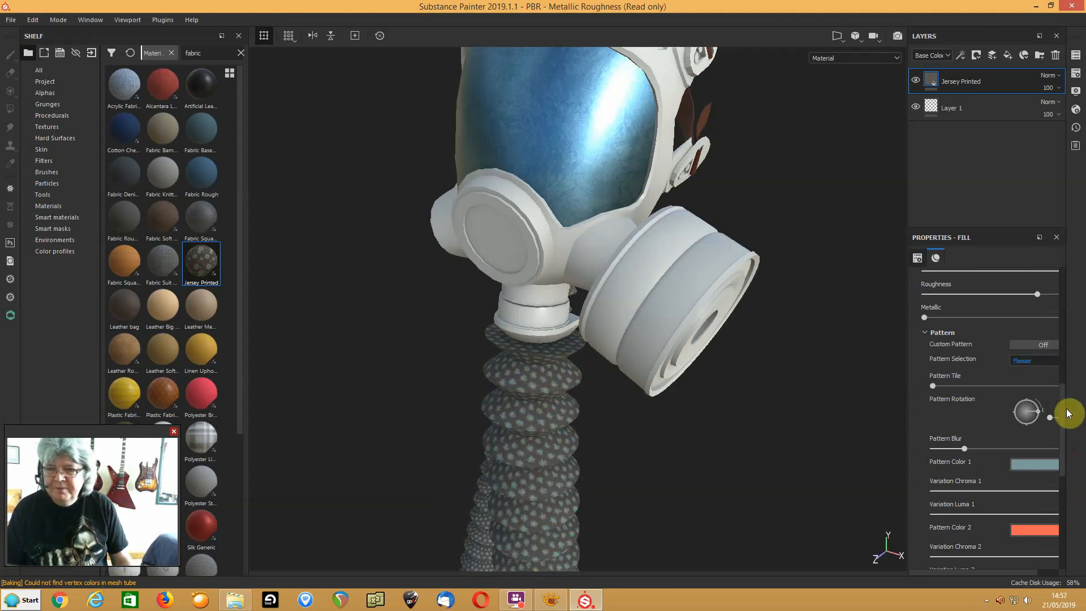
pyautogui.click(1021, 362)
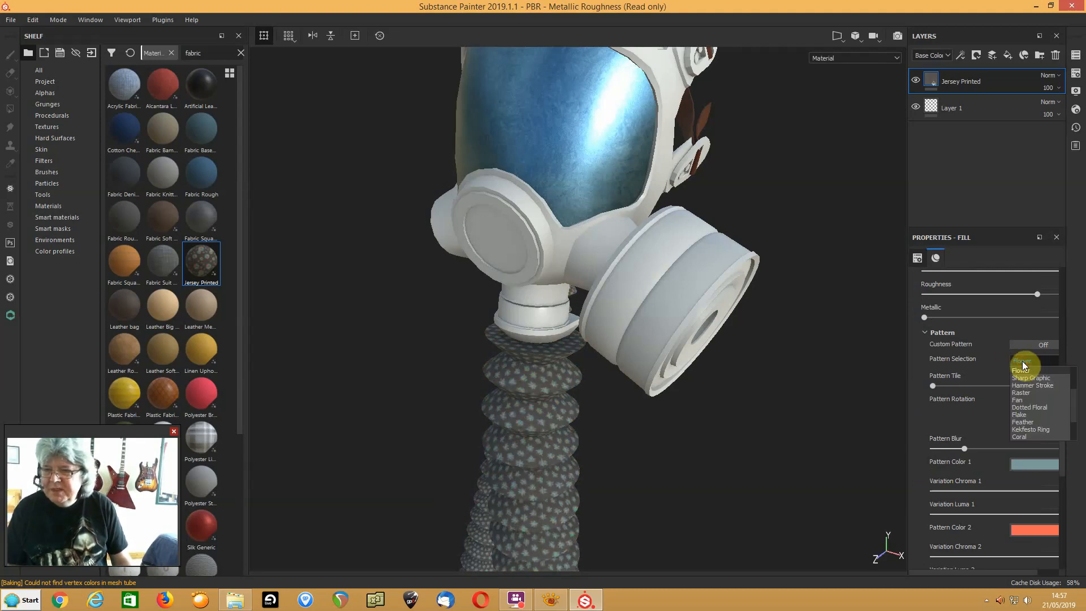
pyautogui.click(1027, 386)
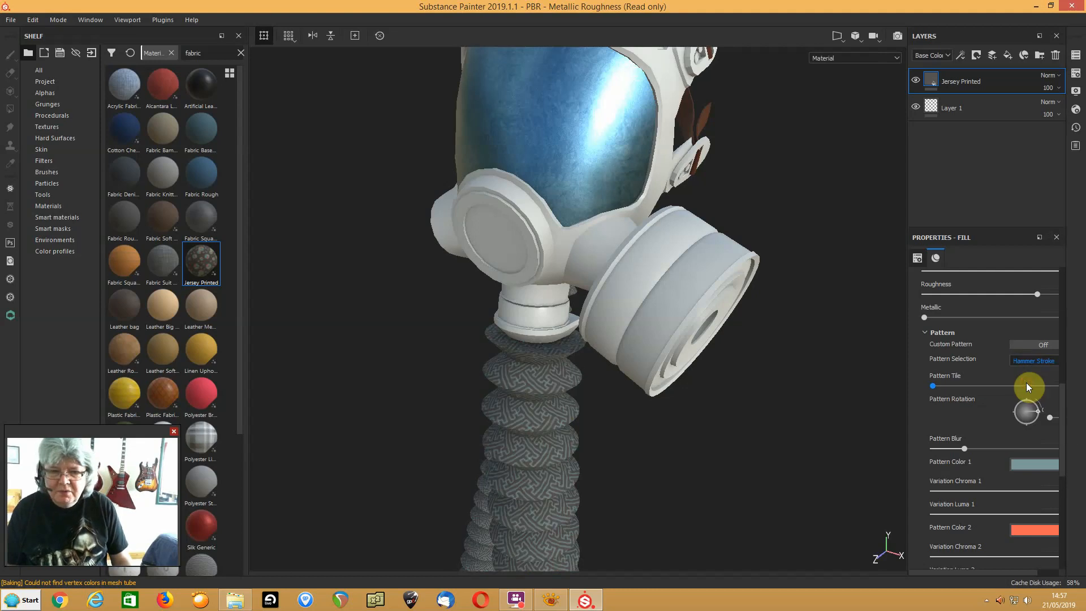
# Set Pattern Color 1 of the tube fabric to dark blue (R 0.107, G 0.124, B 0.461)
pyautogui.scroll(-1, 1026, 383)
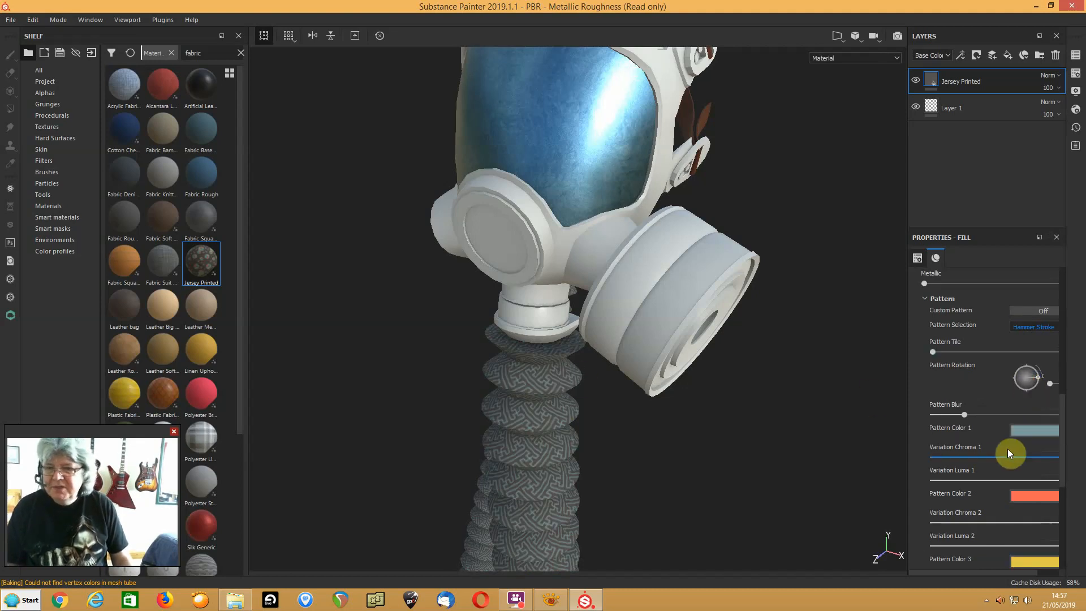
pyautogui.click(1030, 432)
pyautogui.moveTo(981, 520)
pyautogui.mouseDown()
pyautogui.moveTo(1002, 548)
pyautogui.moveTo(984, 532)
pyautogui.mouseUp()
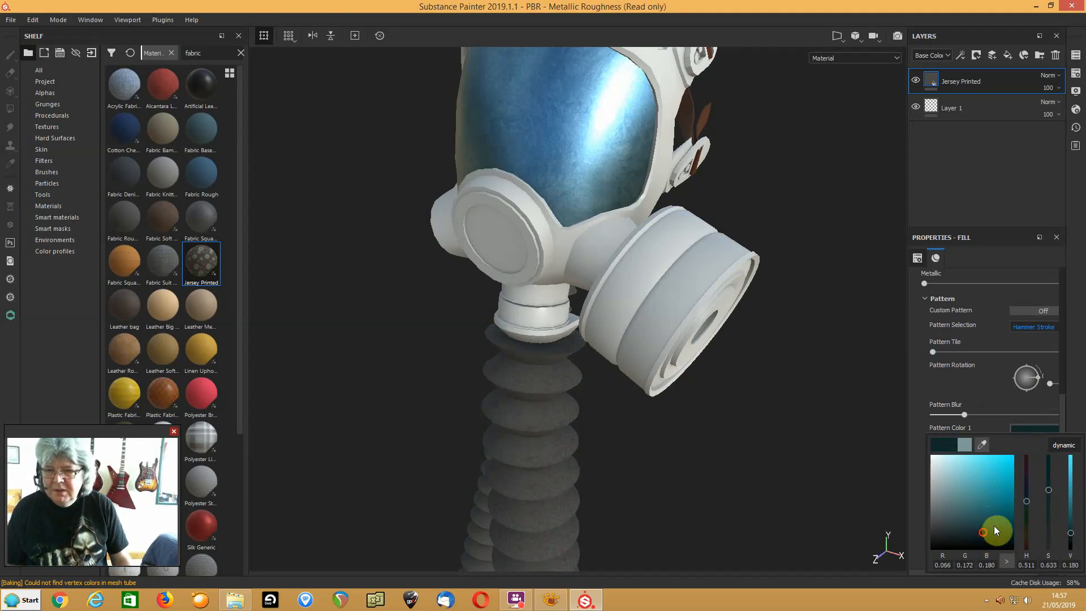
pyautogui.moveTo(1028, 504)
pyautogui.mouseDown()
pyautogui.moveTo(1026, 532)
pyautogui.moveTo(1024, 490)
pyautogui.moveTo(995, 506)
pyautogui.moveTo(1026, 535)
pyautogui.moveTo(1023, 487)
pyautogui.mouseUp()
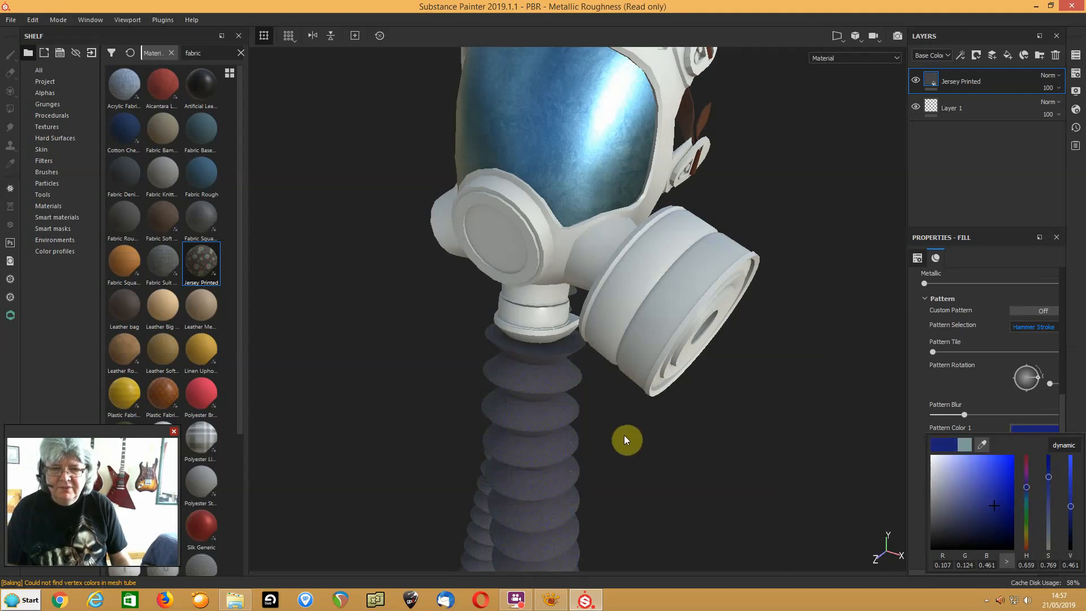
pyautogui.click(647, 431)
# View the whole gas mask with its breathing tube from the front
pyautogui.scroll(2, 647, 430)
pyautogui.scroll(-6, 646, 430)
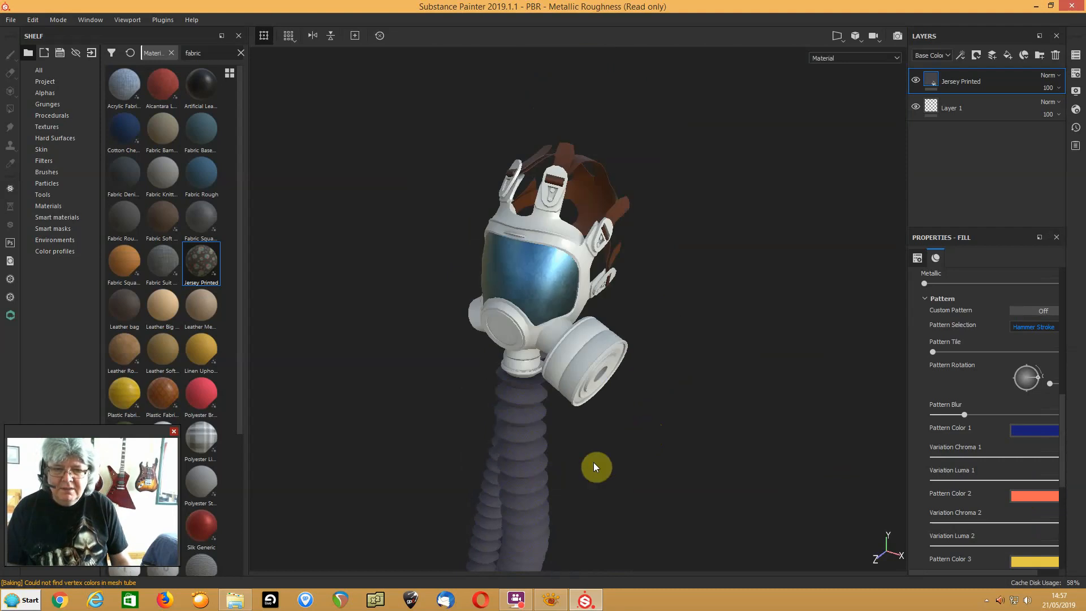
pyautogui.keyDown('alt'); pyautogui.moveTo(552, 459); pyautogui.dragTo(582, 376, button='middle'); pyautogui.keyUp('alt')
pyautogui.keyDown('alt'); pyautogui.moveTo(581, 375); pyautogui.dragTo(645, 402); pyautogui.keyUp('alt')
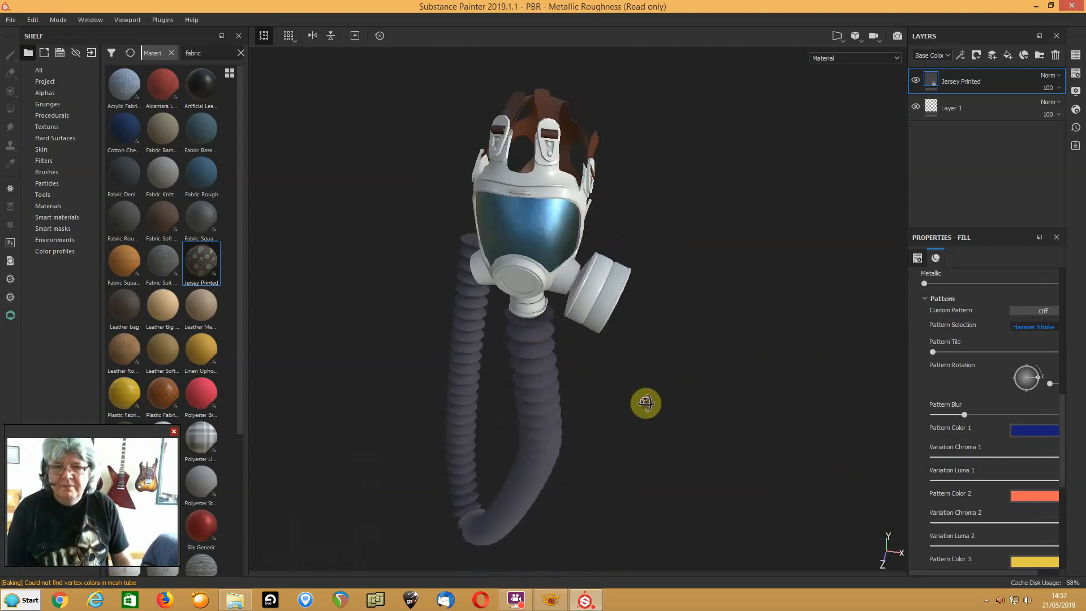
# Search the material shelf for "metal" and apply the rusty metal material to the filter tank
pyautogui.scroll(3, 613, 393)
pyautogui.keyDown('alt'); pyautogui.moveTo(650, 371); pyautogui.dragTo(650, 430, button='middle'); pyautogui.keyUp('alt')
pyautogui.moveTo(649, 431)
pyautogui.keyDown('alt'); pyautogui.mouseDown()
pyautogui.moveTo(667, 424)
pyautogui.moveTo(659, 439)
pyautogui.mouseUp(); pyautogui.keyUp('alt')
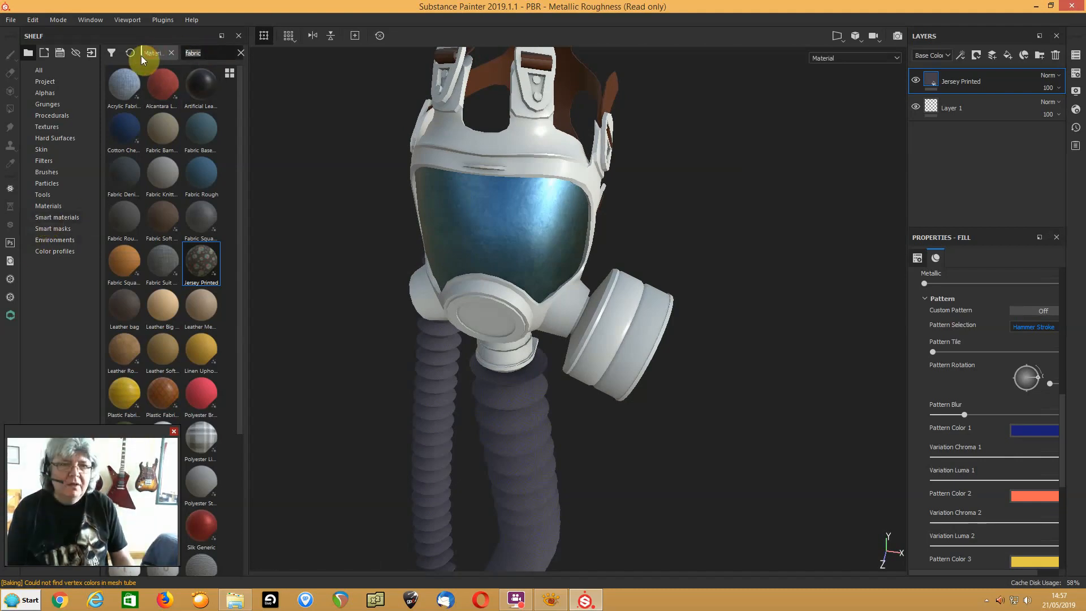
pyautogui.write('metal')
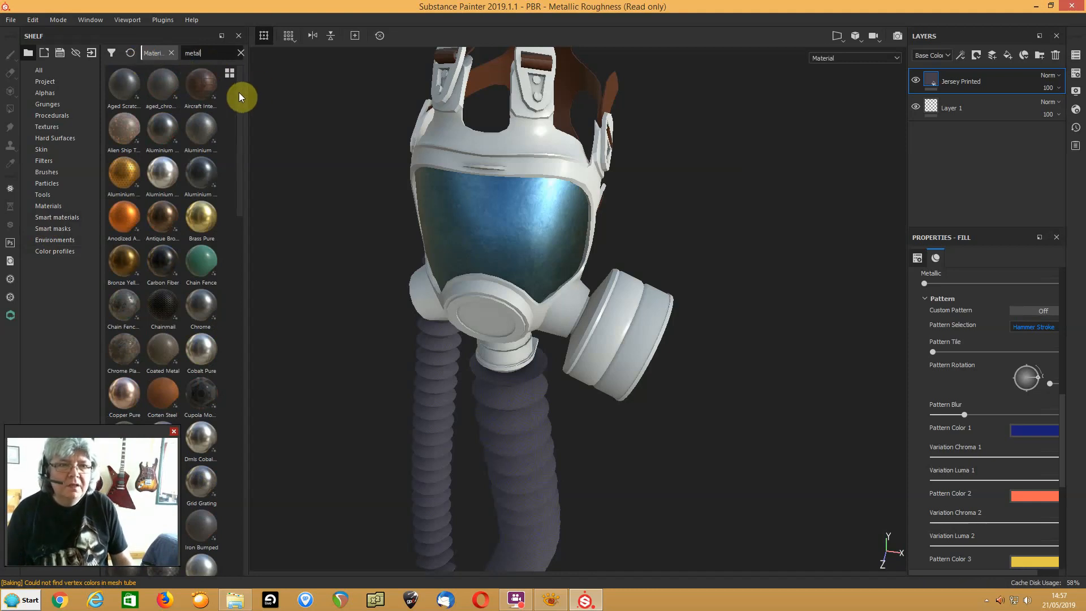
pyautogui.moveTo(239, 93); pyautogui.dragTo(257, 256)
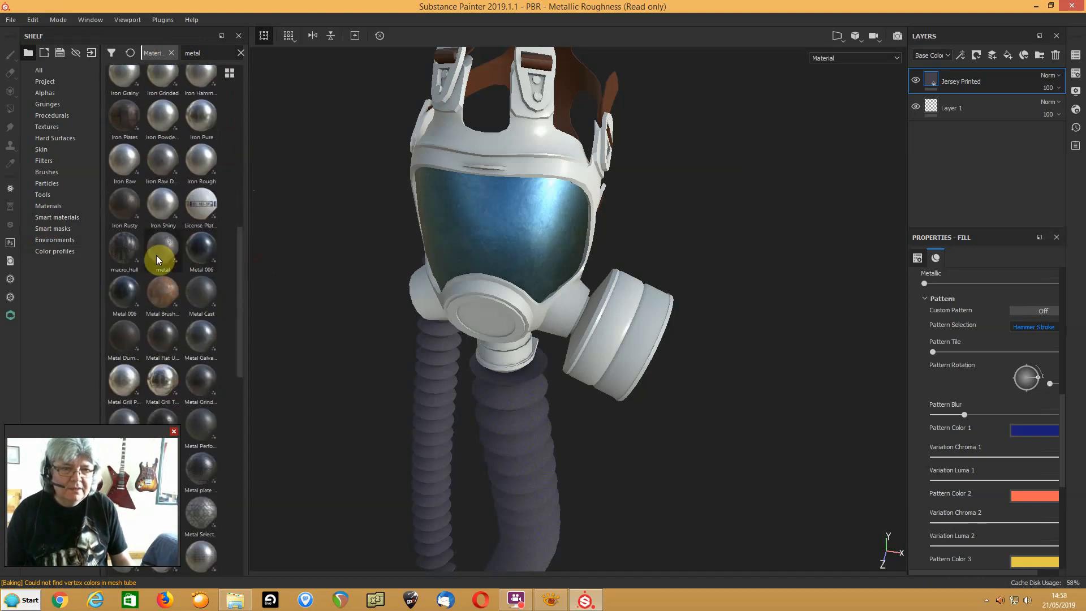
pyautogui.moveTo(156, 256)
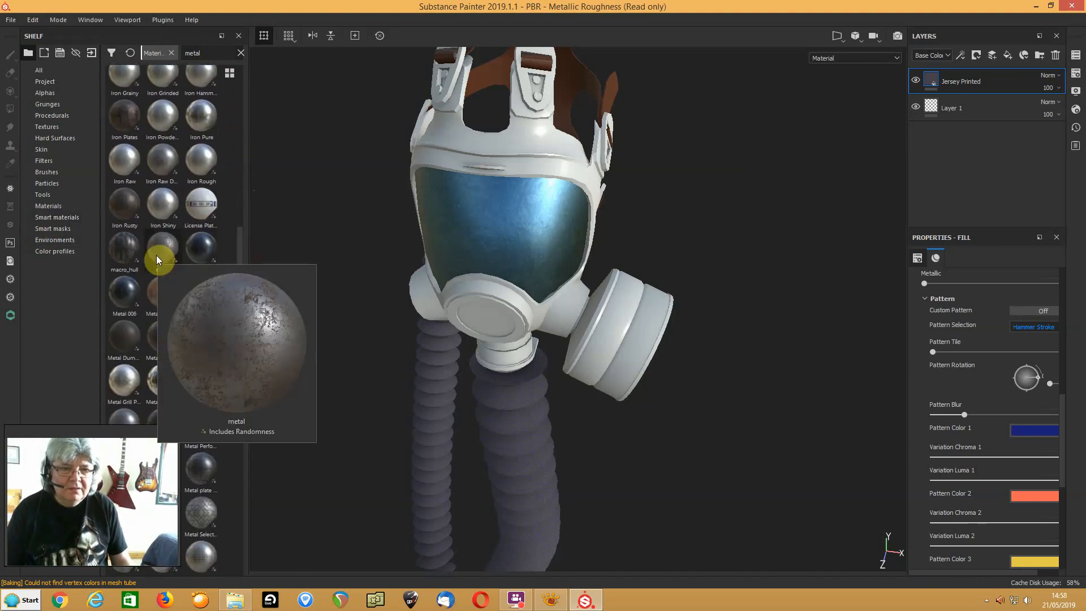
pyautogui.moveTo(156, 256); pyautogui.dragTo(644, 356)
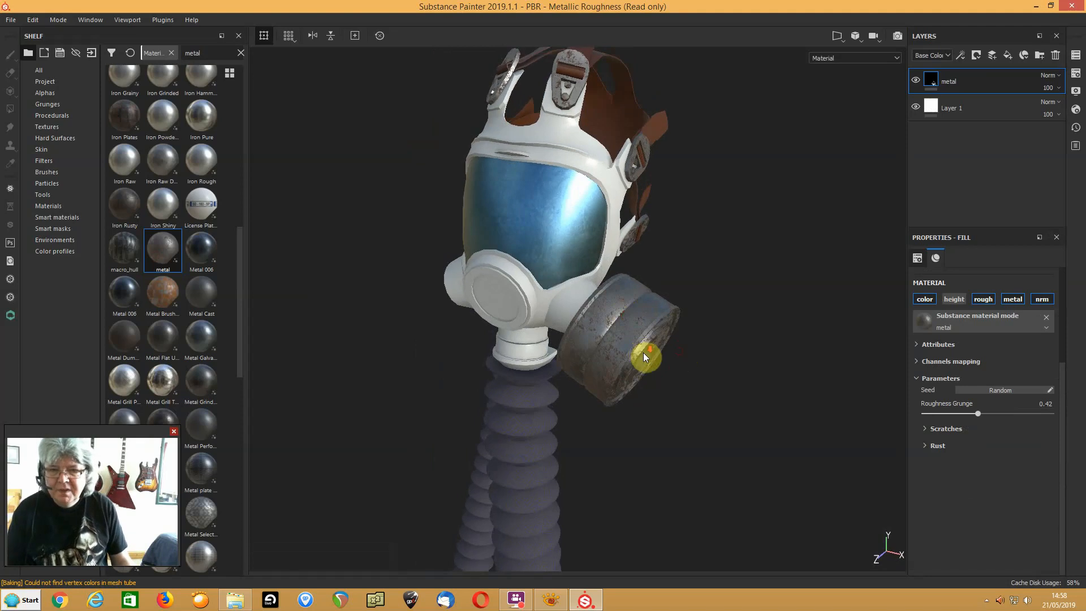
pyautogui.scroll(4, 644, 355)
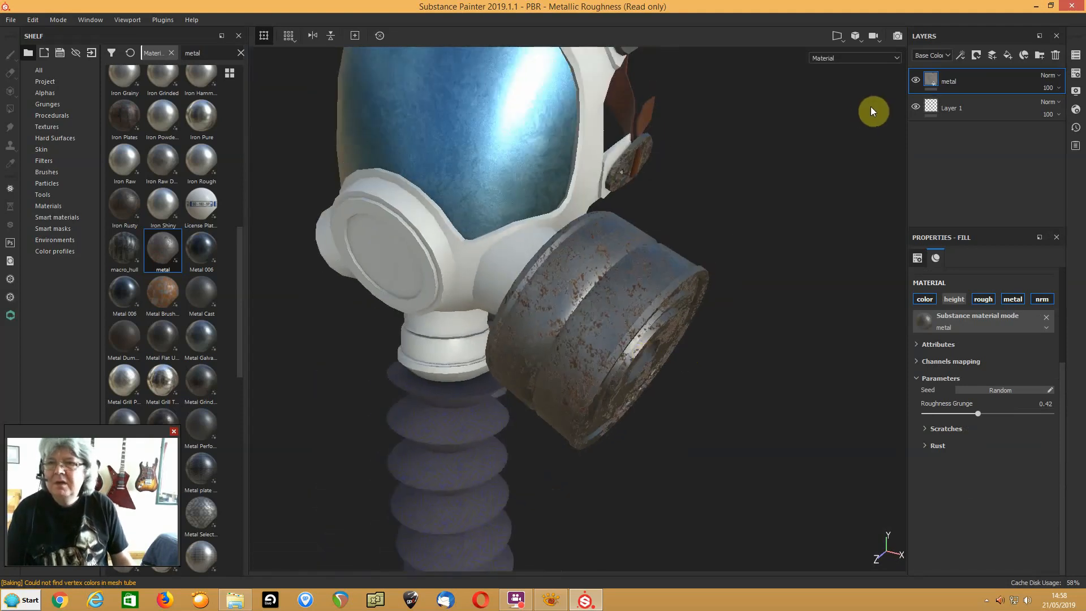
# Create a layer folder called "Tank" and move the metal layer into it
pyautogui.rightClick(936, 87)
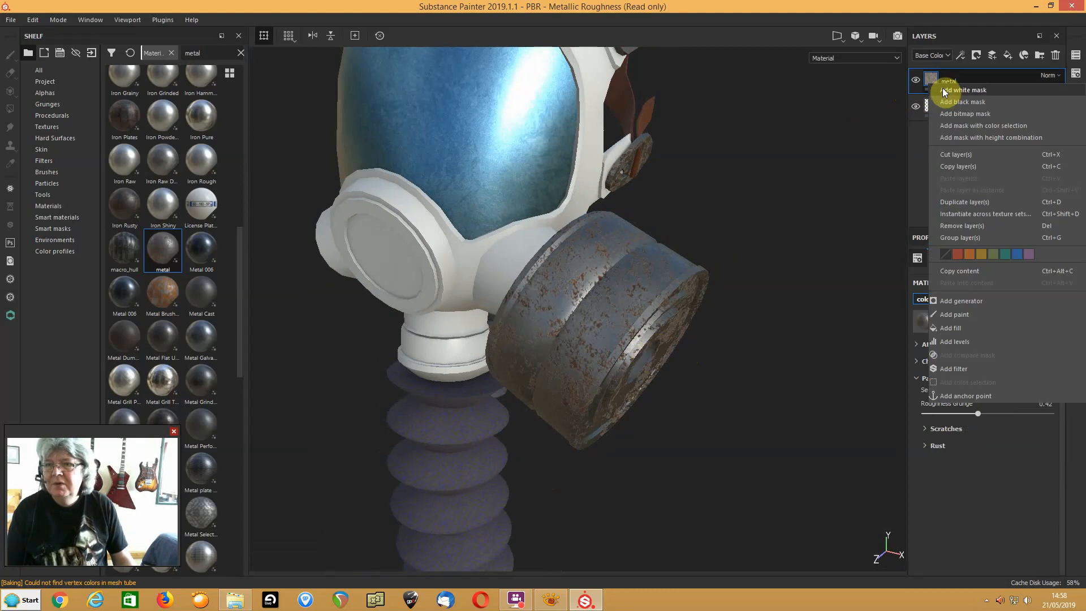
pyautogui.click(923, 146)
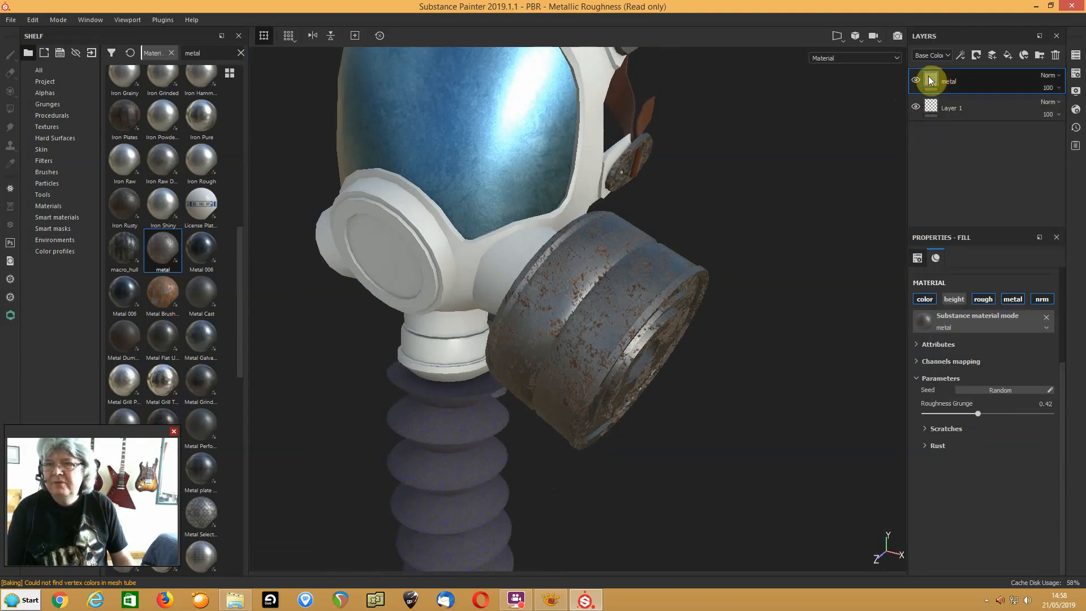
pyautogui.click(1040, 55)
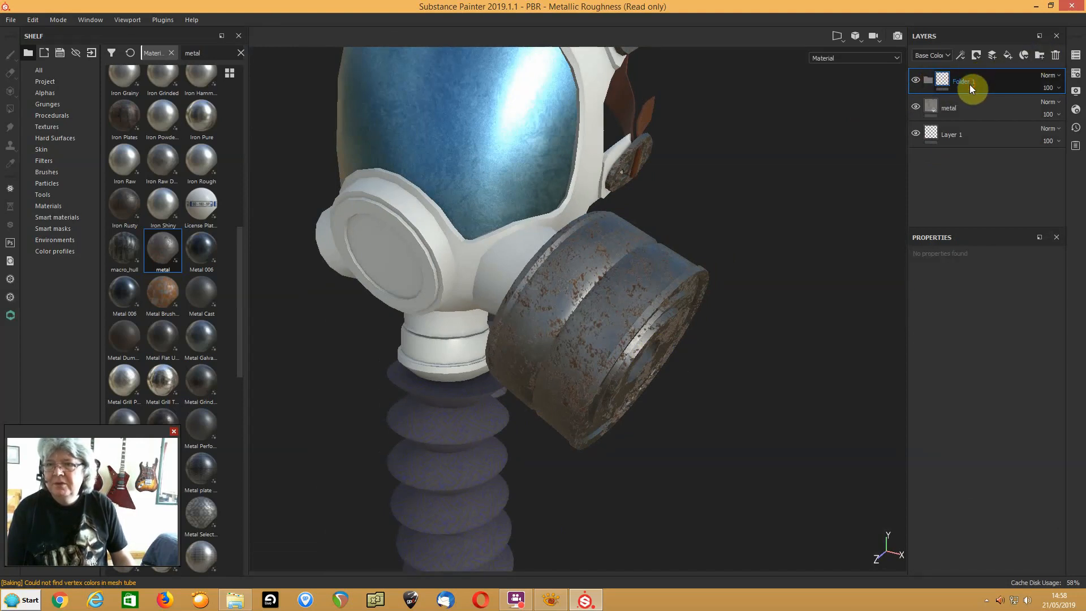
pyautogui.write('Tank')
pyautogui.press('Return')
pyautogui.moveTo(947, 109); pyautogui.dragTo(955, 77)
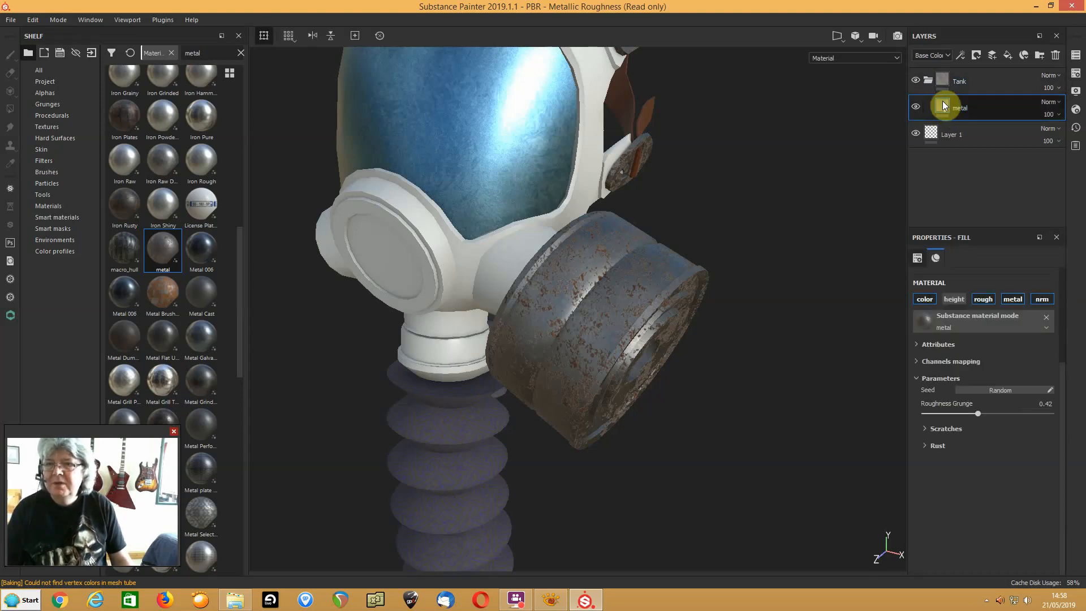
# Add a color-selection mask to the Tank folder with the tank's green ID color, and compare the result with the selection switched off
pyautogui.click(947, 76)
pyautogui.rightClick(946, 79)
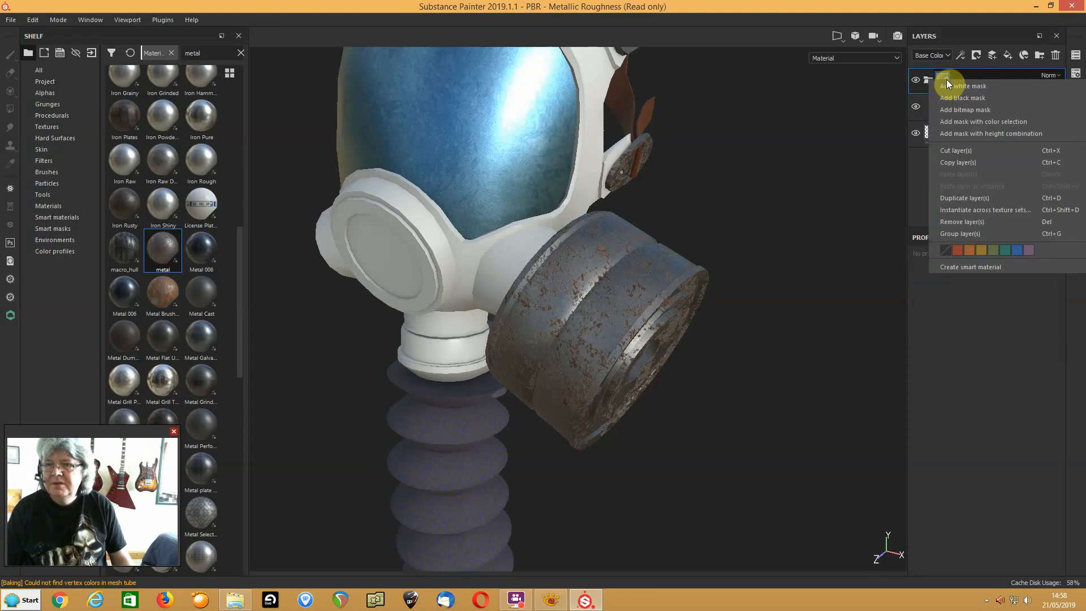
pyautogui.click(956, 122)
pyautogui.click(1037, 371)
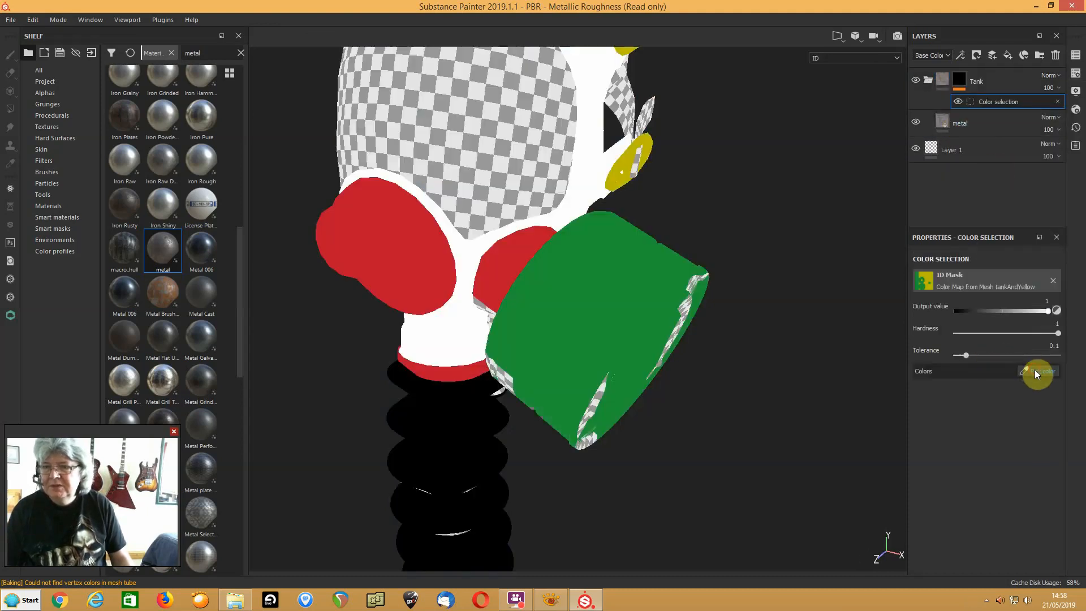
pyautogui.click(576, 312)
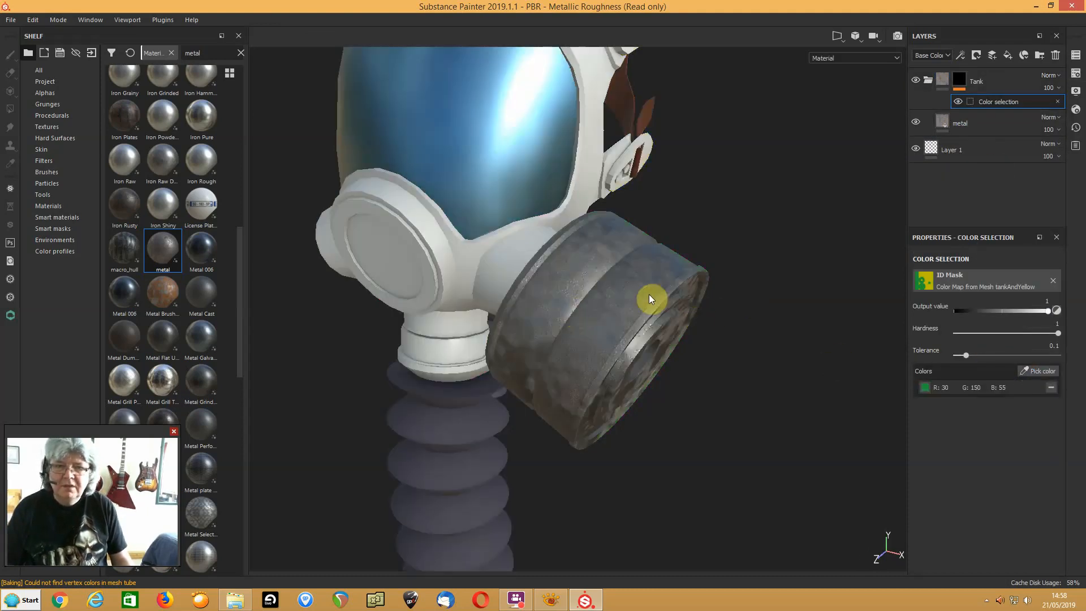
pyautogui.click(961, 101)
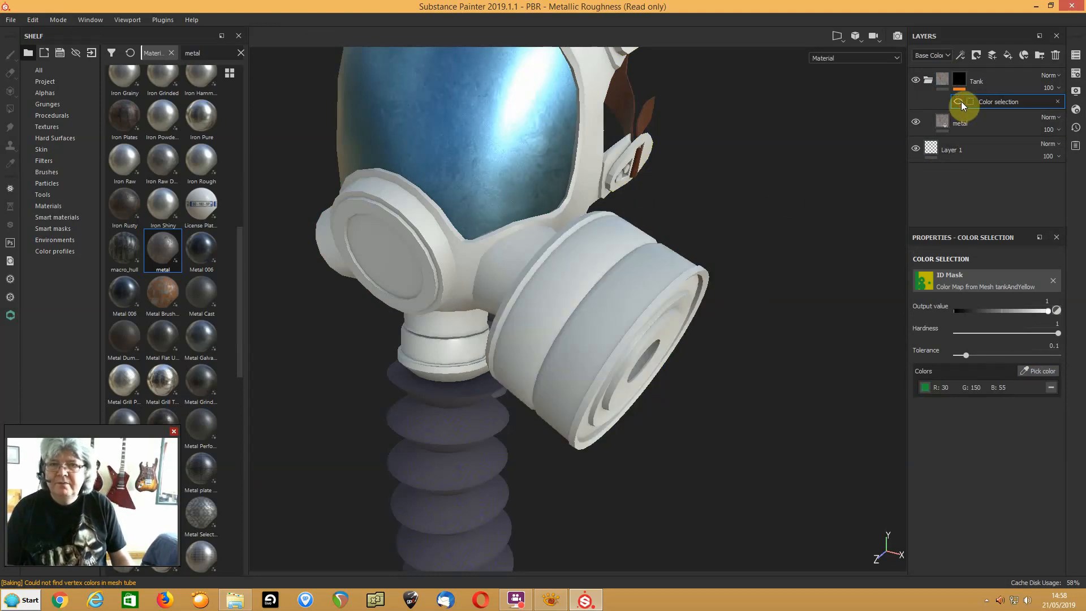
pyautogui.click(960, 102)
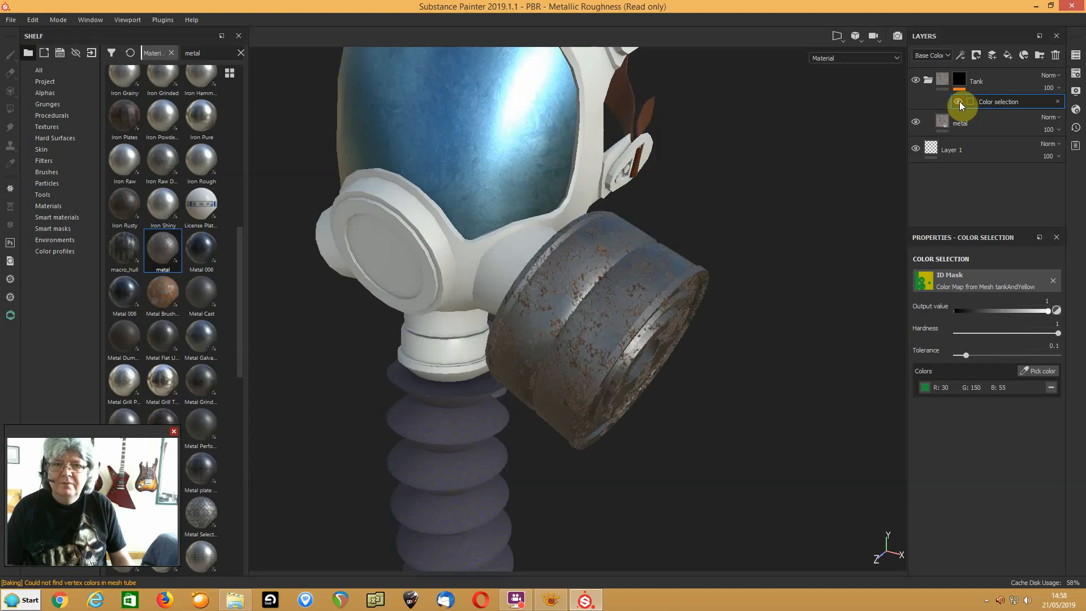
# Try adding the buckles' yellow ID color to the Tank folder's mask, and remove it again
pyautogui.click(1037, 371)
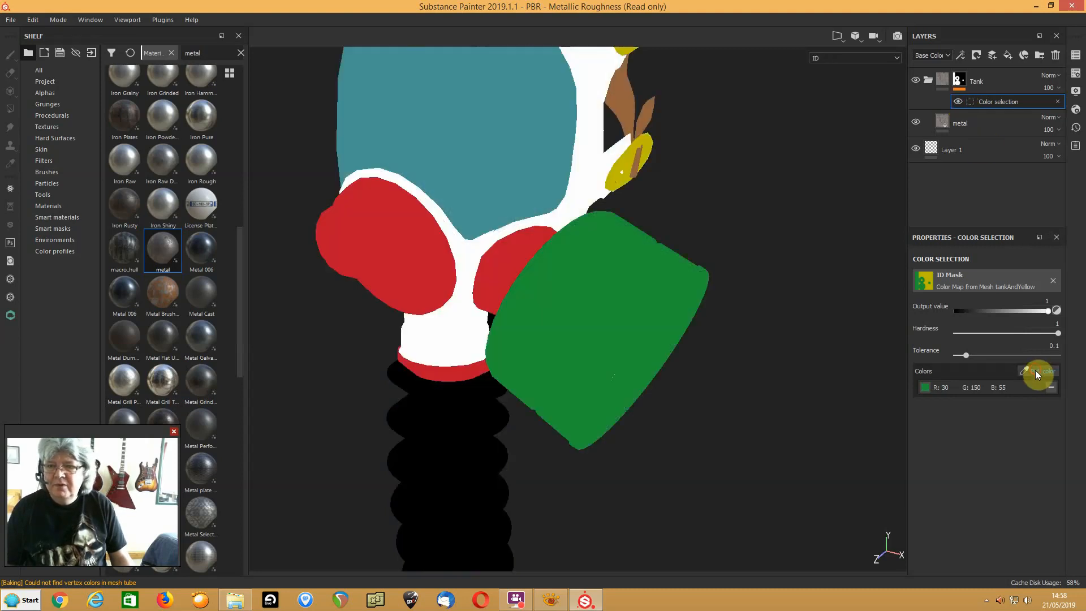
pyautogui.click(626, 166)
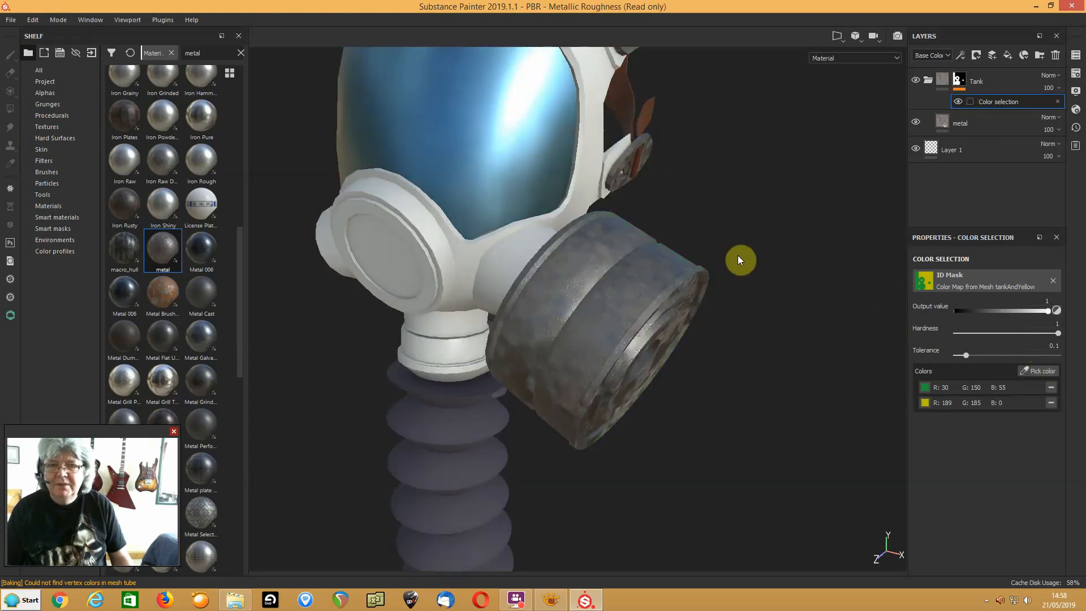
pyautogui.click(1051, 402)
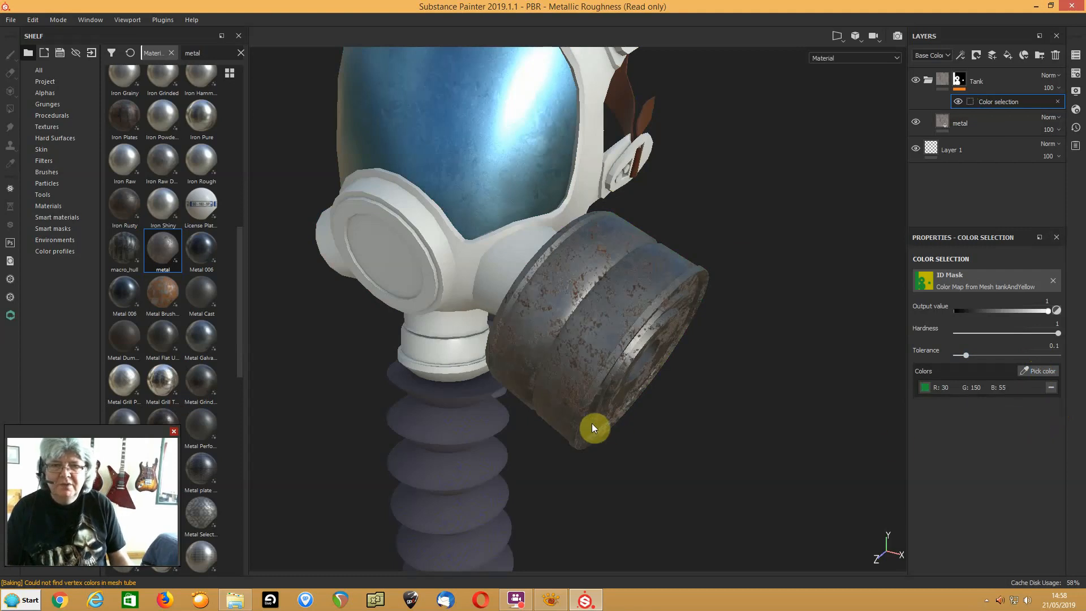
# Search the smart materials for "paint" and add Painted_Steel above the metal layer in the Tank folder
pyautogui.keyDown('alt'); pyautogui.moveTo(534, 383); pyautogui.dragTo(575, 373); pyautogui.keyUp('alt')
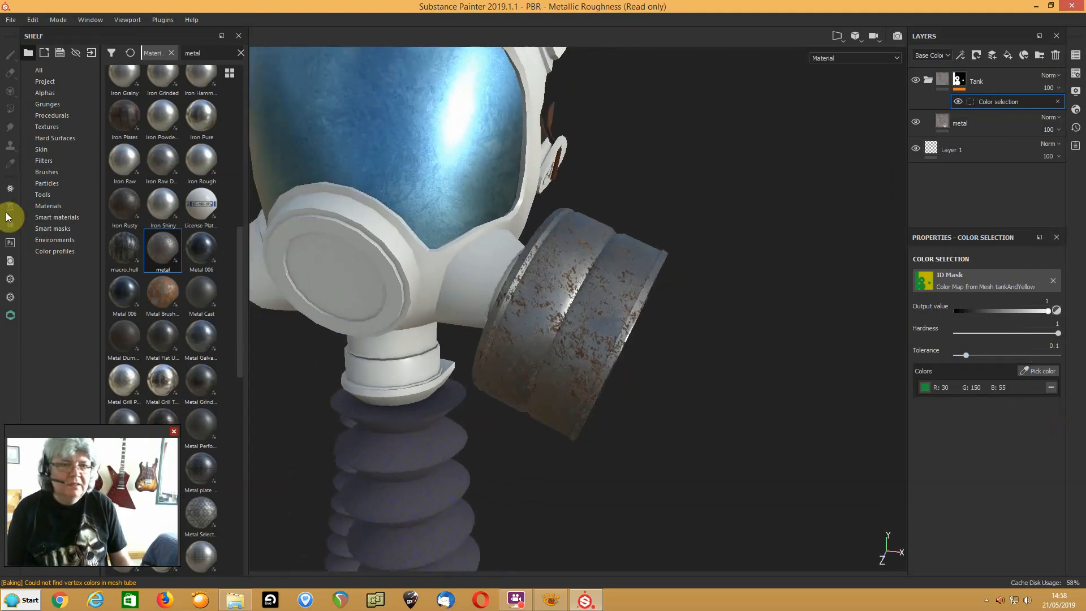
pyautogui.click(241, 53)
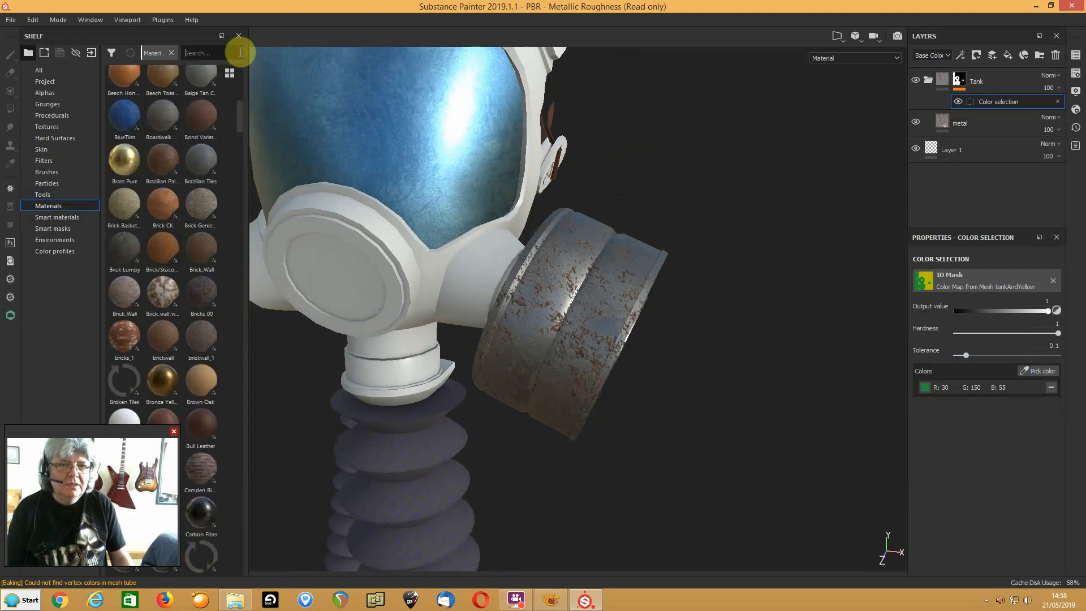
pyautogui.click(41, 219)
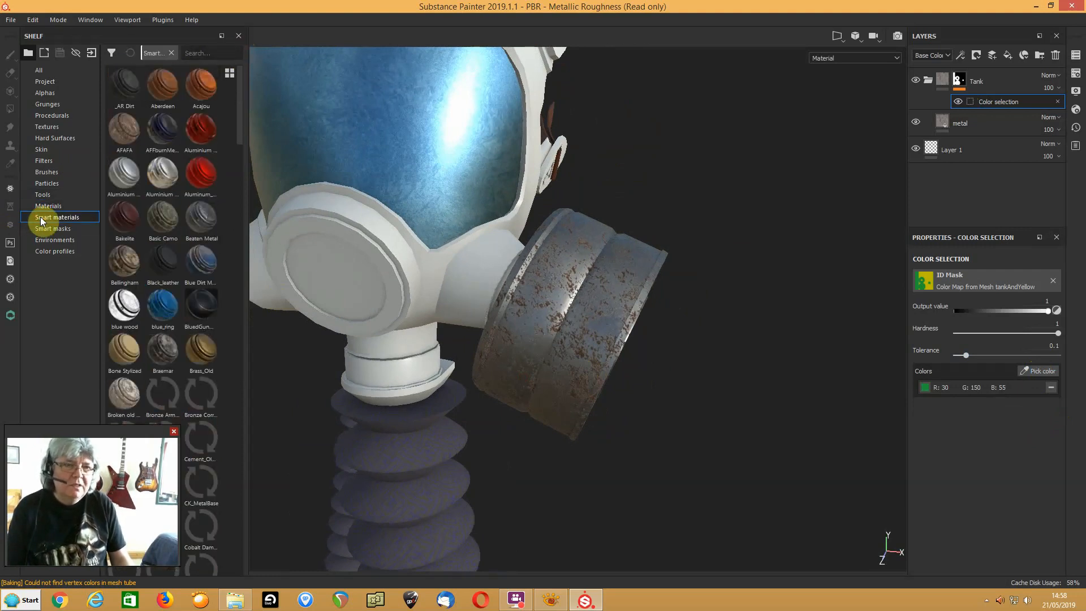
pyautogui.click(222, 54)
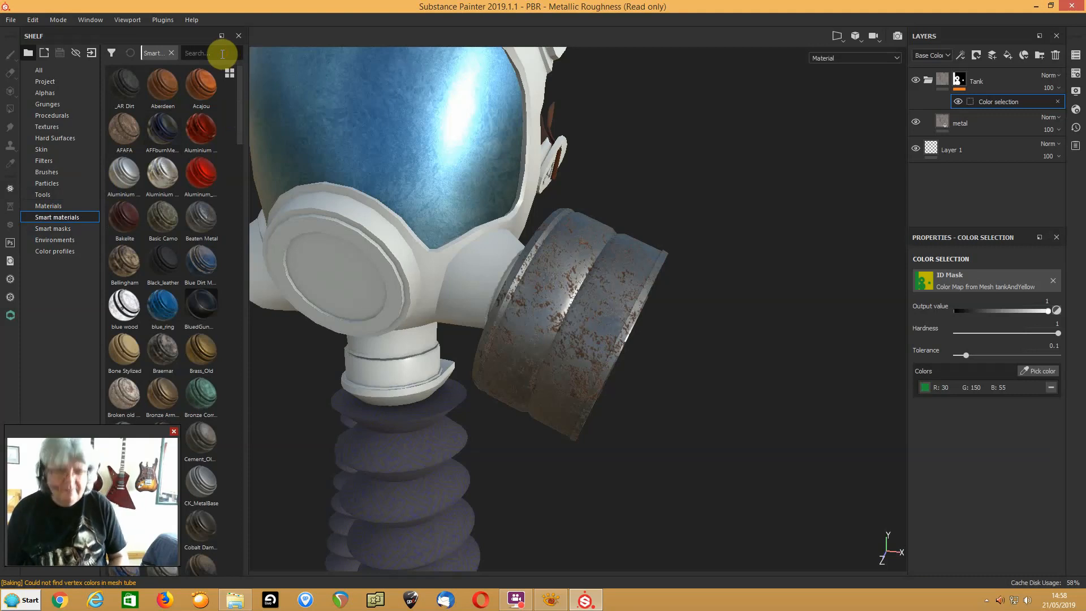
pyautogui.write('p')
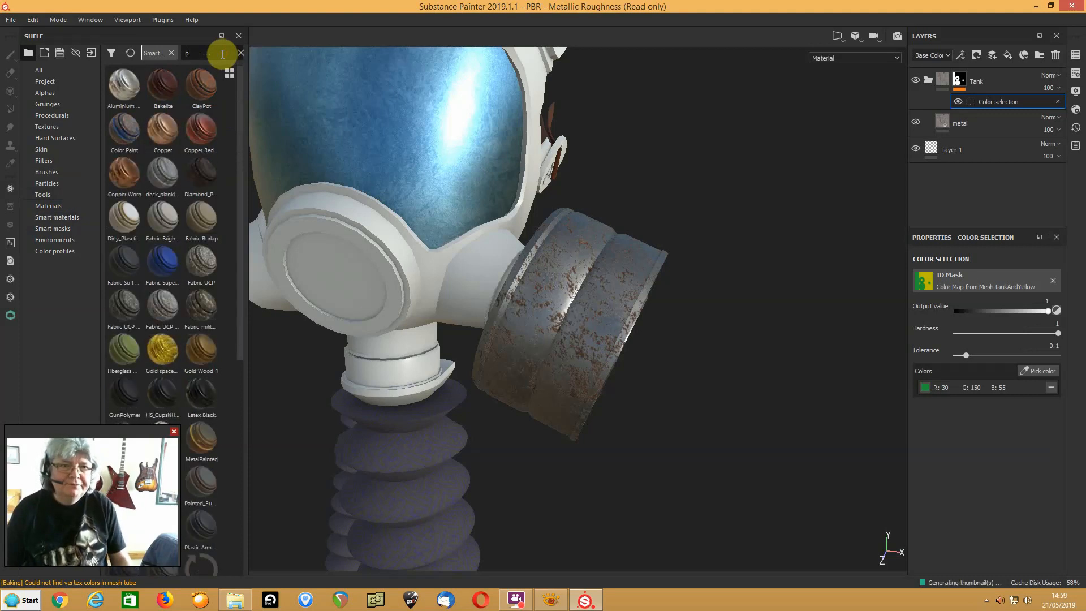
pyautogui.write('aint')
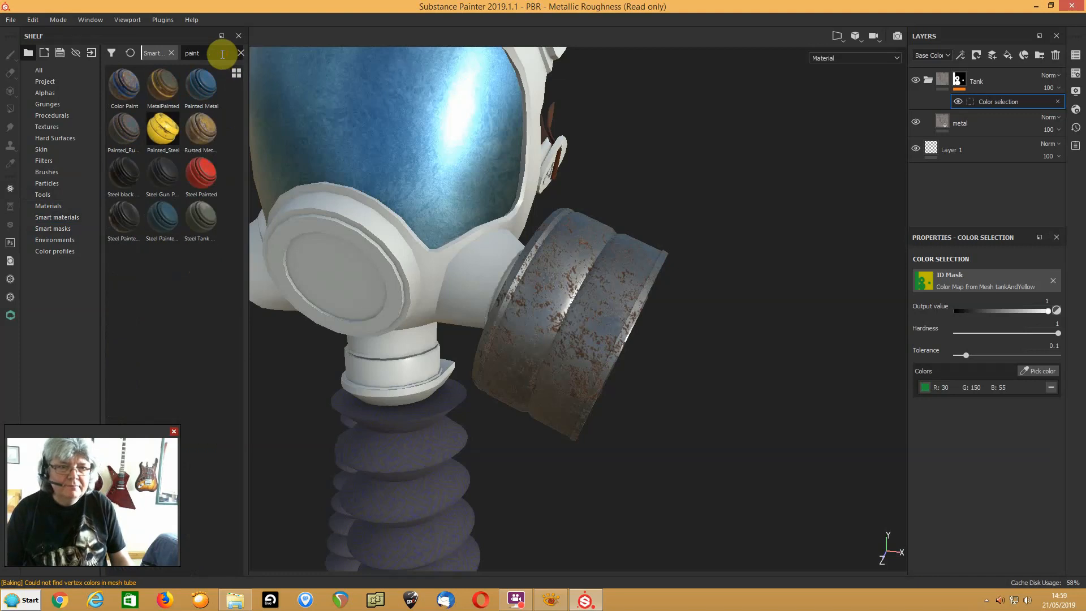
pyautogui.click(158, 211)
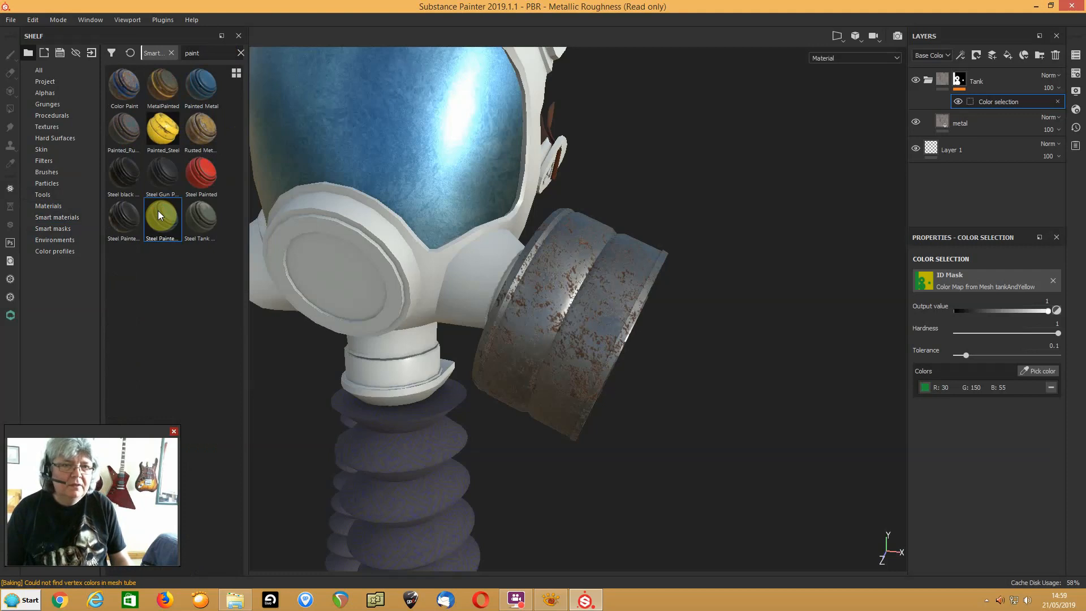
pyautogui.click(164, 131)
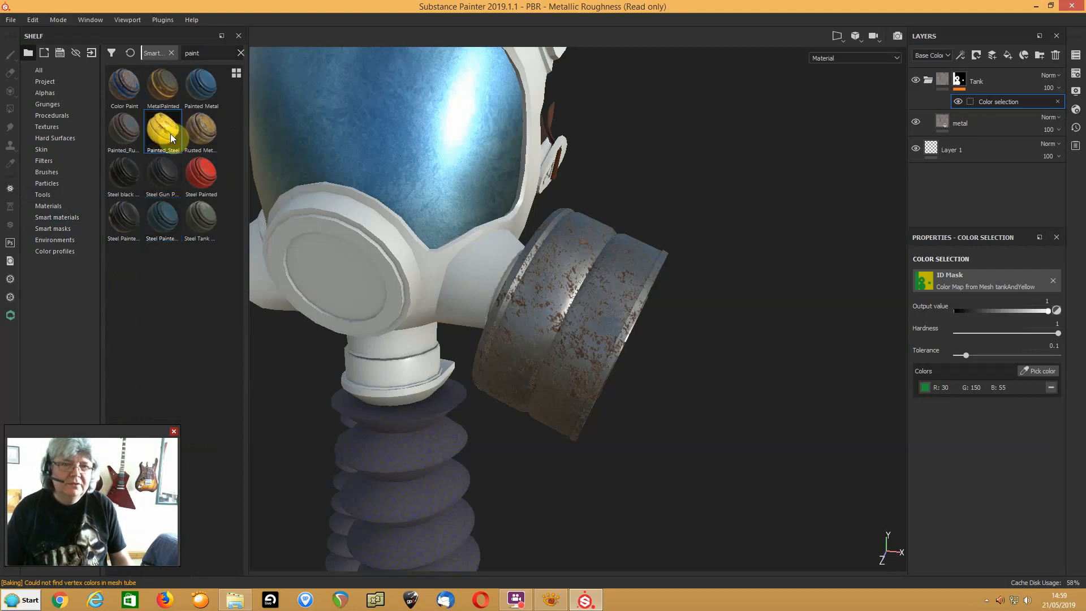
pyautogui.moveTo(175, 131)
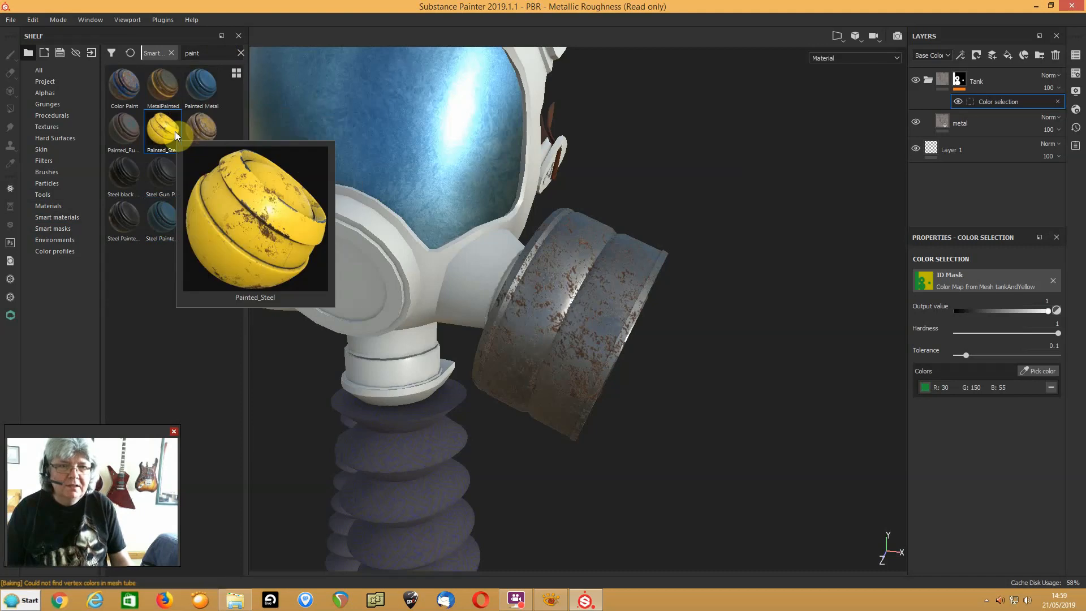
pyautogui.moveTo(172, 131)
pyautogui.mouseDown()
pyautogui.moveTo(643, 128)
pyautogui.moveTo(1000, 108)
pyautogui.moveTo(1017, 95)
pyautogui.moveTo(1008, 113)
pyautogui.mouseUp()
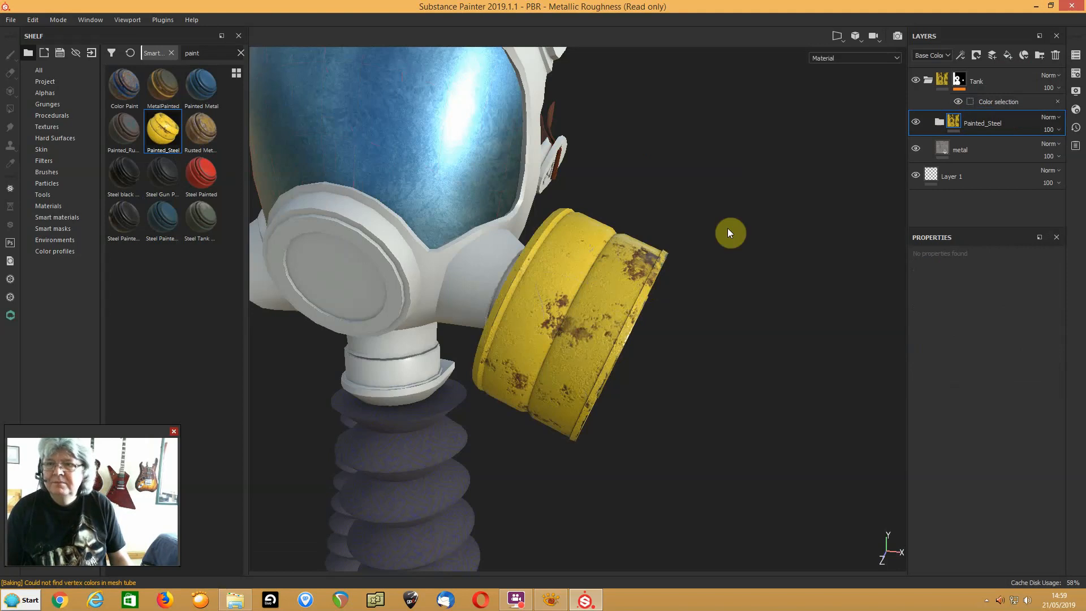
# Add a black mask to the Painted_Steel folder and invert the mask
pyautogui.rightClick(981, 122)
pyautogui.click(967, 140)
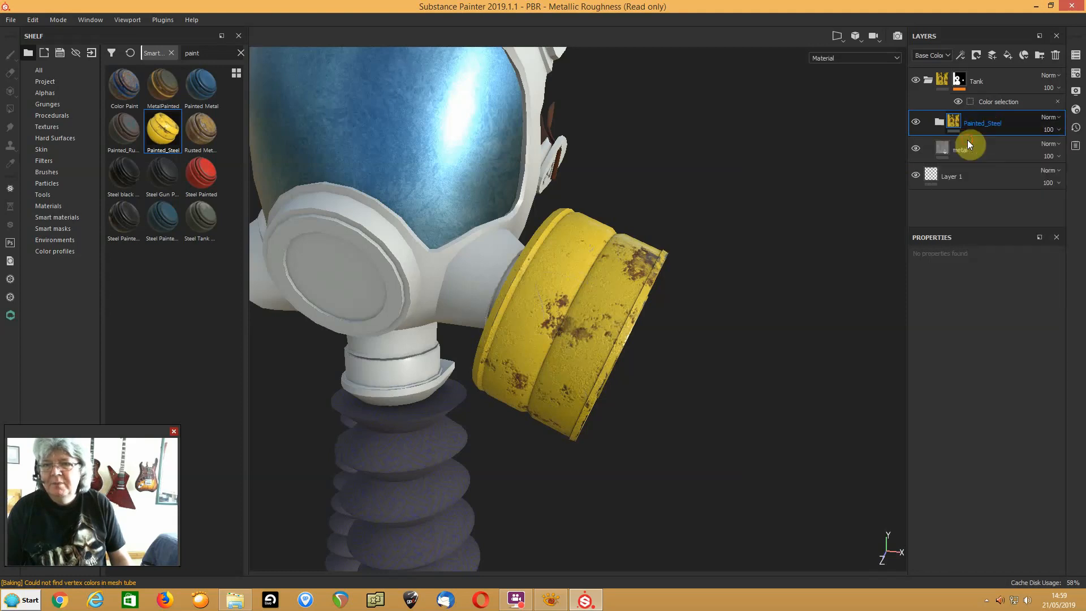
pyautogui.rightClick(977, 123)
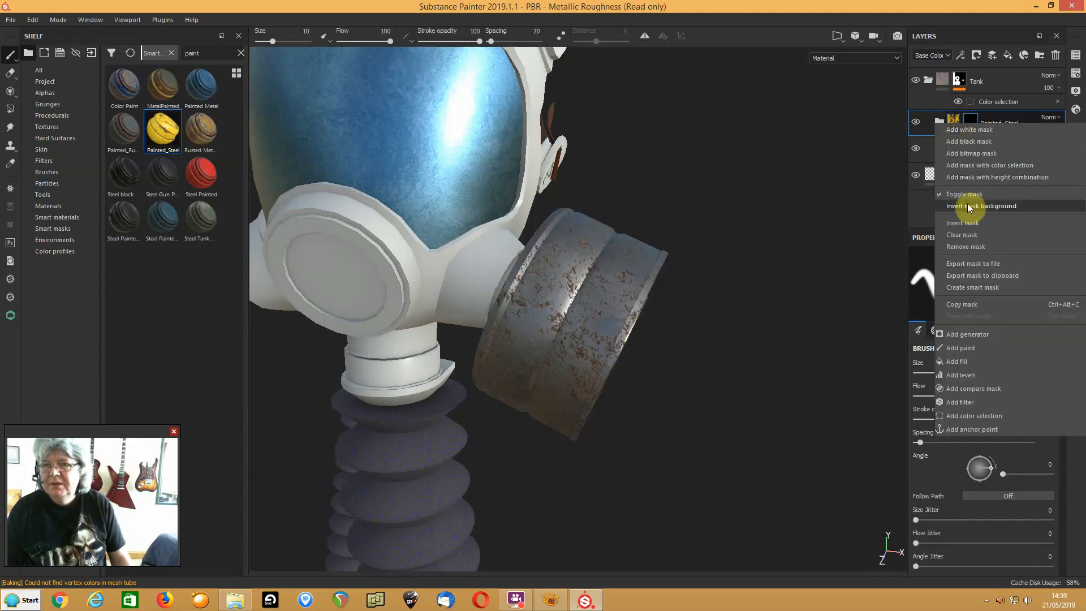
pyautogui.click(965, 224)
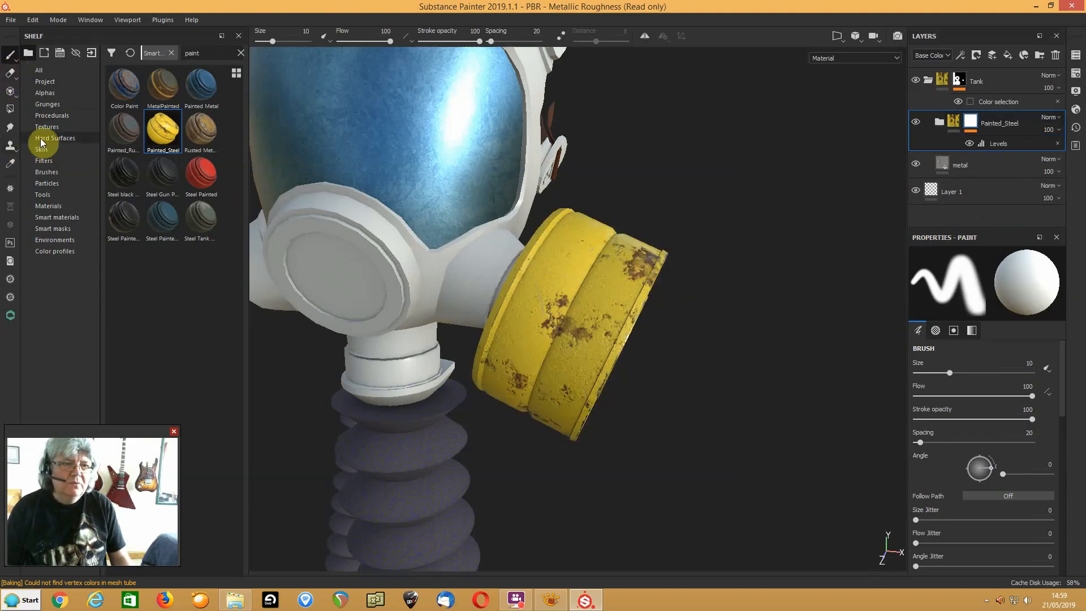
# Choose the Dirt 2 brush for painting the Painted_Steel mask and reduce the brush size to about 7.07
pyautogui.click(44, 171)
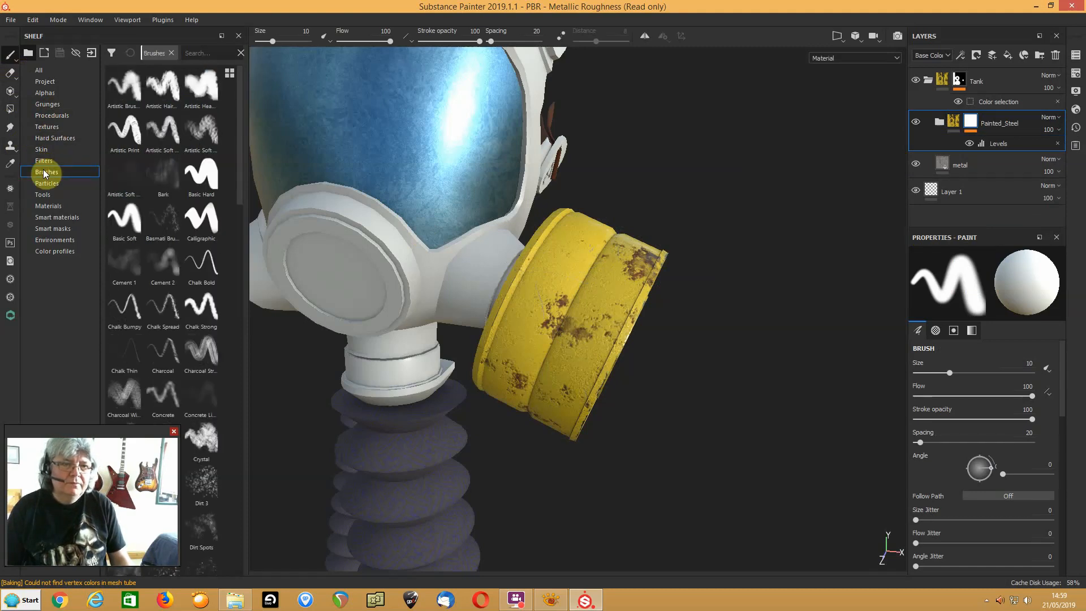
pyautogui.moveTo(242, 170); pyautogui.dragTo(240, 249)
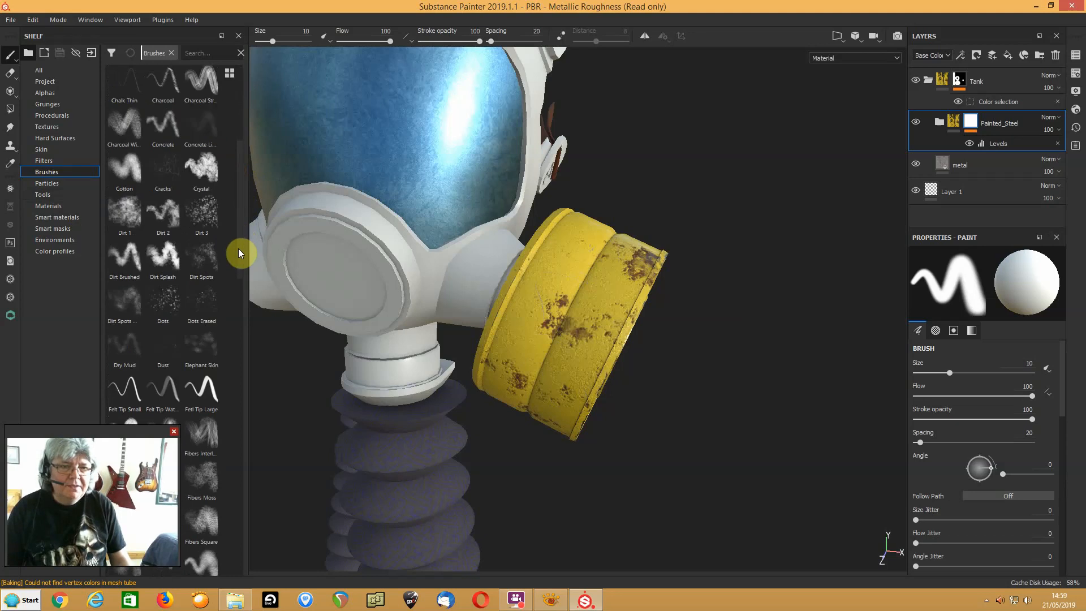
pyautogui.click(162, 224)
pyautogui.click(607, 292)
pyautogui.click(609, 294)
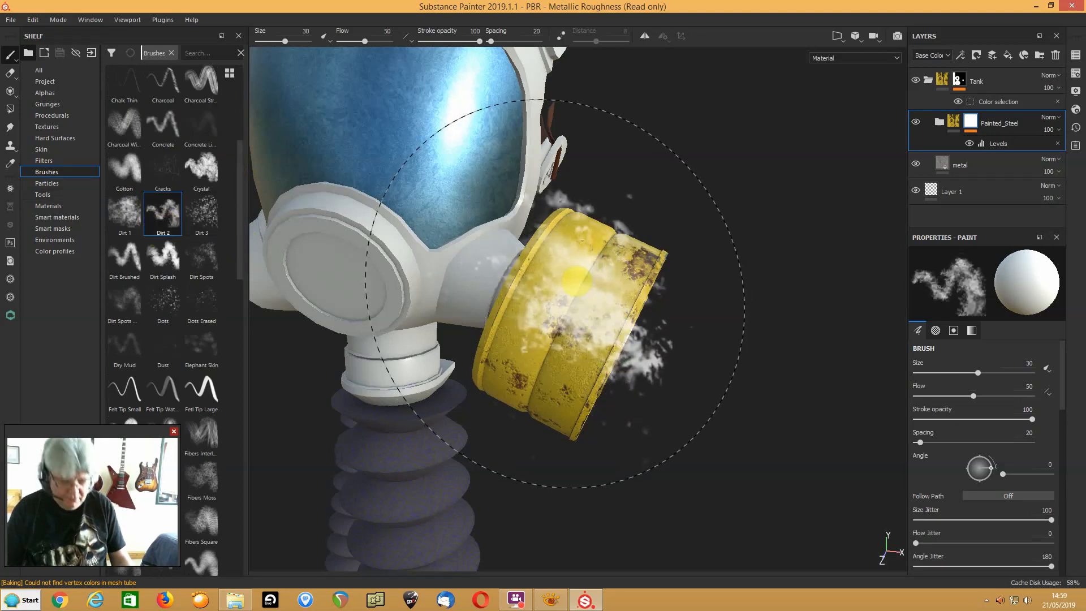
pyautogui.click(611, 298)
pyautogui.keyDown('ctrl'); pyautogui.moveTo(611, 298); pyautogui.dragTo(548, 292, button='right'); pyautogui.keyUp('ctrl')
pyautogui.keyDown('alt'); pyautogui.moveTo(642, 306); pyautogui.dragTo(631, 253); pyautogui.keyUp('alt')
pyautogui.scroll(4, 636, 276)
pyautogui.keyDown('ctrl'); pyautogui.moveTo(635, 277); pyautogui.dragTo(619, 281, button='right'); pyautogui.keyUp('ctrl')
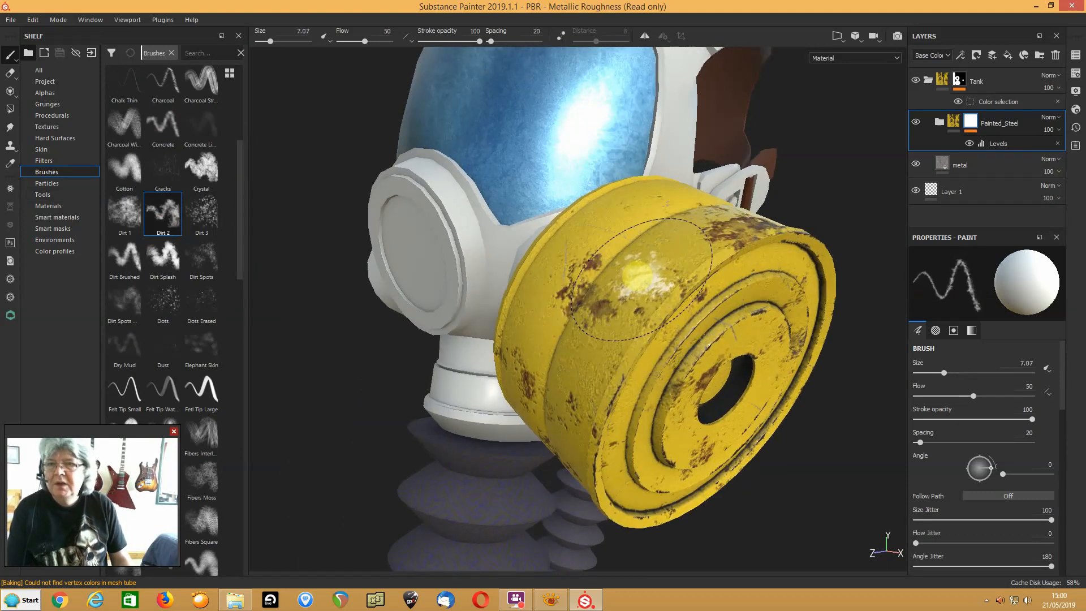
# Add a paint effect to the Painted_Steel mask and brush out a first worn patch on the tank's side with grayscale 0
pyautogui.click(953, 331)
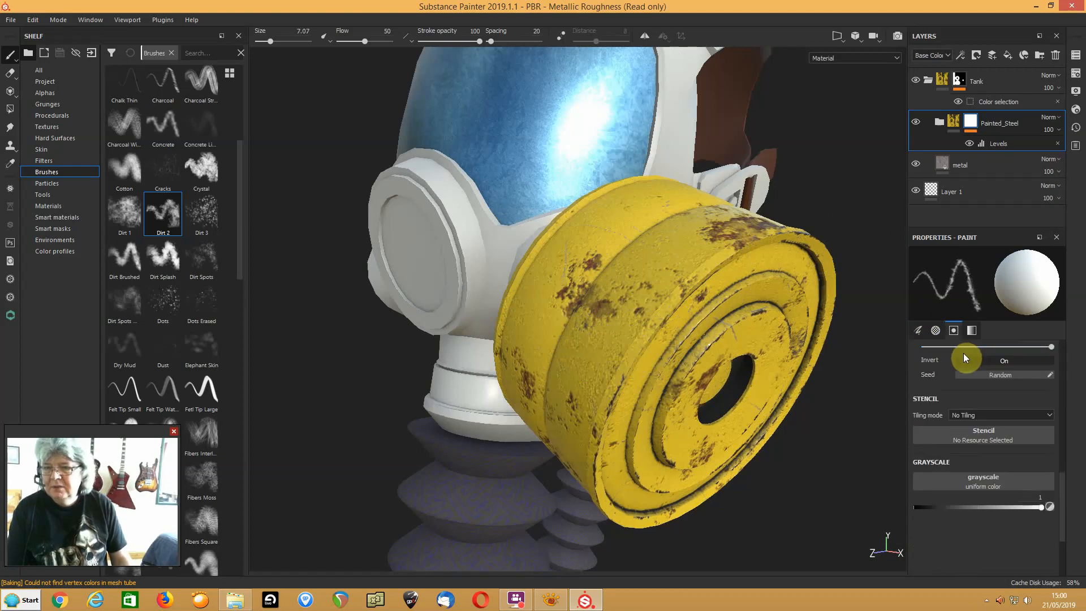
pyautogui.moveTo(1041, 507); pyautogui.dragTo(898, 504)
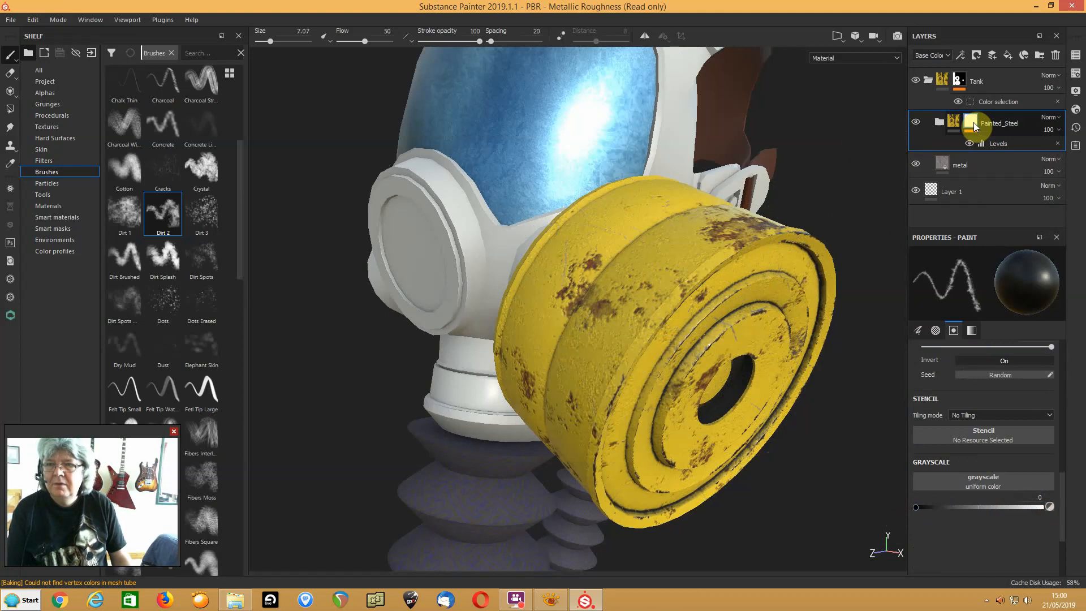
pyautogui.click(983, 145)
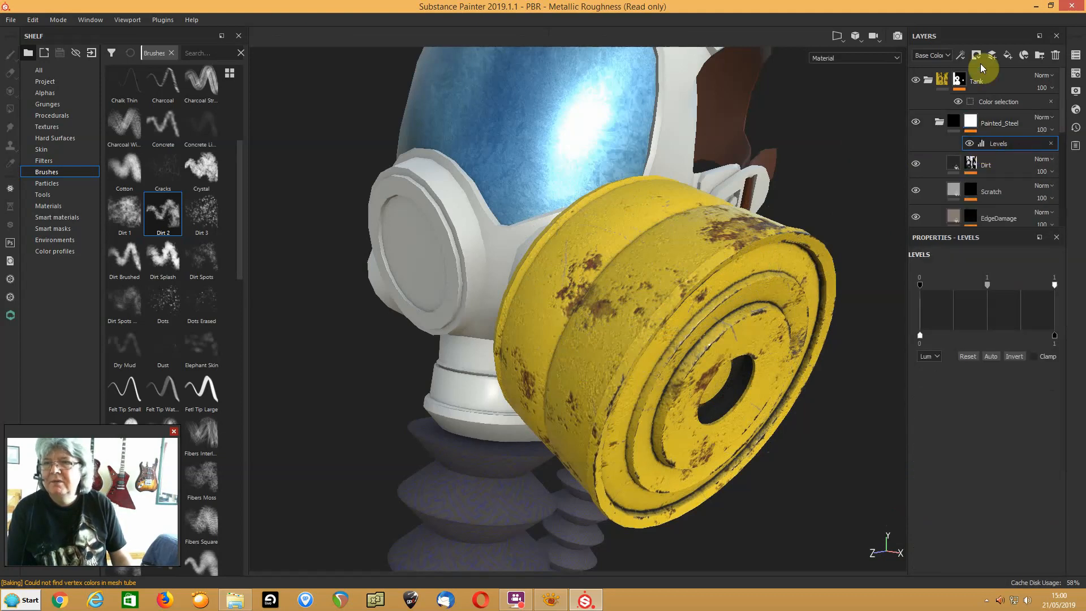
pyautogui.click(966, 56)
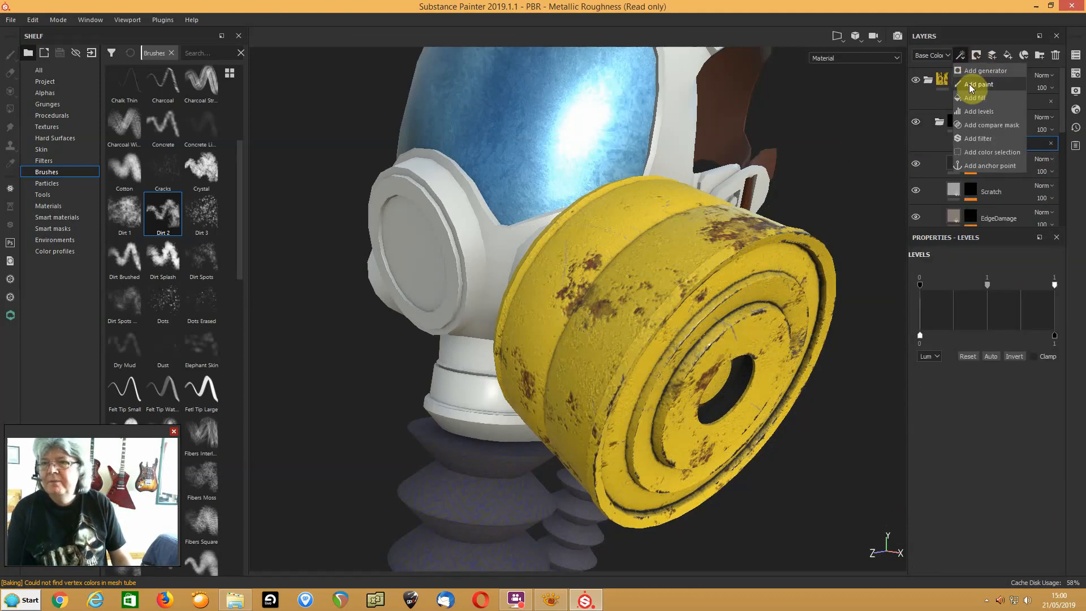
pyautogui.click(969, 84)
pyautogui.moveTo(699, 266)
pyautogui.mouseDown()
pyautogui.moveTo(668, 257)
pyautogui.moveTo(673, 271)
pyautogui.moveTo(714, 263)
pyautogui.moveTo(670, 262)
pyautogui.mouseUp()
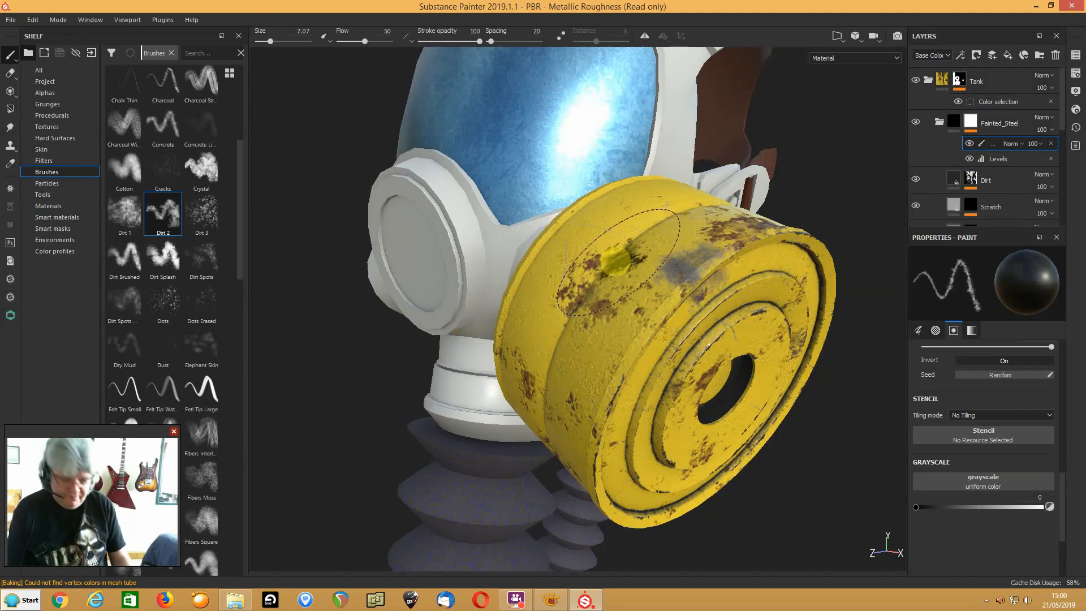
# Raise the texture set's resolution to 2048
pyautogui.click(1076, 73)
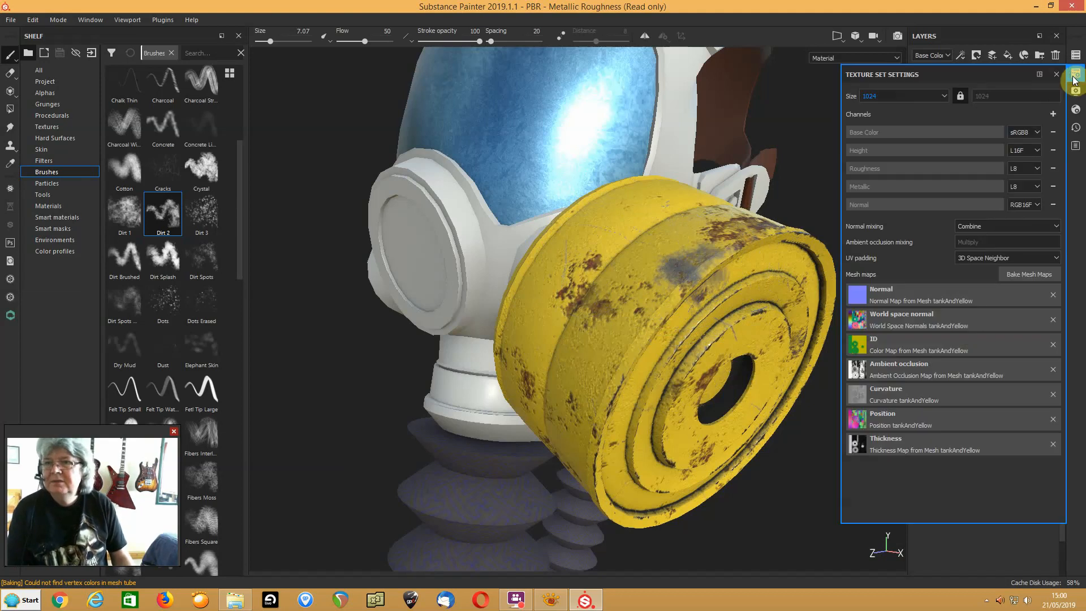
pyautogui.click(878, 101)
pyautogui.click(879, 136)
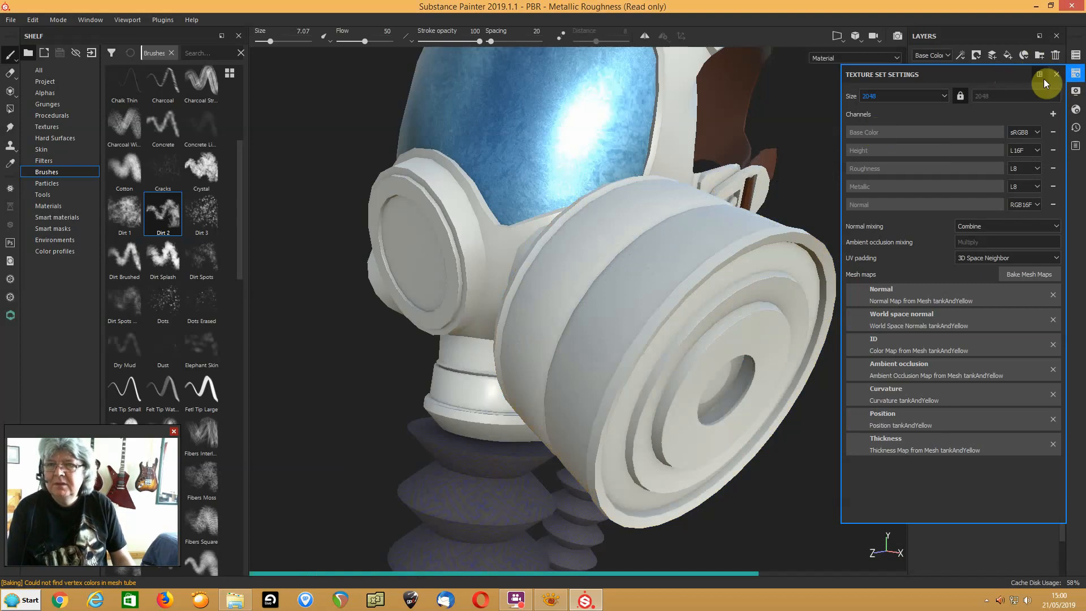
pyautogui.click(1075, 73)
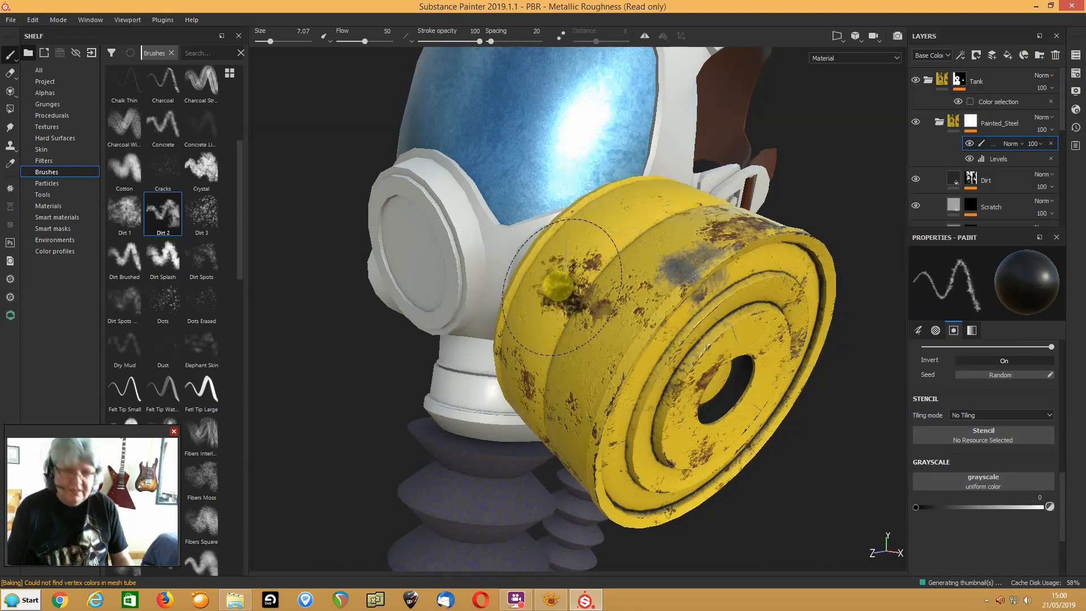
# Brush more worn patches into the Painted_Steel mask around the tank's side and back edge to expose the bare metal
pyautogui.keyDown('alt'); pyautogui.moveTo(583, 304); pyautogui.dragTo(590, 279); pyautogui.keyUp('alt')
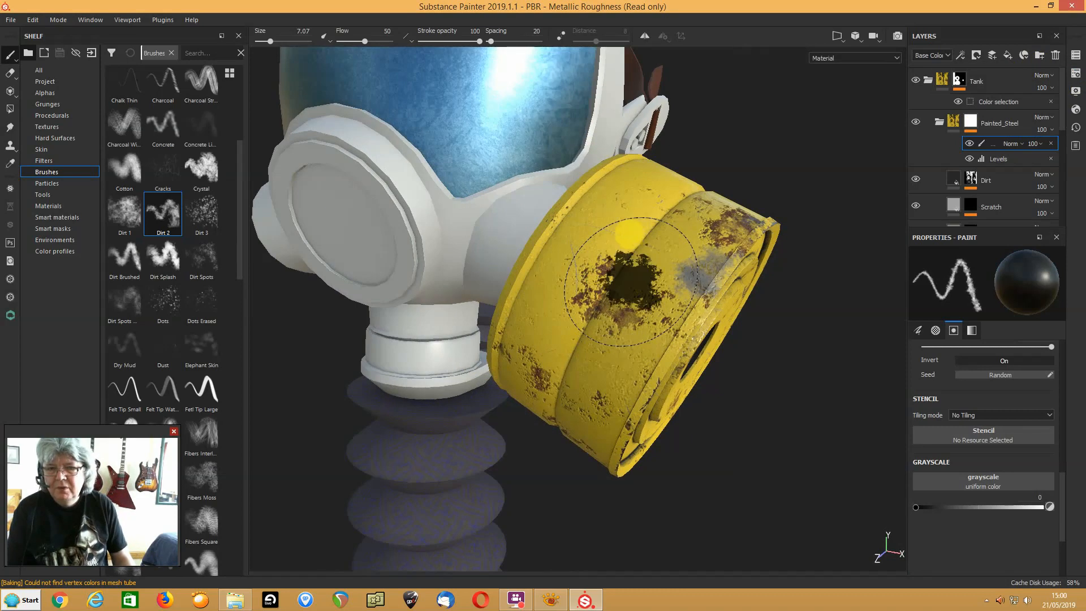
pyautogui.keyDown('ctrl'); pyautogui.moveTo(625, 224); pyautogui.dragTo(624, 232, button='right'); pyautogui.keyUp('ctrl')
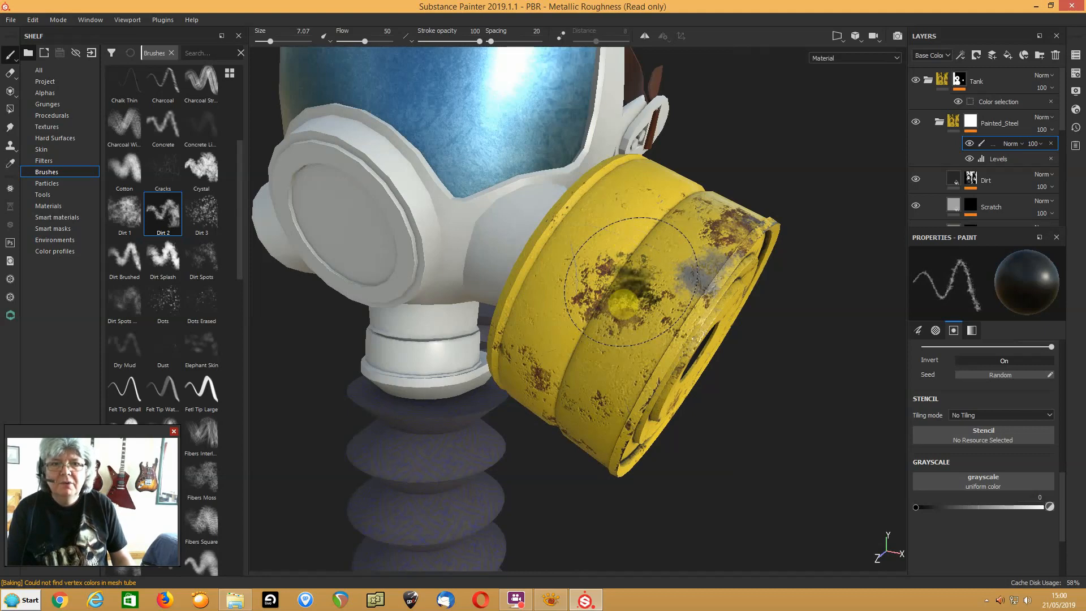
pyautogui.moveTo(626, 287)
pyautogui.keyDown('ctrl'); pyautogui.mouseDown(button='right')
pyautogui.moveTo(630, 279)
pyautogui.moveTo(616, 359)
pyautogui.moveTo(622, 313)
pyautogui.mouseUp(button='right'); pyautogui.keyUp('ctrl')
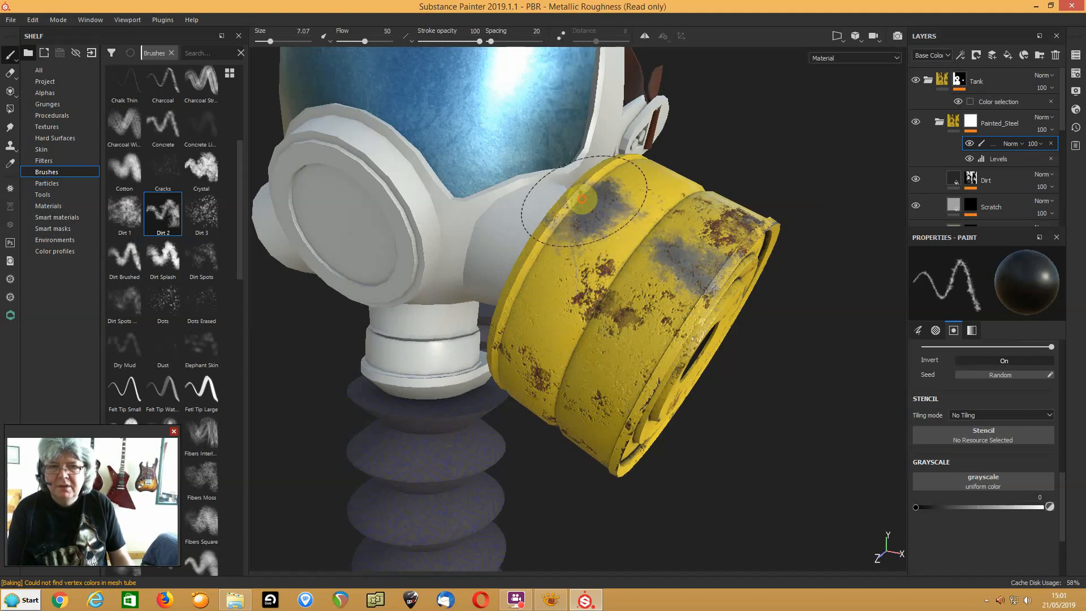
pyautogui.moveTo(517, 242)
pyautogui.keyDown('alt'); pyautogui.mouseDown()
pyautogui.moveTo(642, 274)
pyautogui.moveTo(548, 307)
pyautogui.moveTo(562, 308)
pyautogui.mouseUp(); pyautogui.keyUp('alt')
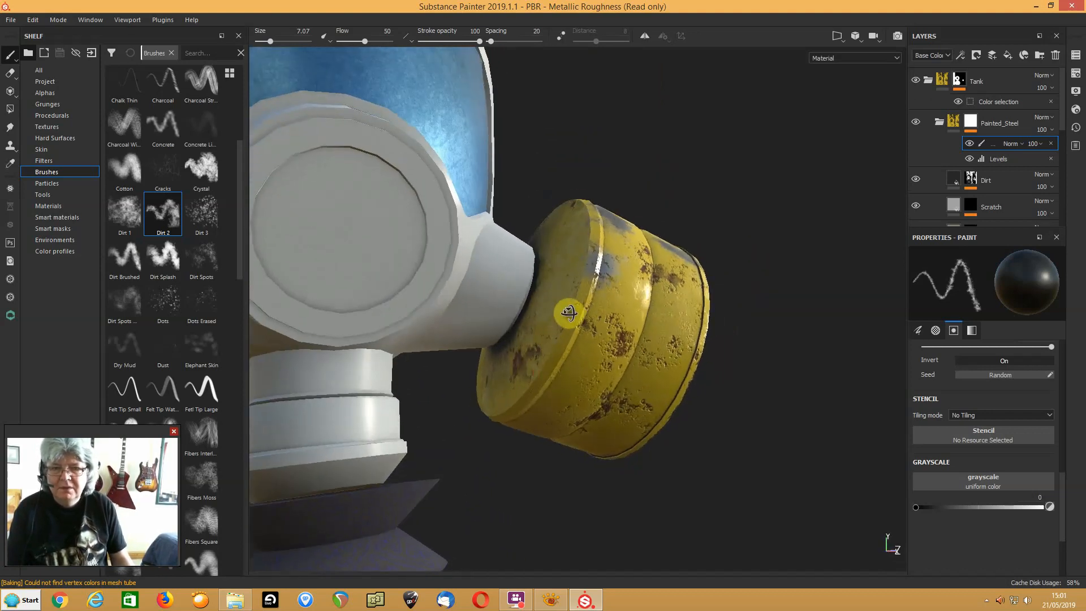
pyautogui.moveTo(555, 361); pyautogui.dragTo(549, 364)
# Brush worn bare-metal patches into the Painted_Steel mask across the tank's round front face and around its outer rim
pyautogui.moveTo(667, 353)
pyautogui.keyDown('alt'); pyautogui.mouseDown()
pyautogui.moveTo(611, 311)
pyautogui.moveTo(488, 286)
pyautogui.moveTo(395, 304)
pyautogui.mouseUp(); pyautogui.keyUp('alt')
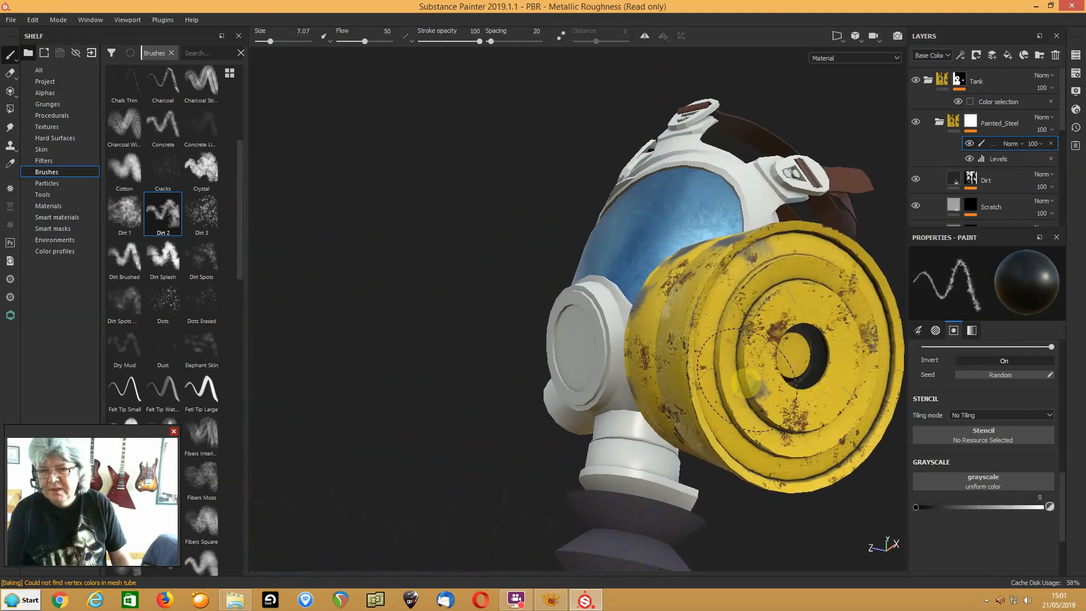
pyautogui.moveTo(815, 346)
pyautogui.keyDown('alt'); pyautogui.mouseDown()
pyautogui.moveTo(753, 329)
pyautogui.moveTo(735, 360)
pyautogui.mouseUp(); pyautogui.keyUp('alt')
pyautogui.keyDown('alt'); pyautogui.moveTo(815, 365); pyautogui.dragTo(651, 320, button='middle'); pyautogui.keyUp('alt')
pyautogui.scroll(3, 691, 330)
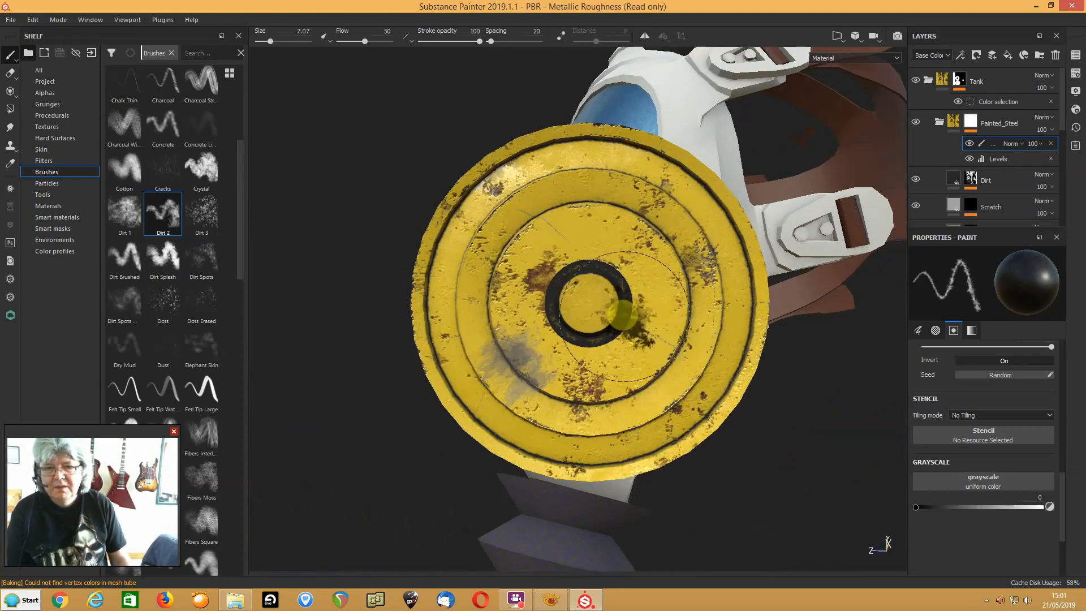
pyautogui.keyDown('alt'); pyautogui.moveTo(648, 312); pyautogui.dragTo(738, 314); pyautogui.keyUp('alt')
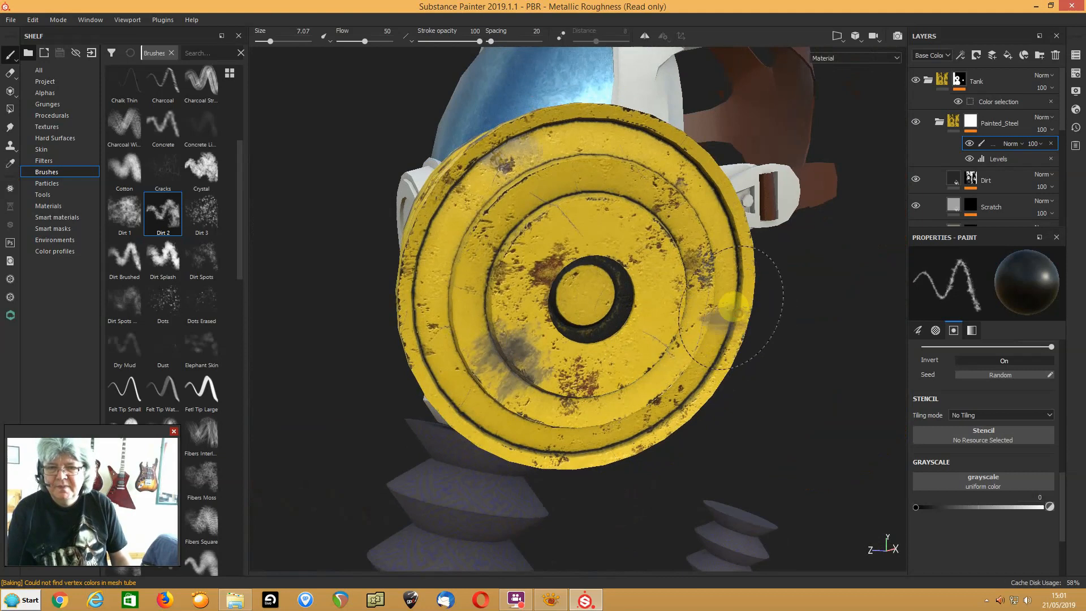
pyautogui.moveTo(691, 362)
pyautogui.keyDown('alt'); pyautogui.mouseDown()
pyautogui.moveTo(630, 313)
pyautogui.moveTo(600, 243)
pyautogui.mouseUp(); pyautogui.keyUp('alt')
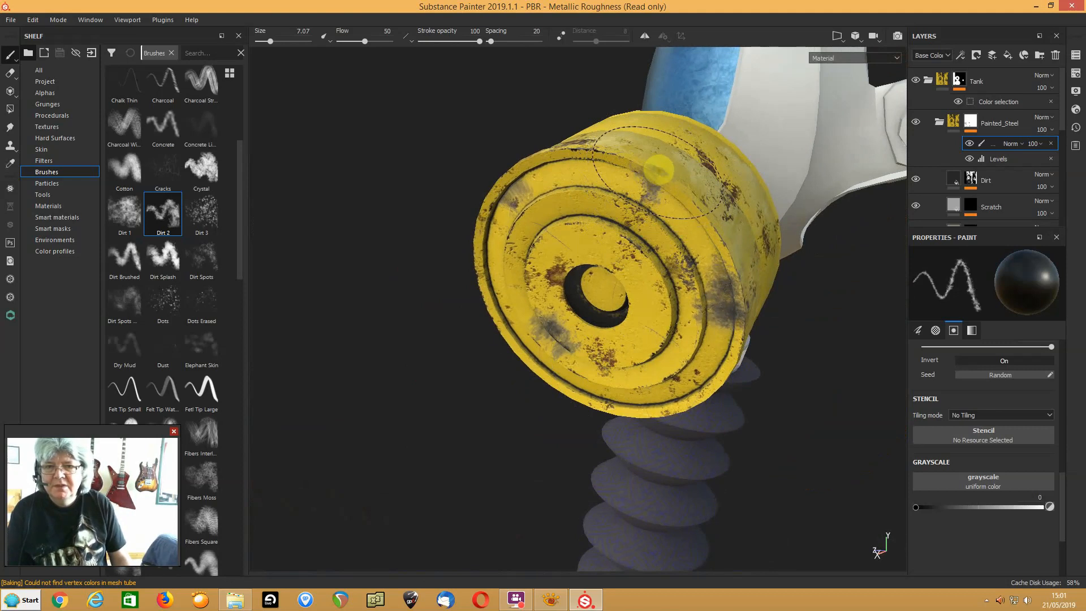
pyautogui.keyDown('alt'); pyautogui.moveTo(651, 243); pyautogui.dragTo(668, 187); pyautogui.keyUp('alt')
pyautogui.press('alt')
pyautogui.keyDown('alt'); pyautogui.moveTo(588, 314); pyautogui.dragTo(662, 320); pyautogui.keyUp('alt')
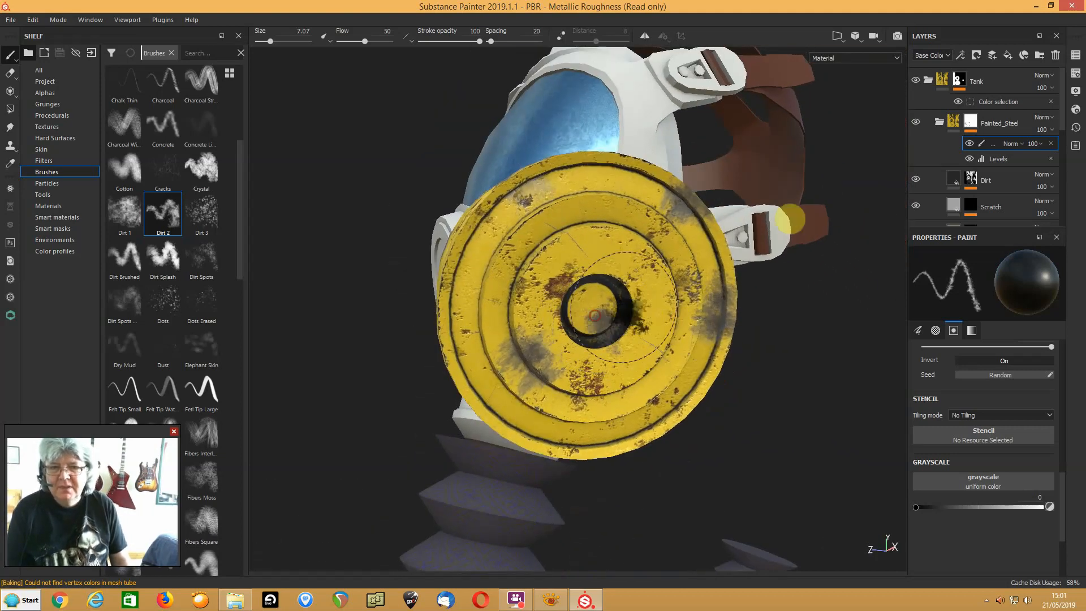
pyautogui.keyDown('alt'); pyautogui.moveTo(403, 184); pyautogui.dragTo(485, 232); pyautogui.keyUp('alt')
pyautogui.scroll(-5, 484, 232)
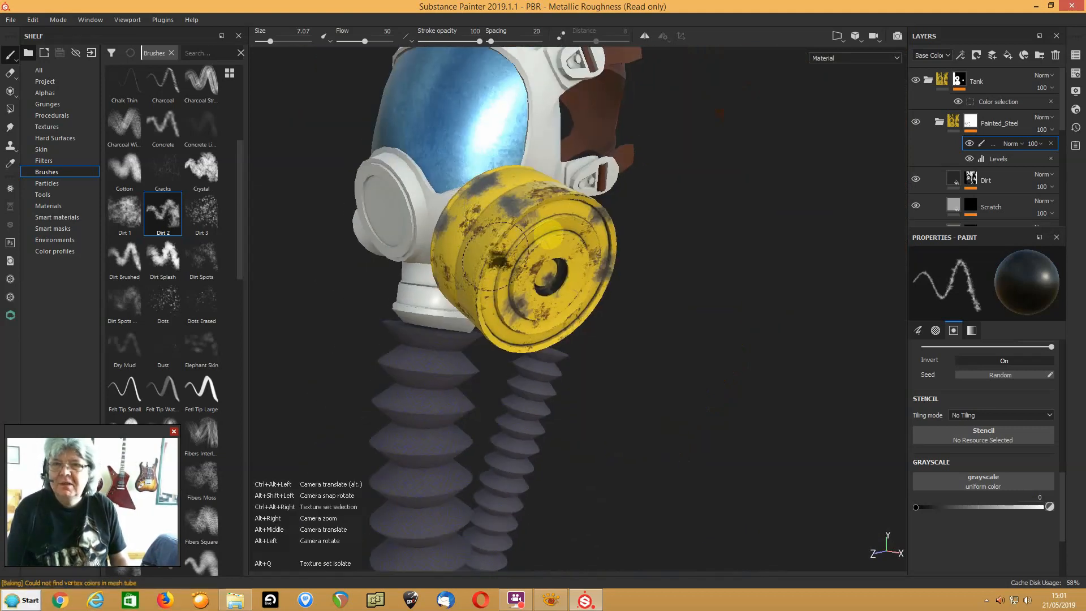
# Collapse the Tank folder and add the CK_MetalDarkCoated smart material above it in the layer stack
pyautogui.click(929, 84)
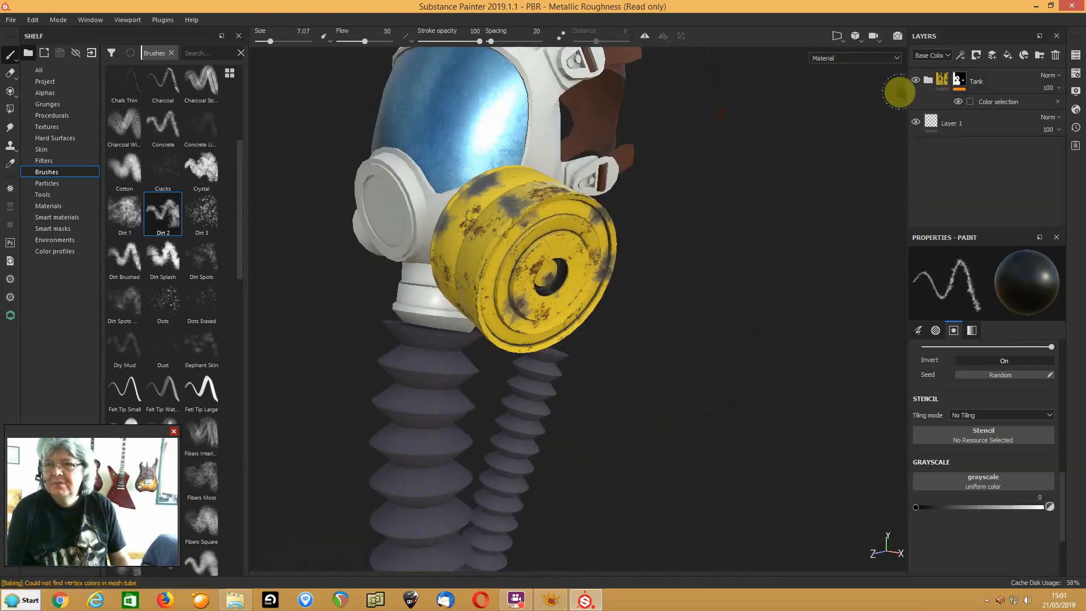
pyautogui.click(948, 122)
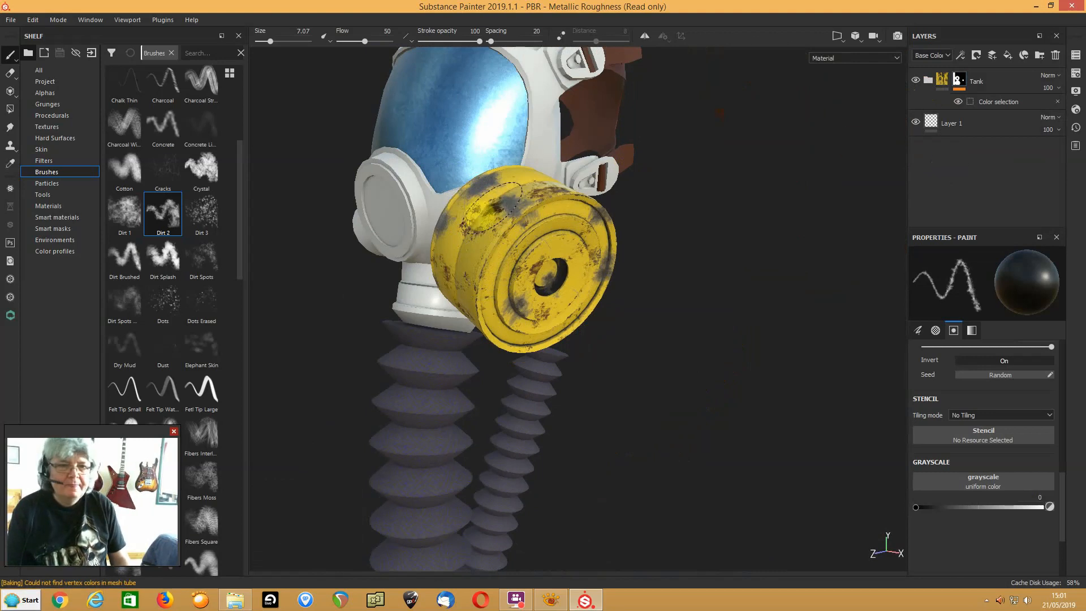
pyautogui.keyDown('alt'); pyautogui.moveTo(502, 163); pyautogui.dragTo(538, 295); pyautogui.keyUp('alt')
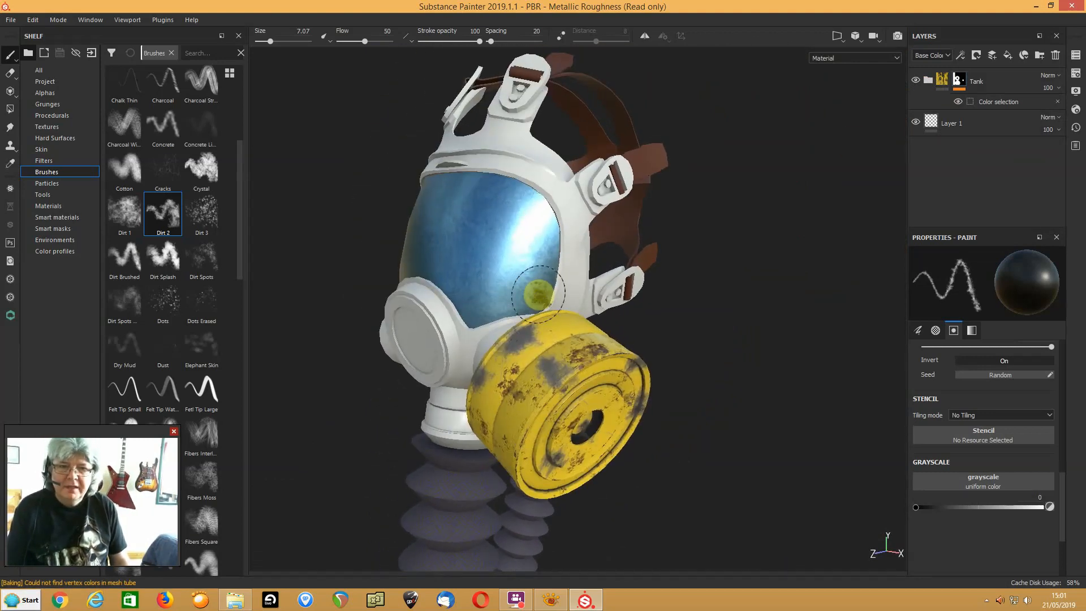
pyautogui.click(50, 218)
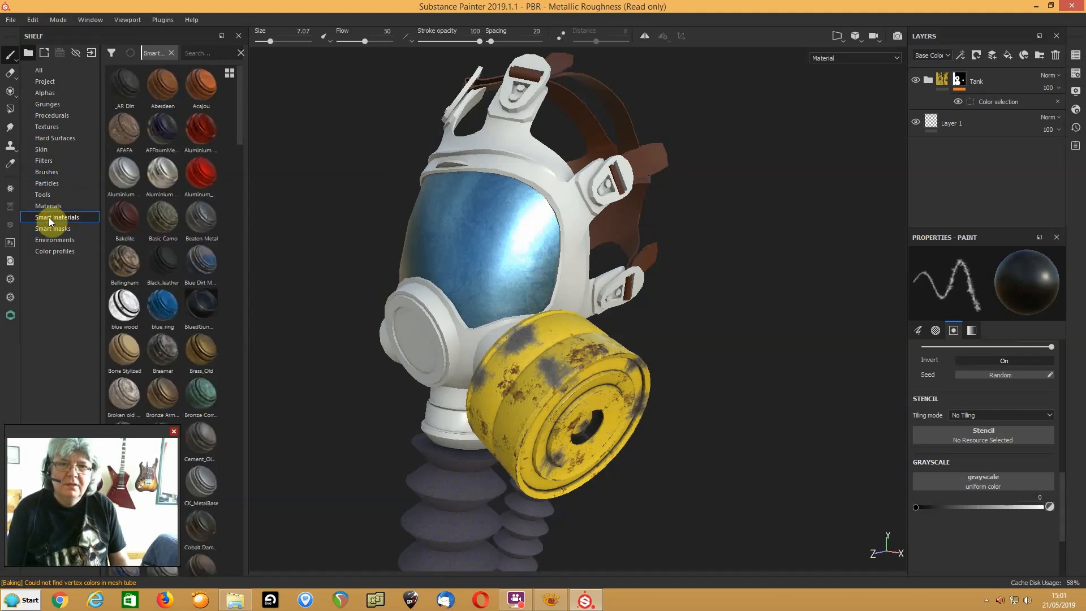
pyautogui.moveTo(239, 110); pyautogui.dragTo(242, 175)
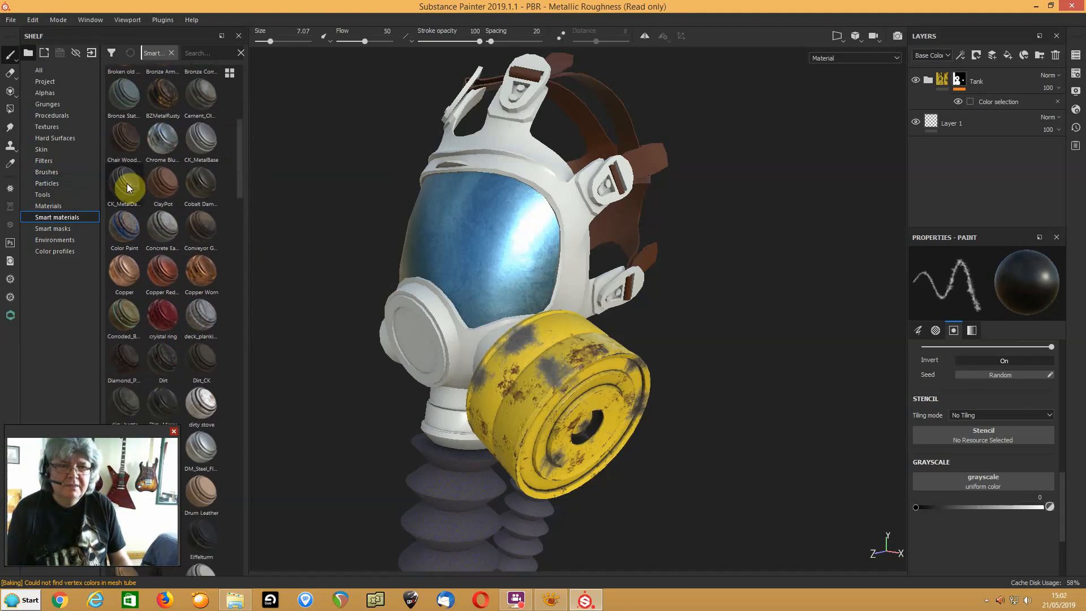
pyautogui.moveTo(127, 188)
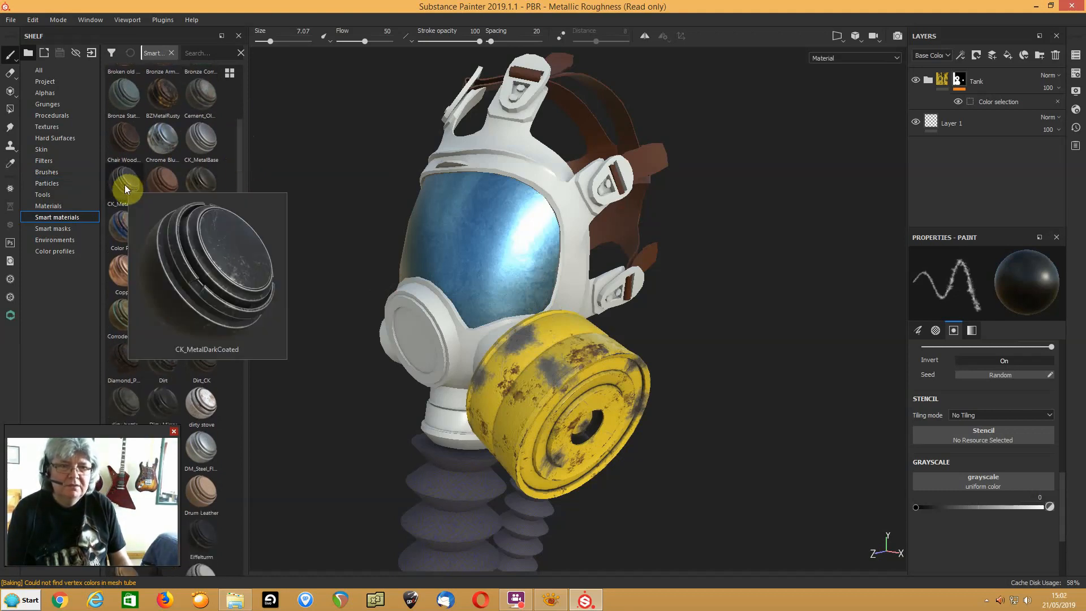
pyautogui.moveTo(124, 184); pyautogui.dragTo(987, 69)
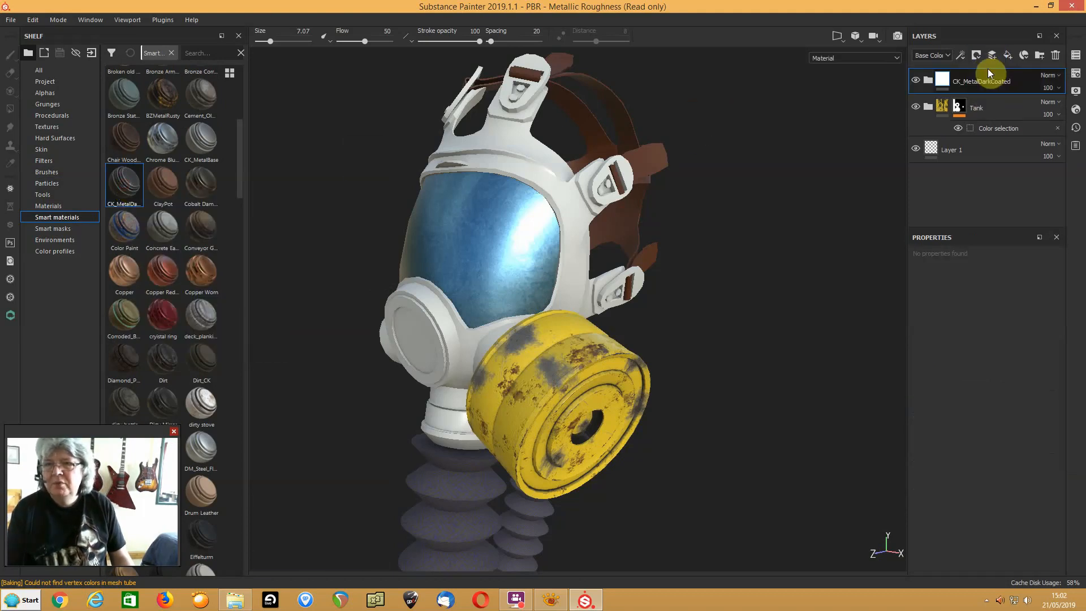
# Add a color selection mask to the CK_MetalDarkCoated folder and pick the buckles' yellow ID color
pyautogui.moveTo(940, 83)
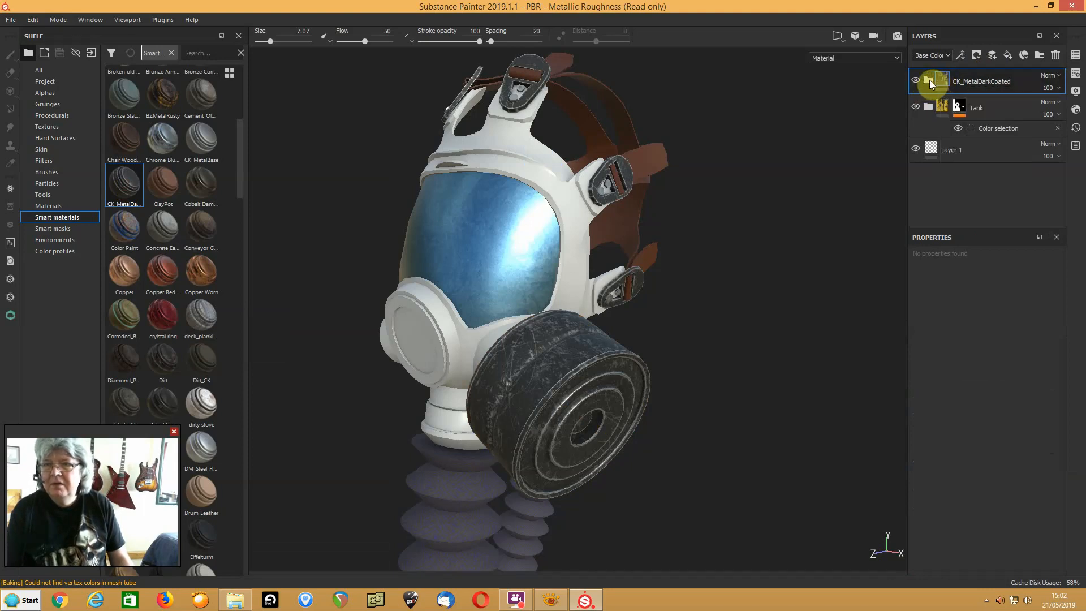
pyautogui.rightClick(941, 79)
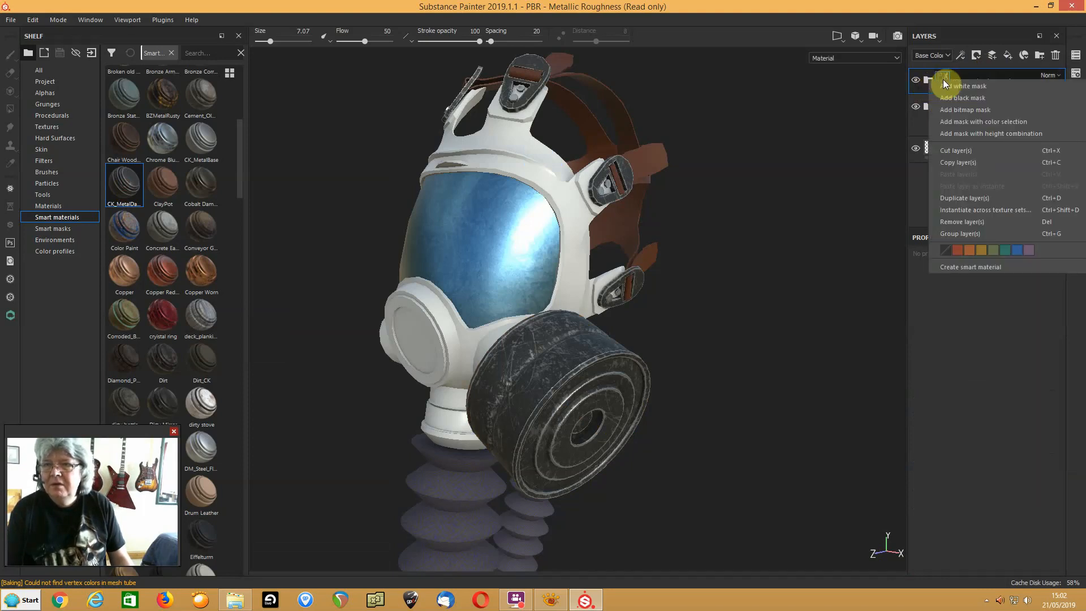
pyautogui.click(952, 123)
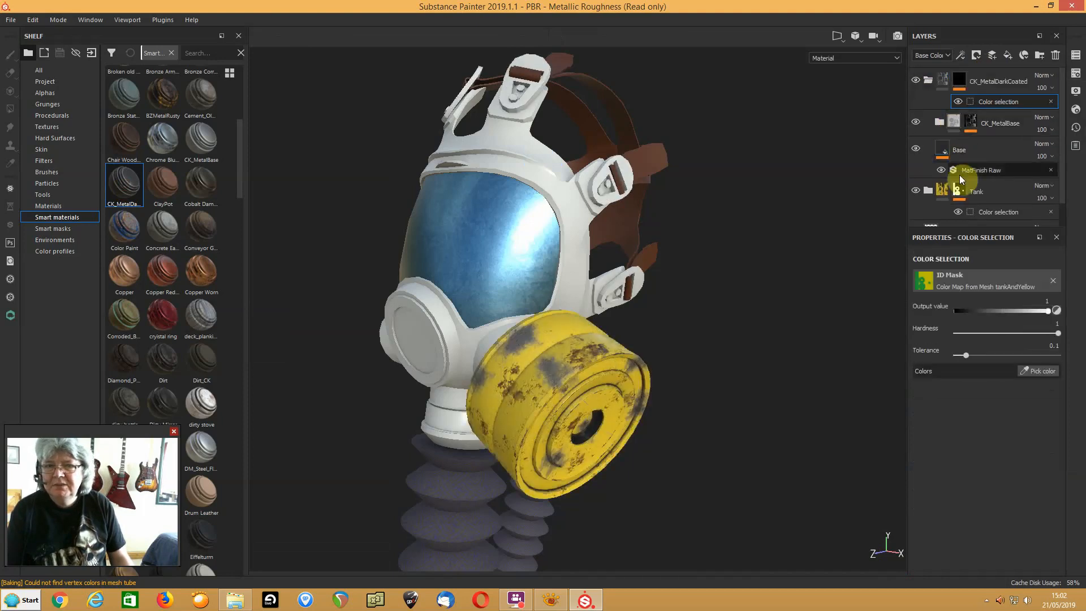
pyautogui.click(1039, 370)
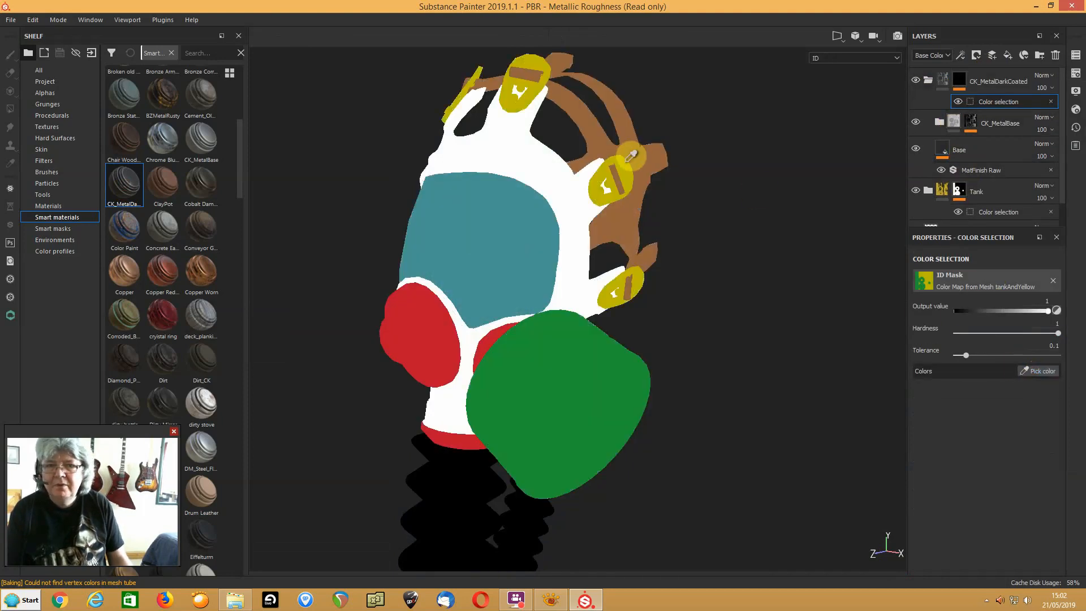
pyautogui.click(631, 156)
pyautogui.keyDown('alt'); pyautogui.moveTo(701, 192); pyautogui.dragTo(673, 240); pyautogui.keyUp('alt')
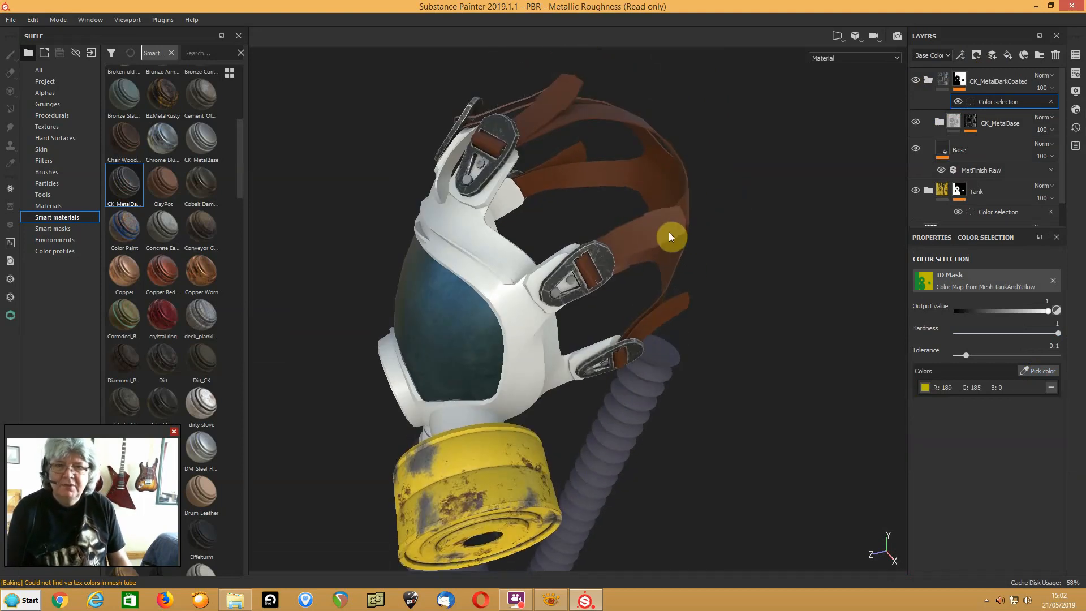
# Change the base color of CK_MetalDarkCoated's Base layer to a dark golden brown, R 0.073, G 0.047, B 0.005
pyautogui.click(943, 80)
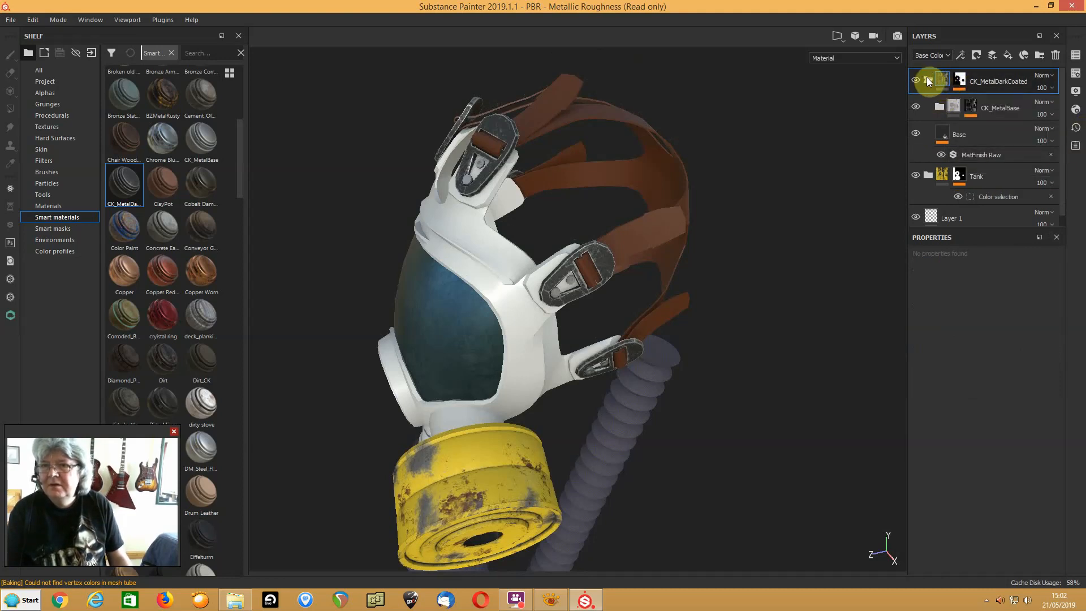
pyautogui.click(942, 139)
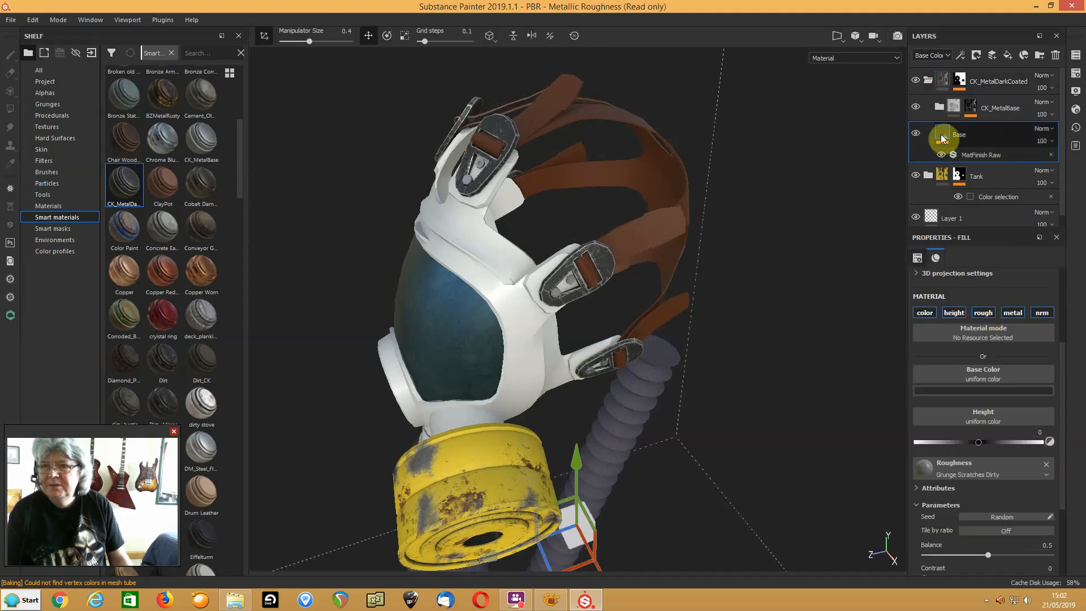
pyautogui.click(976, 391)
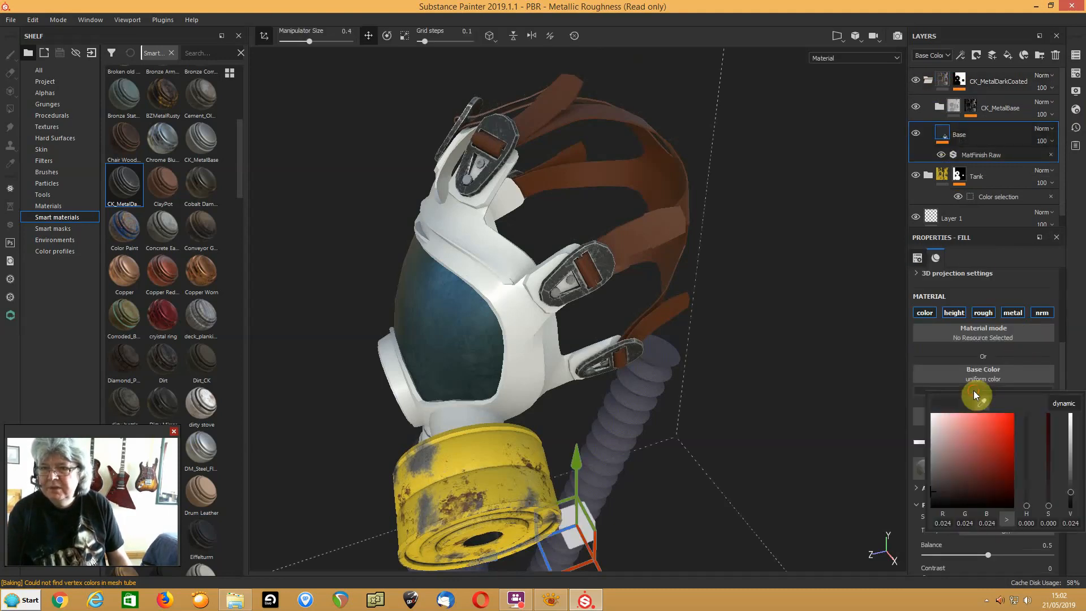
pyautogui.click(1061, 403)
pyautogui.click(1027, 506)
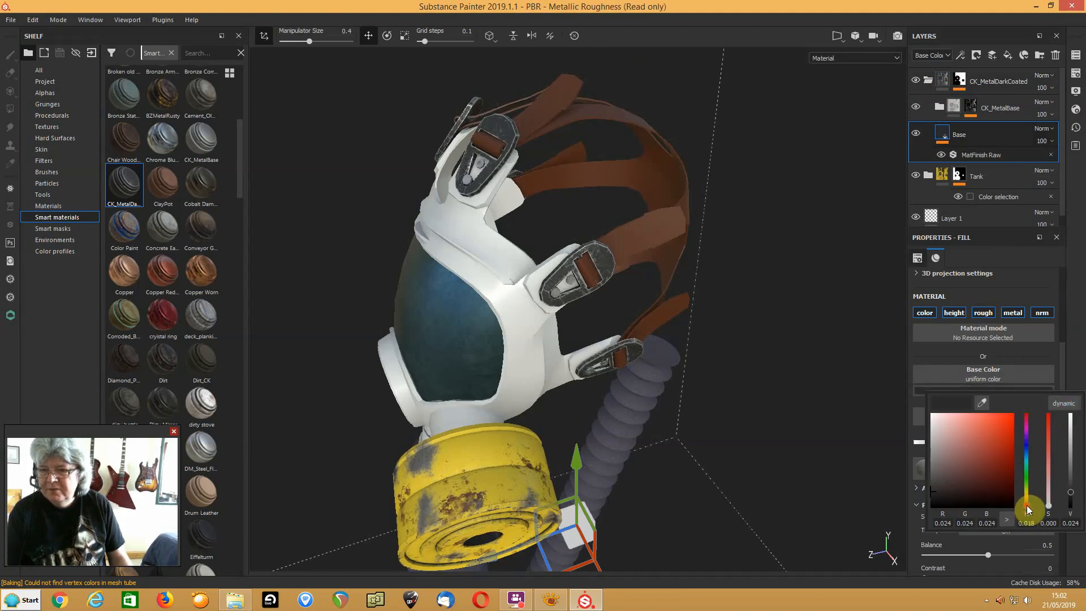
pyautogui.moveTo(1028, 505); pyautogui.dragTo(1029, 501)
pyautogui.moveTo(988, 458); pyautogui.dragTo(991, 481)
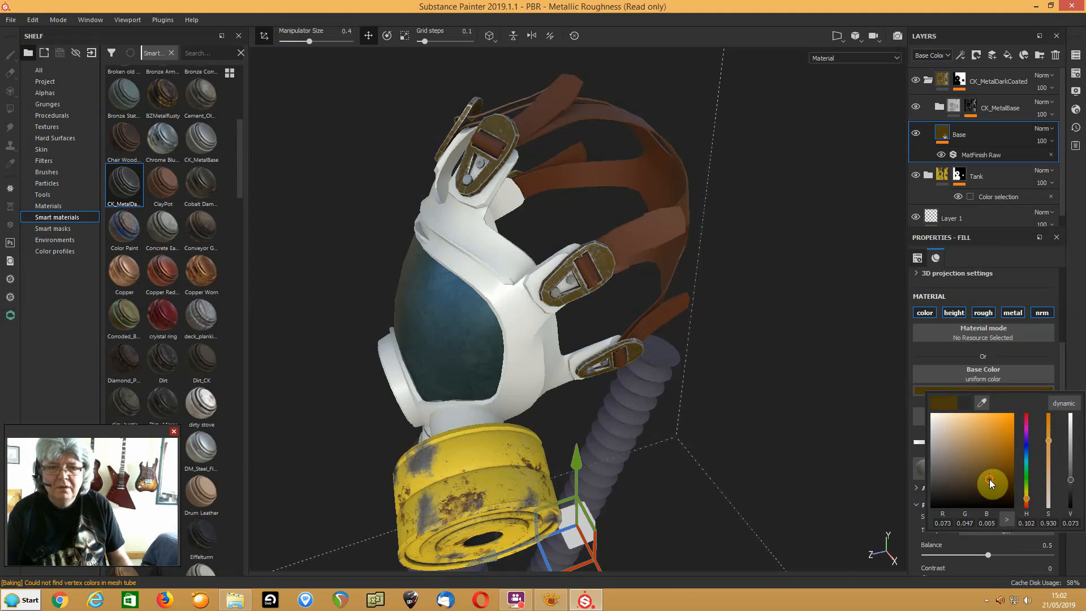
# Raise the metallic value of CK_MetalDarkCoated's Base layer to about 0.78 for the buckles
pyautogui.moveTo(608, 410)
pyautogui.keyDown('alt'); pyautogui.mouseDown()
pyautogui.moveTo(642, 378)
pyautogui.moveTo(664, 444)
pyautogui.moveTo(611, 415)
pyautogui.mouseUp(); pyautogui.keyUp('alt')
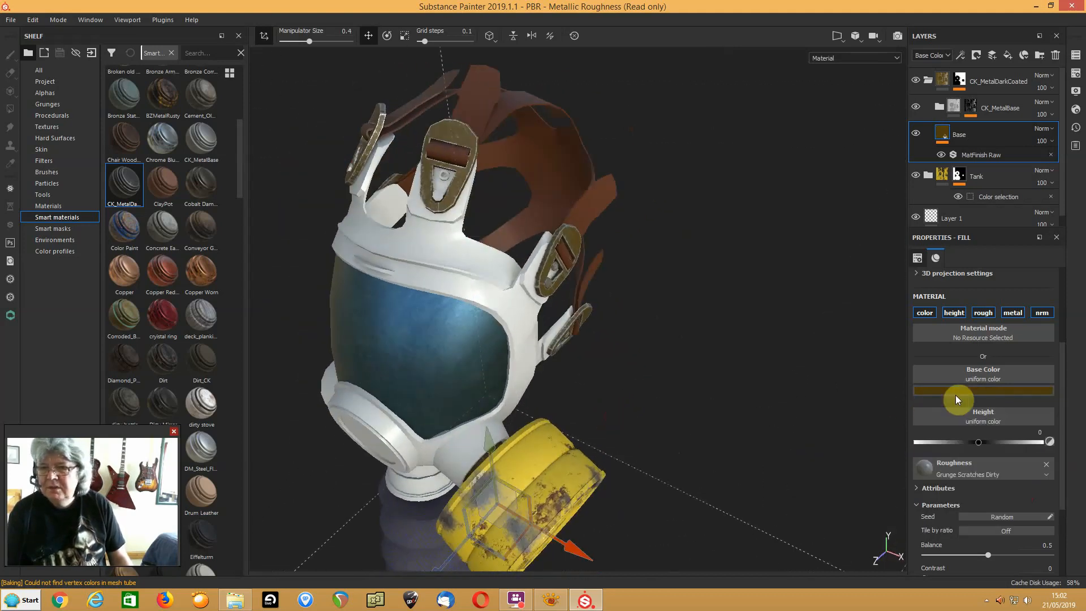
pyautogui.scroll(-3, 959, 395)
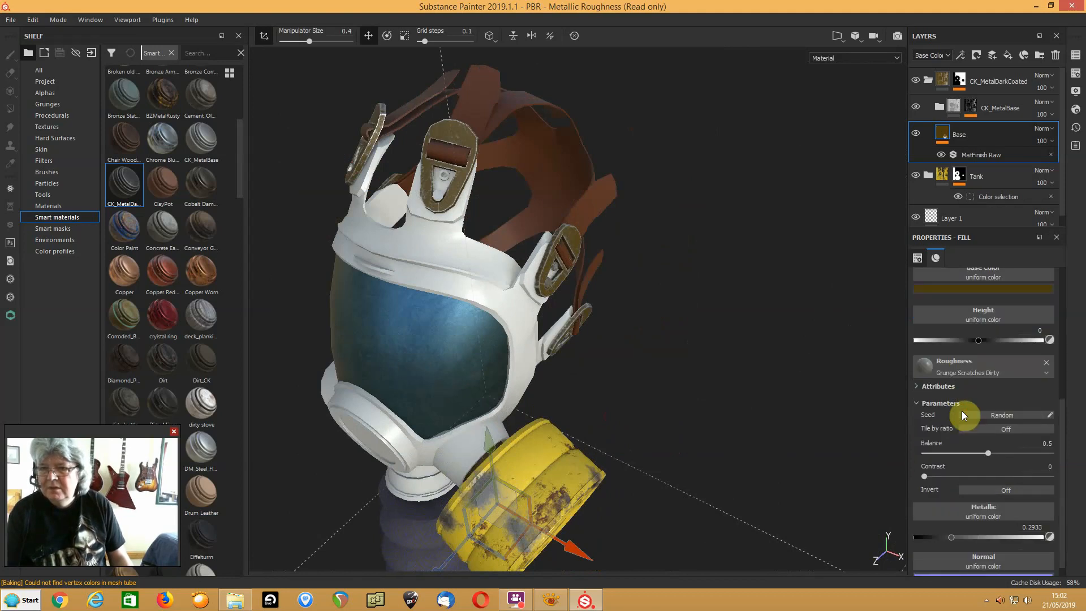
pyautogui.moveTo(983, 537); pyautogui.dragTo(1015, 538)
pyautogui.keyDown('alt'); pyautogui.moveTo(655, 354); pyautogui.dragTo(825, 371); pyautogui.keyUp('alt')
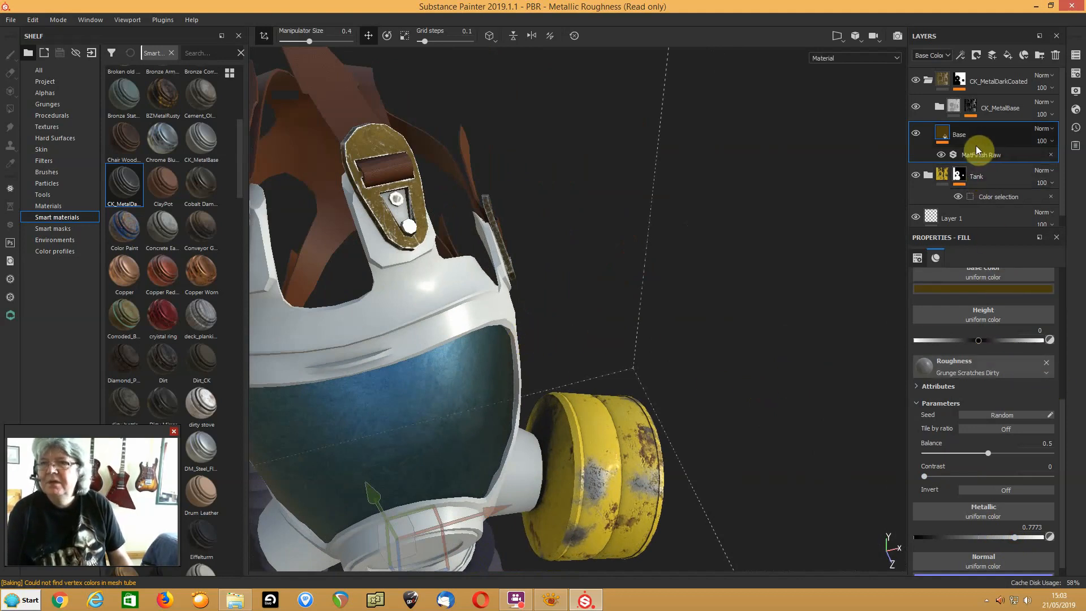
# In the CK_MetalBase mask's Metal Edge Wear generator, set Grunge Amount to 0.74, Grunge Scale to 4 and Wear Level to 0.6
pyautogui.click(974, 107)
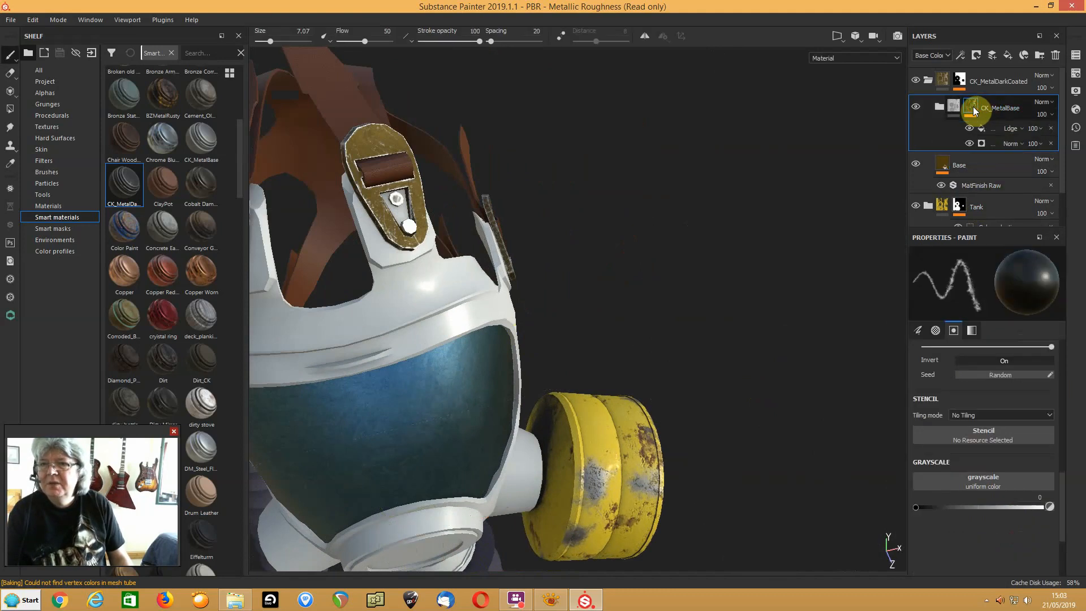
pyautogui.click(995, 130)
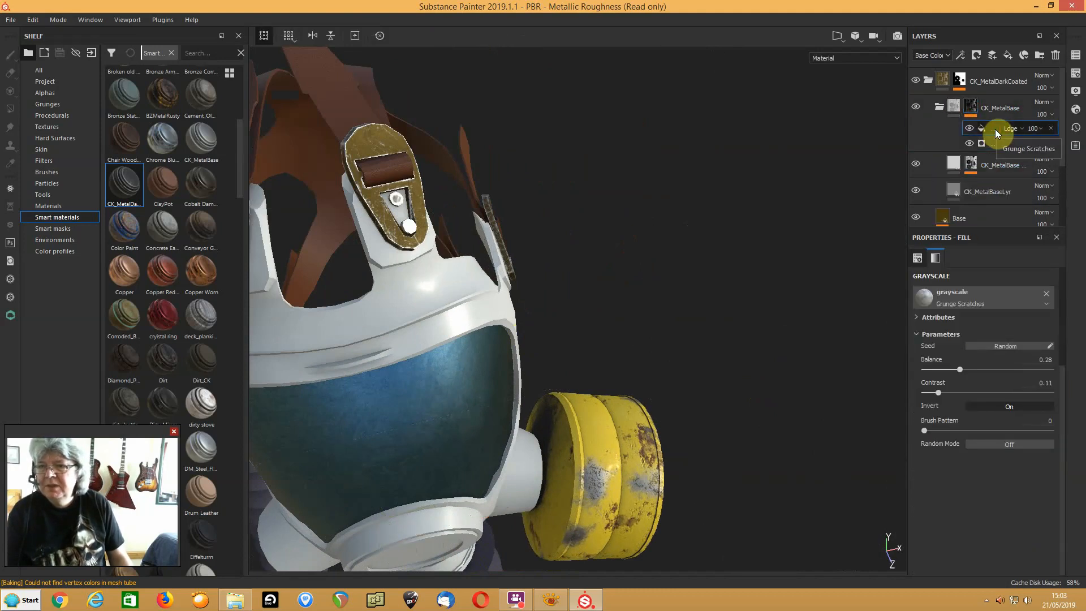
pyautogui.click(996, 142)
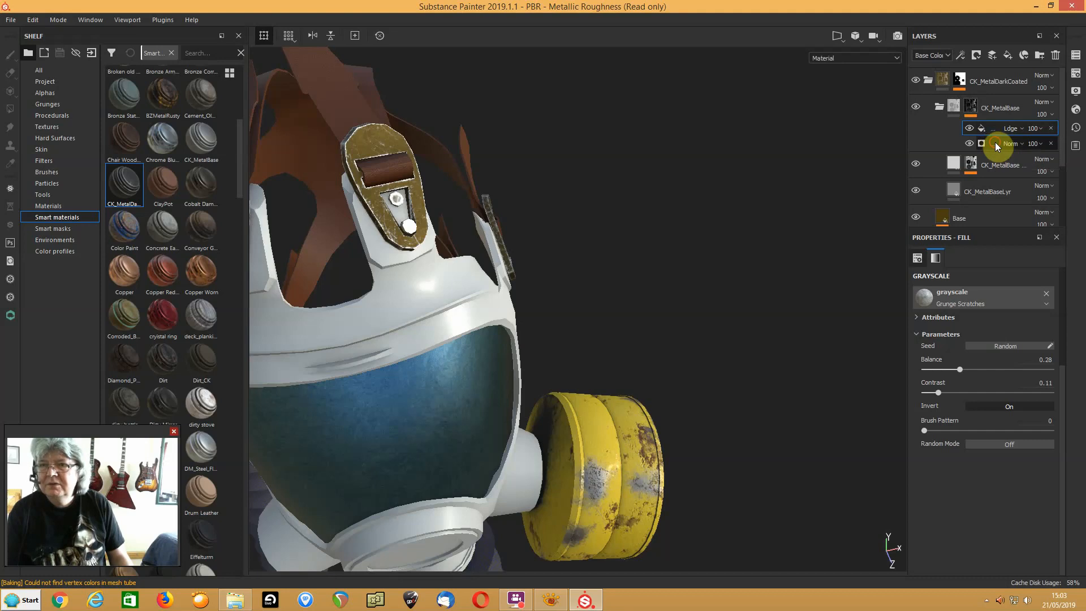
pyautogui.click(996, 141)
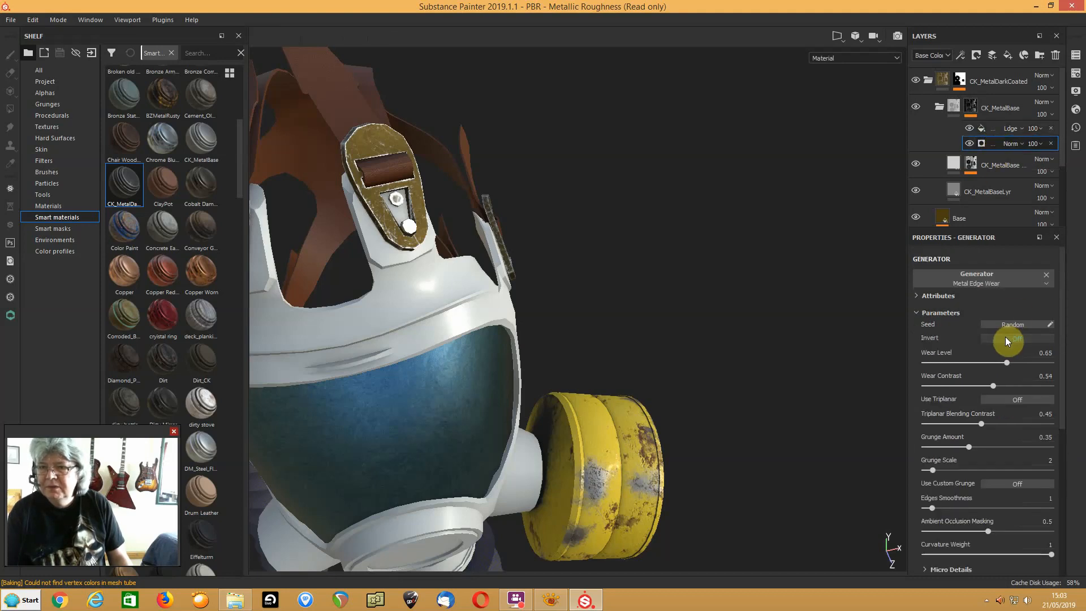
pyautogui.moveTo(969, 447); pyautogui.dragTo(1014, 449)
pyautogui.moveTo(933, 470)
pyautogui.mouseDown()
pyautogui.moveTo(969, 469)
pyautogui.moveTo(949, 470)
pyautogui.mouseUp()
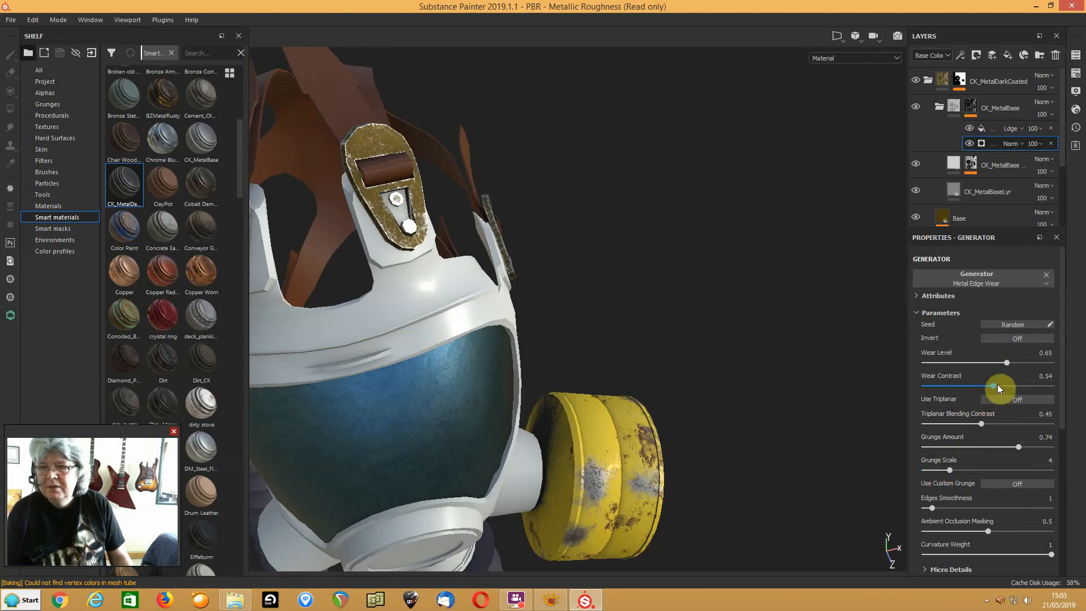
pyautogui.moveTo(1008, 362); pyautogui.dragTo(1000, 384)
pyautogui.keyDown('alt'); pyautogui.moveTo(584, 478); pyautogui.dragTo(446, 416); pyautogui.keyUp('alt')
pyautogui.keyDown('alt'); pyautogui.moveTo(597, 415); pyautogui.dragTo(589, 383, button='middle'); pyautogui.keyUp('alt')
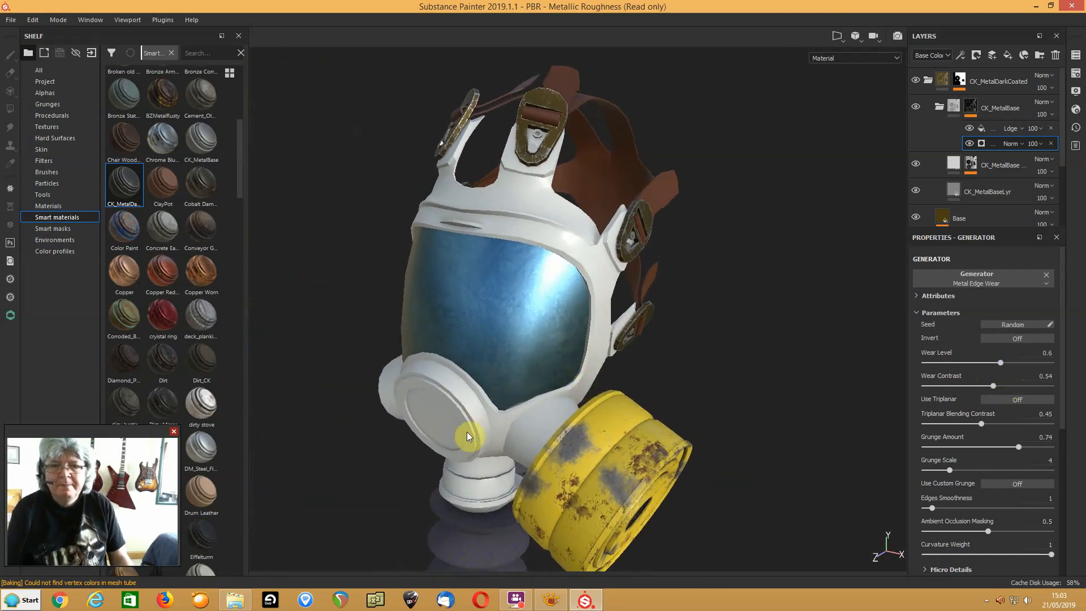
pyautogui.keyDown('alt'); pyautogui.moveTo(457, 449); pyautogui.dragTo(485, 414, button='middle'); pyautogui.keyUp('alt')
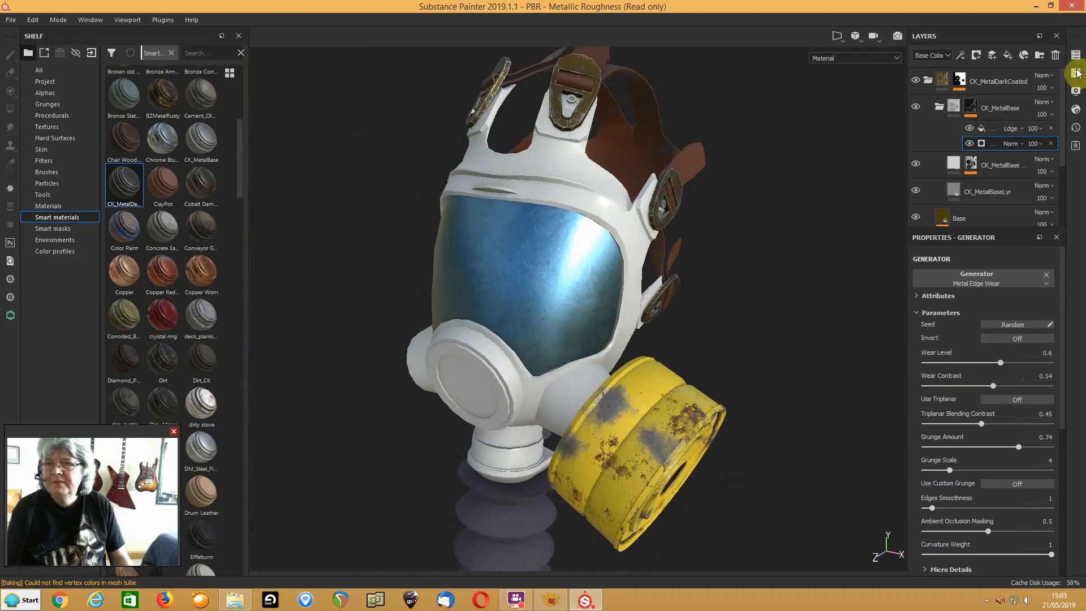
# Switch to the mask texture set and hide all other texture sets so only the mask body is displayed
pyautogui.click(1077, 57)
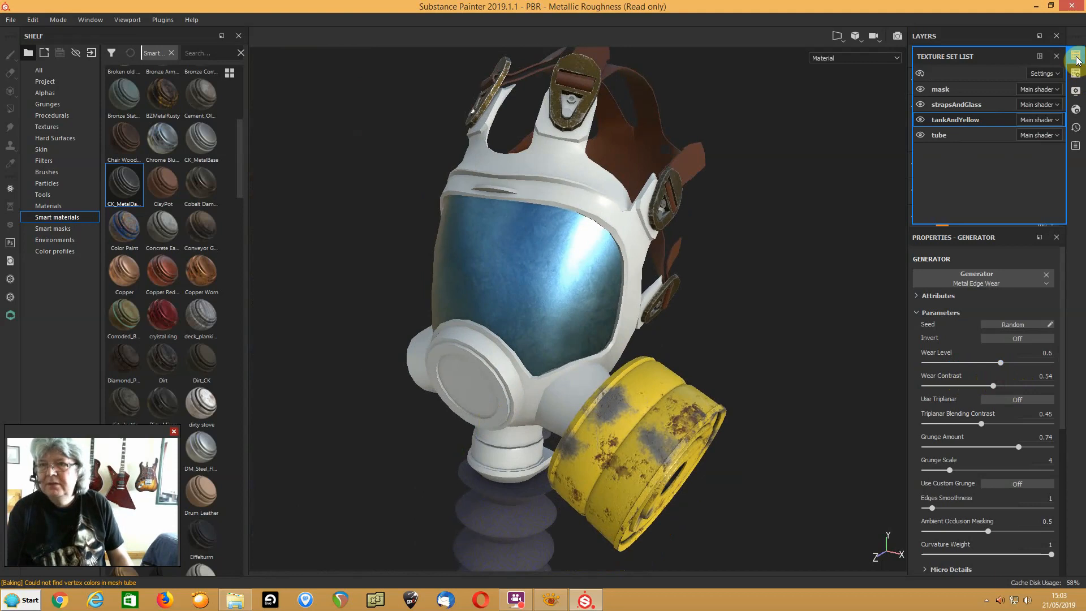
pyautogui.click(963, 89)
pyautogui.click(920, 74)
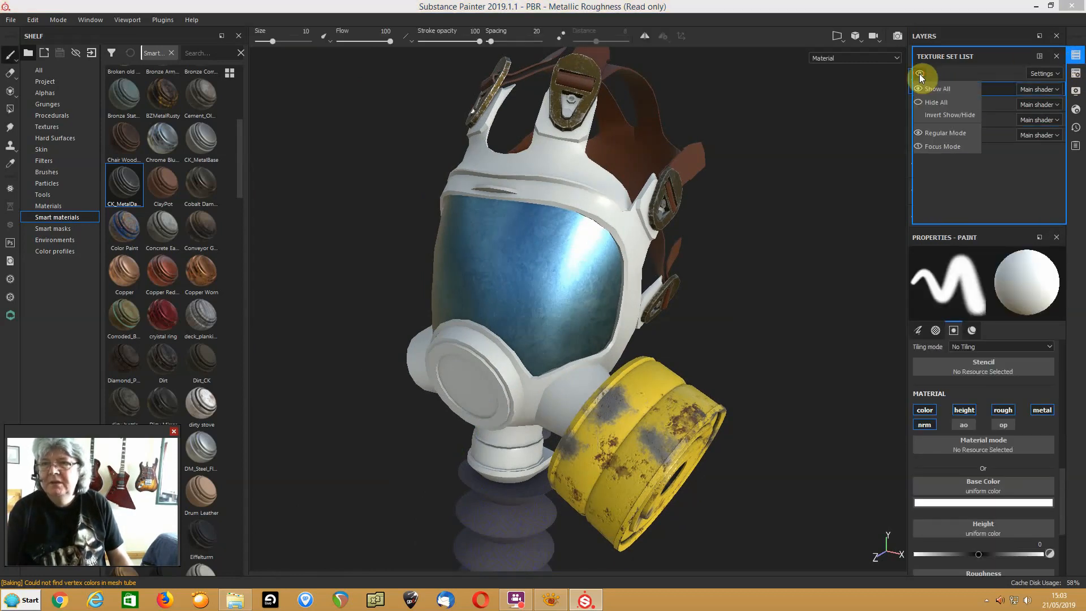
pyautogui.click(933, 102)
pyautogui.click(920, 89)
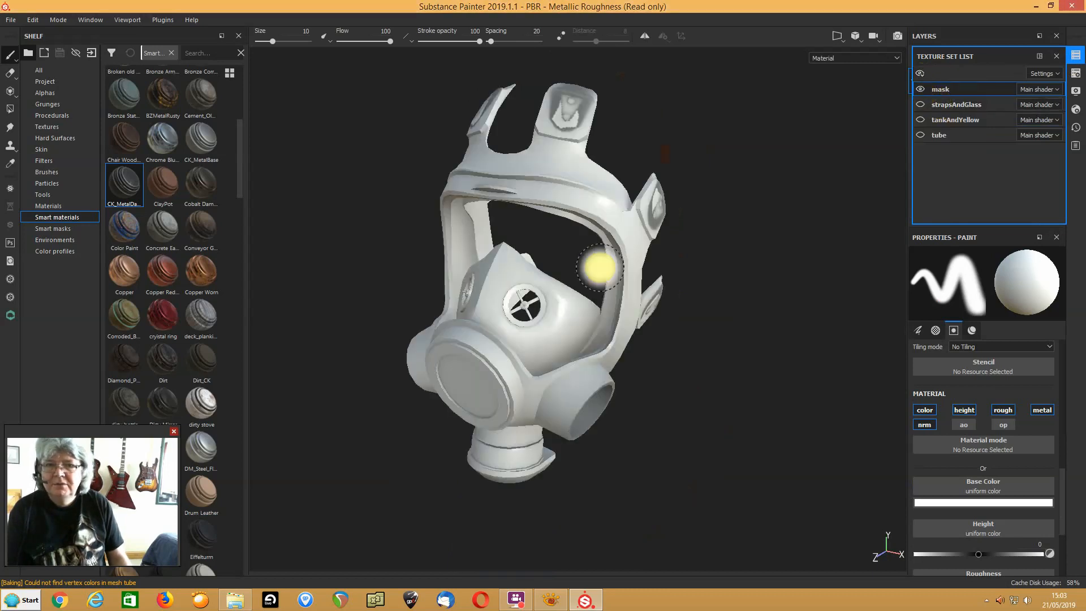
pyautogui.click(1057, 56)
pyautogui.moveTo(562, 272)
pyautogui.keyDown('alt'); pyautogui.mouseDown()
pyautogui.moveTo(635, 273)
pyautogui.moveTo(538, 283)
pyautogui.moveTo(603, 308)
pyautogui.moveTo(583, 302)
pyautogui.mouseUp(); pyautogui.keyUp('alt')
# Search the smart materials for rubber and apply Plastic Rubber to the mask body
pyautogui.click(204, 54)
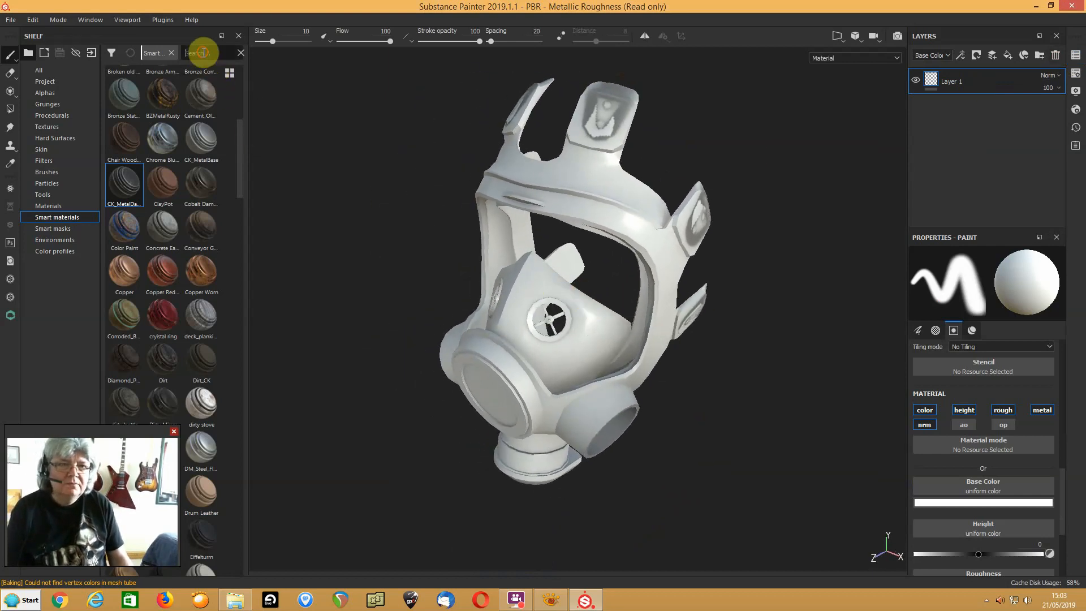
pyautogui.write('r')
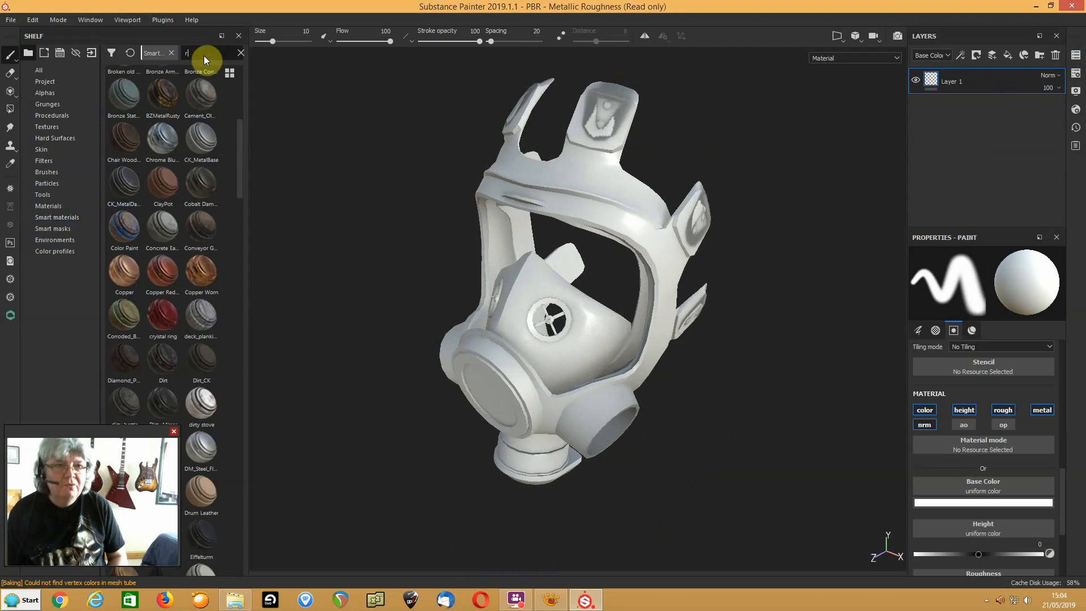
pyautogui.write('ubber')
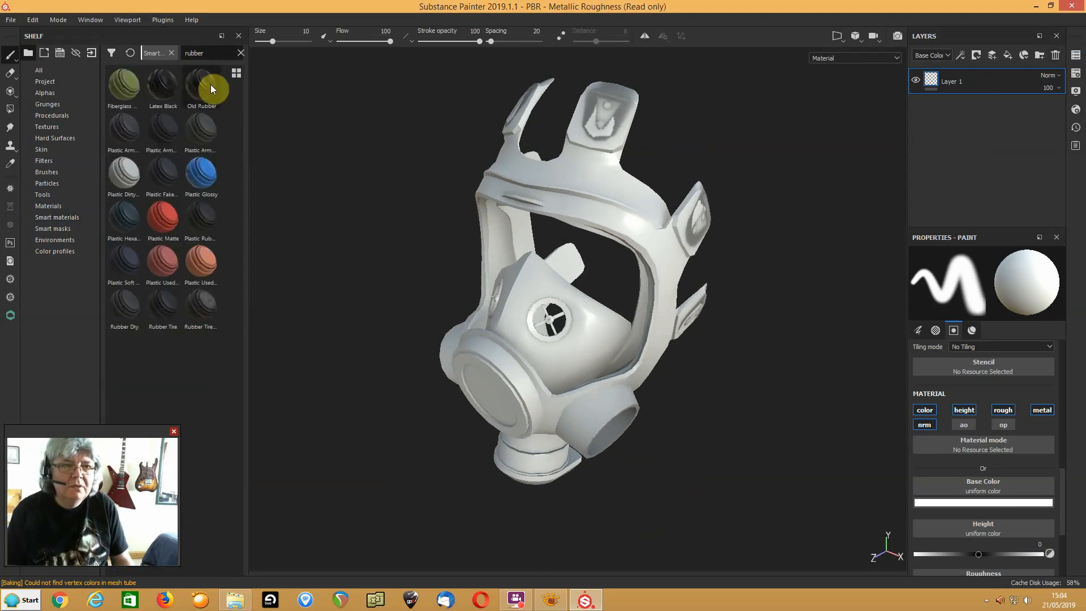
pyautogui.moveTo(172, 133)
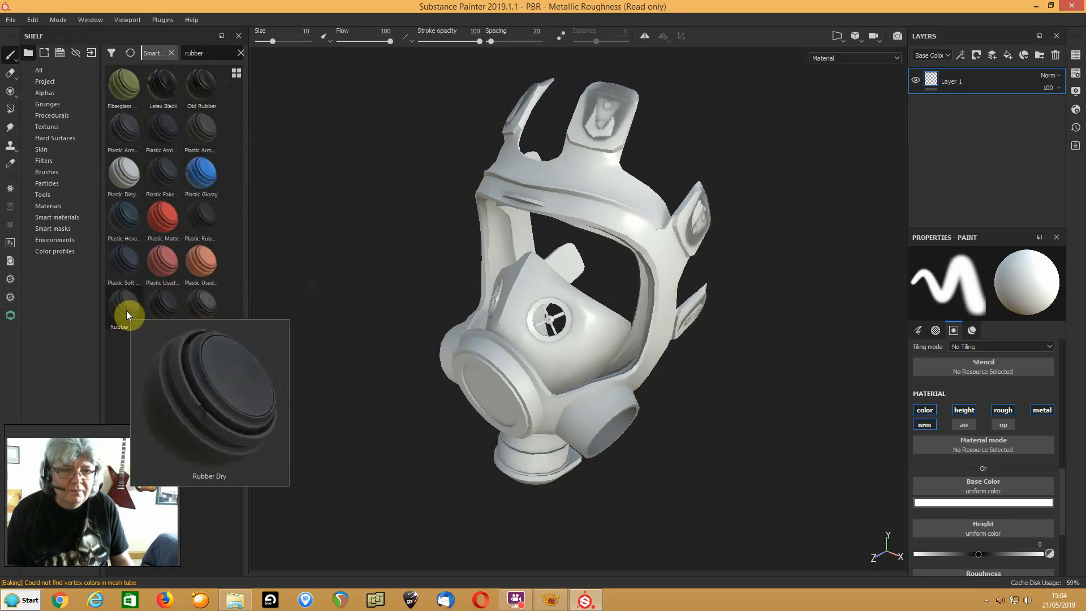
pyautogui.moveTo(165, 305)
pyautogui.moveTo(201, 304)
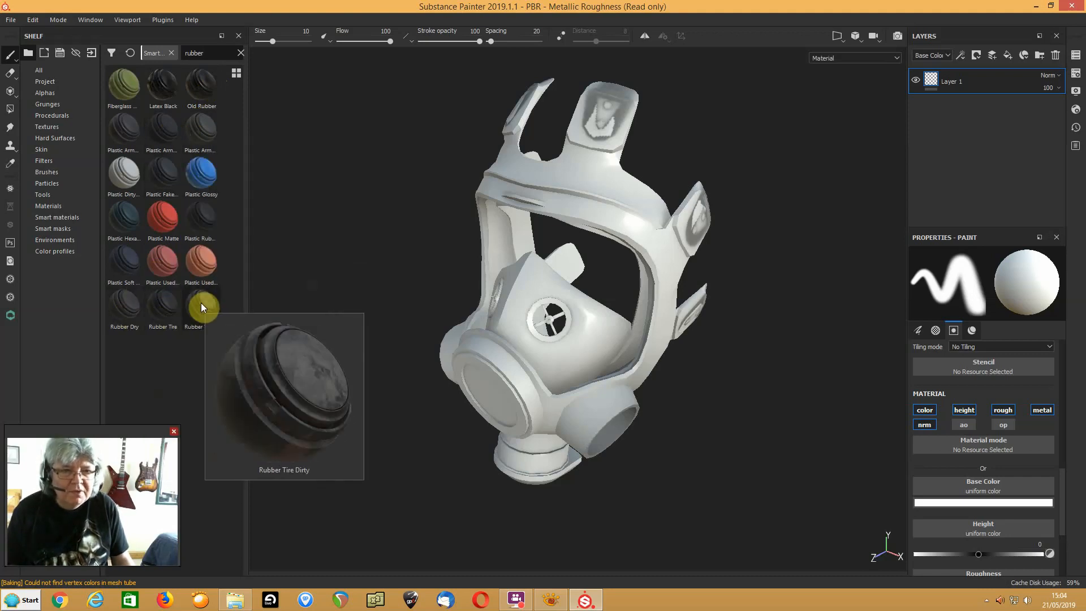
pyautogui.moveTo(215, 228)
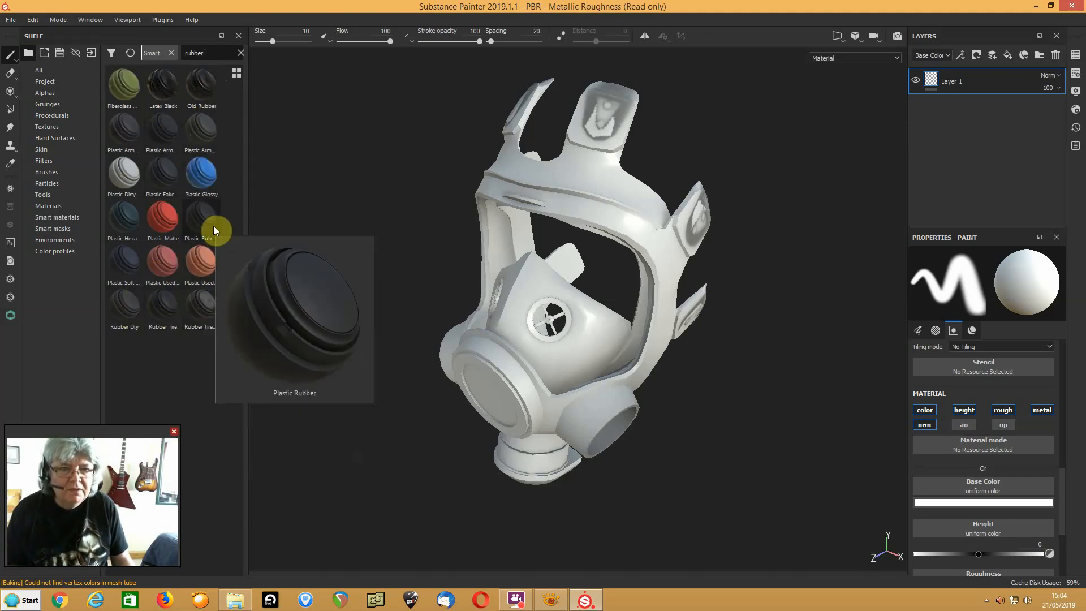
pyautogui.moveTo(211, 224); pyautogui.dragTo(591, 211)
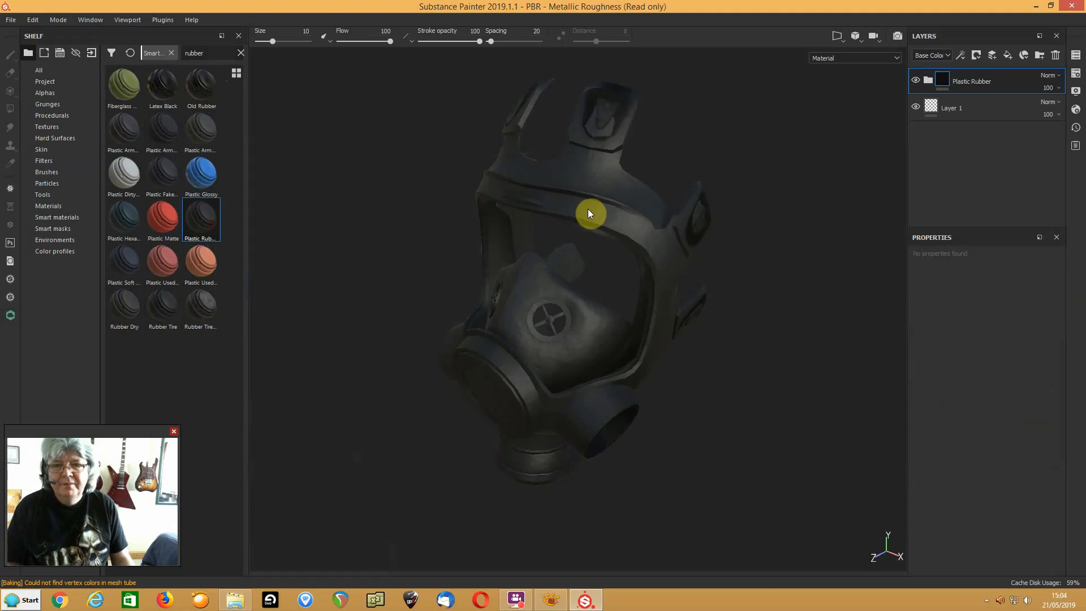
# Expand the Plastic Rubber folder and try adjusting the UV scale of the Surface Details fill layer
pyautogui.click(945, 78)
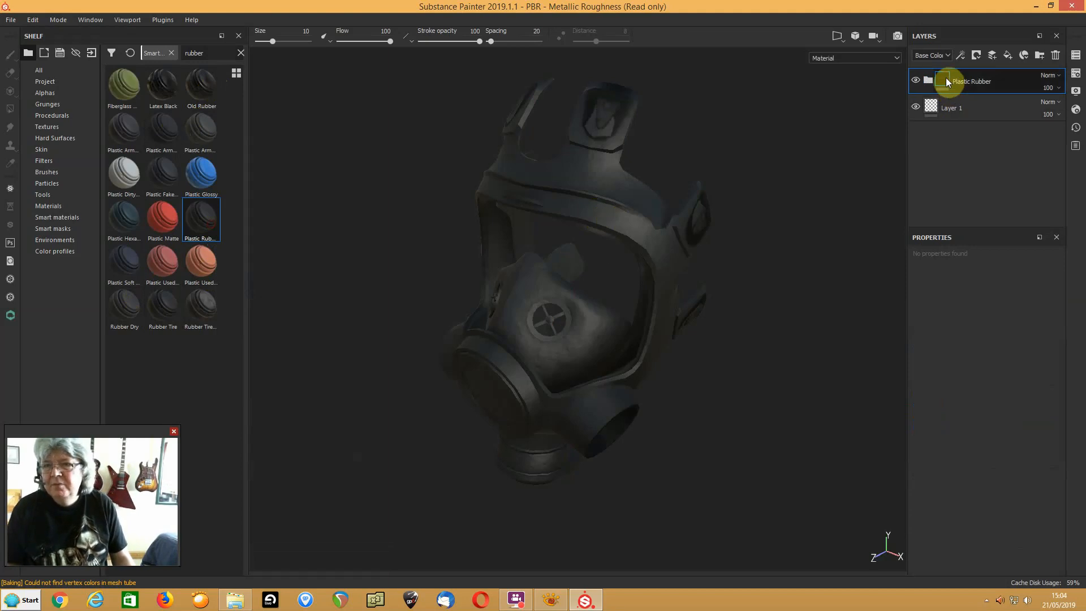
pyautogui.click(928, 80)
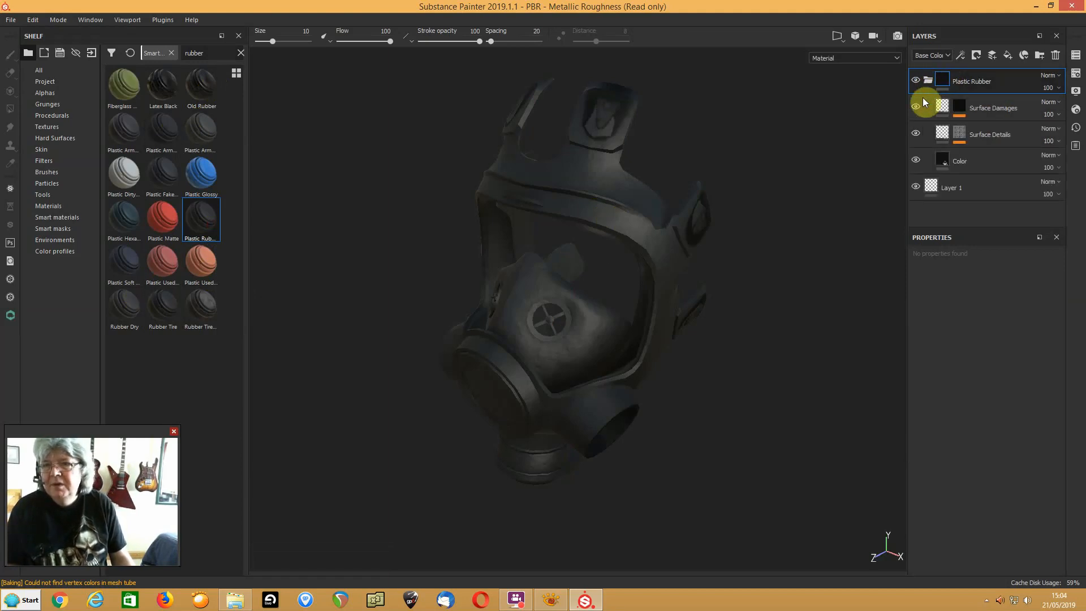
pyautogui.click(959, 136)
pyautogui.click(921, 331)
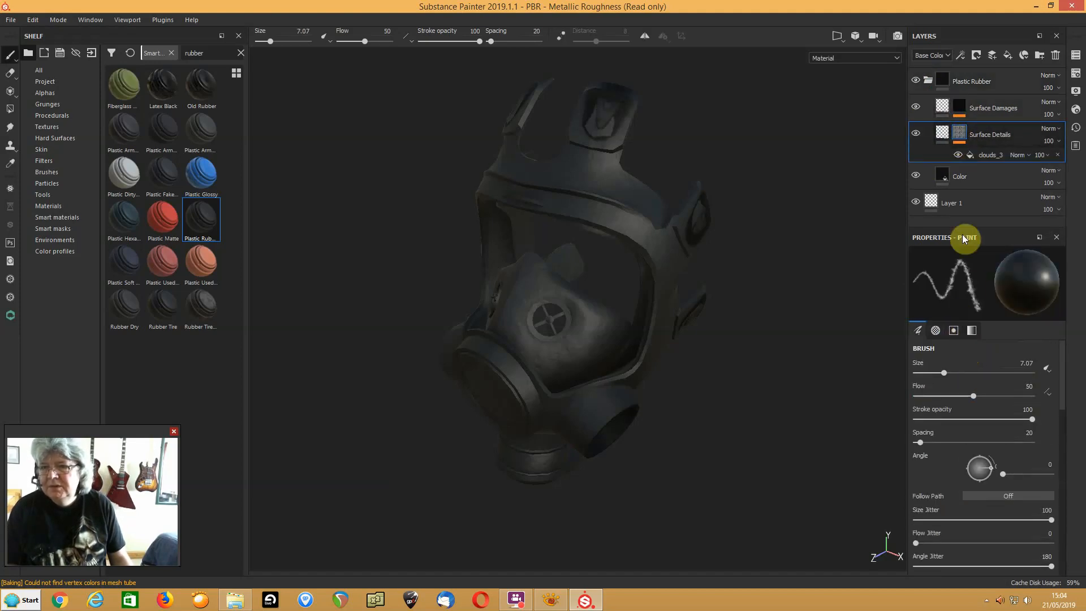
pyautogui.click(944, 134)
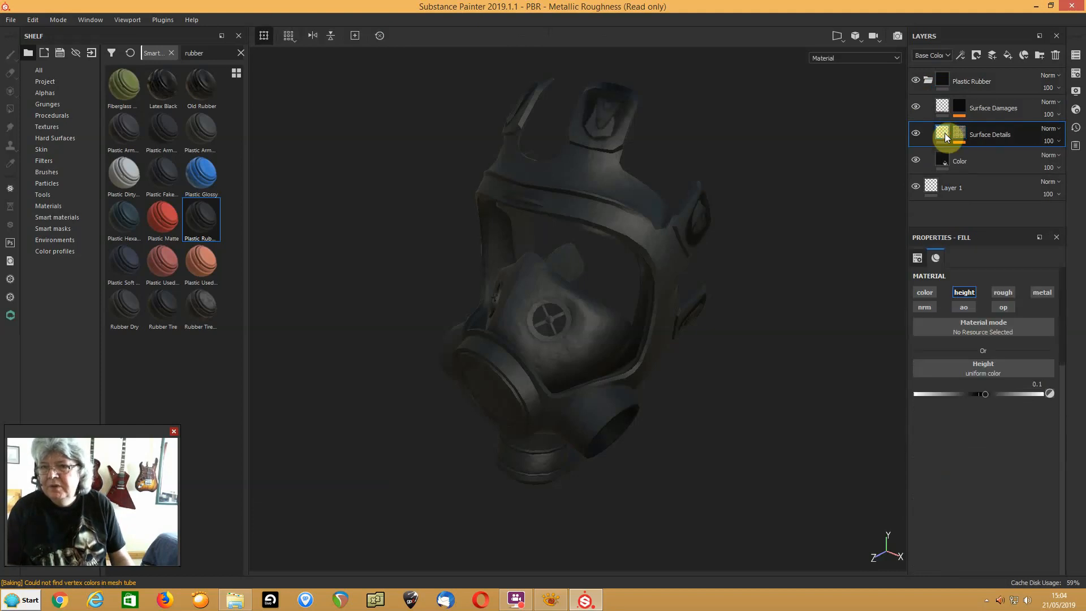
pyautogui.scroll(4, 987, 341)
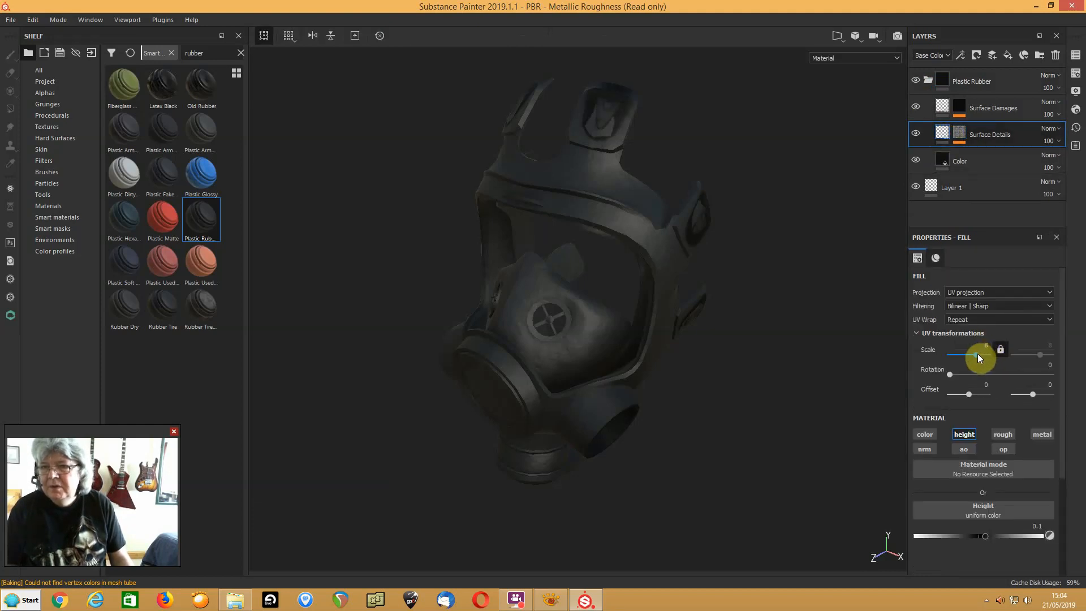
pyautogui.scroll(5, 690, 385)
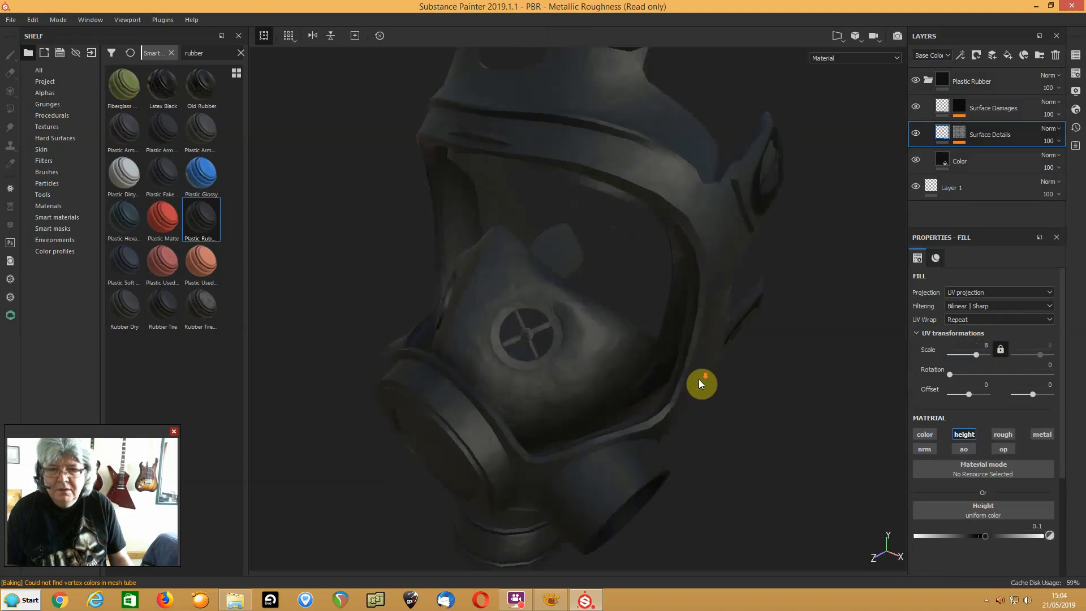
pyautogui.scroll(-1, 700, 381)
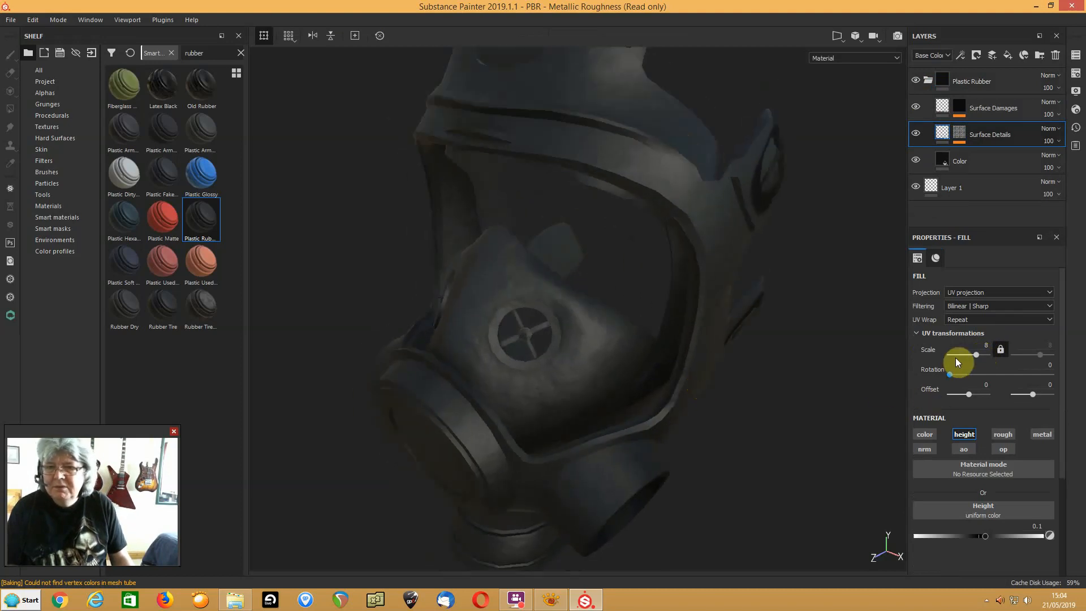
pyautogui.moveTo(978, 354); pyautogui.dragTo(976, 354)
# In the Surface Damages mask, set the UV scale of the dirt_3 fill to about 9.17 and of dirt_1 to 7.09
pyautogui.click(943, 107)
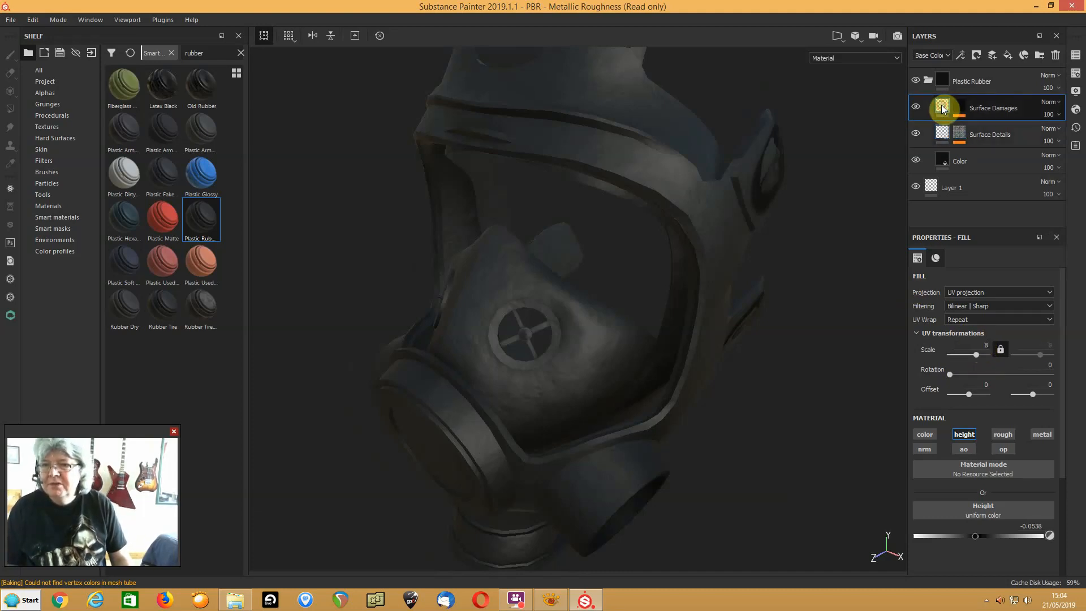
pyautogui.click(968, 109)
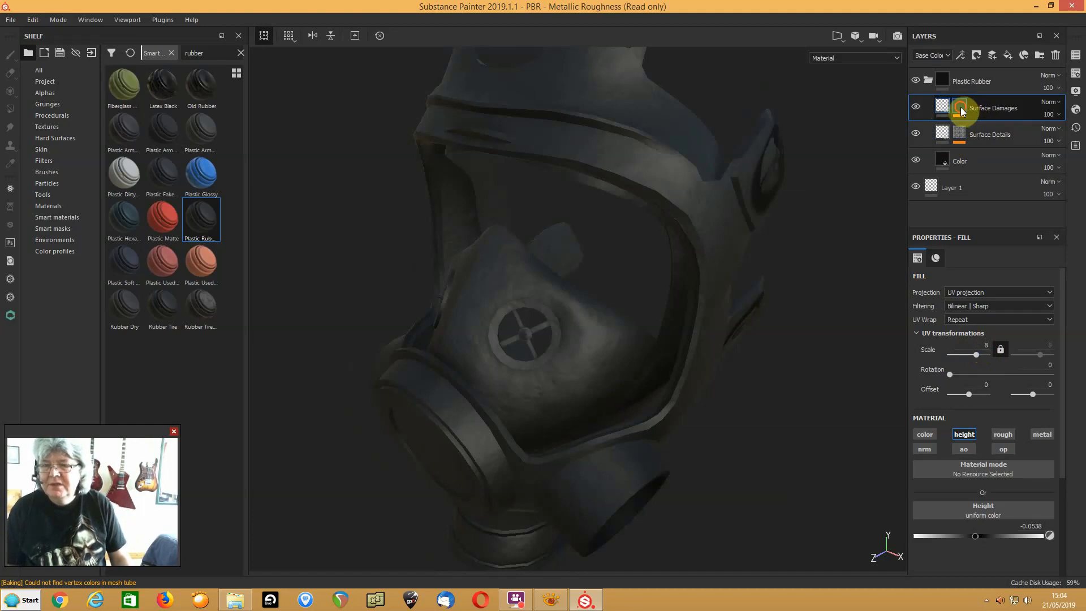
pyautogui.click(961, 107)
pyautogui.click(986, 163)
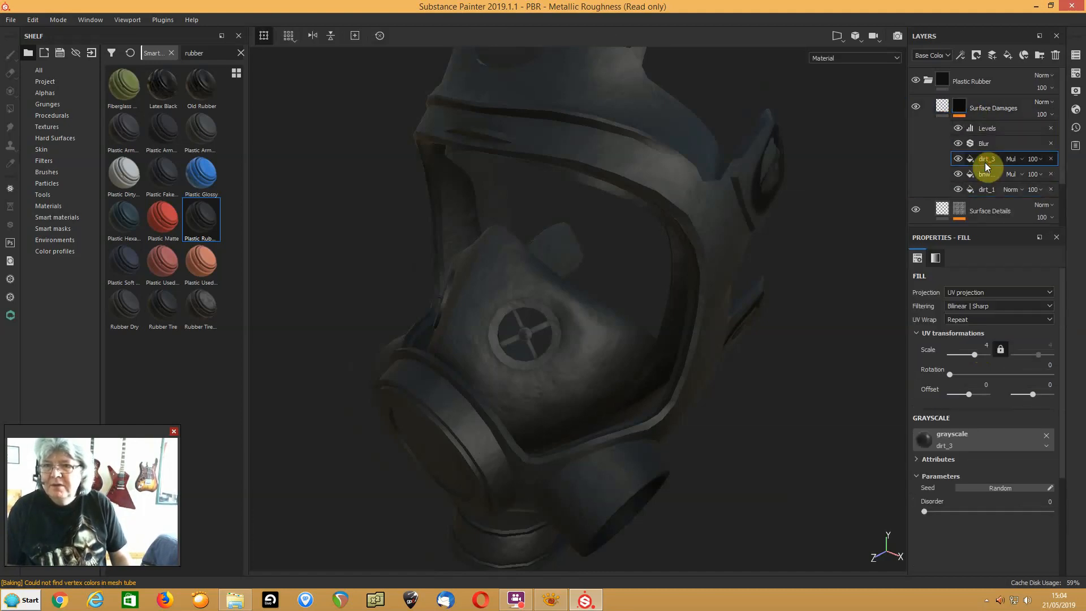
pyautogui.click(978, 354)
pyautogui.moveTo(977, 355); pyautogui.dragTo(978, 356)
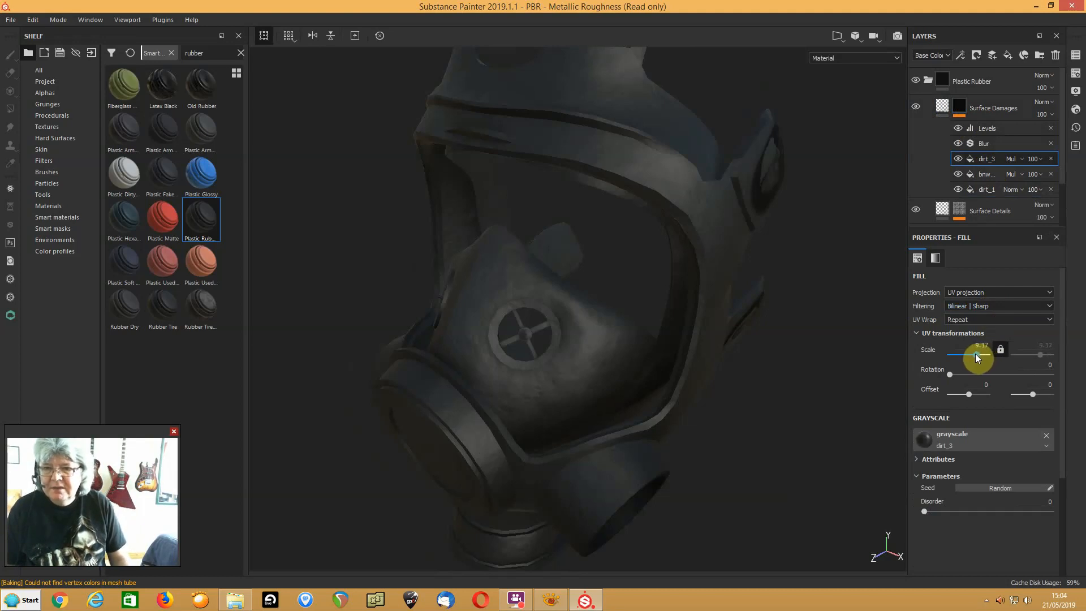
pyautogui.click(981, 188)
pyautogui.moveTo(980, 357); pyautogui.dragTo(976, 353)
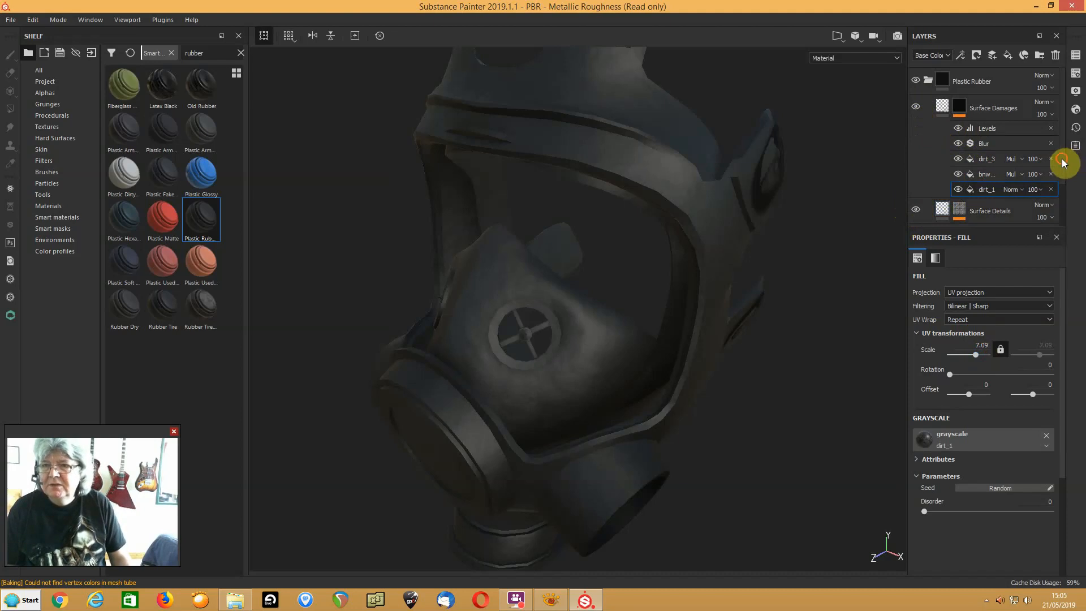
# Set the UV scale of the clouds_3 fill in the Surface Details mask to 9.25
pyautogui.moveTo(1062, 164); pyautogui.dragTo(1068, 213)
pyautogui.click(959, 155)
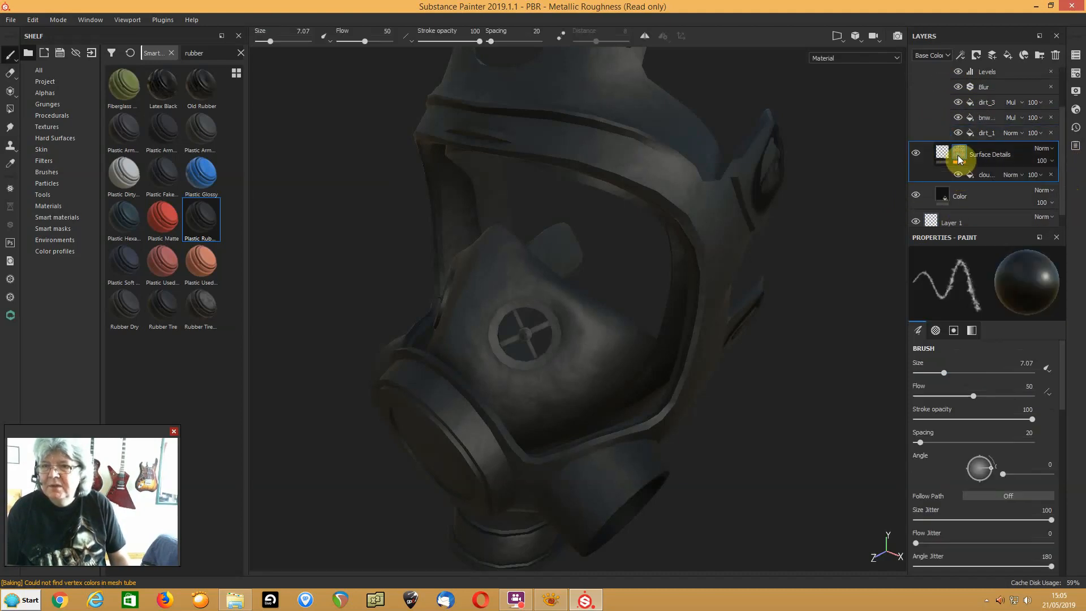
pyautogui.click(980, 176)
pyautogui.moveTo(976, 354); pyautogui.dragTo(977, 355)
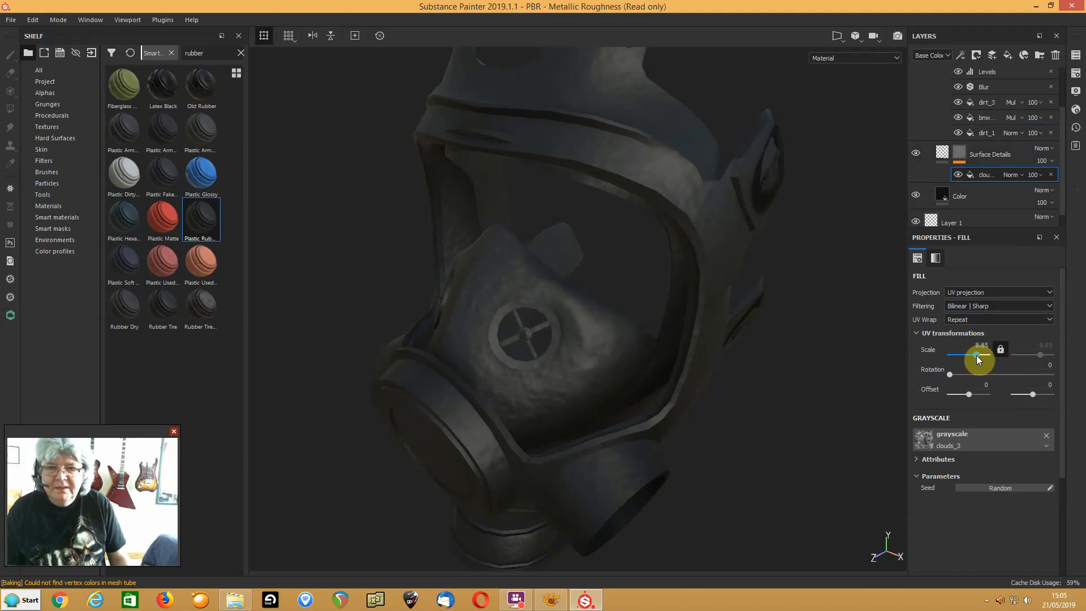
pyautogui.moveTo(977, 356); pyautogui.dragTo(978, 355)
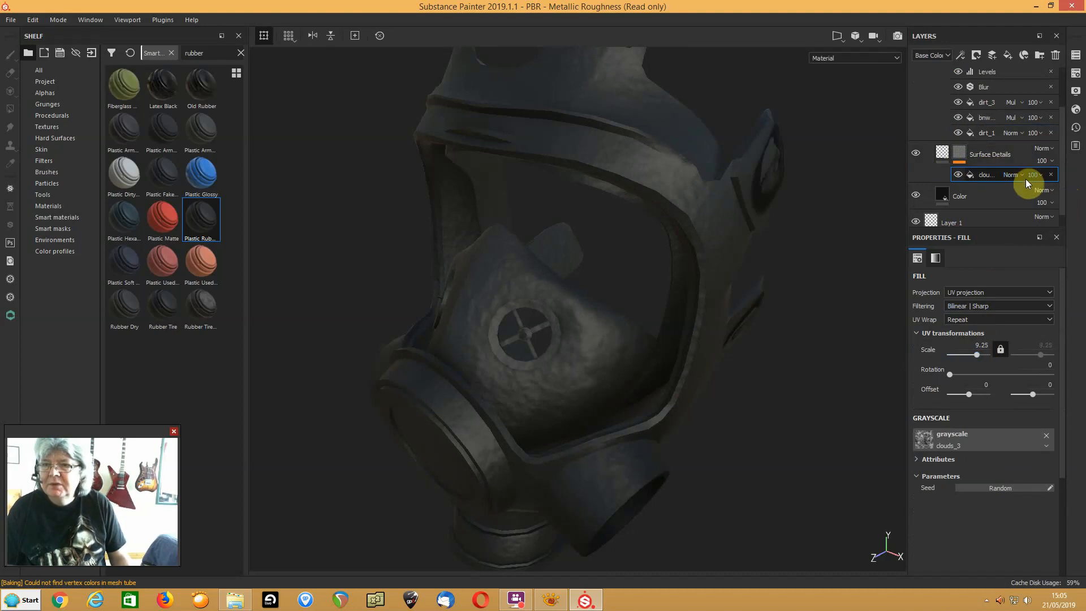
# Try adjusting the base color opacity of the Surface Details and Color layers
pyautogui.click(1053, 161)
pyautogui.moveTo(1083, 182); pyautogui.dragTo(1031, 182)
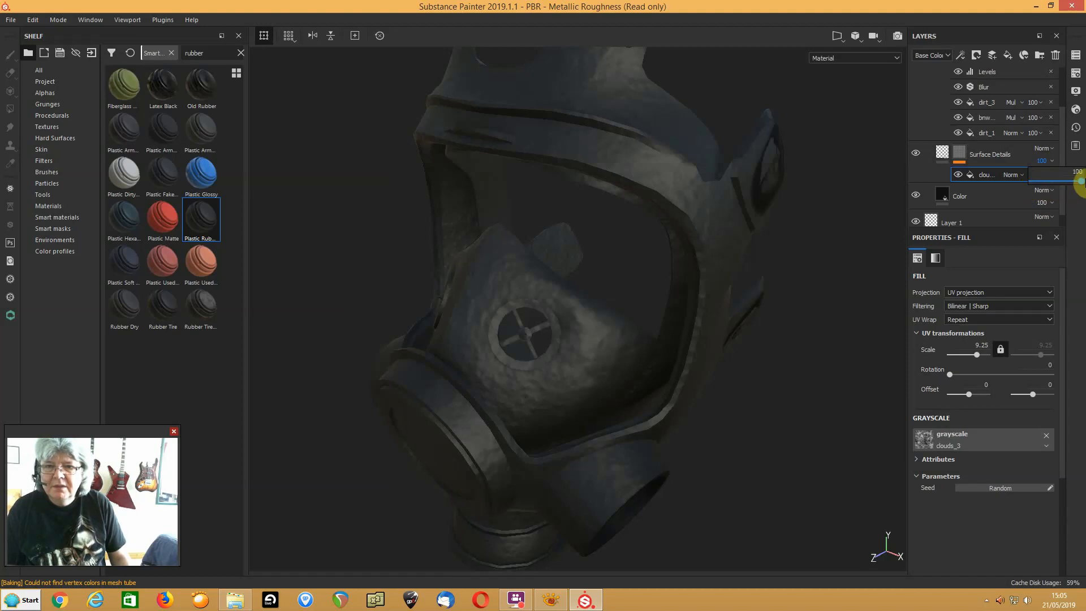
pyautogui.click(1051, 203)
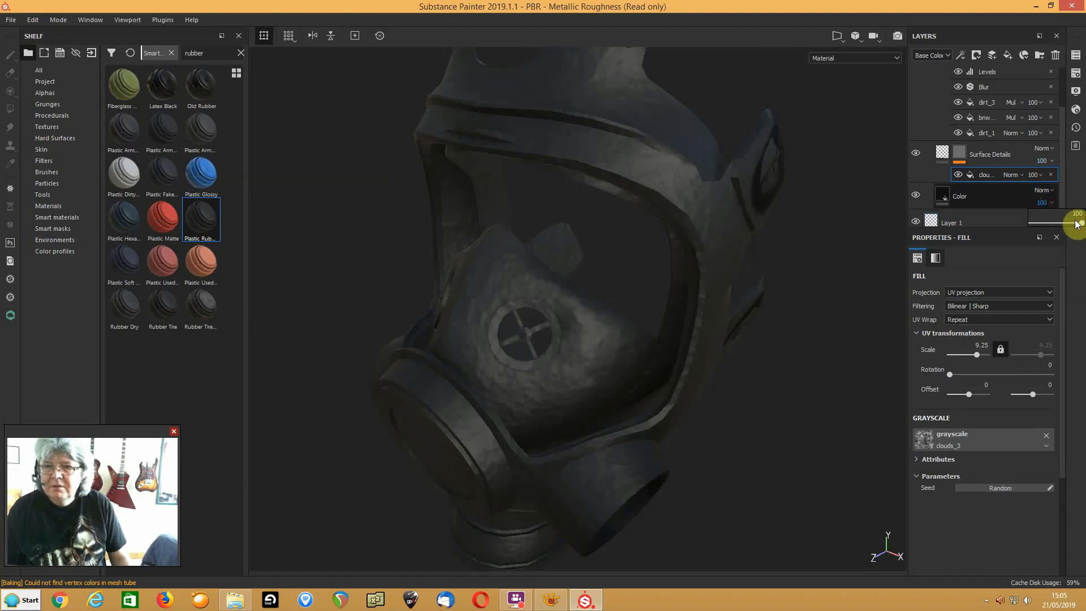
pyautogui.moveTo(1082, 224); pyautogui.dragTo(1084, 223)
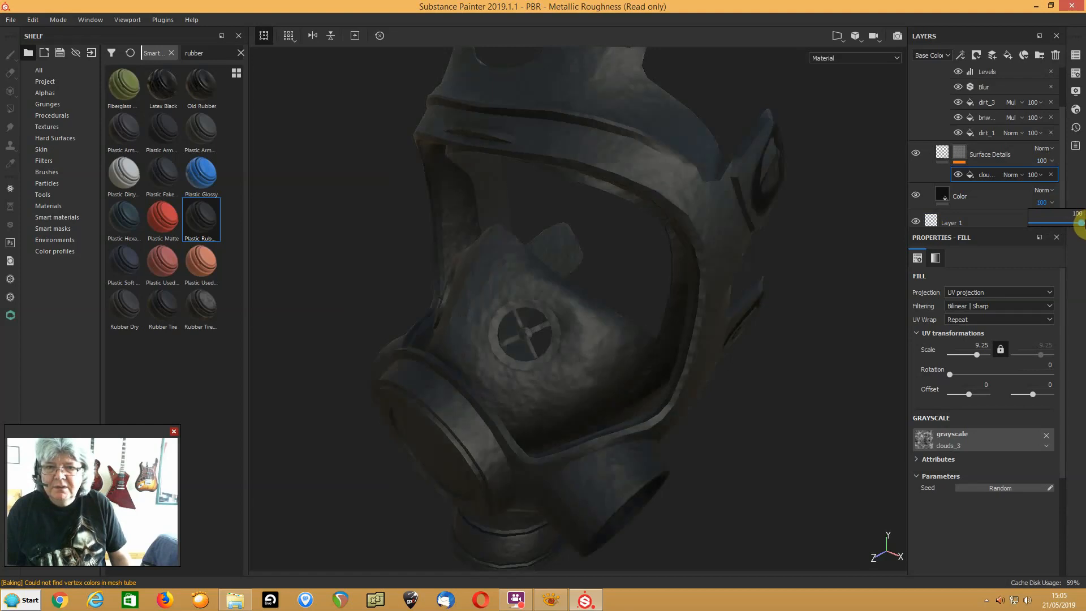
# Set the Surface Details layer's opacity to 40 in the Height channel and collapse the Plastic Rubber folder
pyautogui.click(943, 157)
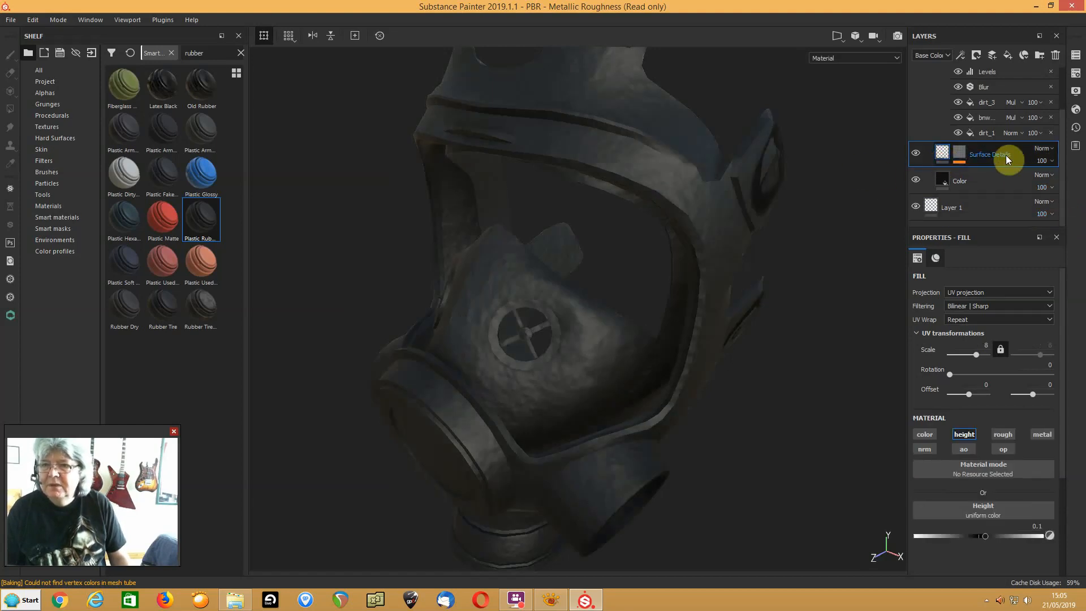
pyautogui.click(1042, 147)
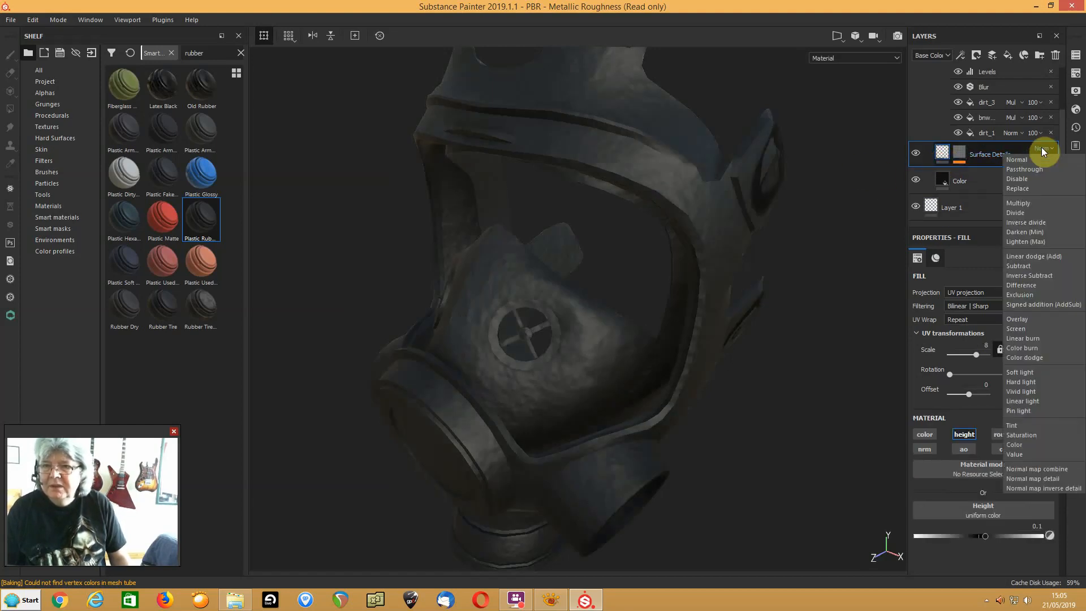
pyautogui.click(940, 158)
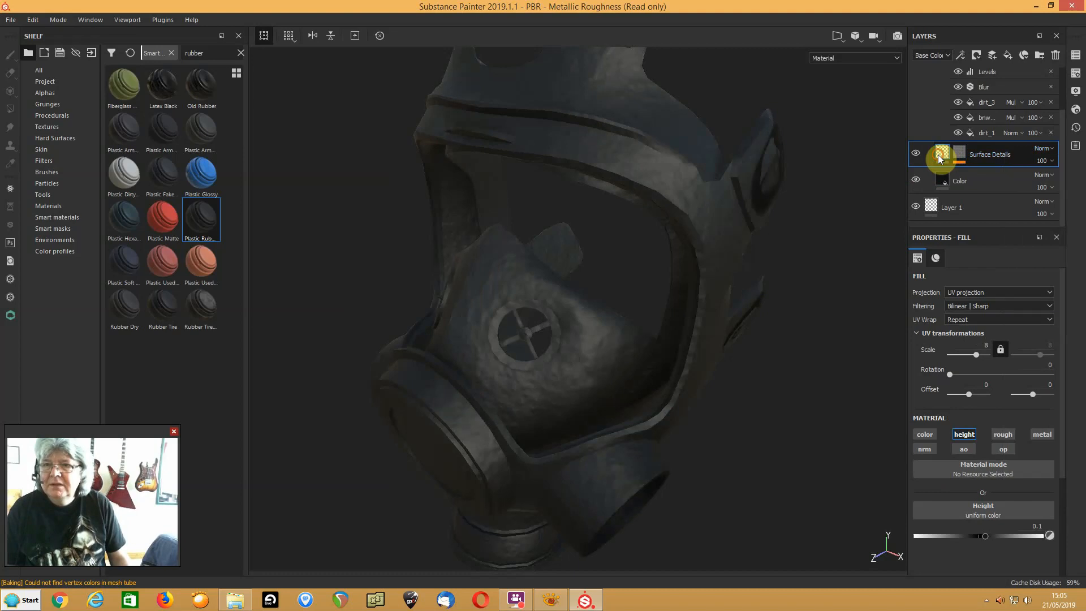
pyautogui.click(926, 53)
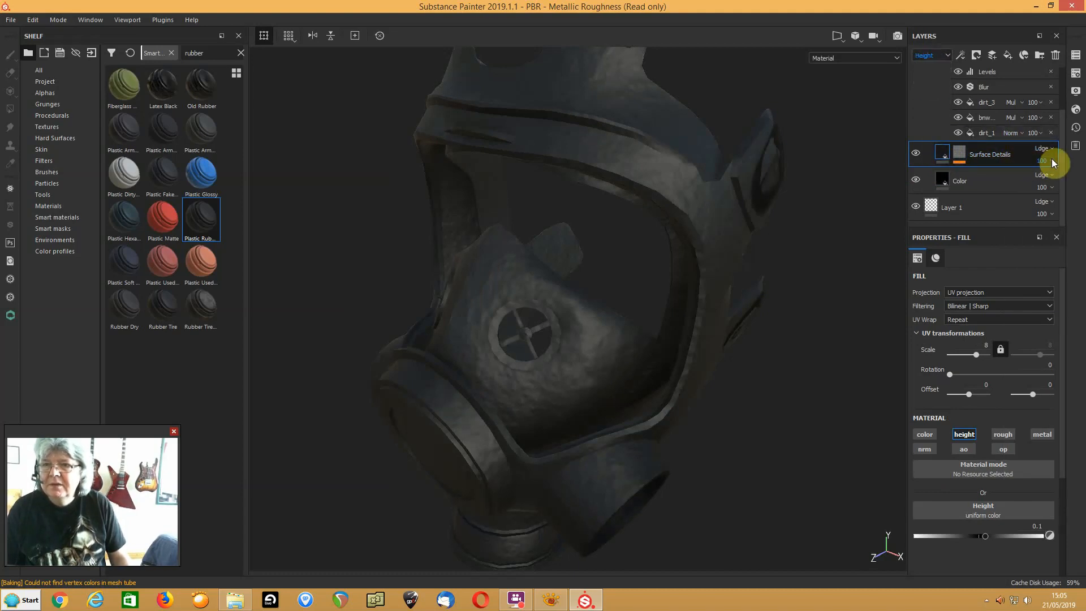
pyautogui.moveTo(1081, 181); pyautogui.dragTo(1051, 178)
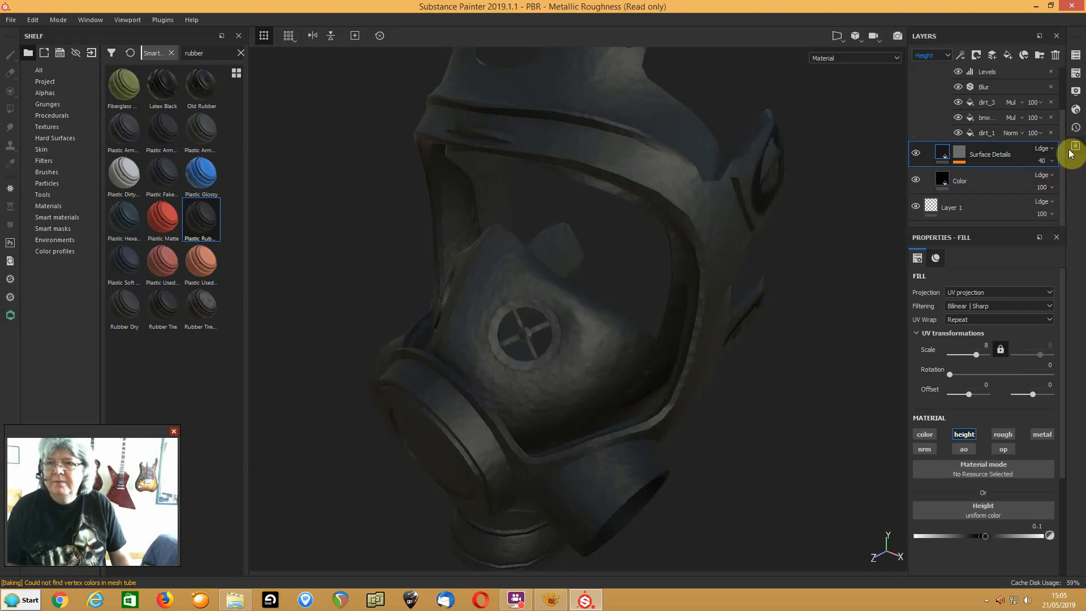
pyautogui.moveTo(1062, 151); pyautogui.dragTo(1064, 91)
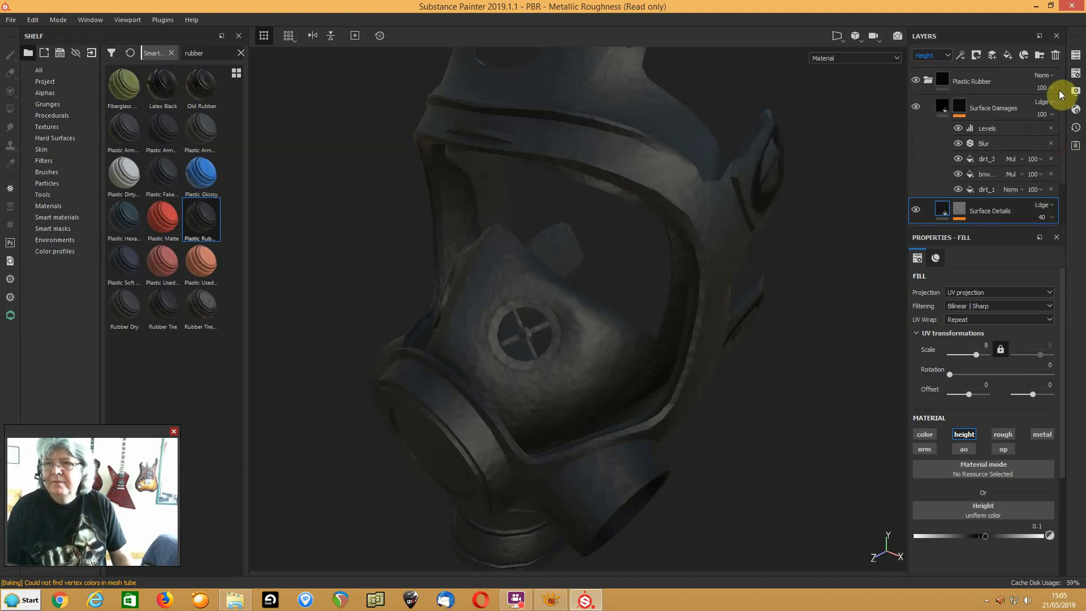
pyautogui.click(928, 80)
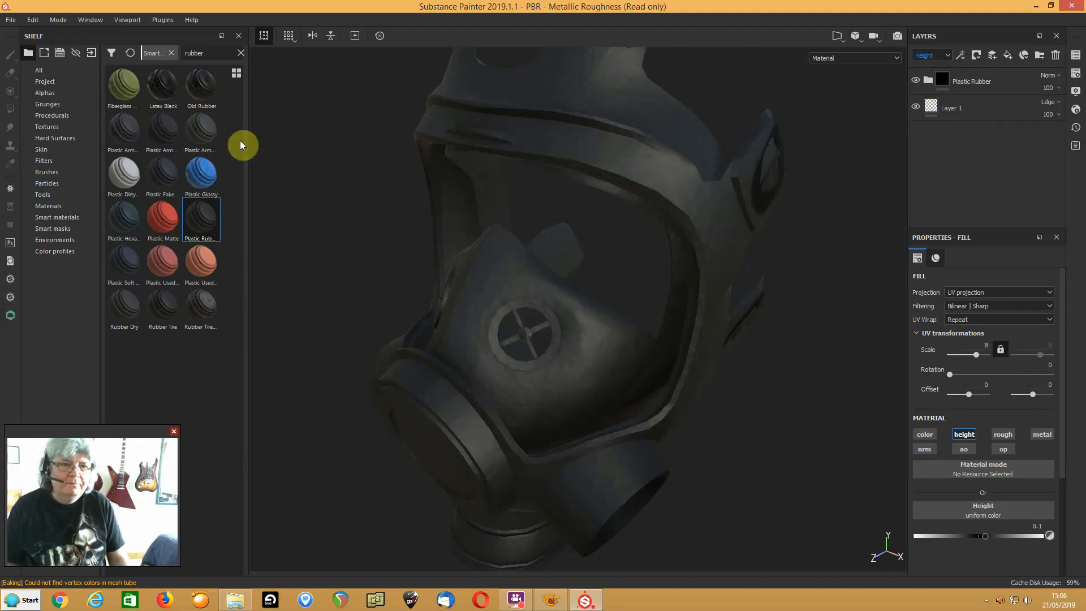
# Search the smart materials for metal and add Conveyor Groove Dirt Metal above the Plastic Rubber folder
pyautogui.click(216, 52)
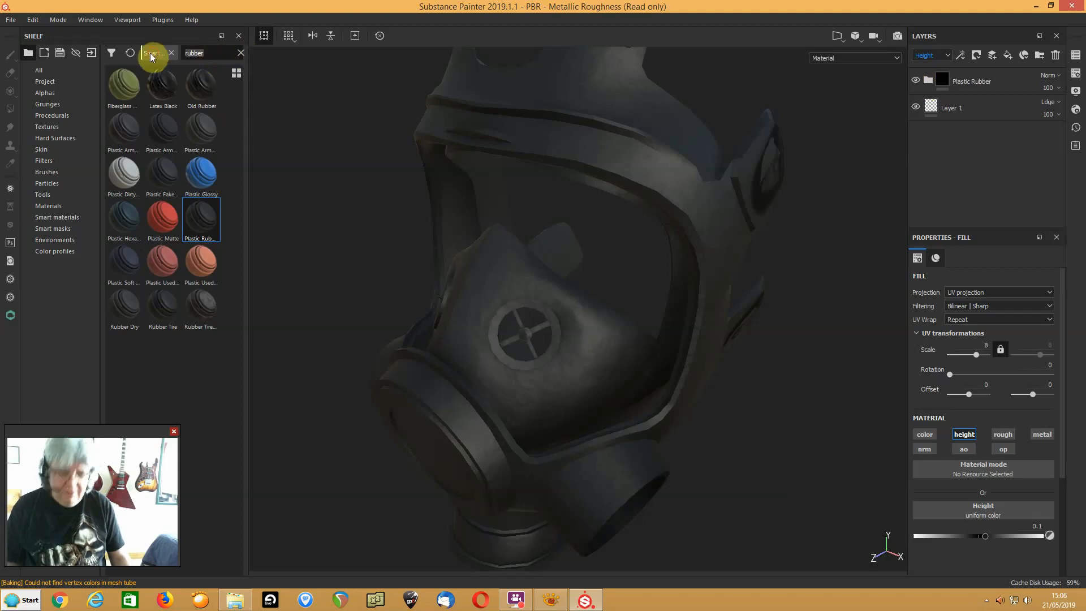
pyautogui.write('metal')
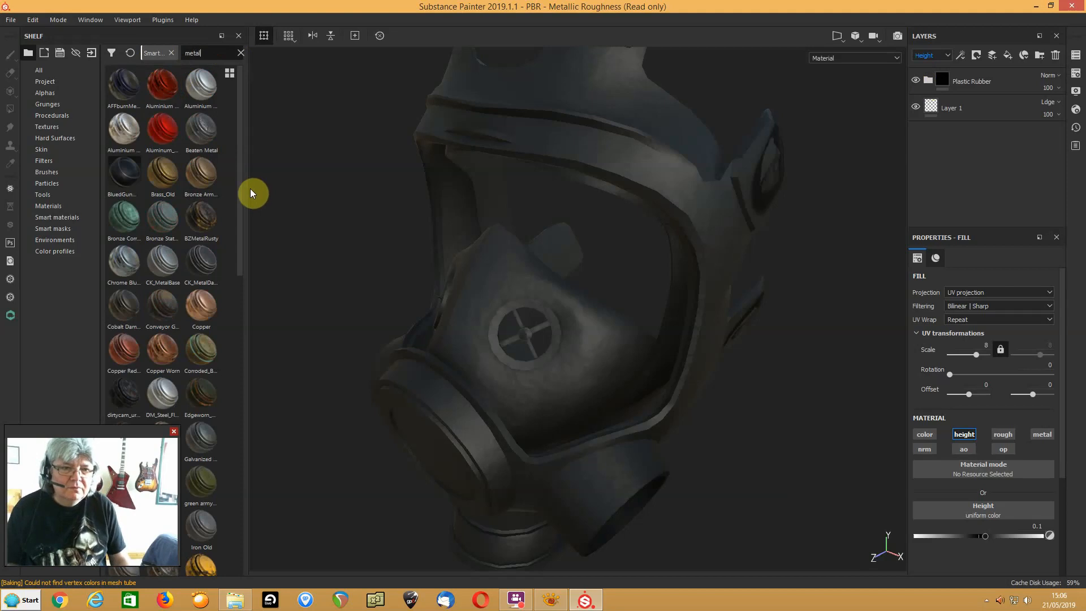
pyautogui.moveTo(156, 307)
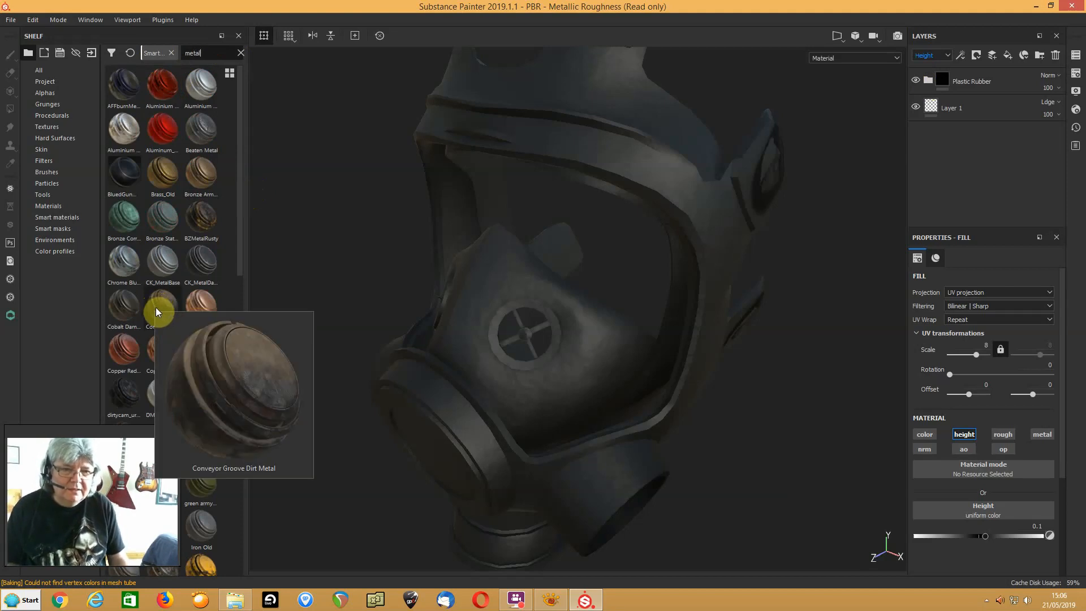
pyautogui.moveTo(158, 312); pyautogui.dragTo(999, 69)
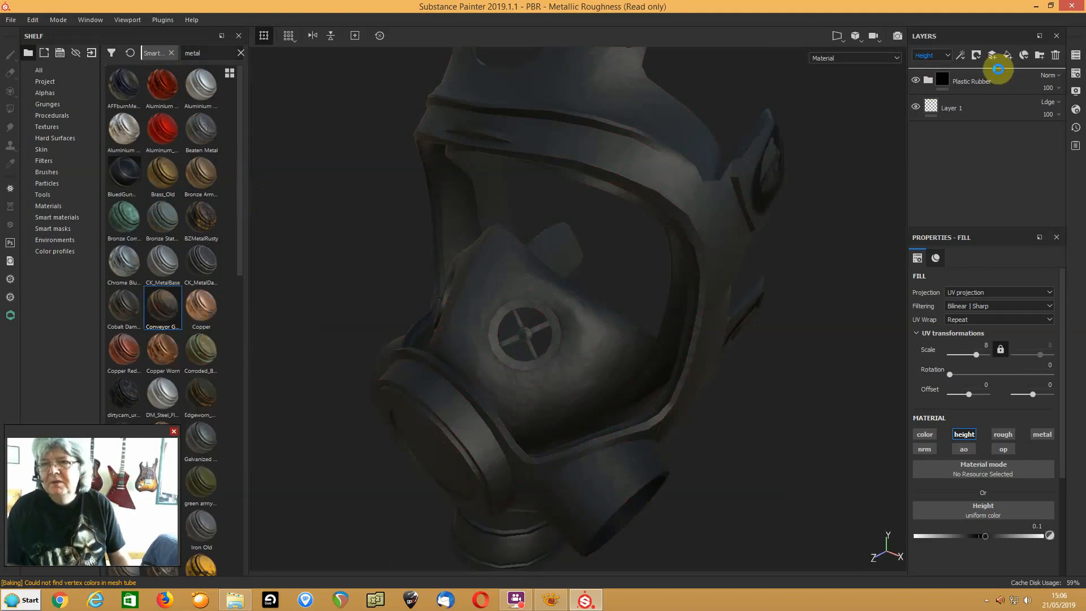
# Mask the Conveyor Groove layer by colour selection, picking the red ID colour of the mask's filter parts
pyautogui.rightClick(974, 79)
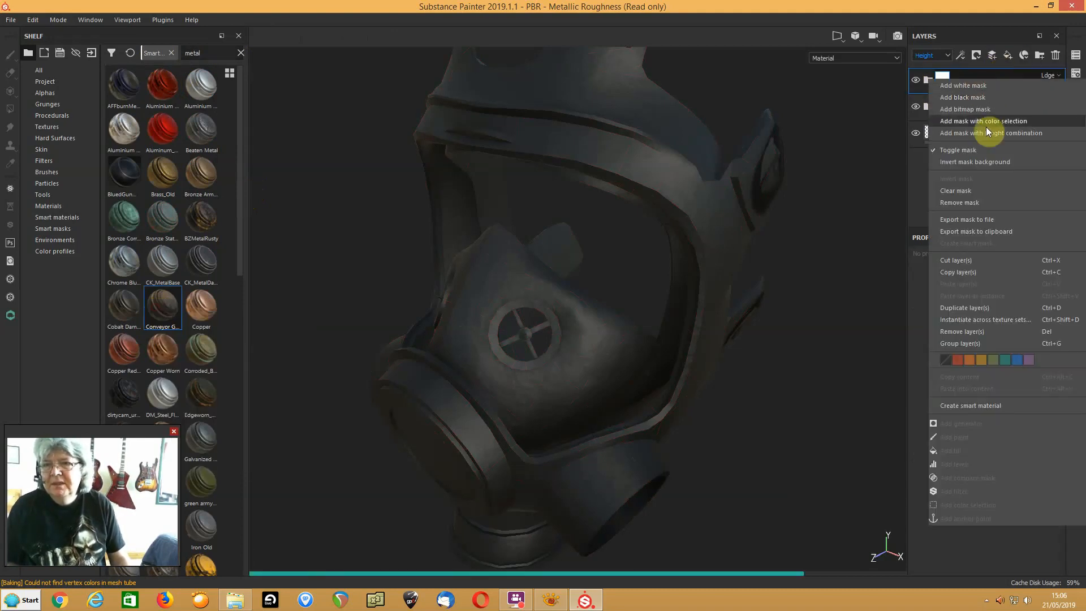
pyautogui.click(985, 123)
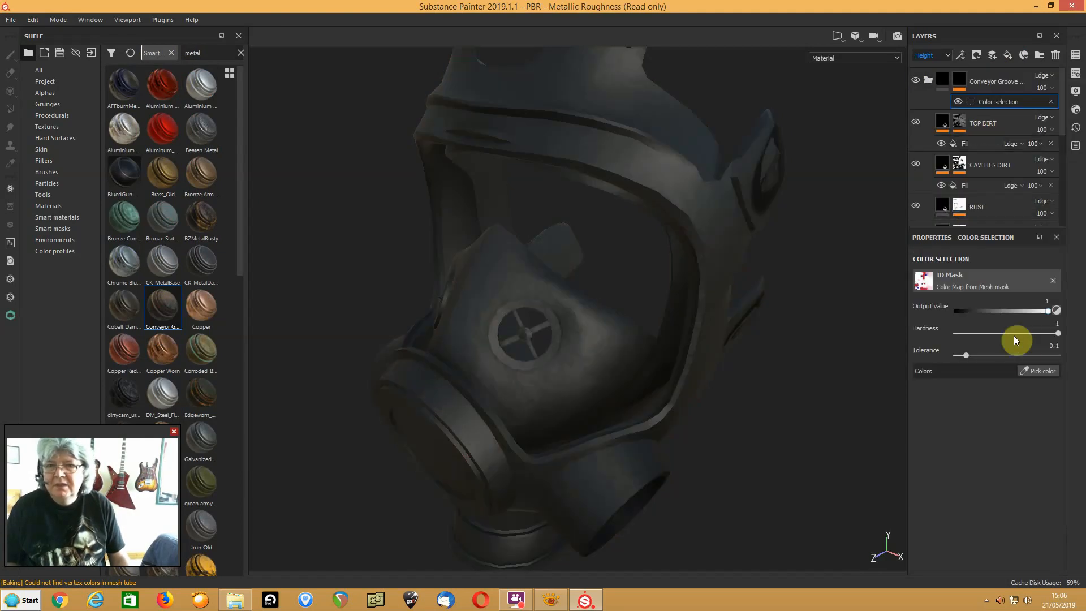
pyautogui.click(1043, 372)
pyautogui.click(597, 492)
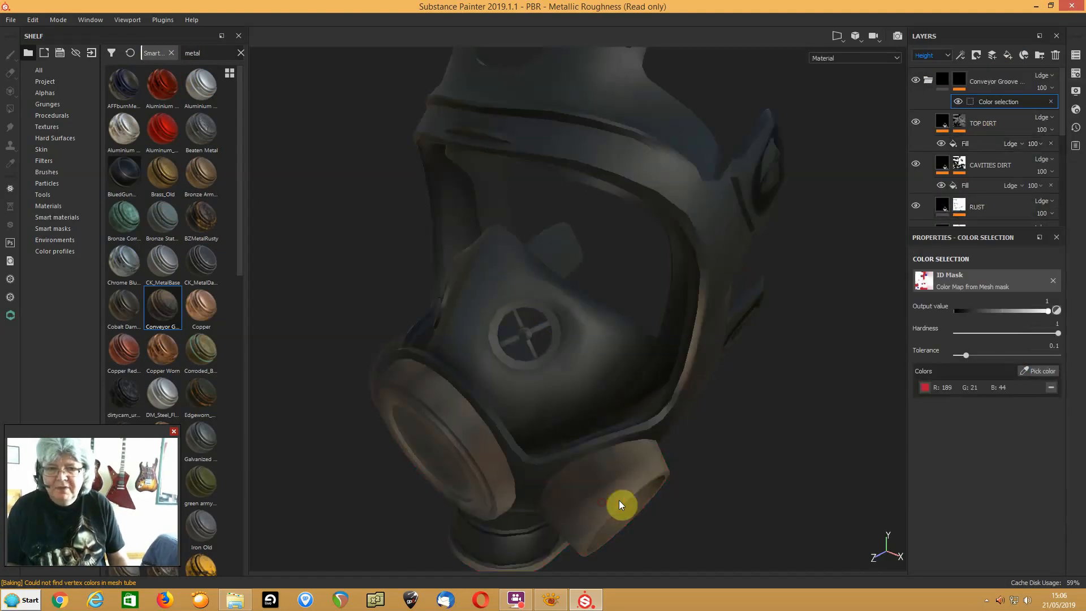
pyautogui.keyDown('alt'); pyautogui.moveTo(481, 368); pyautogui.dragTo(536, 284); pyautogui.keyUp('alt')
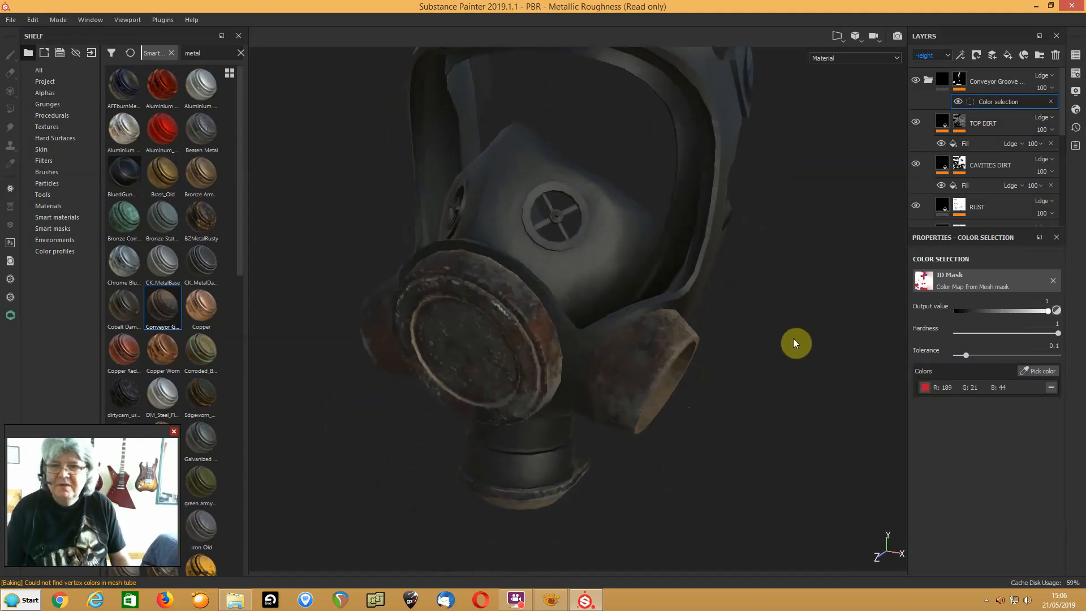
pyautogui.keyDown('alt'); pyautogui.moveTo(731, 293); pyautogui.dragTo(672, 272); pyautogui.keyUp('alt')
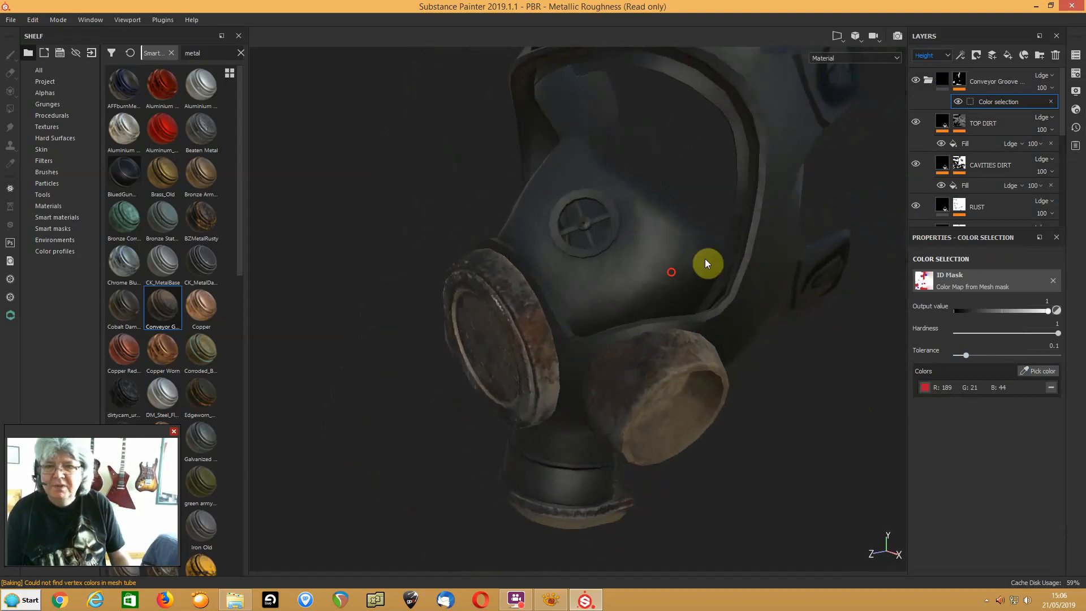
# Delete the Conveyor Groove material from the layer stack
pyautogui.click(928, 83)
pyautogui.click(994, 78)
pyautogui.click(1055, 55)
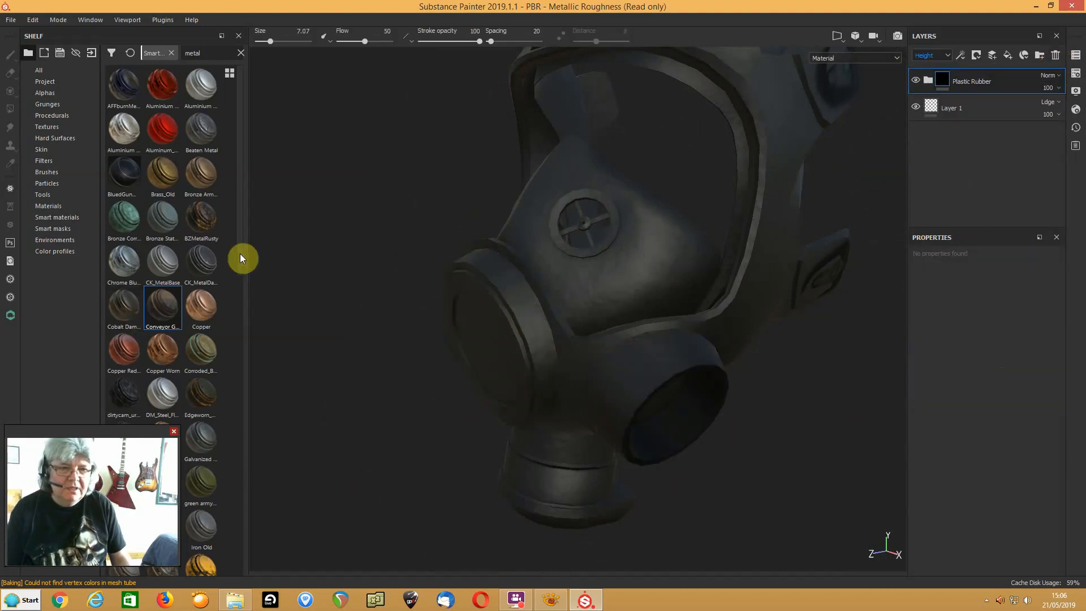
# Apply the Eiffelturm smart material from the shelf to the gas mask
pyautogui.moveTo(240, 249); pyautogui.dragTo(254, 331)
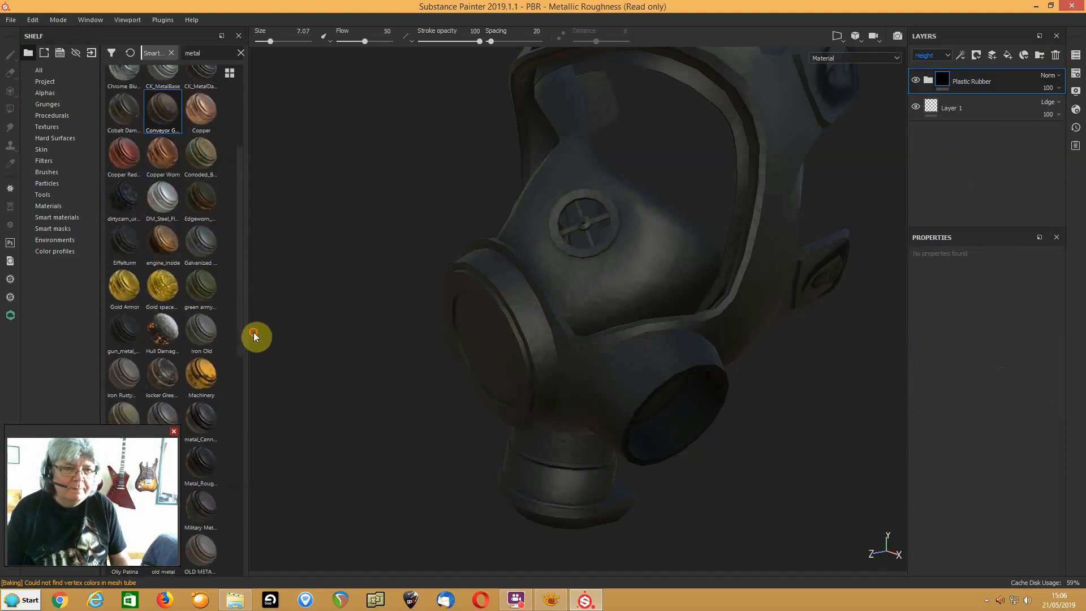
pyautogui.moveTo(127, 247)
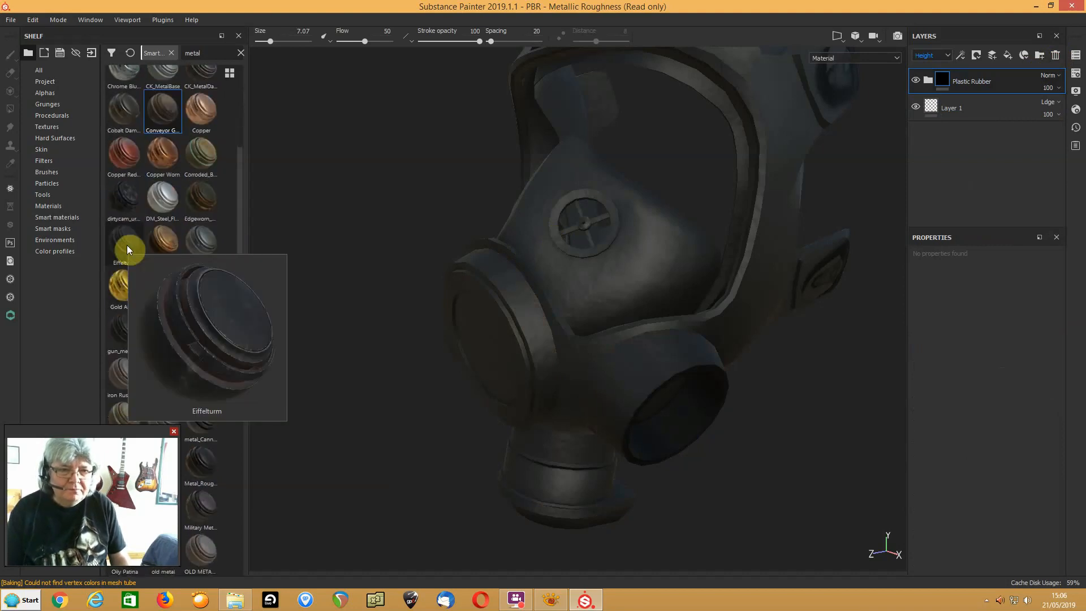
pyautogui.moveTo(126, 246); pyautogui.dragTo(519, 340)
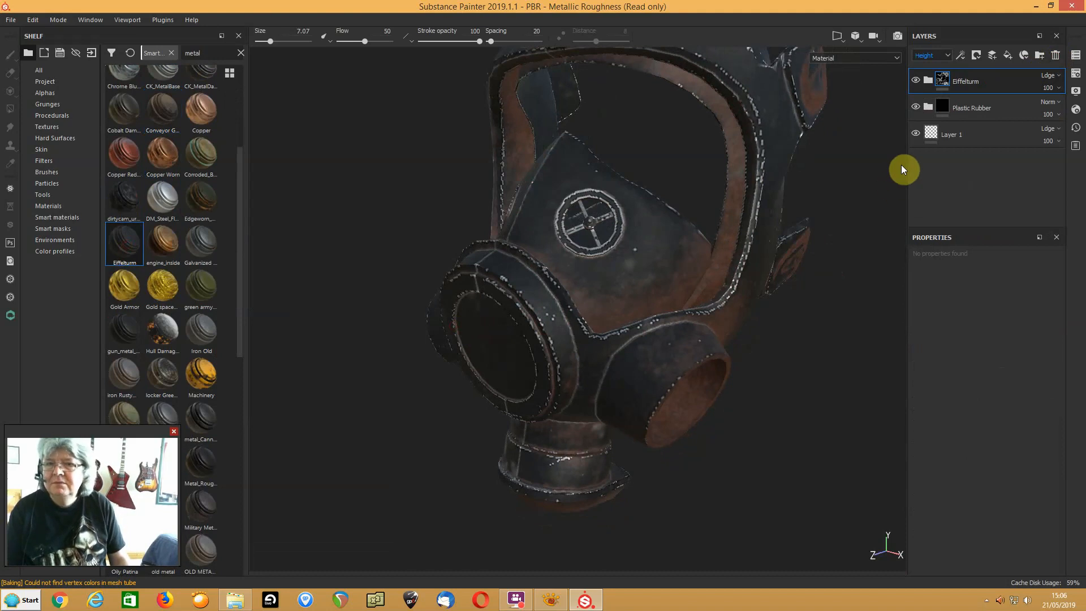
# Add a colour-selection mask to the Eiffelturm layer, picking the red ID colour of the filter parts
pyautogui.rightClick(944, 78)
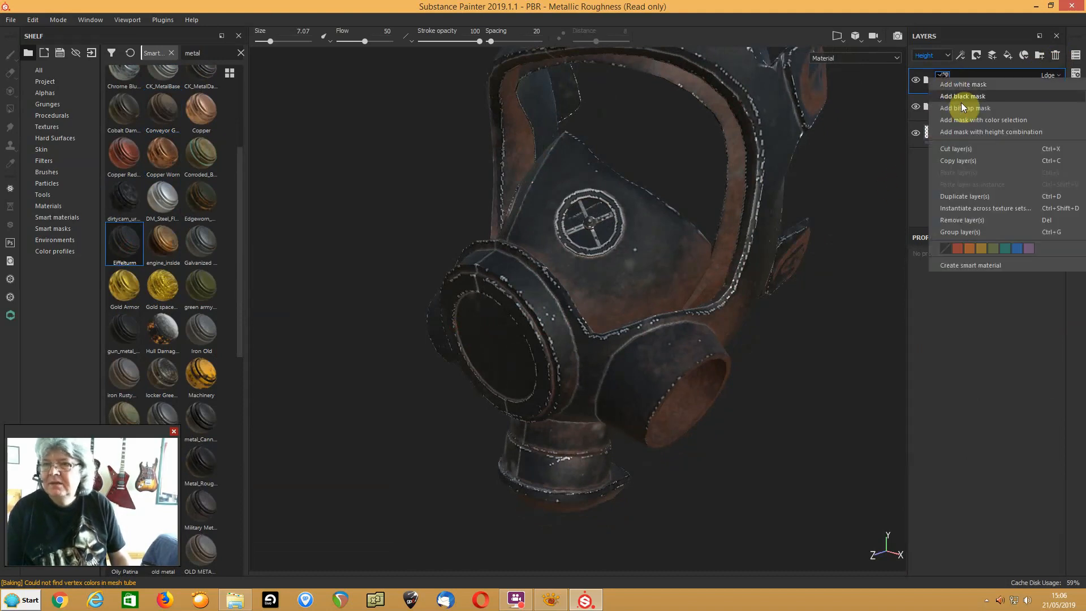
pyautogui.click(968, 120)
pyautogui.click(1035, 371)
pyautogui.click(538, 340)
pyautogui.keyDown('alt'); pyautogui.moveTo(497, 348); pyautogui.dragTo(516, 238); pyautogui.keyUp('alt')
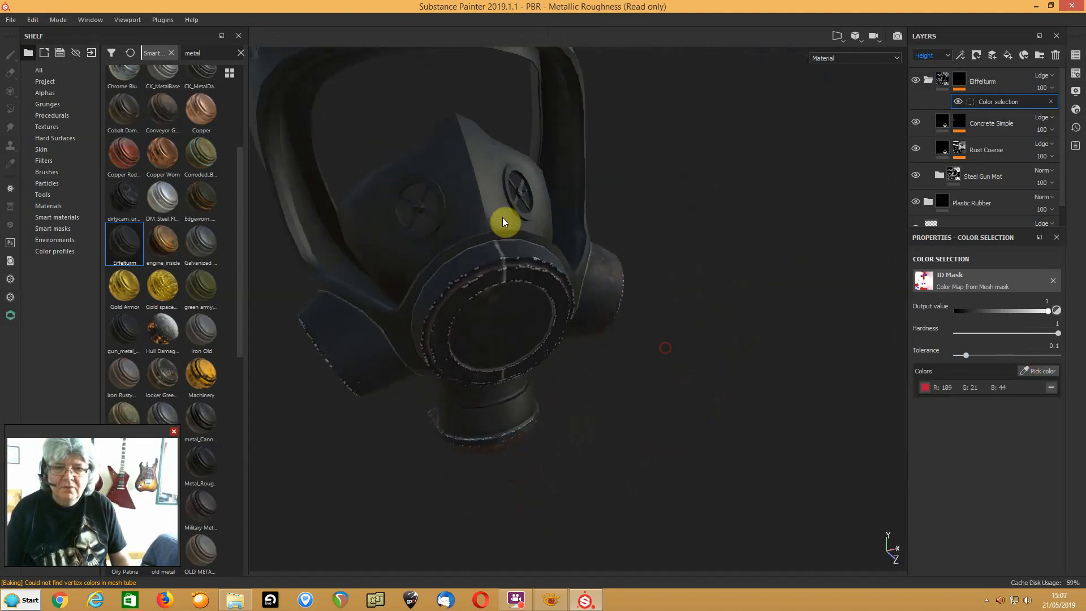
pyautogui.moveTo(511, 294)
pyautogui.keyDown('alt'); pyautogui.mouseDown()
pyautogui.moveTo(501, 251)
pyautogui.moveTo(402, 192)
pyautogui.moveTo(342, 247)
pyautogui.moveTo(185, 220)
pyautogui.moveTo(165, 189)
pyautogui.moveTo(284, 196)
pyautogui.moveTo(400, 230)
pyautogui.moveTo(407, 140)
pyautogui.moveTo(511, 202)
pyautogui.moveTo(594, 228)
pyautogui.moveTo(720, 243)
pyautogui.moveTo(748, 205)
pyautogui.moveTo(747, 165)
pyautogui.moveTo(689, 245)
pyautogui.moveTo(599, 288)
pyautogui.moveTo(522, 300)
pyautogui.mouseUp(); pyautogui.keyUp('alt')
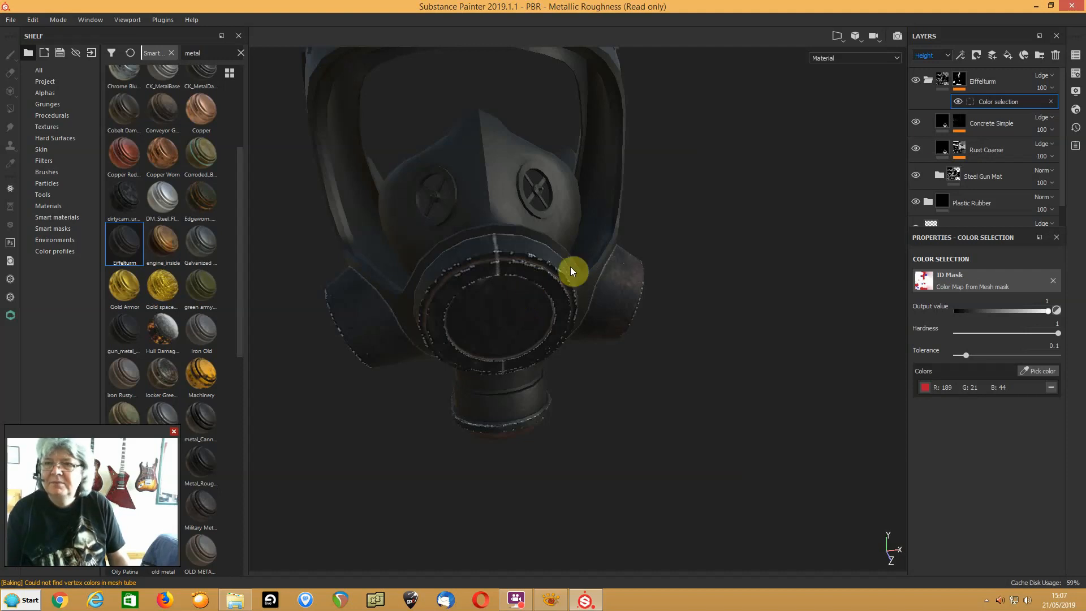
# Create a folder above the Eiffelturm layer and name it Bits
pyautogui.click(935, 80)
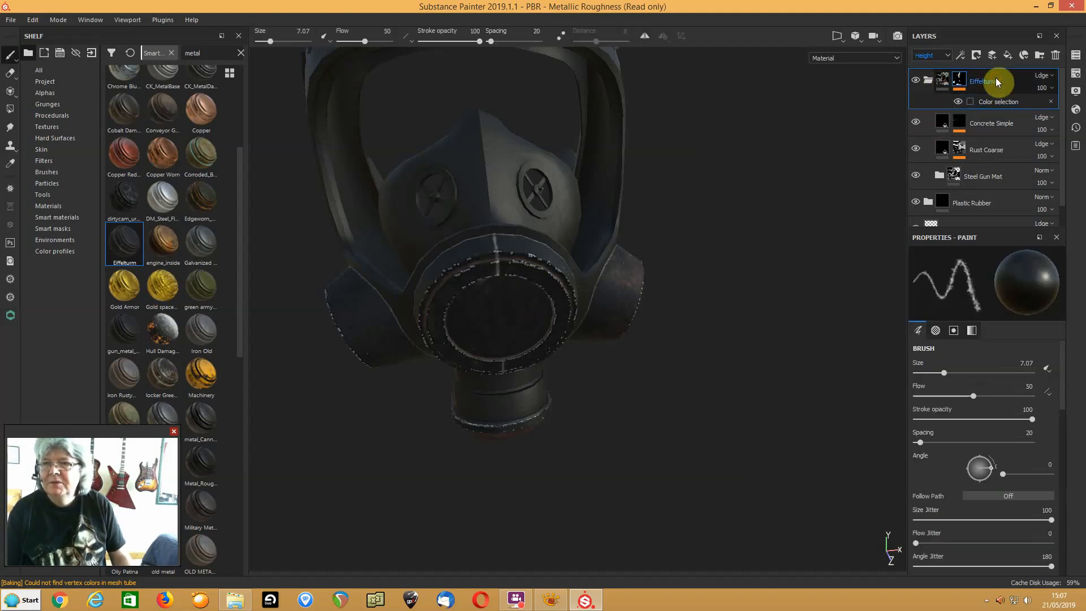
pyautogui.click(1039, 54)
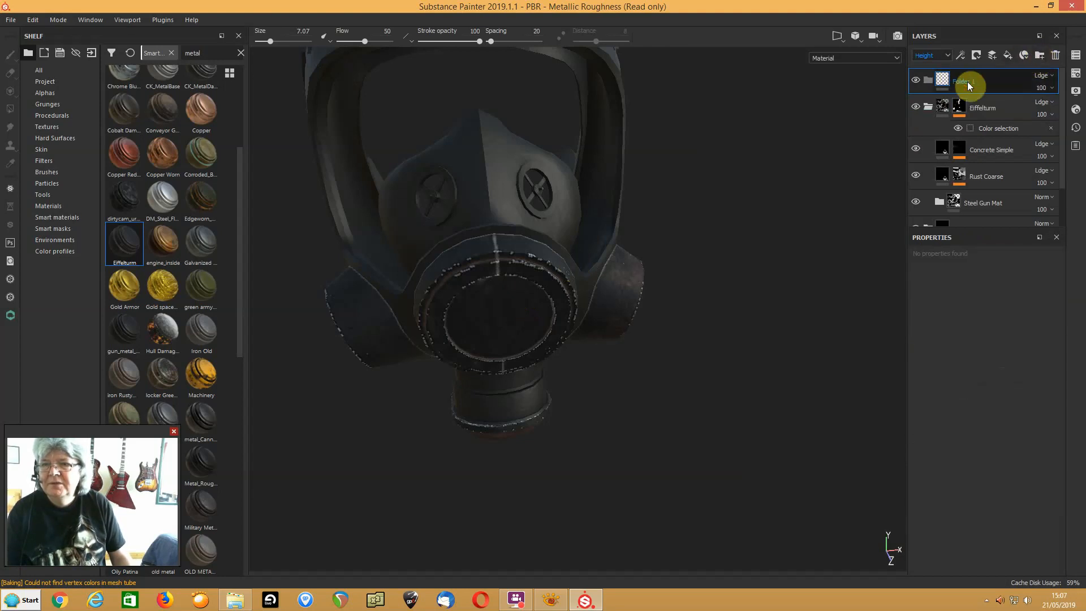
pyautogui.doubleClick(965, 82)
pyautogui.write('Bl')
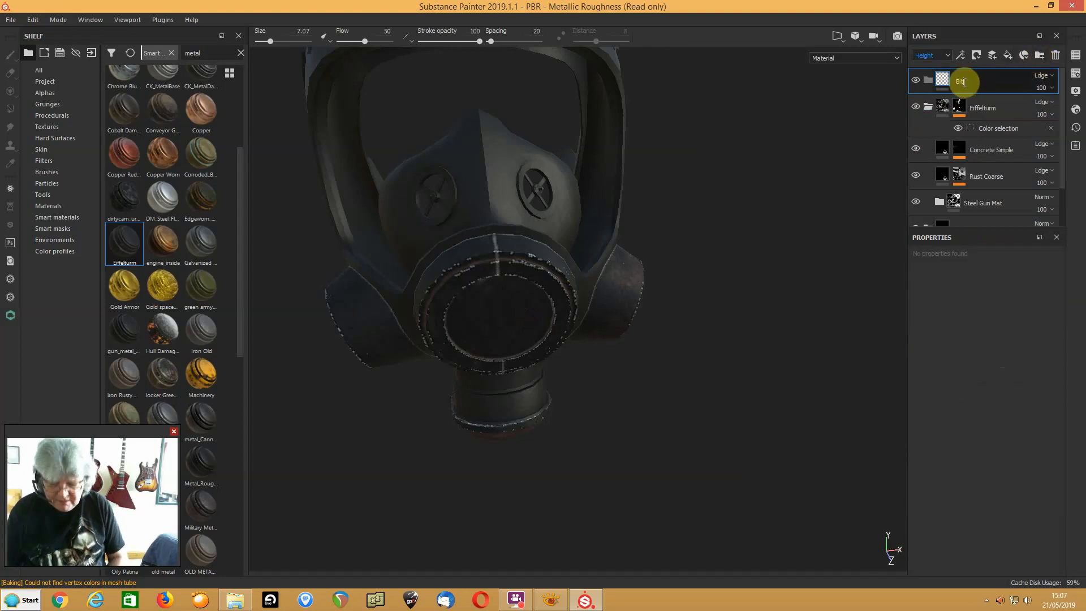
# Try to place the Eiffelturm layer inside the Bits folder
pyautogui.moveTo(967, 82); pyautogui.dragTo(946, 80)
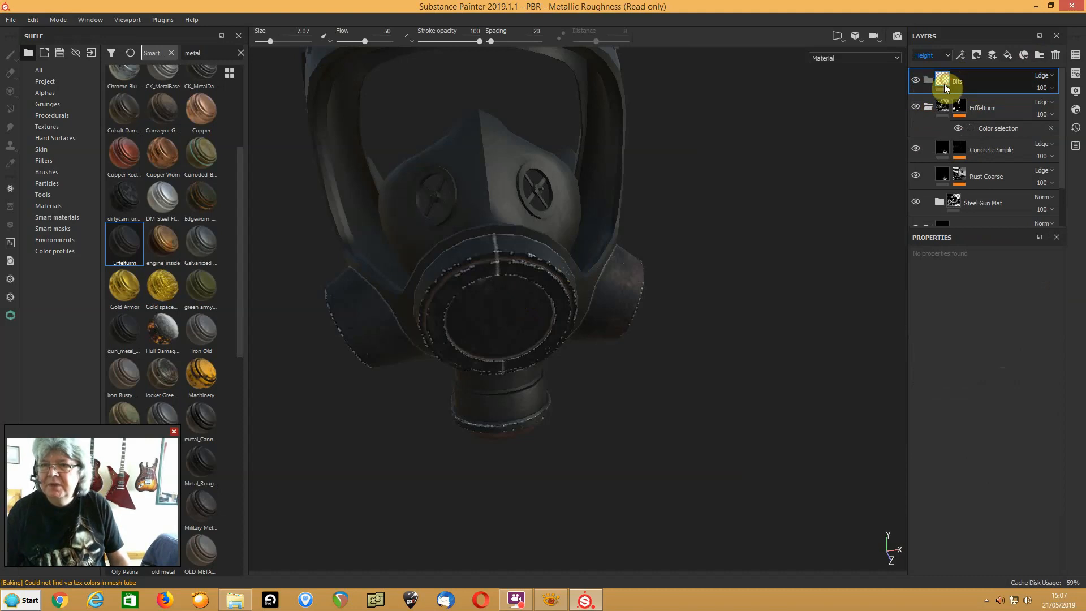
pyautogui.click(927, 108)
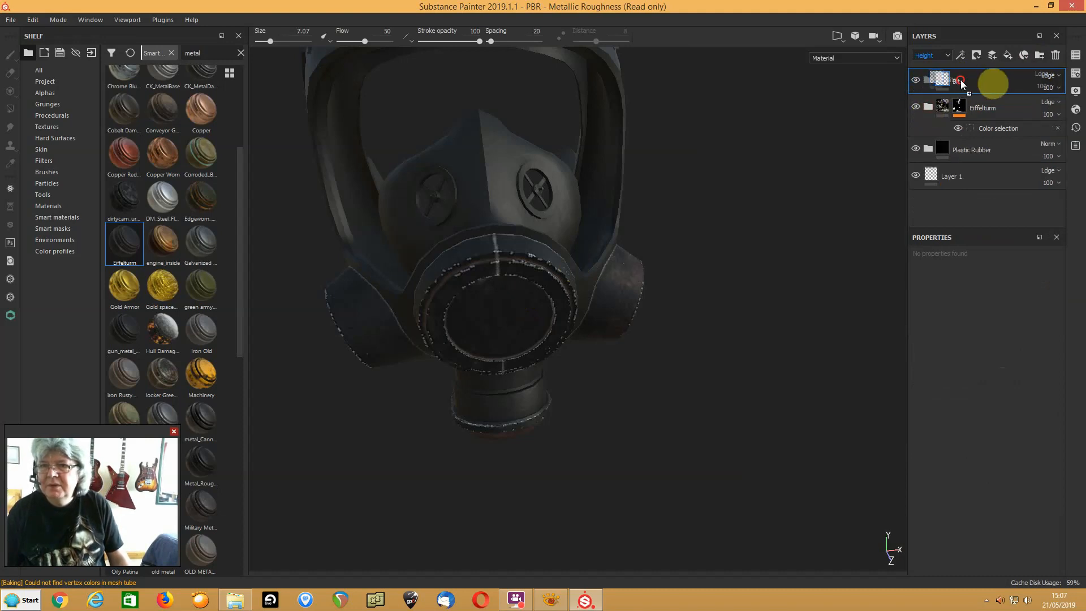
pyautogui.click(927, 109)
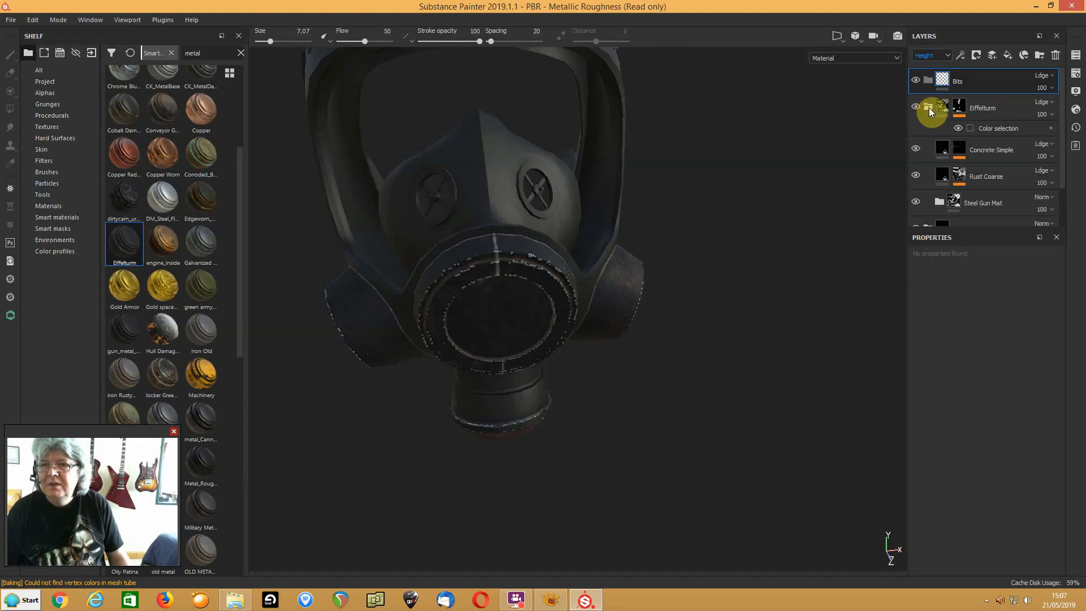
pyautogui.click(940, 108)
pyautogui.click(949, 81)
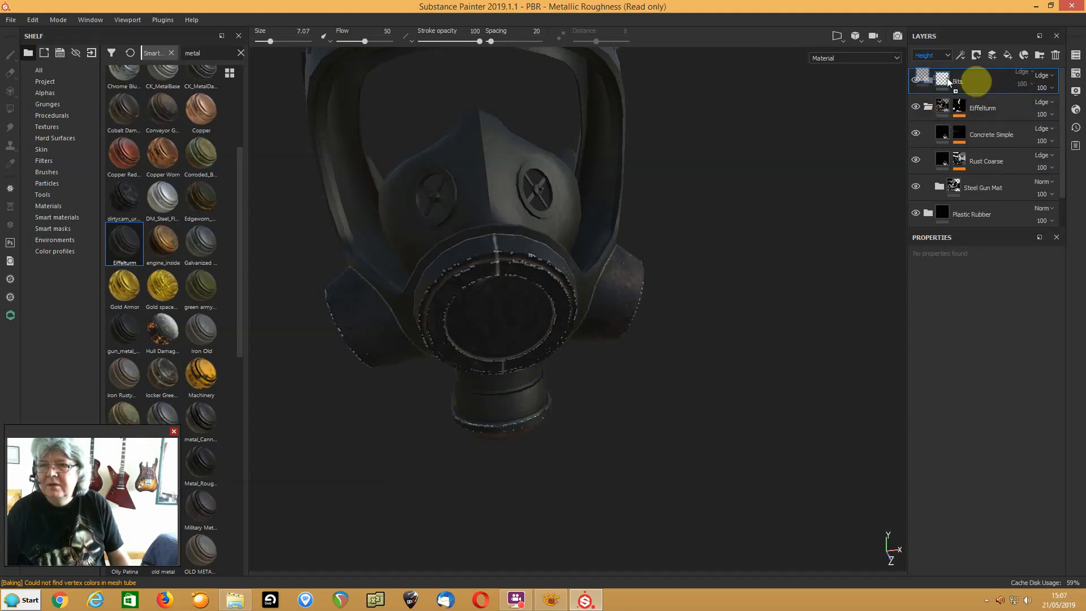
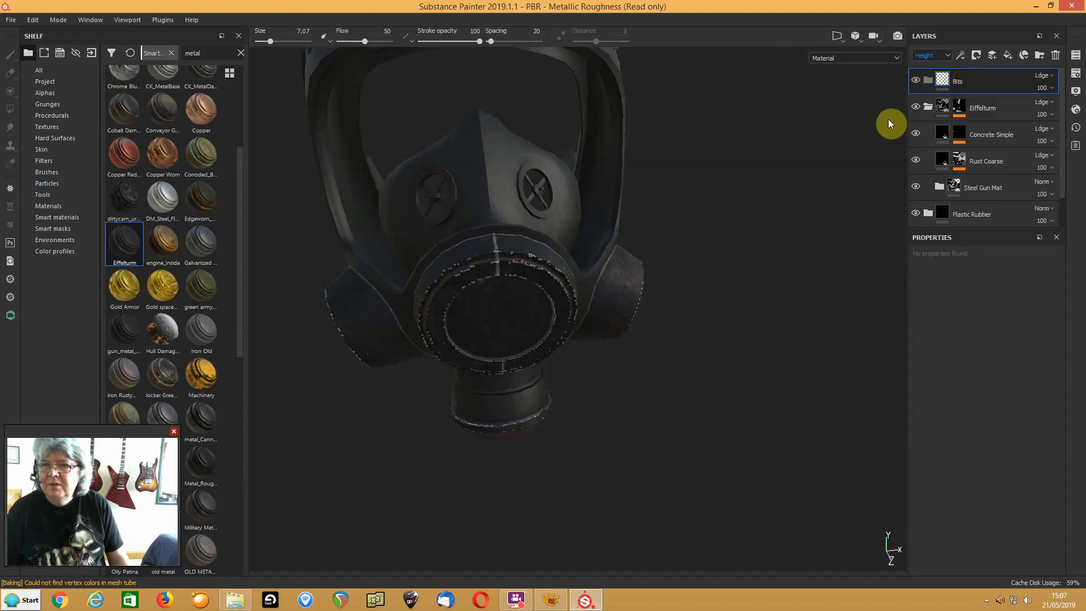
pyautogui.click(927, 107)
pyautogui.click(929, 106)
pyautogui.click(930, 107)
pyautogui.click(943, 106)
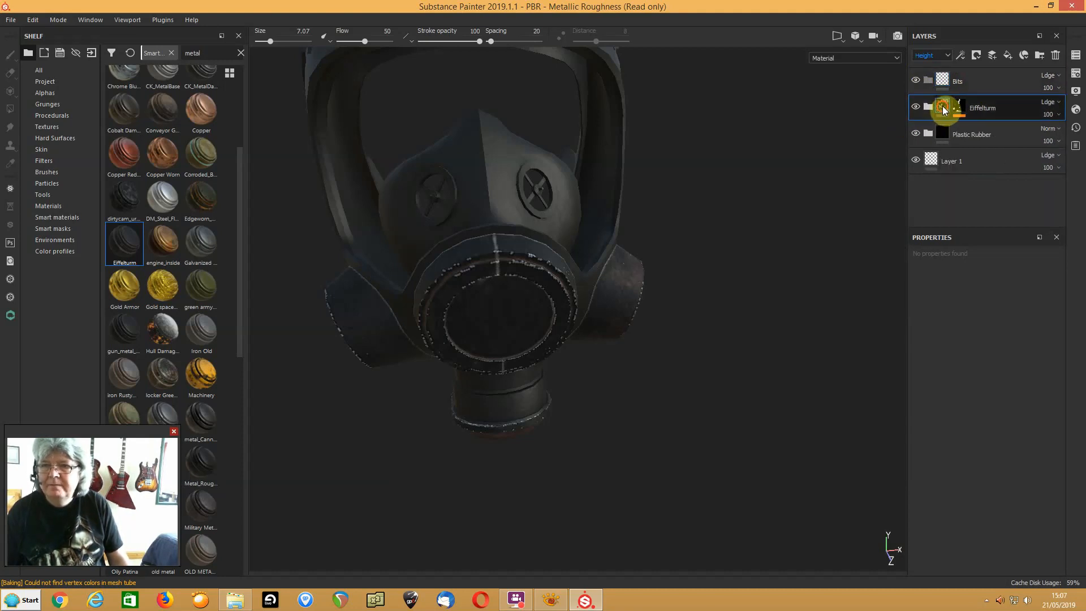
pyautogui.click(946, 84)
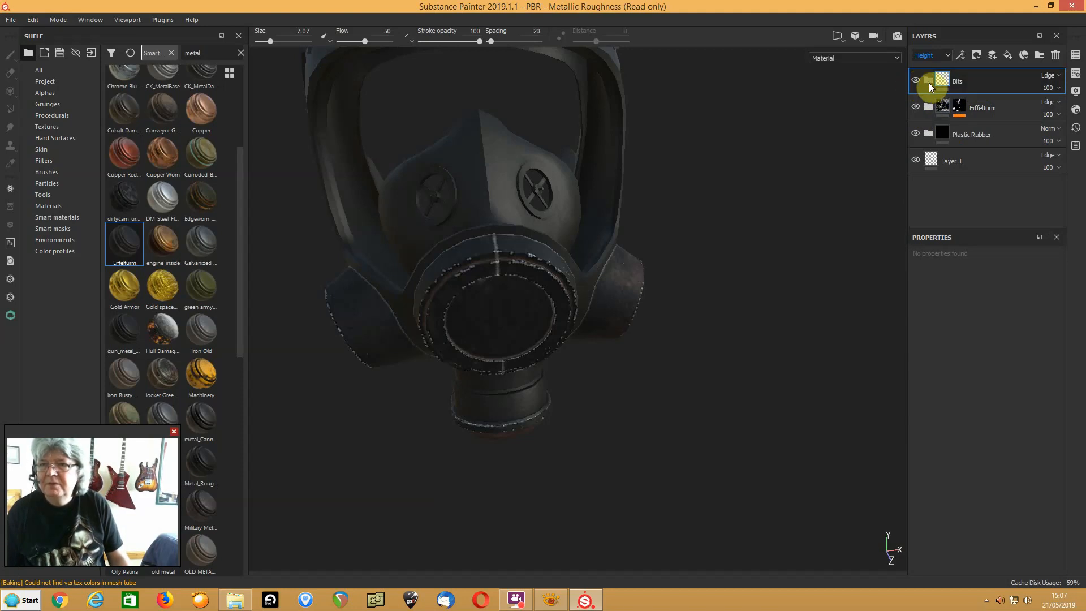
# Undo the creation of the Bits folder
pyautogui.moveTo(945, 81)
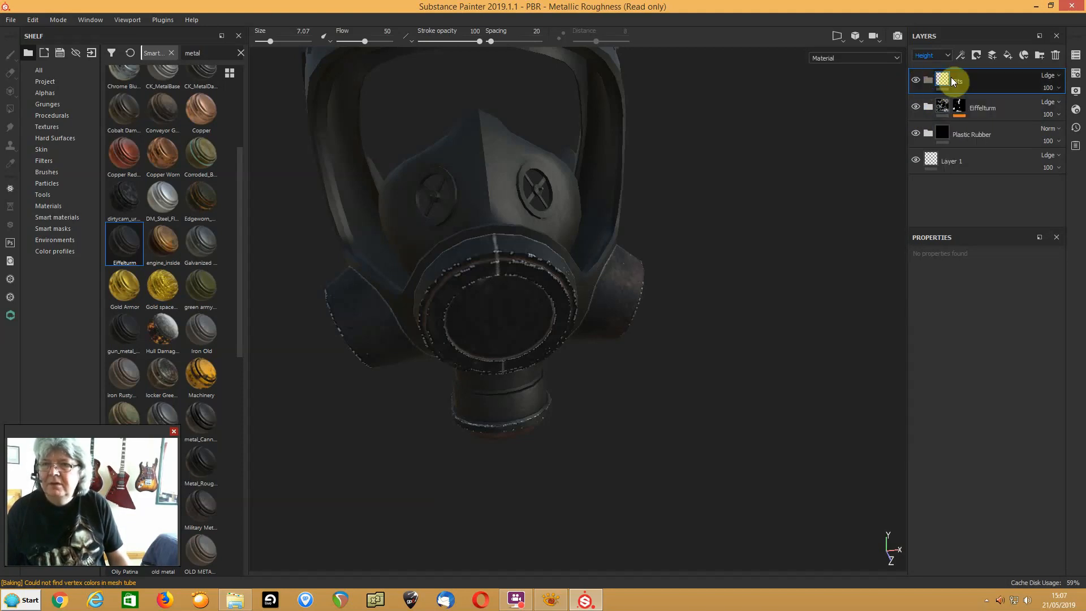
pyautogui.hotkey('ctrl', 'z')
pyautogui.hotkey('ctrl', 'z')
pyautogui.hotkey('ctrl', 'z')
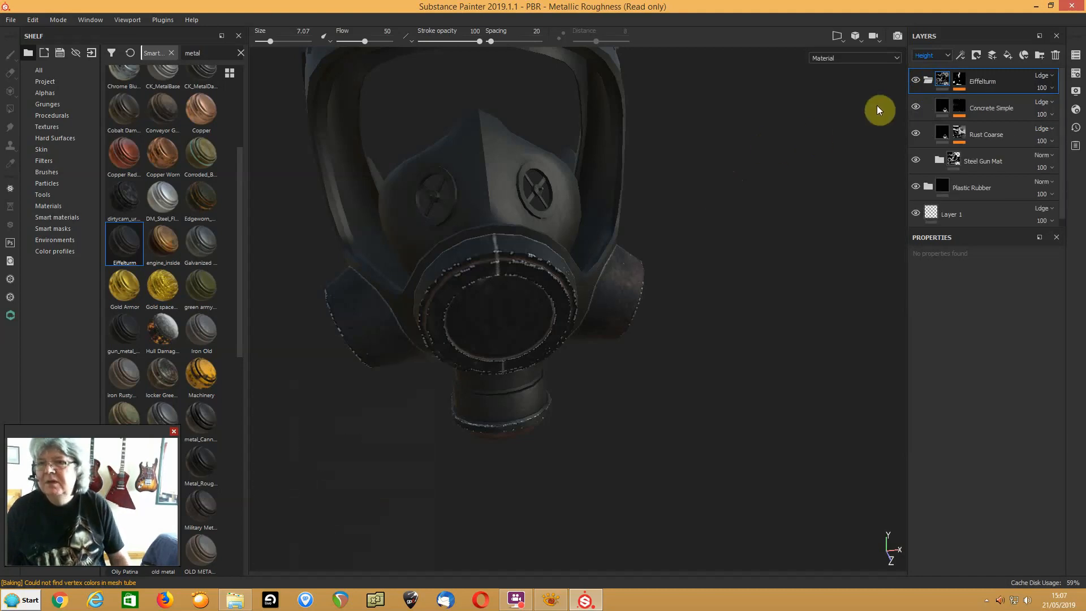
# Create a new folder above the Eiffelturm layer and move the Eiffelturm layer into it
pyautogui.click(930, 80)
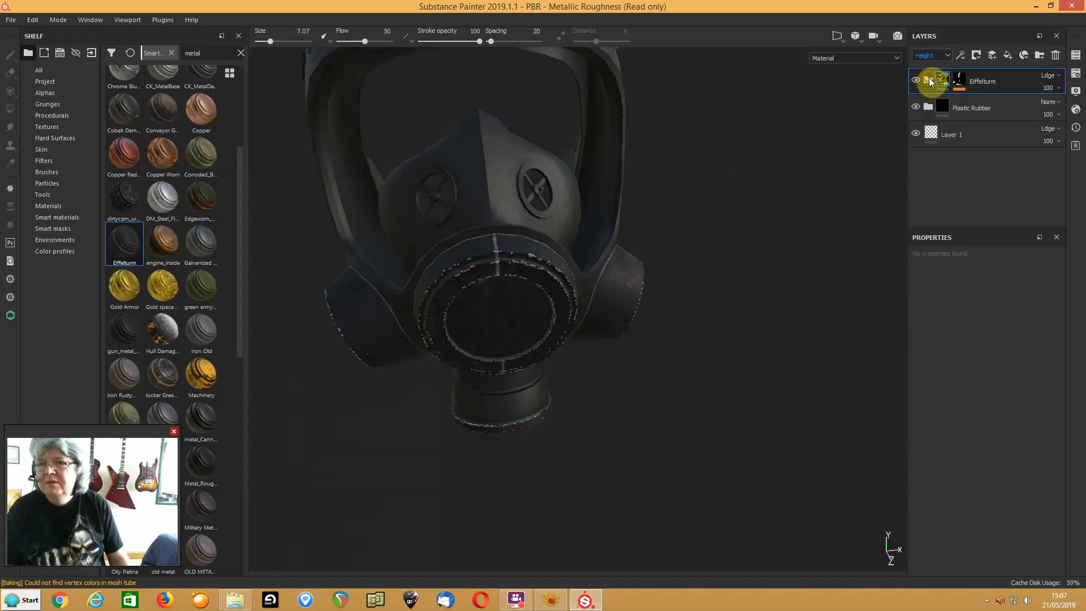
pyautogui.click(1037, 55)
pyautogui.click(928, 107)
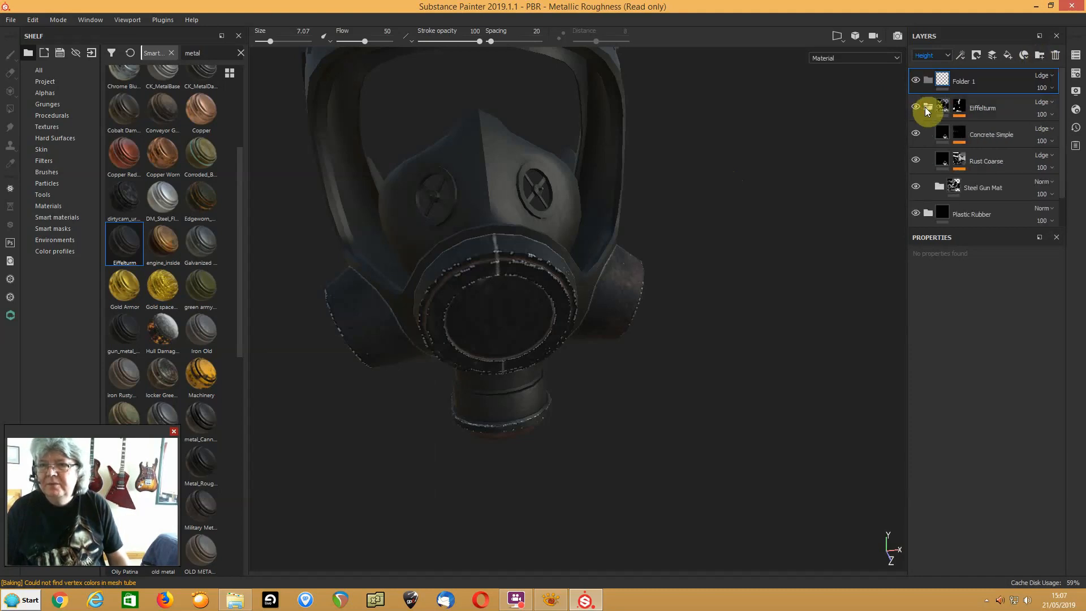
pyautogui.click(928, 107)
pyautogui.click(942, 108)
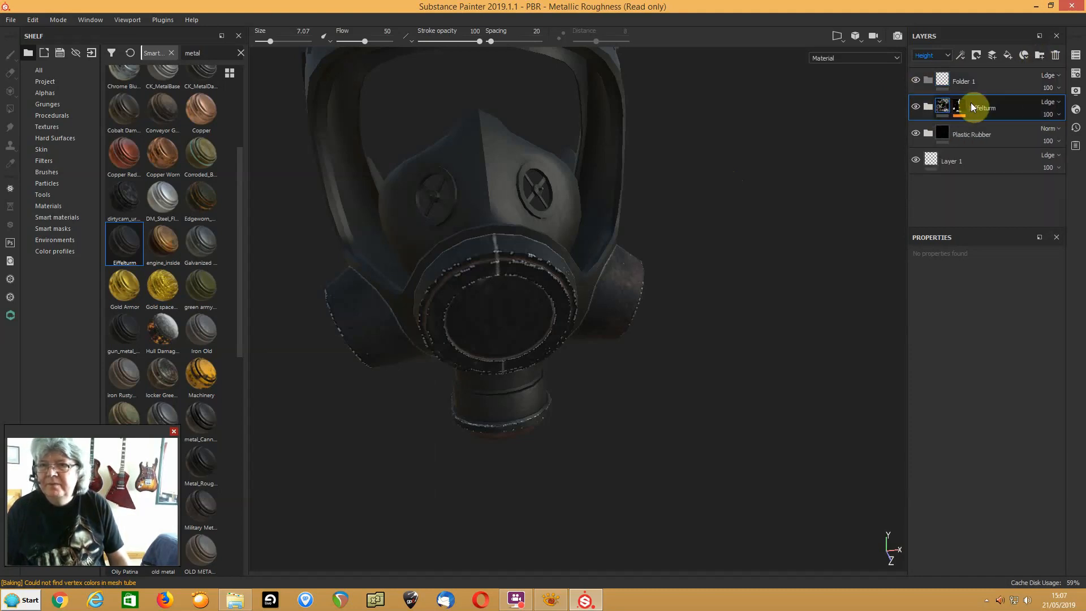
pyautogui.moveTo(1003, 106); pyautogui.dragTo(998, 79)
# Mask the new folder by colour selection, picking the red ID colour from the front filter
pyautogui.click(951, 82)
pyautogui.rightClick(950, 77)
pyautogui.click(969, 118)
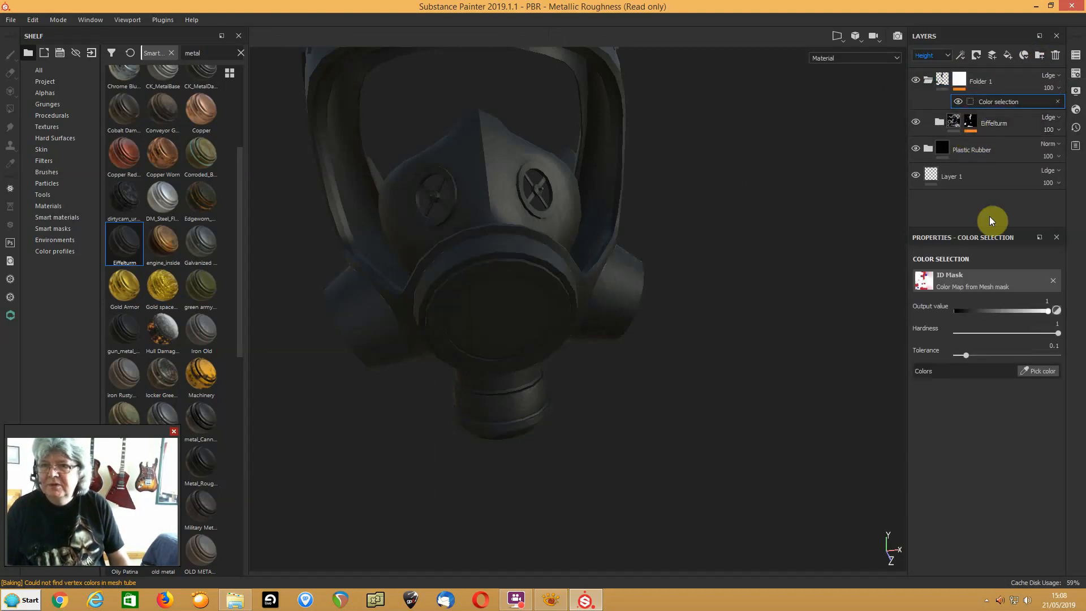
pyautogui.click(1047, 371)
pyautogui.click(499, 291)
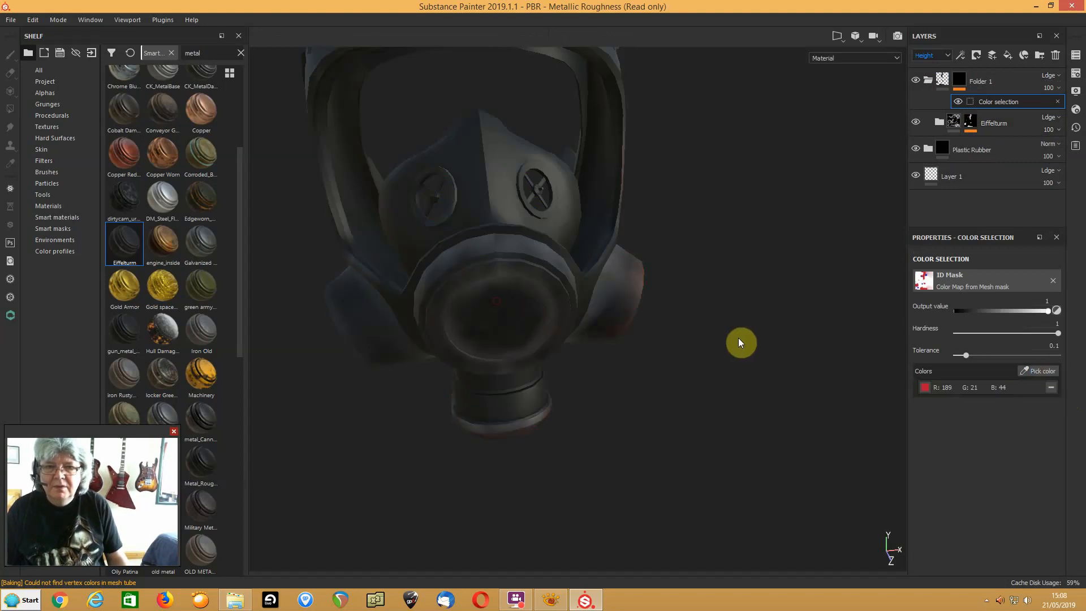
pyautogui.keyDown('alt'); pyautogui.moveTo(317, 408); pyautogui.dragTo(284, 357); pyautogui.keyUp('alt')
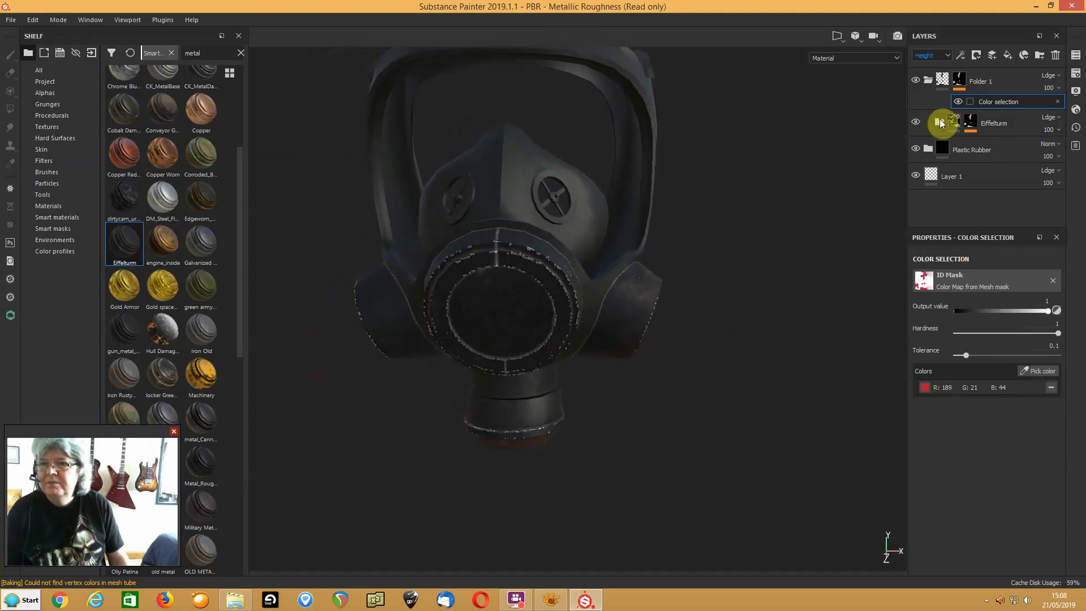
# Add a paint layer above the Eiffelturm layer inside the folder and set its blending mode to Passthrough
pyautogui.click(998, 118)
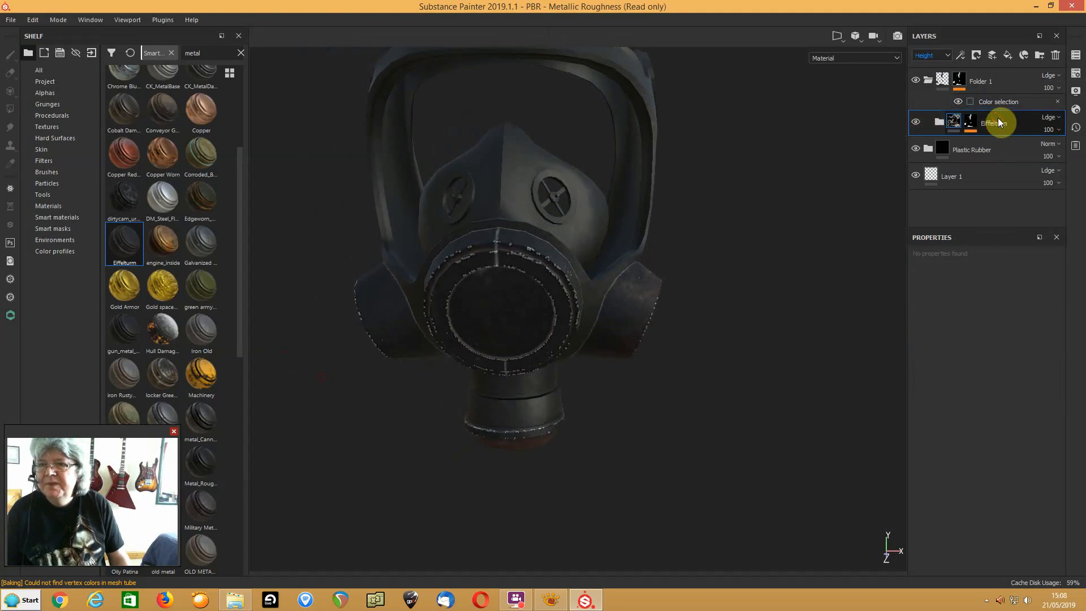
pyautogui.click(992, 55)
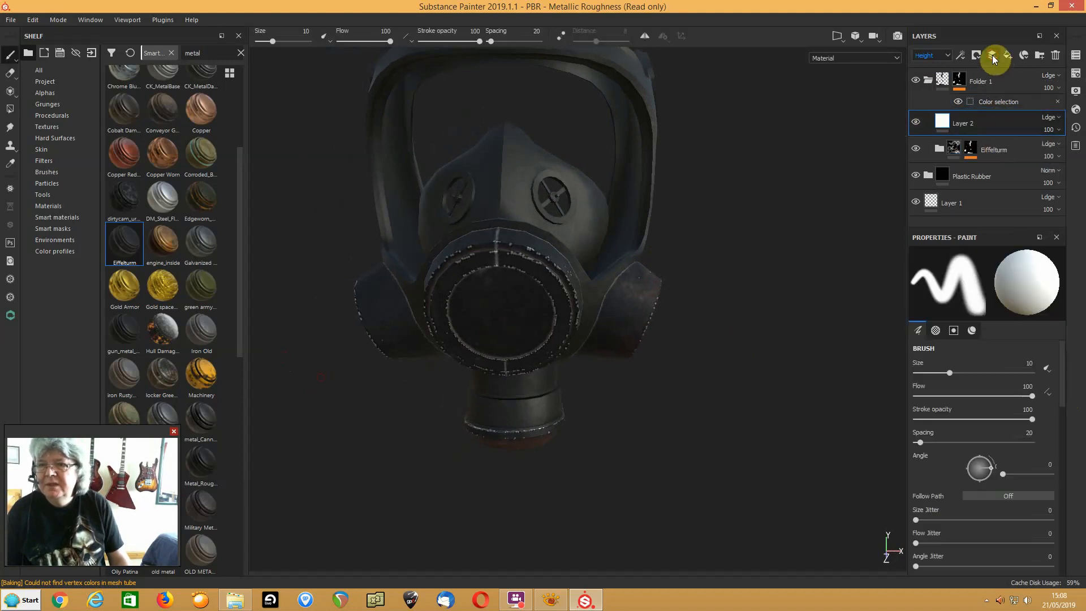
pyautogui.click(1050, 117)
pyautogui.click(1035, 140)
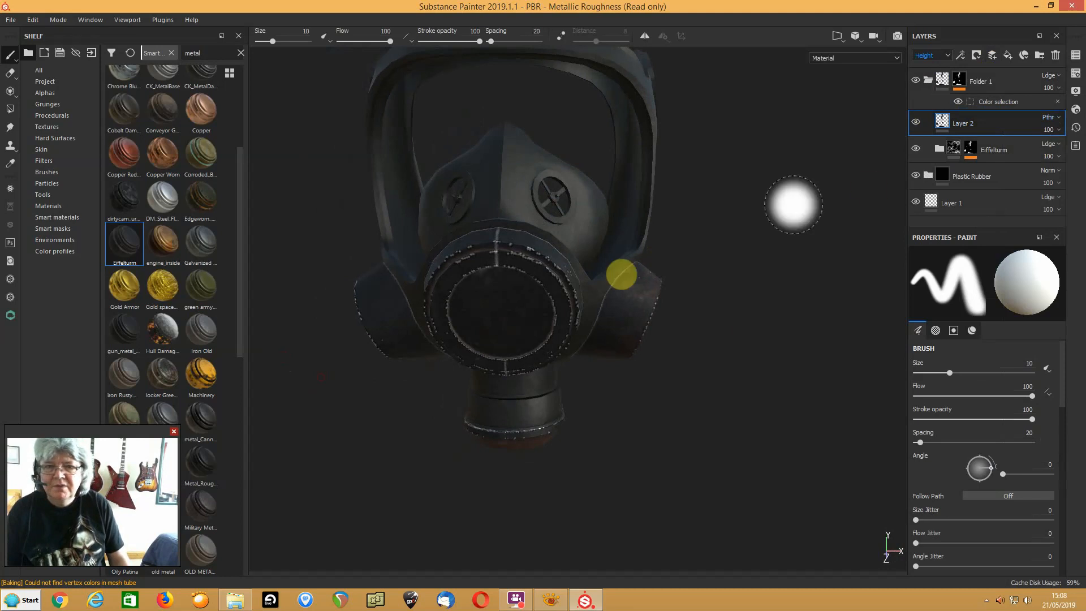
# Reduce the paint brush size to 3.46 and switch to the Clone tool
pyautogui.scroll(-2, 529, 322)
pyautogui.scroll(5, 528, 323)
pyautogui.keyDown('ctrl'); pyautogui.moveTo(592, 330); pyautogui.dragTo(556, 328, button='right'); pyautogui.keyUp('ctrl')
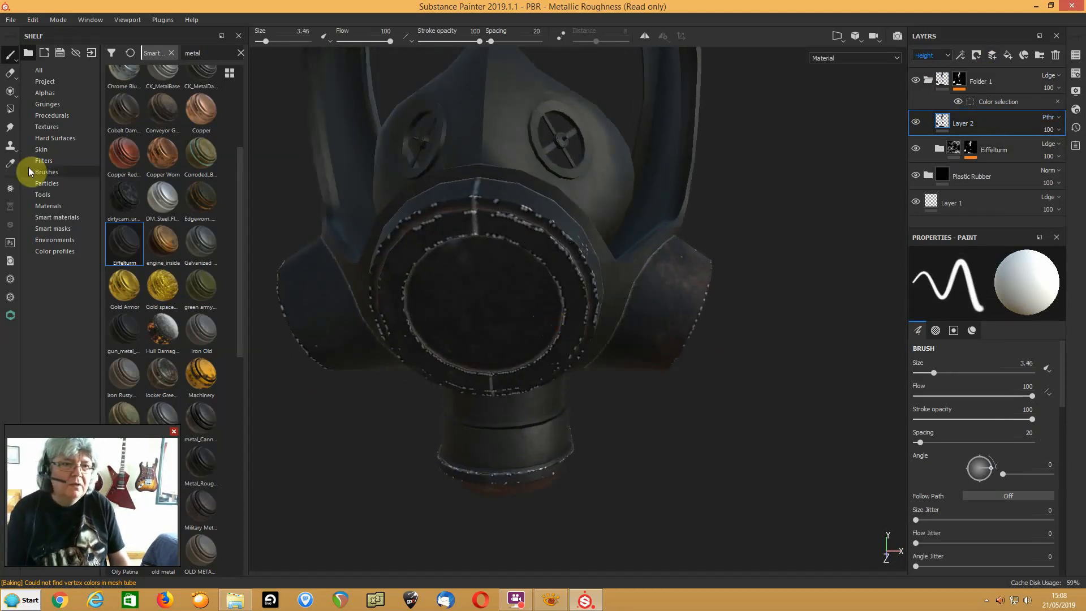
pyautogui.click(11, 146)
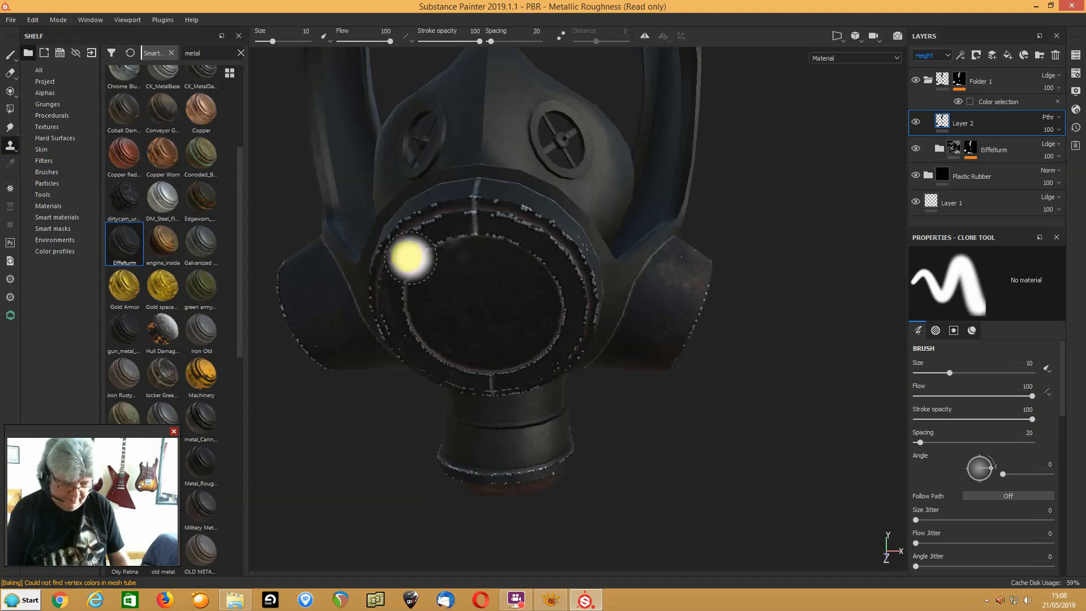
# Raise the mask texture set's resolution to 2048
pyautogui.keyDown('alt'); pyautogui.moveTo(420, 242); pyautogui.dragTo(515, 283, button='middle'); pyautogui.keyUp('alt')
pyautogui.scroll(-2, 514, 283)
pyautogui.scroll(-4, 514, 283)
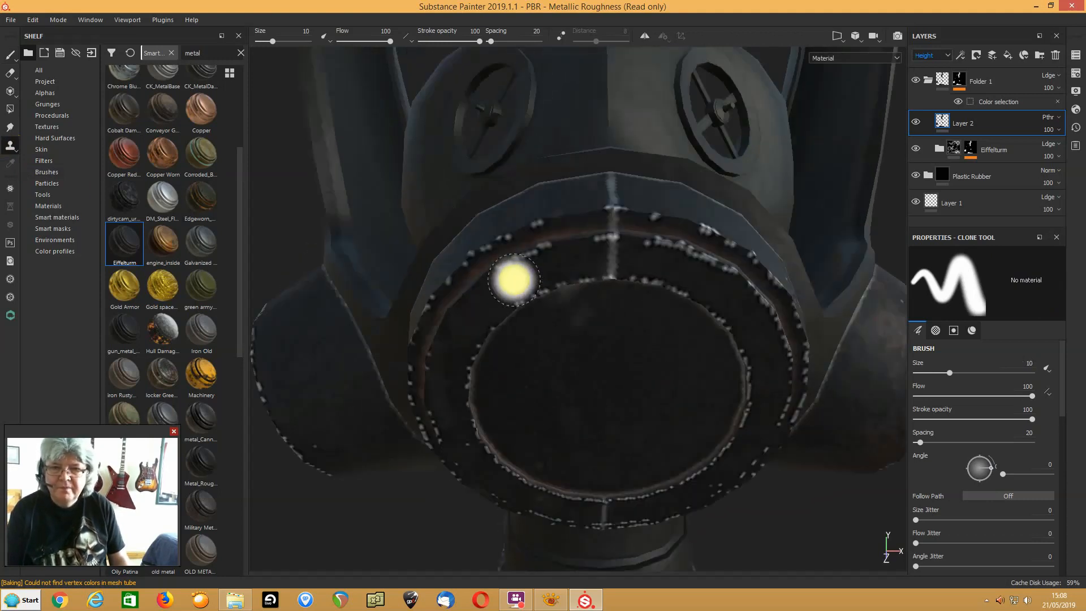
pyautogui.keyDown('alt'); pyautogui.moveTo(618, 267); pyautogui.dragTo(514, 269); pyautogui.keyUp('alt')
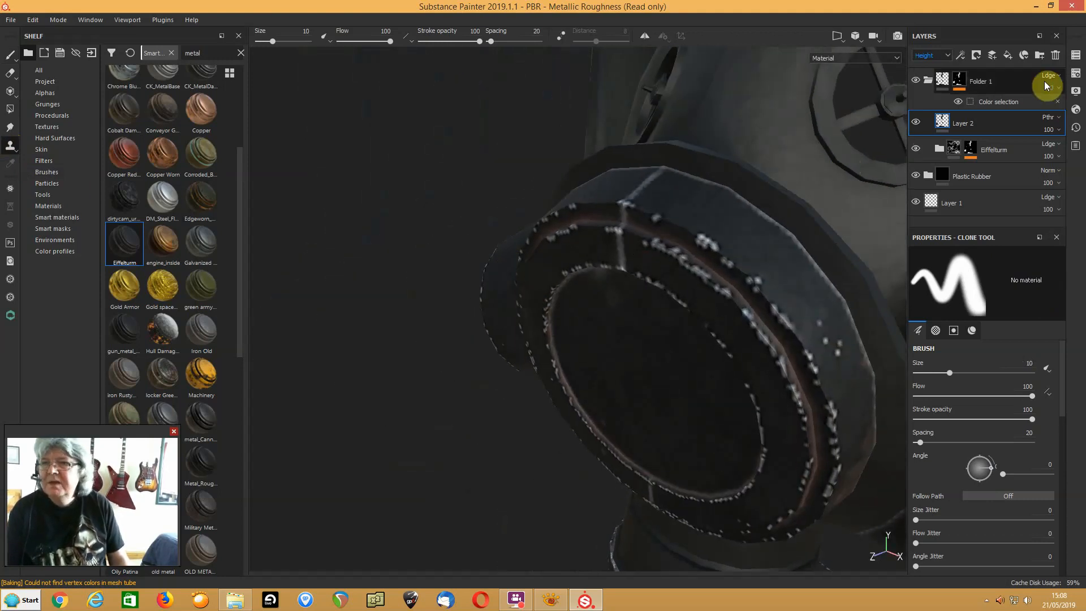
pyautogui.click(1077, 73)
pyautogui.click(877, 97)
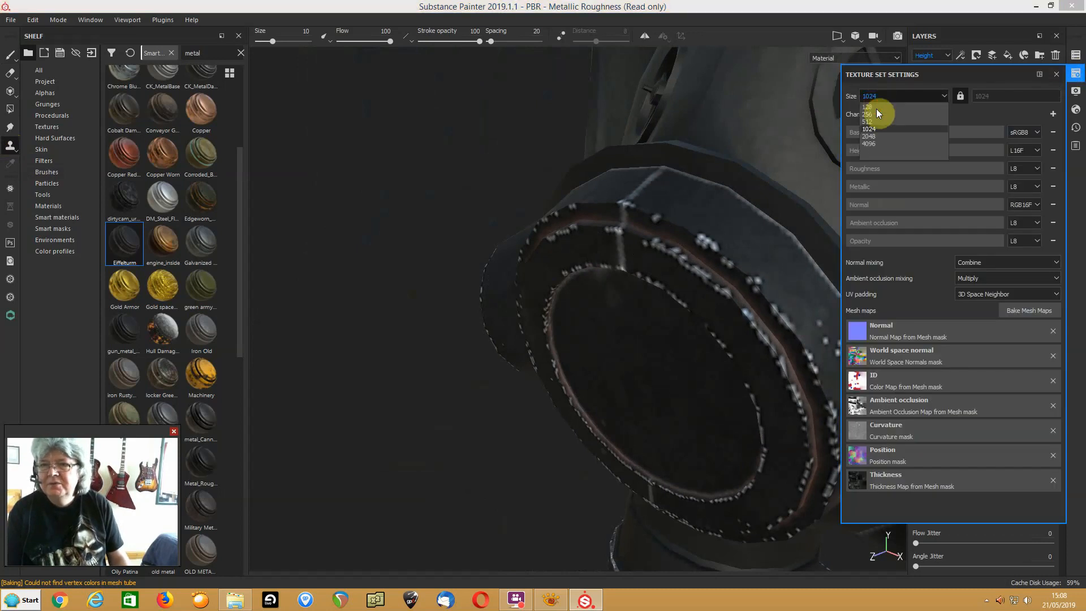
pyautogui.click(873, 133)
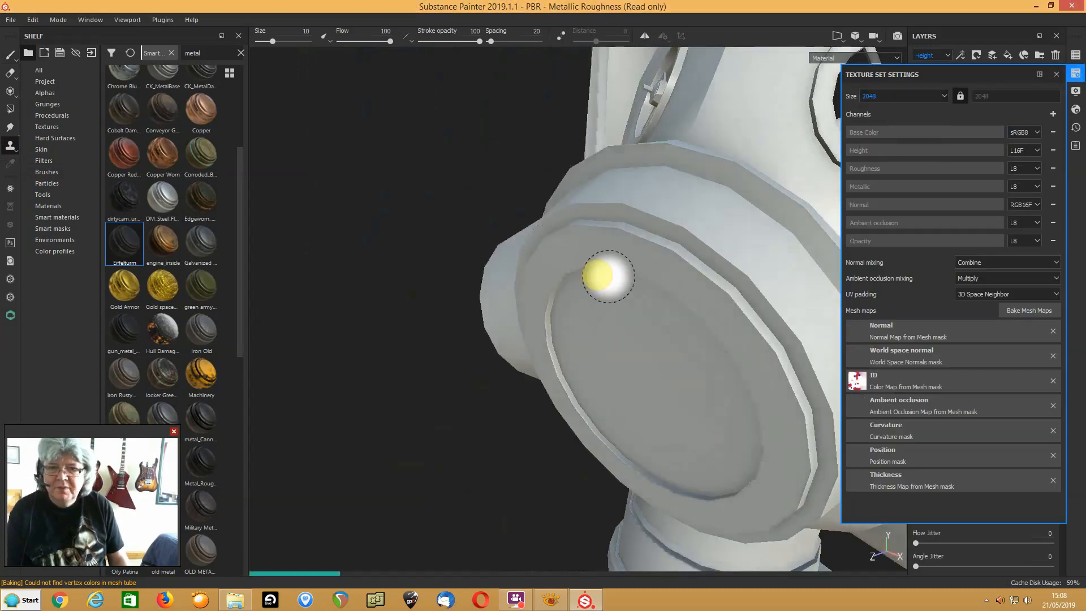
pyautogui.click(1058, 74)
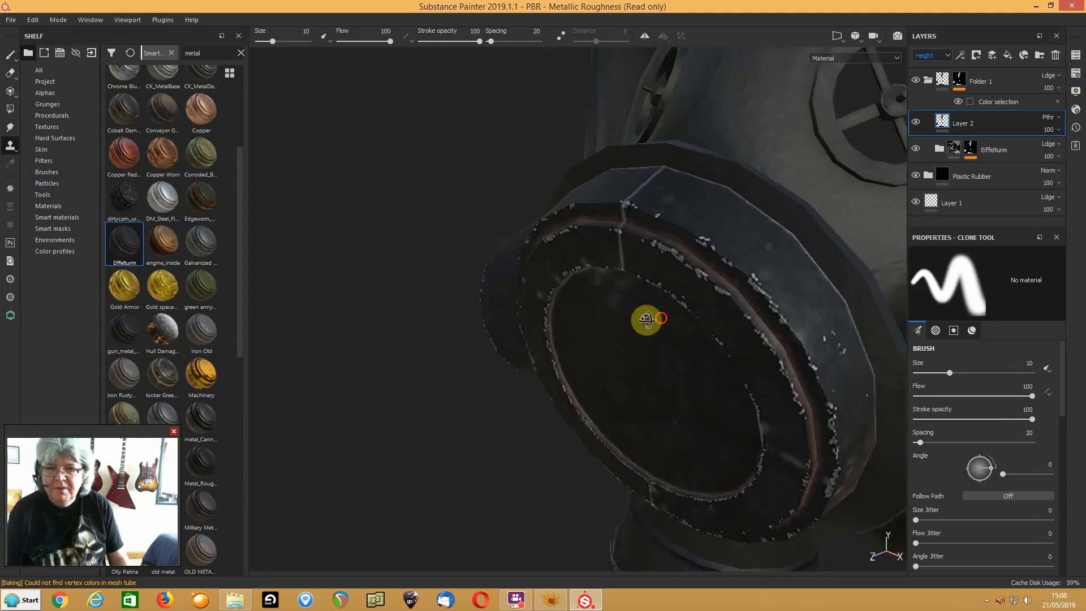
# Load the Basic Soft brush for the Clone tool and set its size to 1.4
pyautogui.keyDown('alt'); pyautogui.moveTo(666, 340); pyautogui.dragTo(611, 317); pyautogui.keyUp('alt')
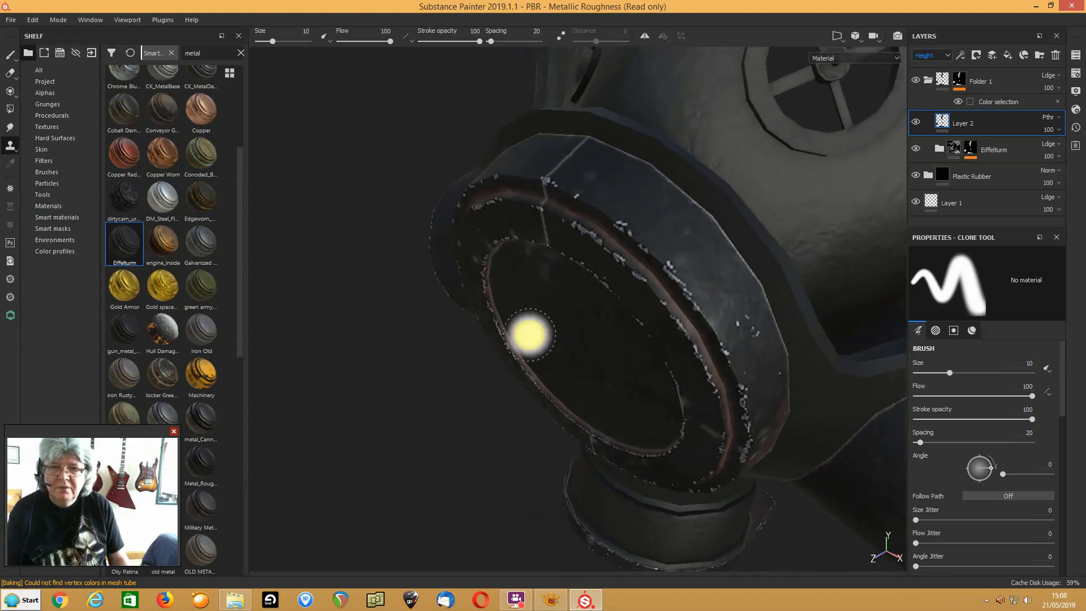
pyautogui.scroll(2, 530, 333)
pyautogui.keyDown('alt'); pyautogui.moveTo(480, 330); pyautogui.dragTo(534, 308); pyautogui.keyUp('alt')
pyautogui.keyDown('alt'); pyautogui.moveTo(621, 275); pyautogui.dragTo(554, 373); pyautogui.keyUp('alt')
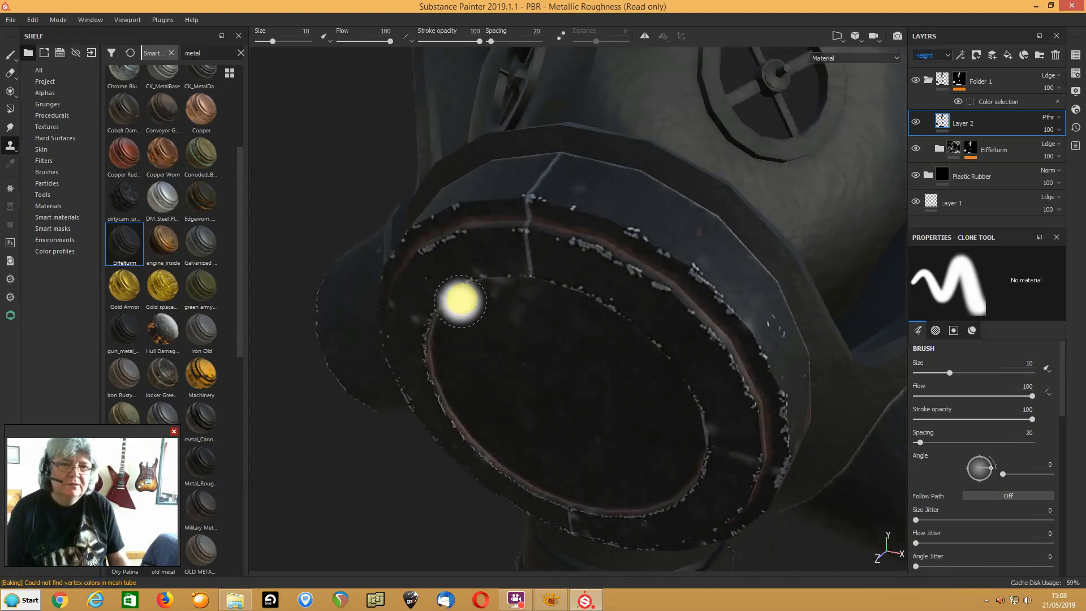
pyautogui.moveTo(10, 148)
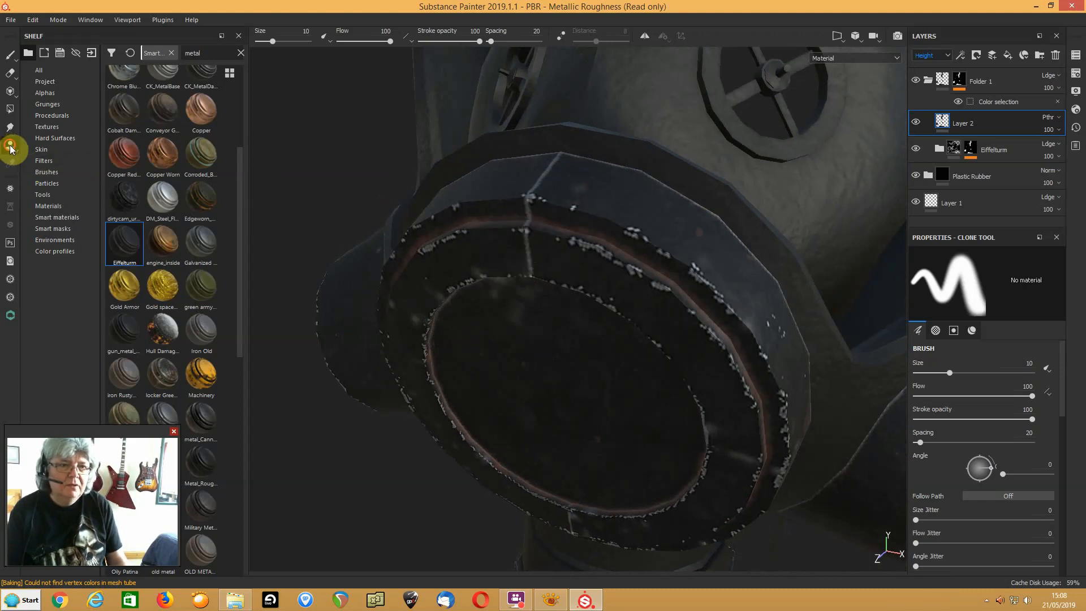
pyautogui.click(50, 145)
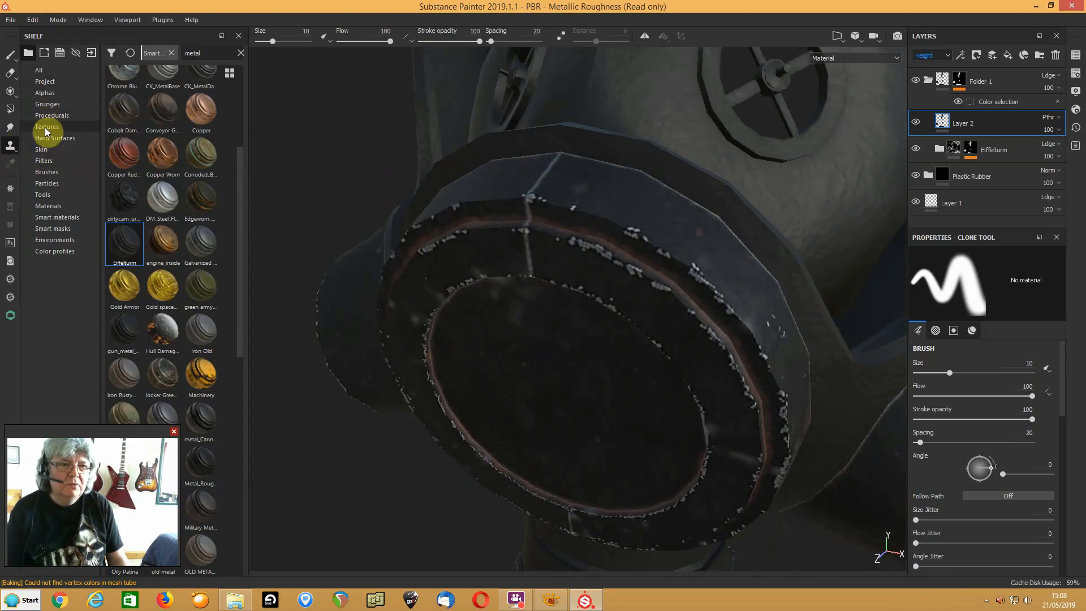
pyautogui.click(46, 172)
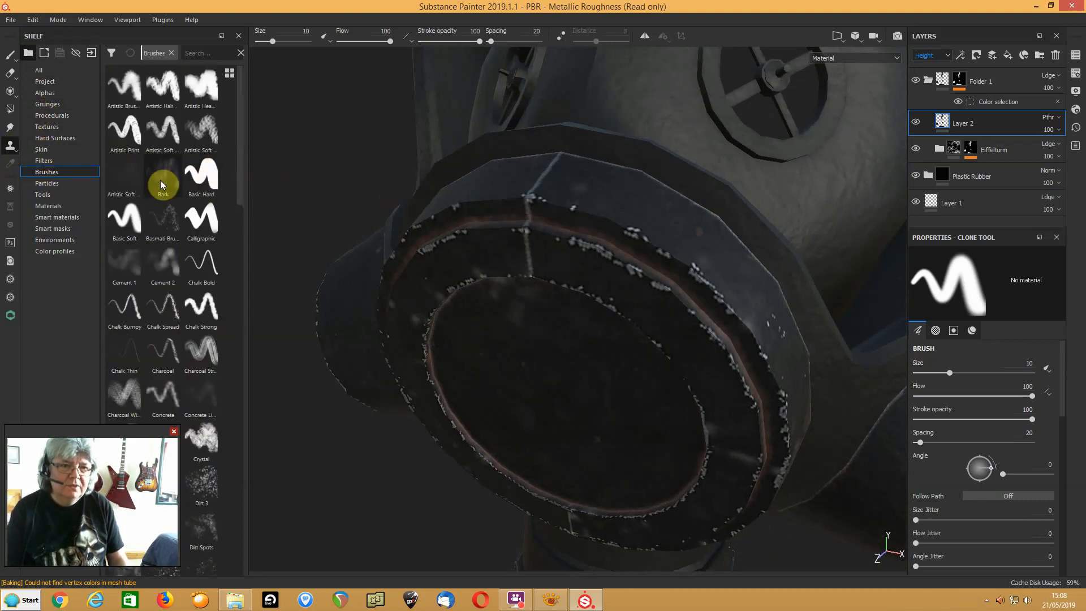
pyautogui.click(124, 215)
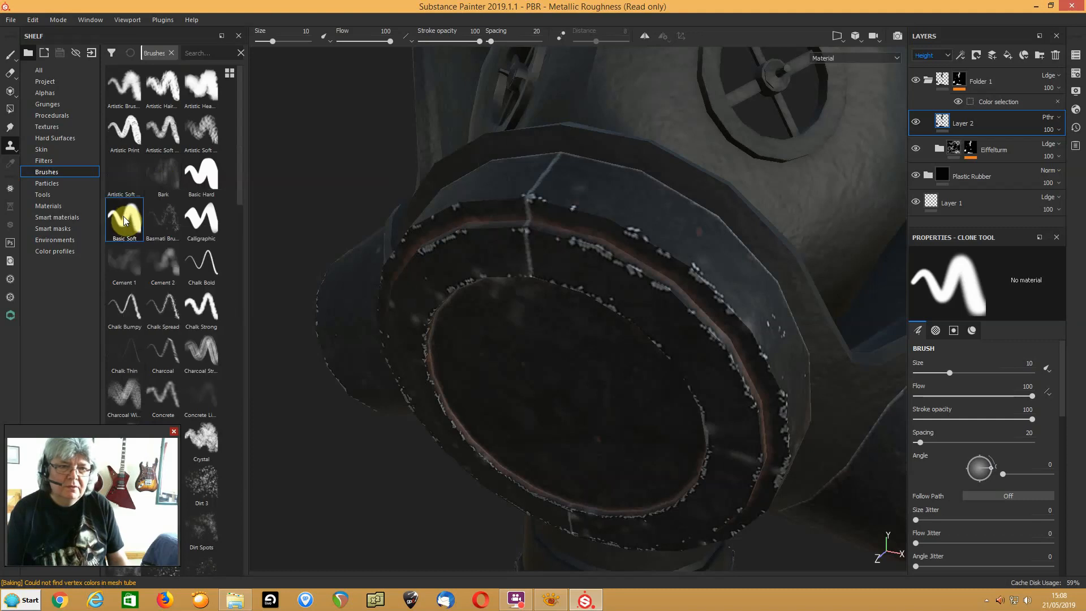
pyautogui.moveTo(595, 236)
pyautogui.keyDown('ctrl'); pyautogui.mouseDown(button='right')
pyautogui.moveTo(538, 228)
pyautogui.moveTo(548, 218)
pyautogui.mouseUp(button='right'); pyautogui.keyUp('ctrl')
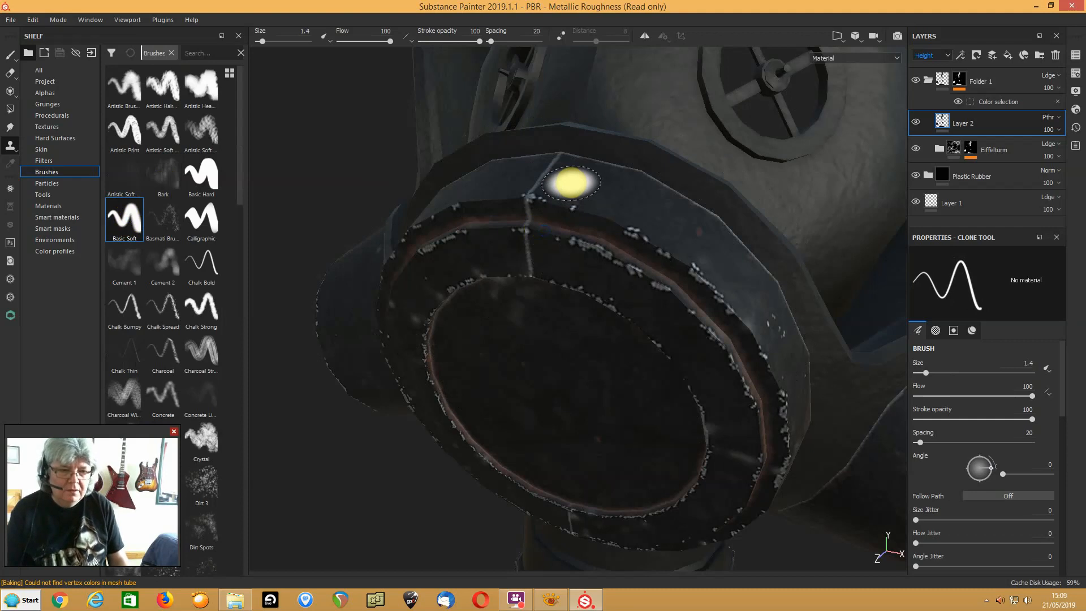
# Select Layer 2 and set the clone source beside the vertical seam on the front filter's upper rim
pyautogui.click(950, 120)
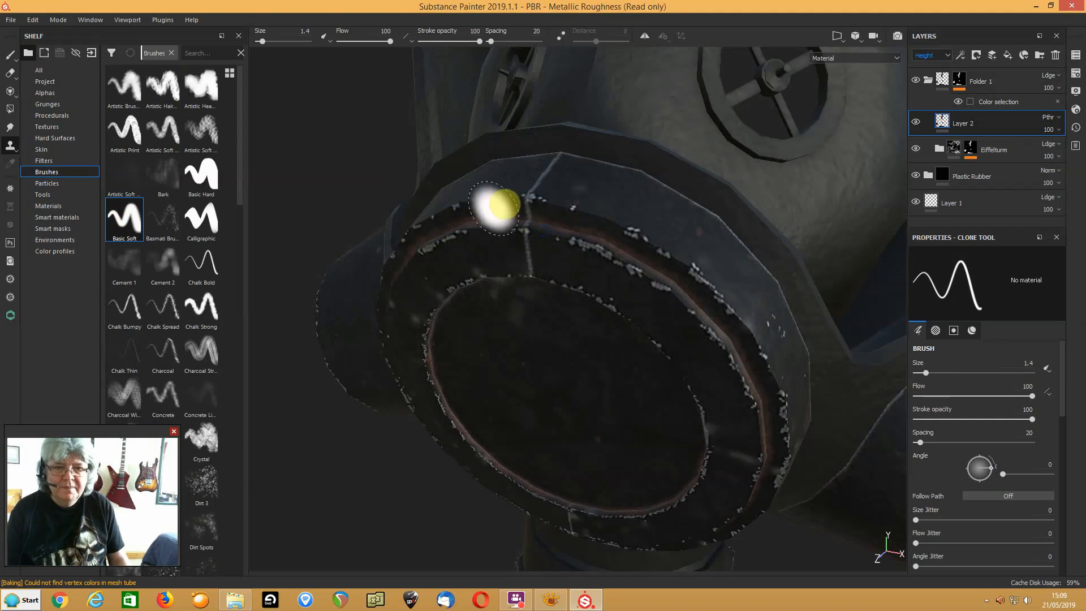
pyautogui.press('v')
pyautogui.click(571, 188)
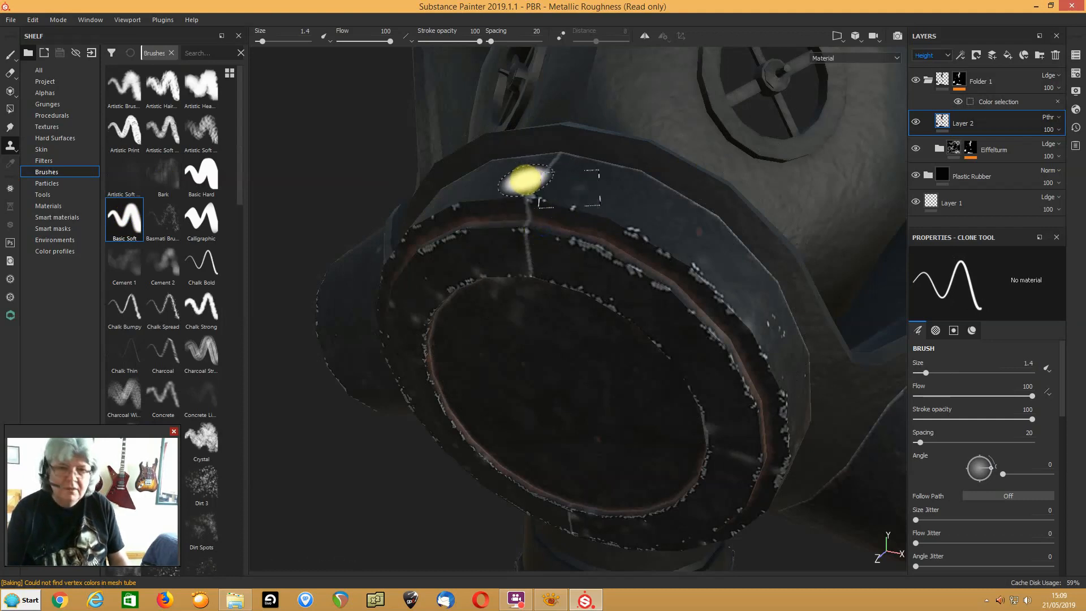
pyautogui.keyDown('alt'); pyautogui.moveTo(528, 179); pyautogui.dragTo(533, 224); pyautogui.keyUp('alt')
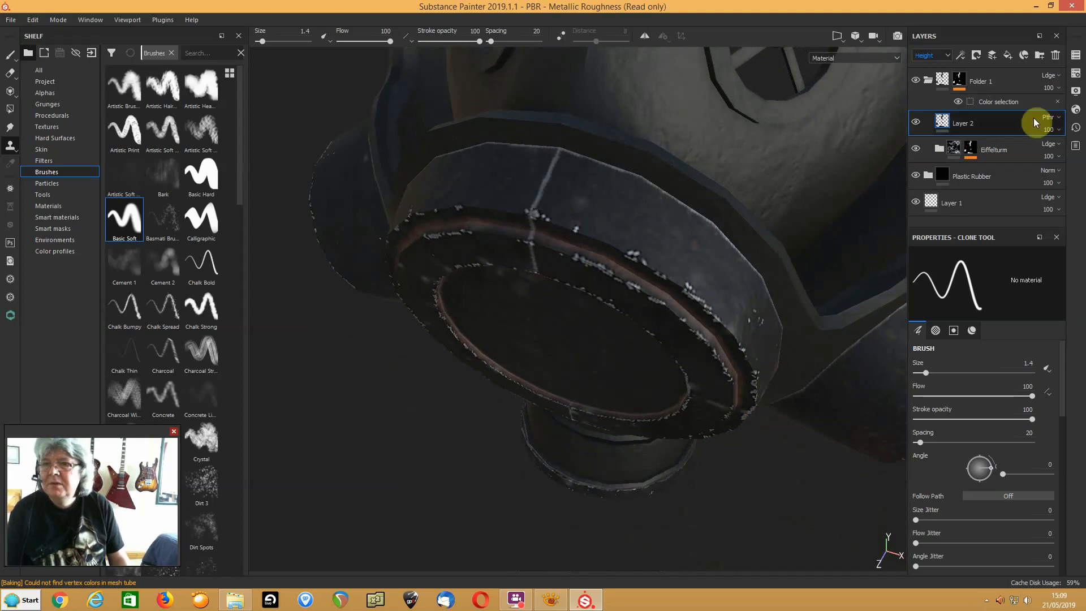
# Try the Replace and Normal blending modes on Layer 2 while cloning over the front filter's rim seam
pyautogui.click(1054, 119)
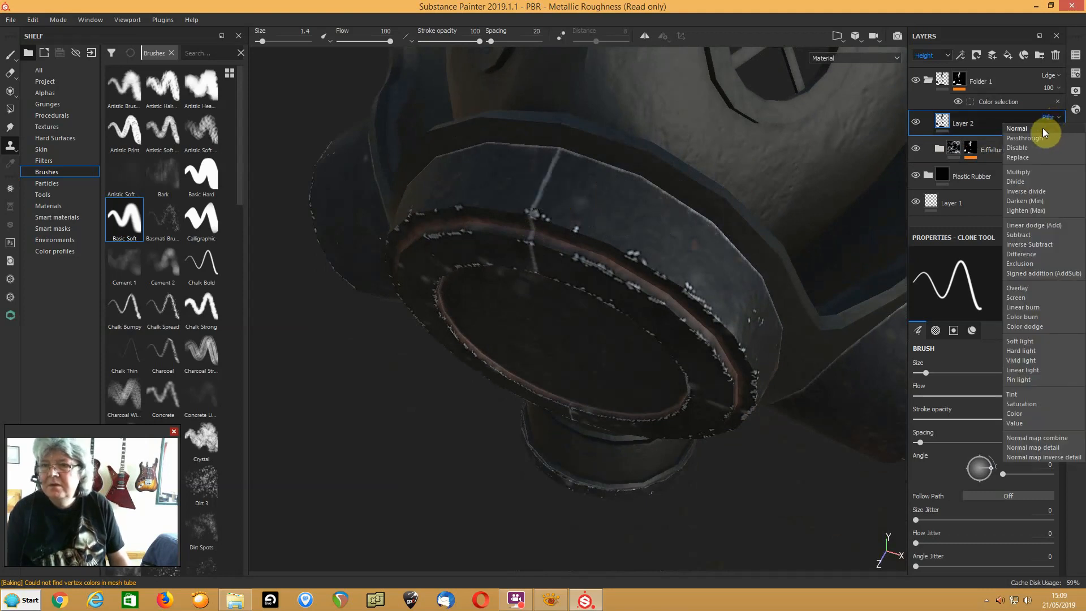
pyautogui.click(1022, 159)
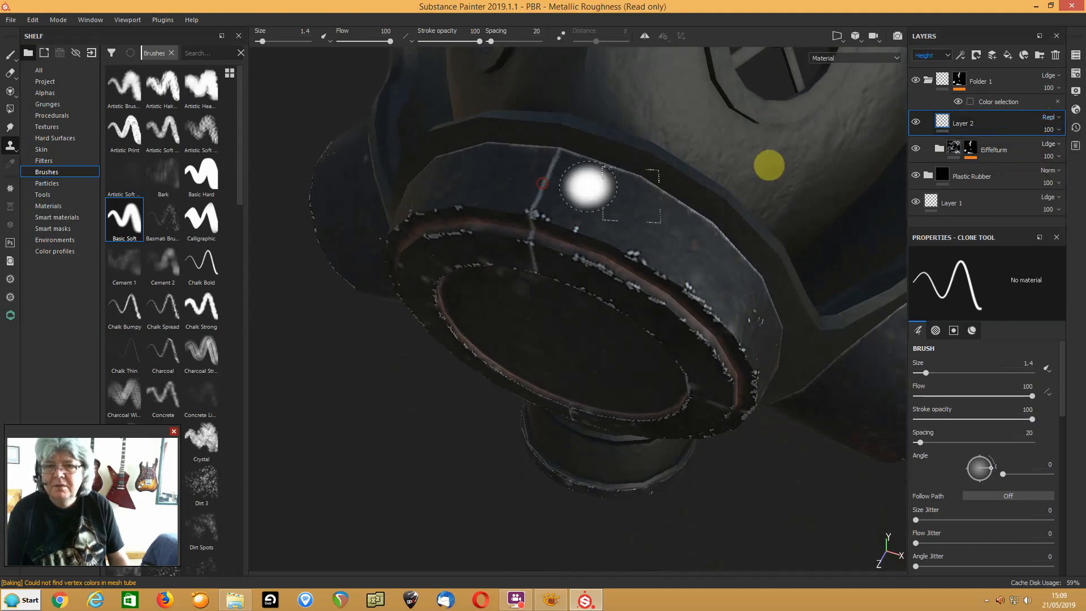
pyautogui.click(1052, 120)
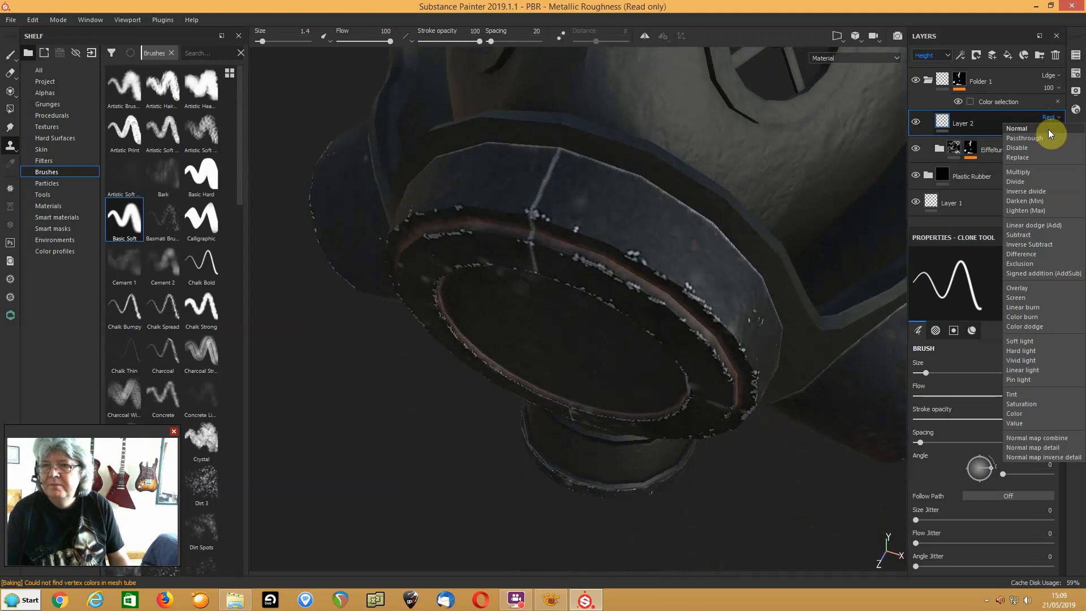
pyautogui.click(1048, 129)
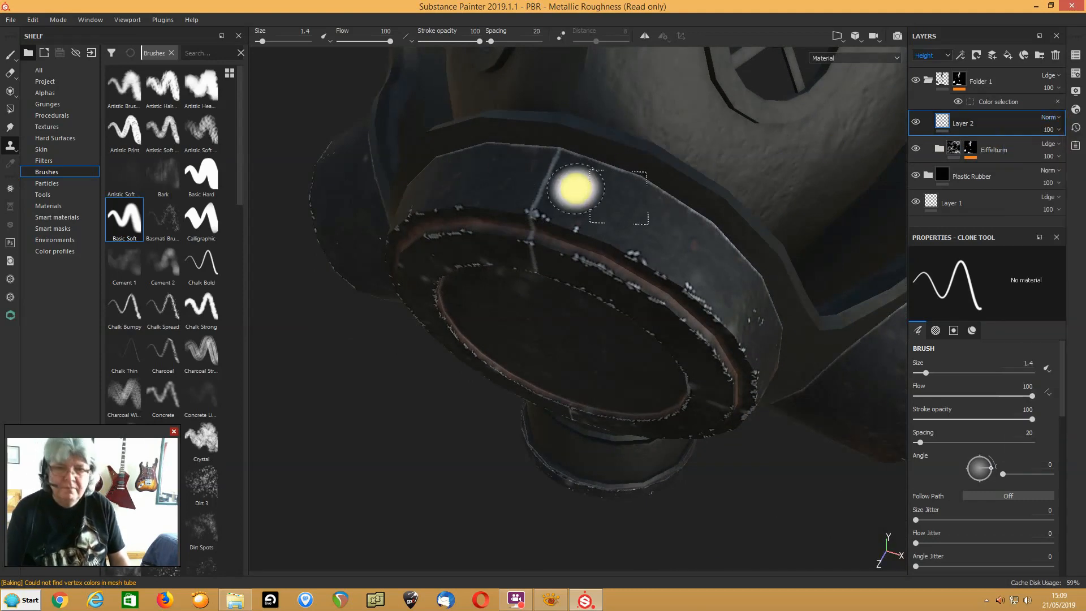
pyautogui.moveTo(568, 186)
pyautogui.mouseDown()
pyautogui.moveTo(522, 175)
pyautogui.moveTo(539, 182)
pyautogui.mouseUp()
pyautogui.keyDown('alt'); pyautogui.moveTo(534, 255); pyautogui.dragTo(547, 206); pyautogui.keyUp('alt')
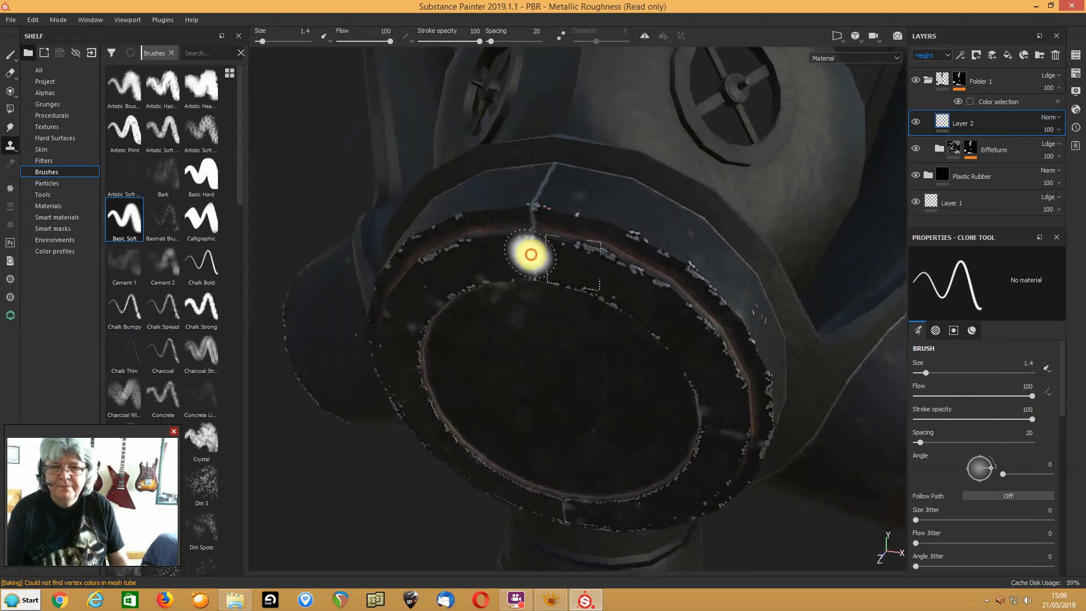
pyautogui.click(985, 600)
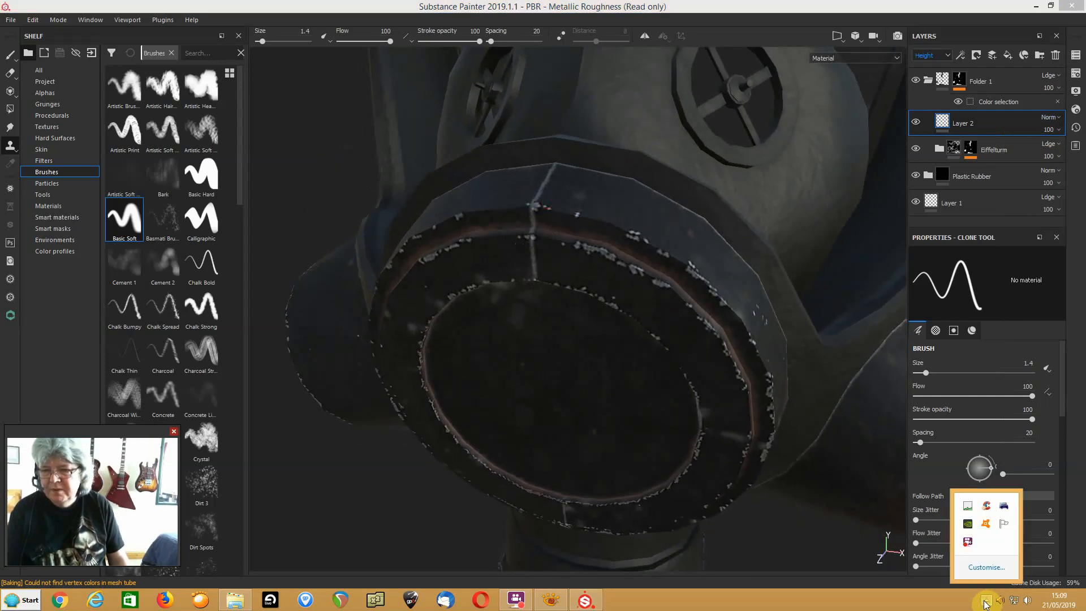
pyautogui.rightClick(968, 542)
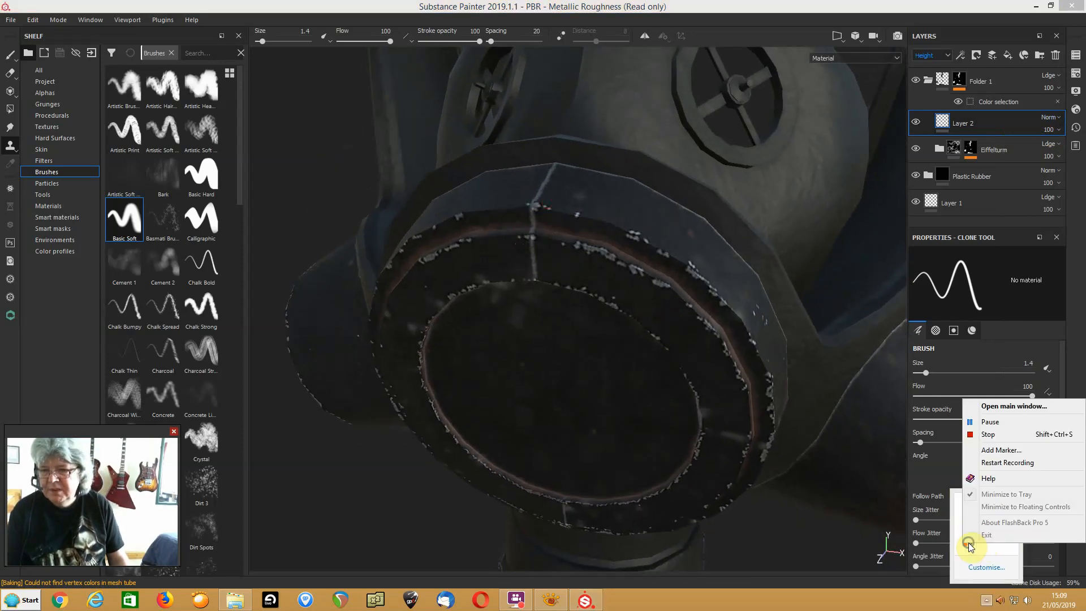
pyautogui.click(989, 422)
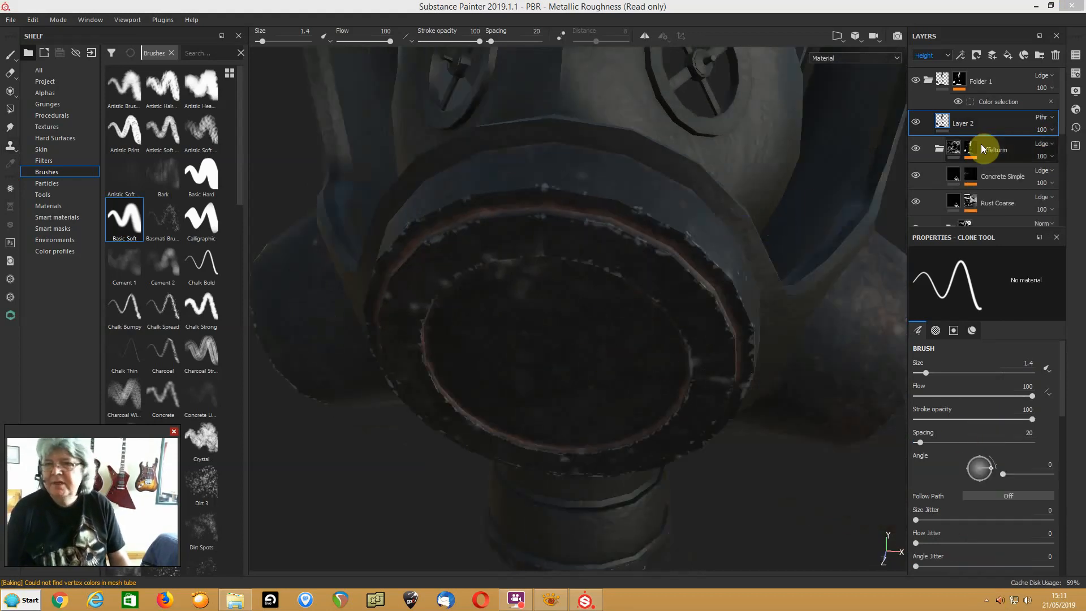
# Compare the front filter's seams with the Sharpen layer in the Steel Gun Mat folder shown and hidden, leaving it hidden
pyautogui.moveTo(1062, 112); pyautogui.dragTo(1071, 168)
pyautogui.click(915, 127)
pyautogui.click(915, 126)
pyautogui.click(915, 127)
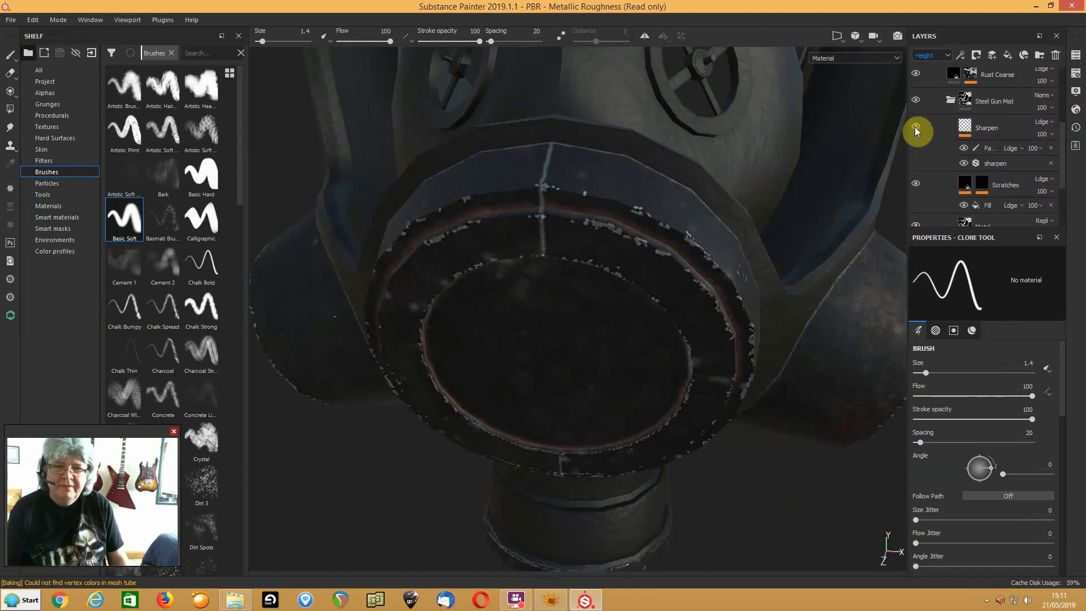
pyautogui.click(915, 126)
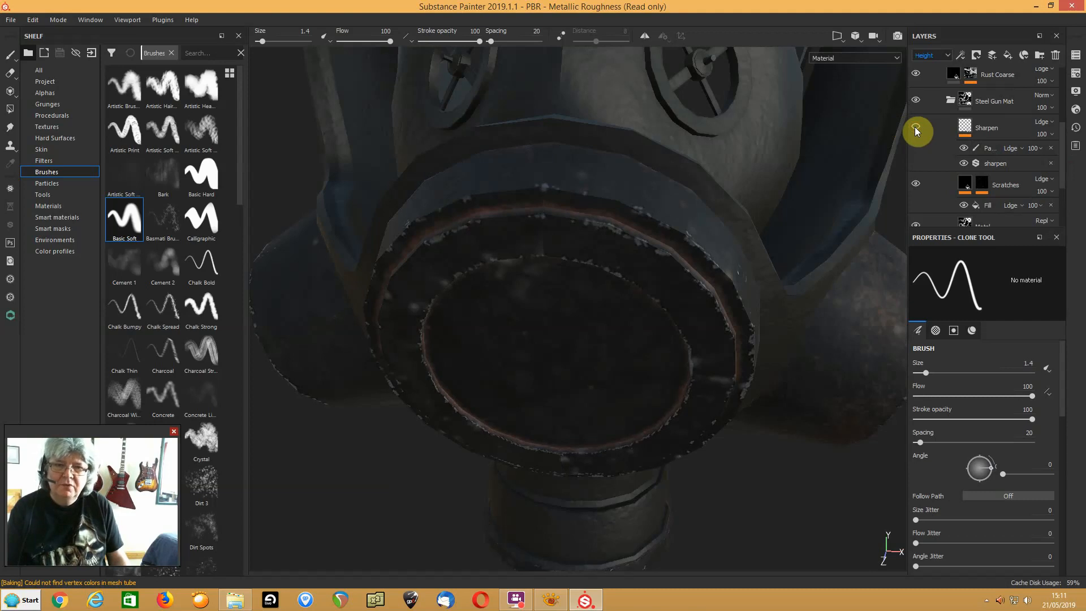
pyautogui.click(915, 127)
pyautogui.click(916, 127)
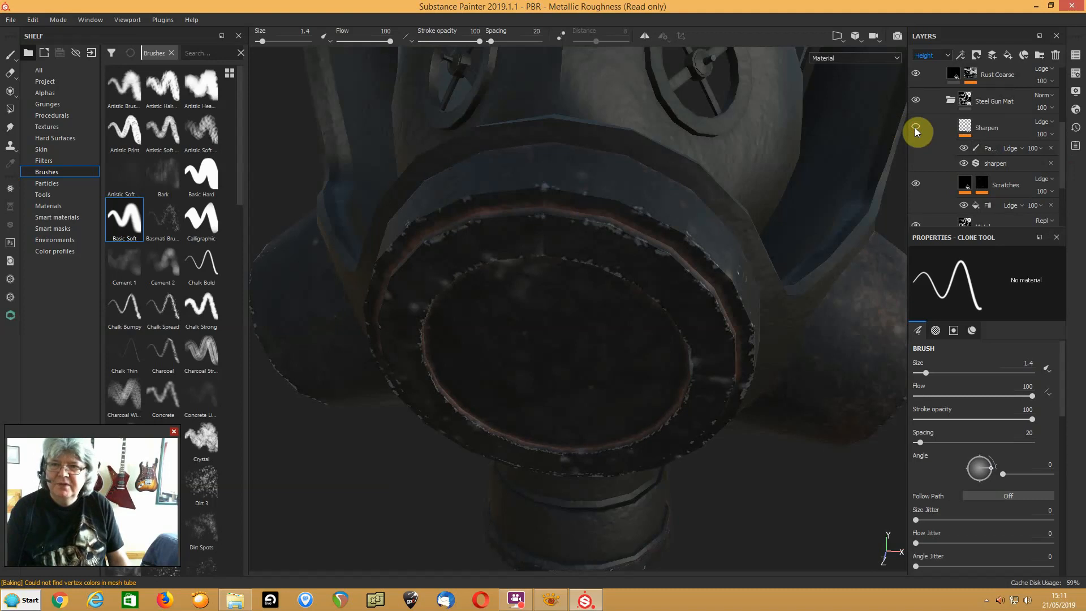
pyautogui.moveTo(1064, 150); pyautogui.dragTo(1058, 90)
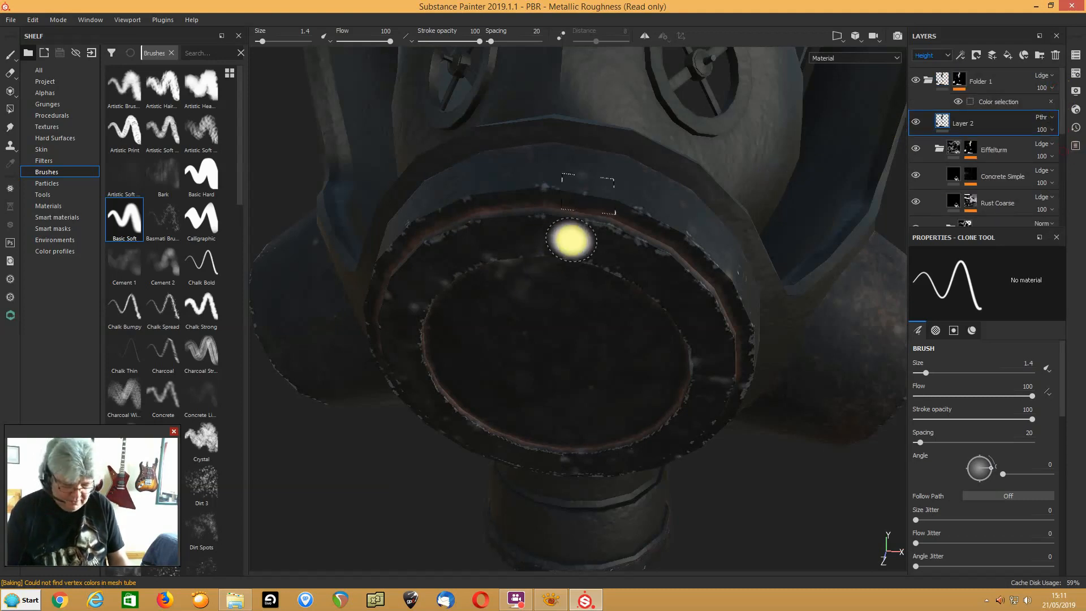
# Reduce the clone brush to 0.75, sample clean metal beside the front ring's upper seam and clone over the seam
pyautogui.scroll(2, 552, 283)
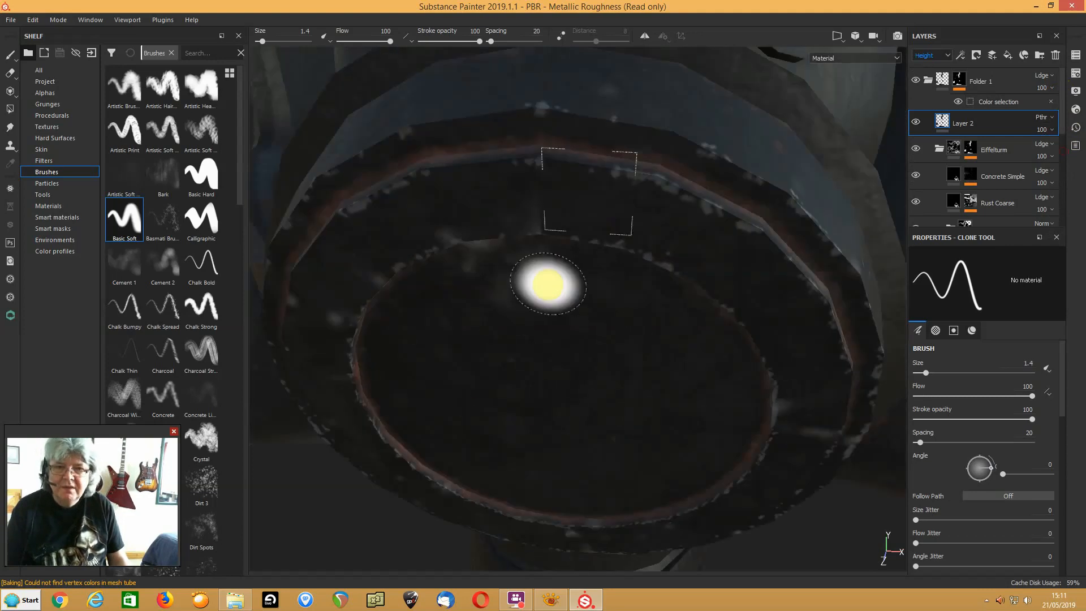
pyautogui.keyDown('ctrl'); pyautogui.moveTo(614, 212); pyautogui.dragTo(606, 216, button='right'); pyautogui.keyUp('ctrl')
pyautogui.press('v')
pyautogui.click(614, 213)
pyautogui.moveTo(544, 196)
pyautogui.mouseDown()
pyautogui.moveTo(526, 214)
pyautogui.moveTo(552, 219)
pyautogui.mouseUp()
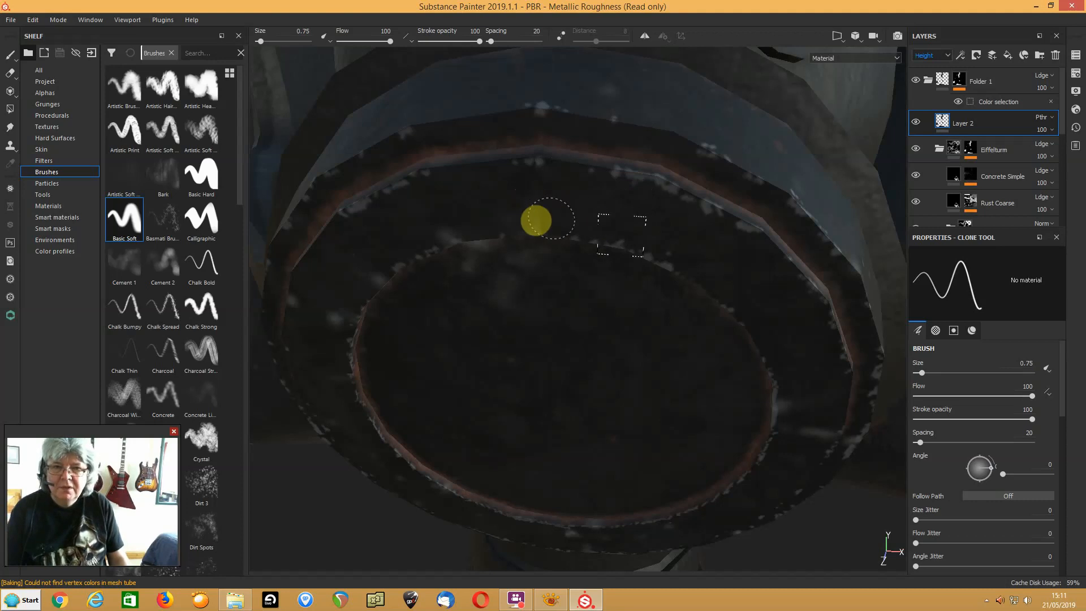
# Set Layer 2's blending mode to Replace and compare the filter with the Concrete Simple layer hidden and shown
pyautogui.click(1044, 119)
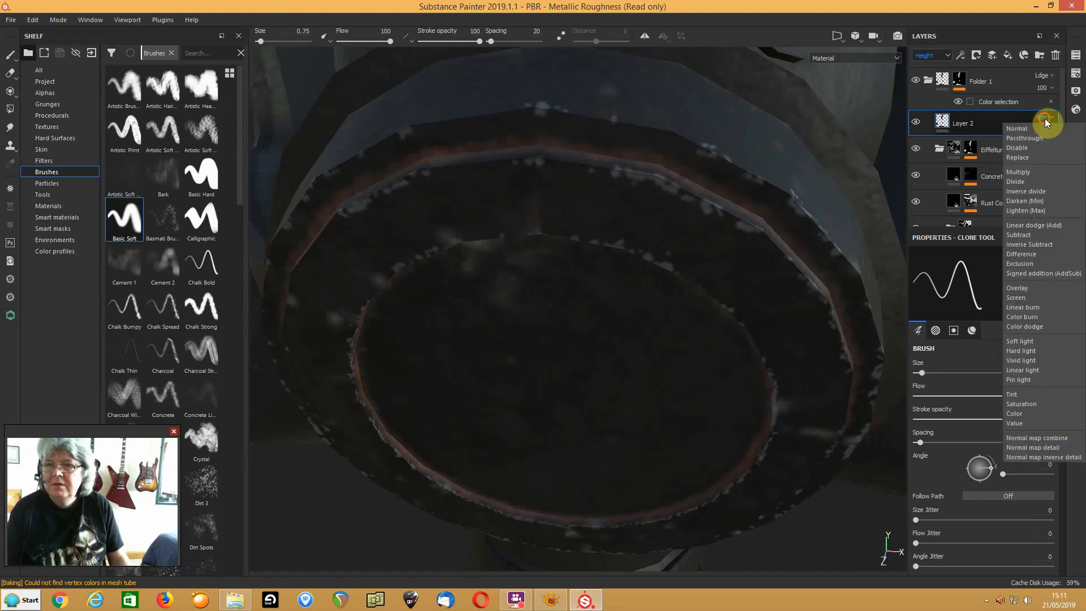
pyautogui.click(1033, 155)
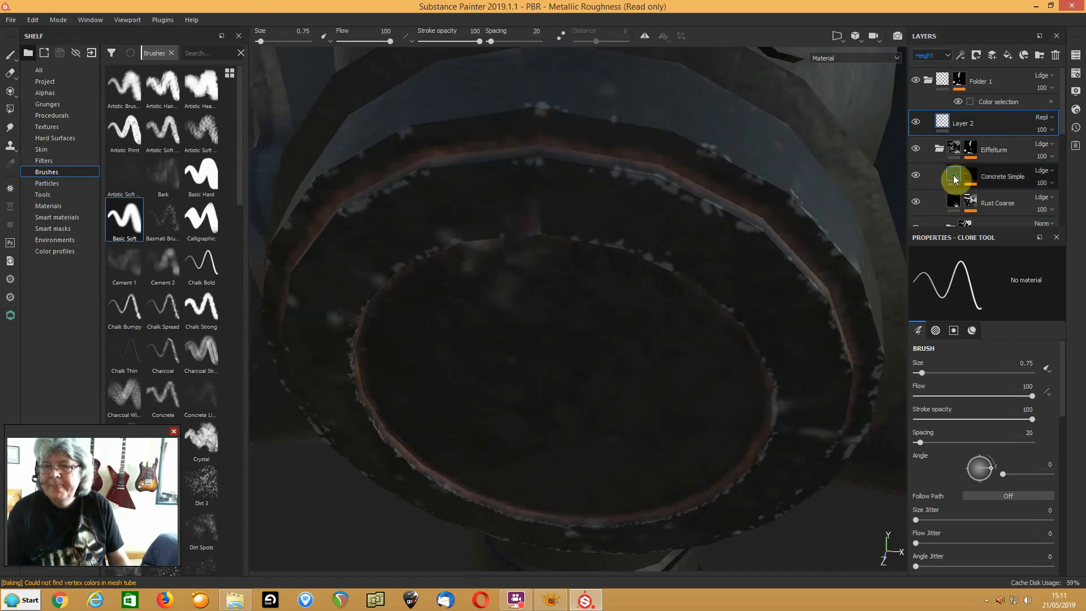
pyautogui.click(918, 175)
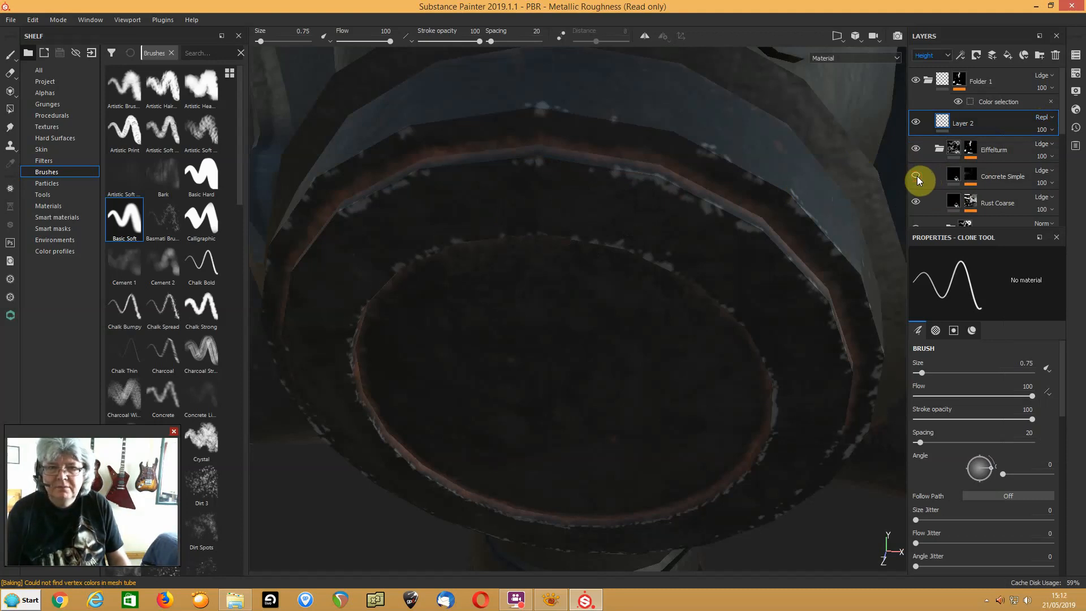
pyautogui.click(918, 175)
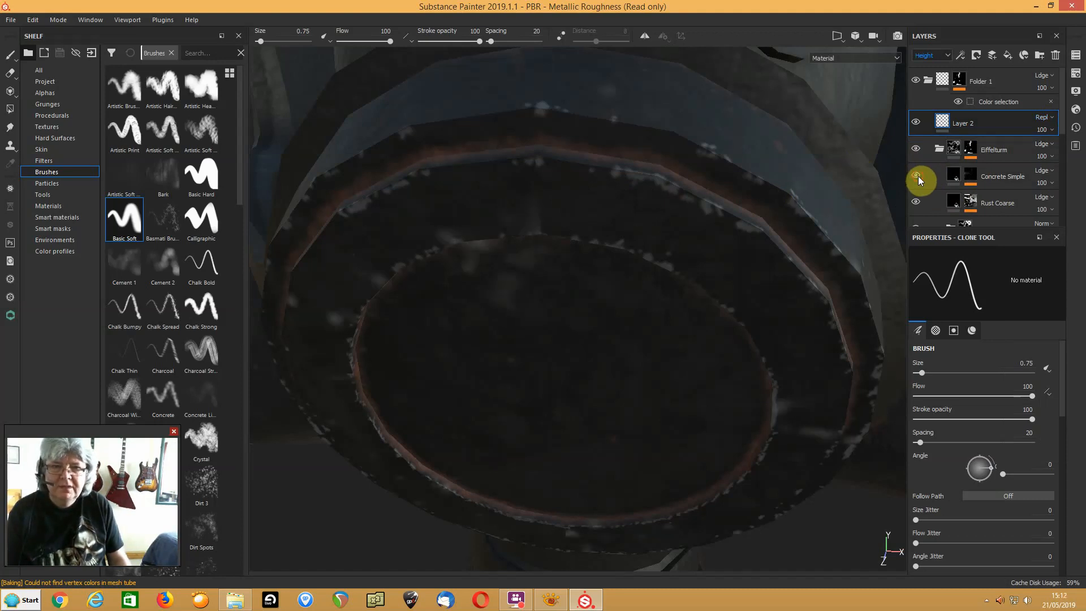
# Try cloning over the front ring's upper seam on a new paint layer above Concrete Simple, using the Passthrough blending mode
pyautogui.click(994, 176)
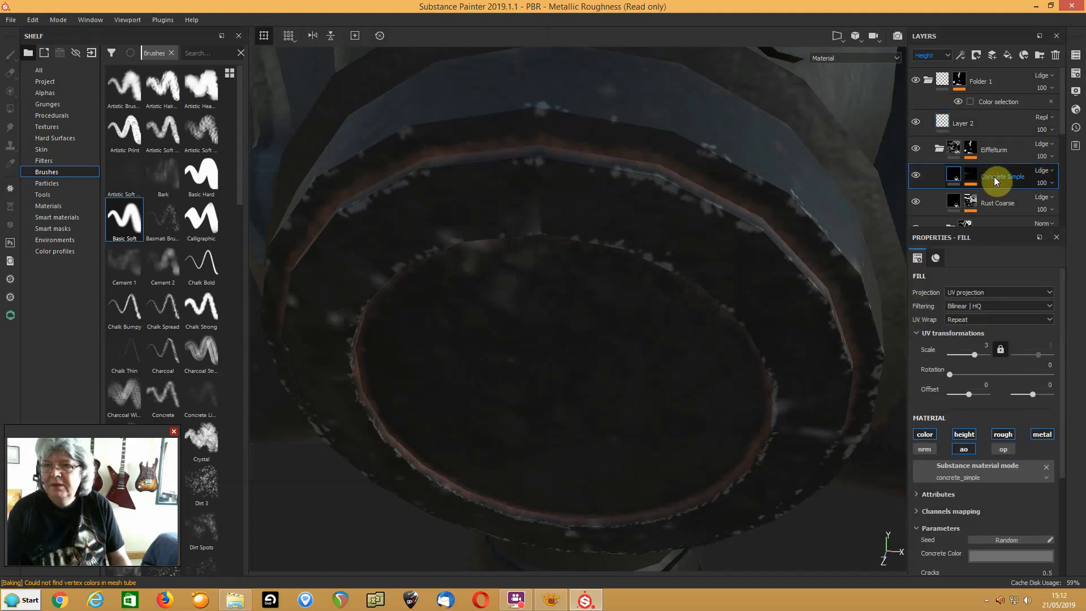
pyautogui.click(992, 55)
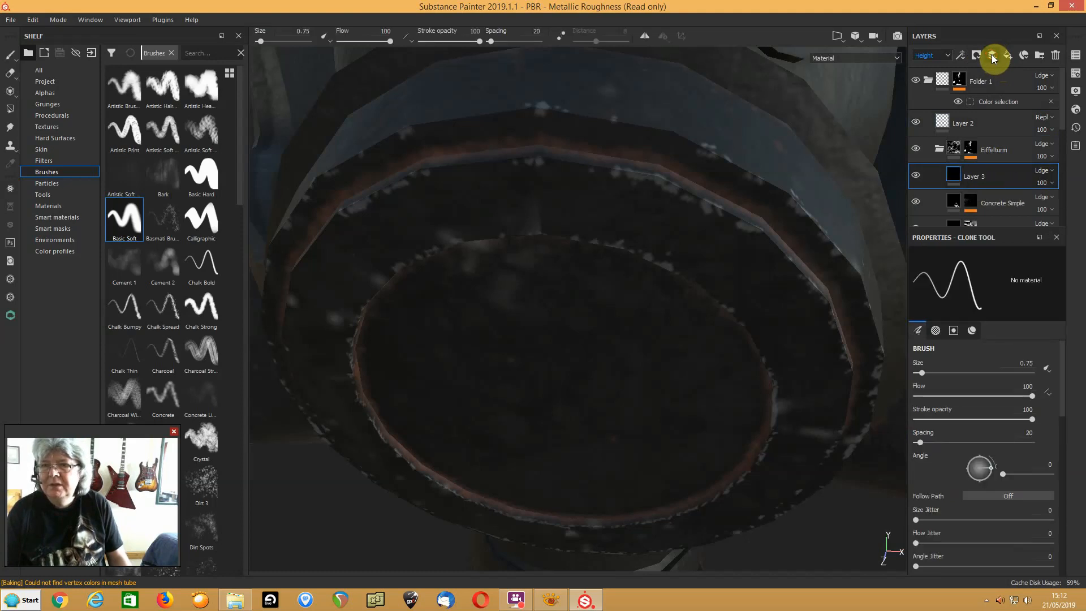
pyautogui.click(1048, 171)
pyautogui.click(1025, 191)
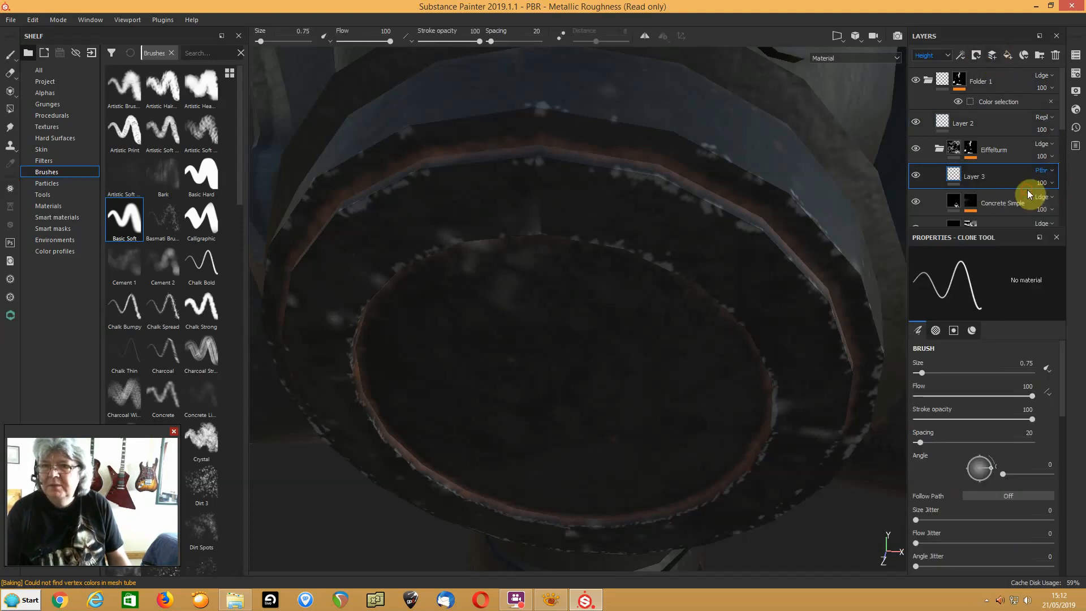
pyautogui.click(583, 209)
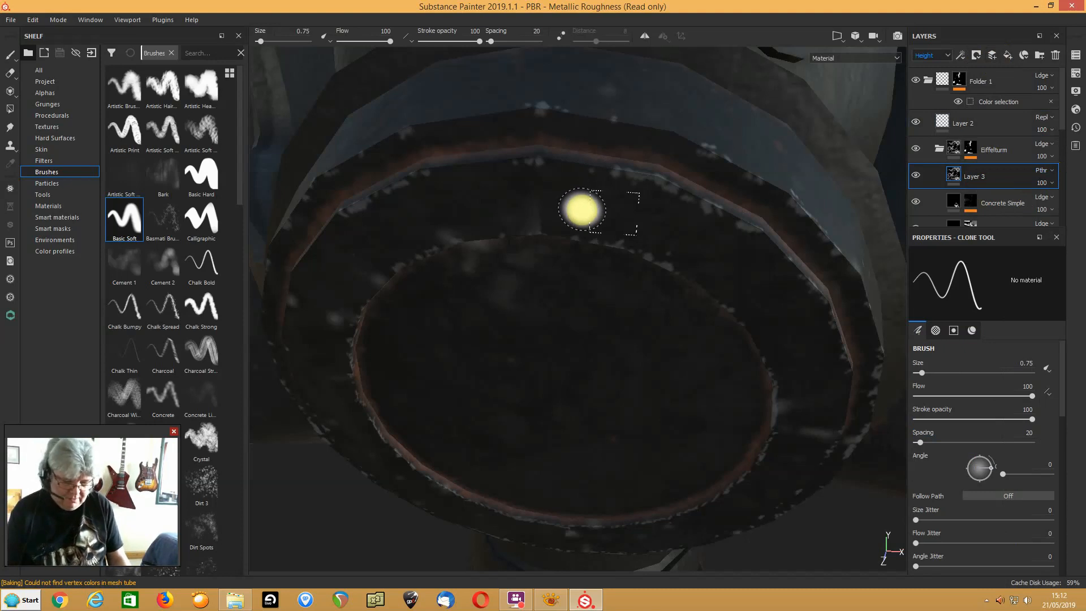
pyautogui.moveTo(547, 206)
pyautogui.mouseDown()
pyautogui.moveTo(526, 223)
pyautogui.moveTo(550, 211)
pyautogui.mouseUp()
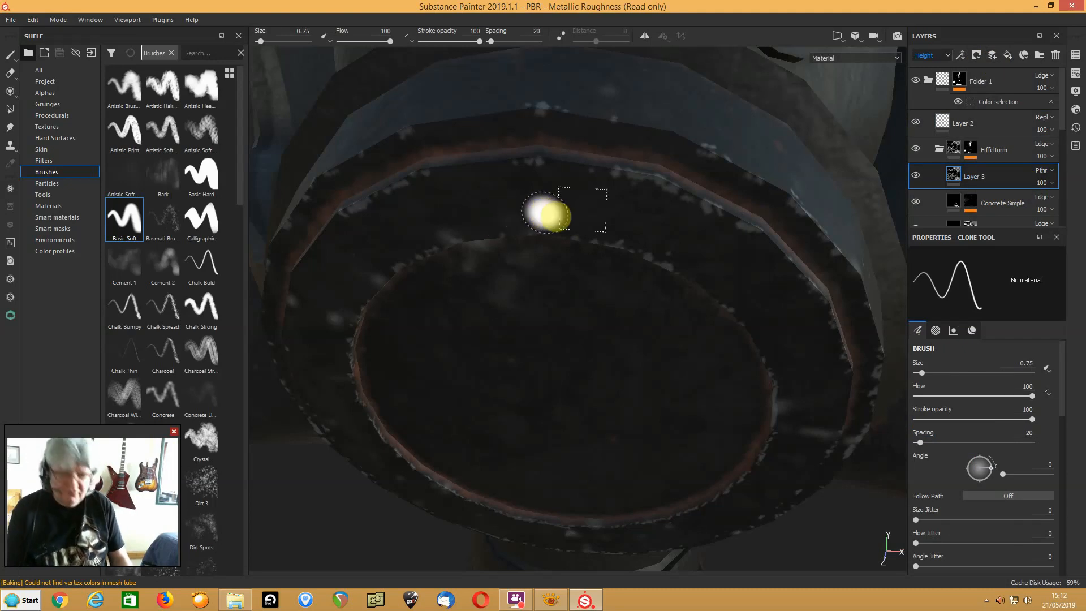
pyautogui.keyDown('alt'); pyautogui.moveTo(572, 221); pyautogui.dragTo(588, 180); pyautogui.keyUp('alt')
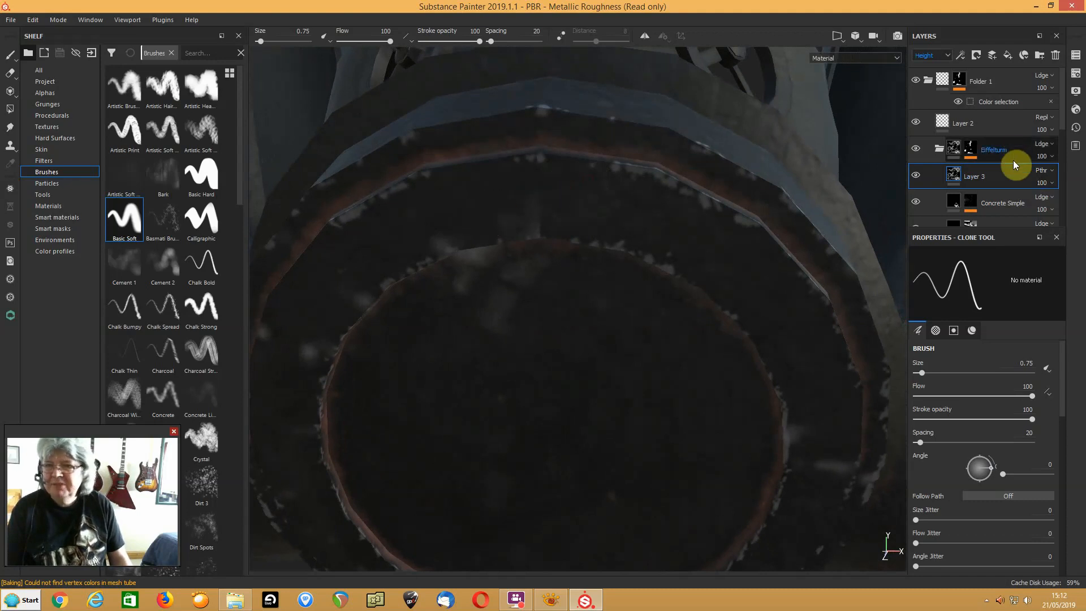
# Try the Normal blending mode on Layer 3 inside the Eiffelturm folder, and delete that layer
pyautogui.click(1041, 171)
pyautogui.click(1033, 180)
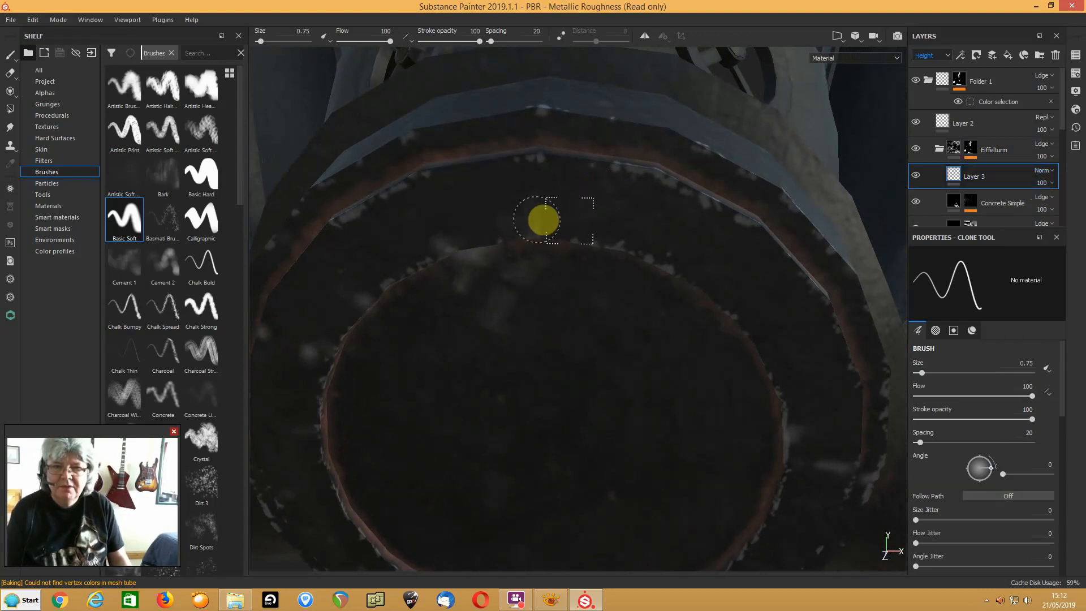
pyautogui.rightClick(1014, 177)
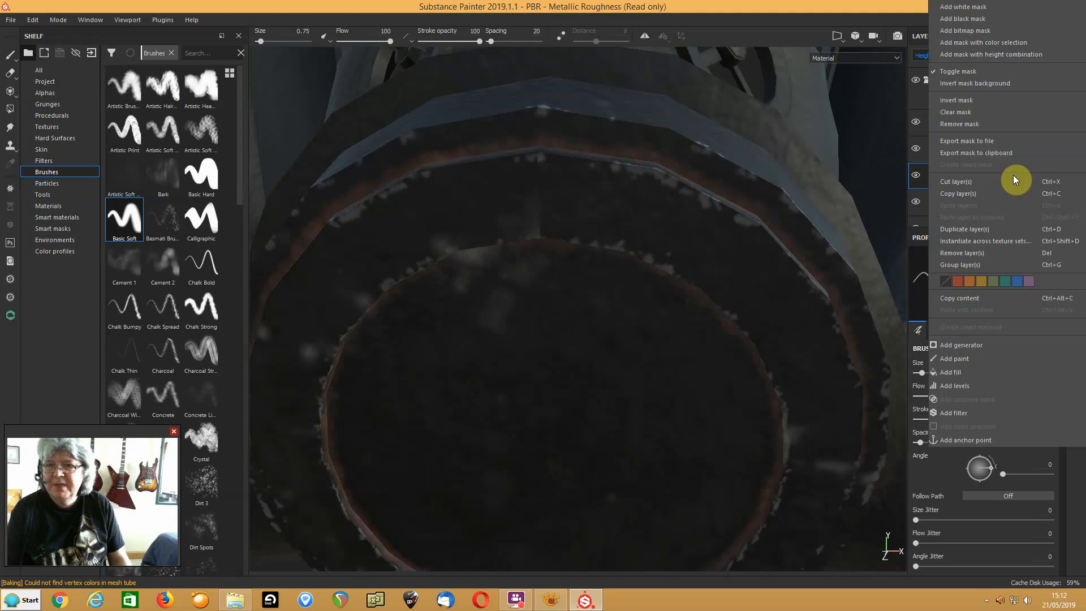
pyautogui.click(833, 7)
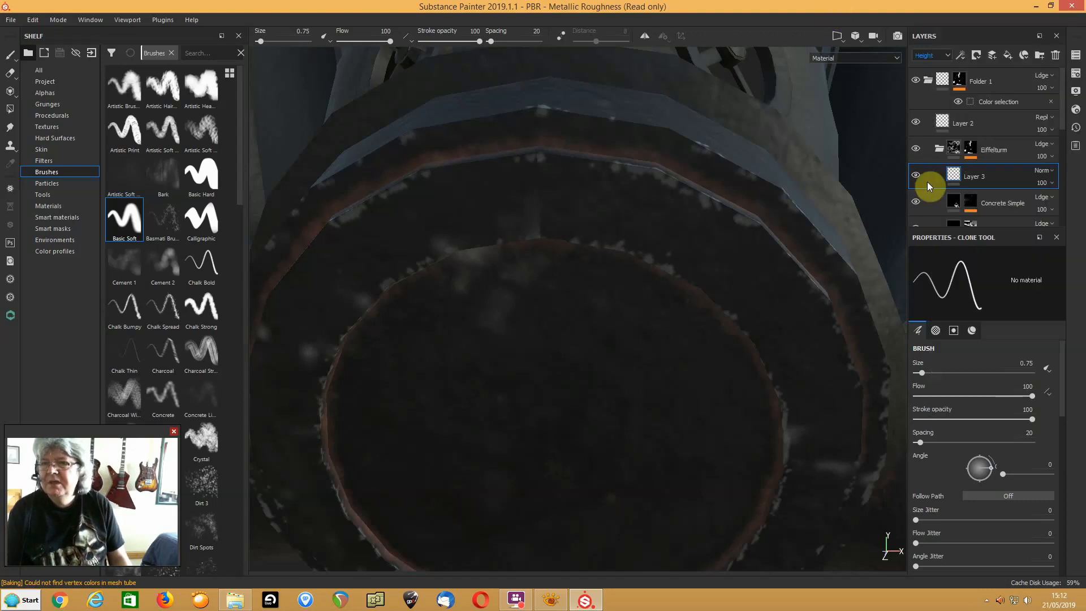
pyautogui.click(1055, 54)
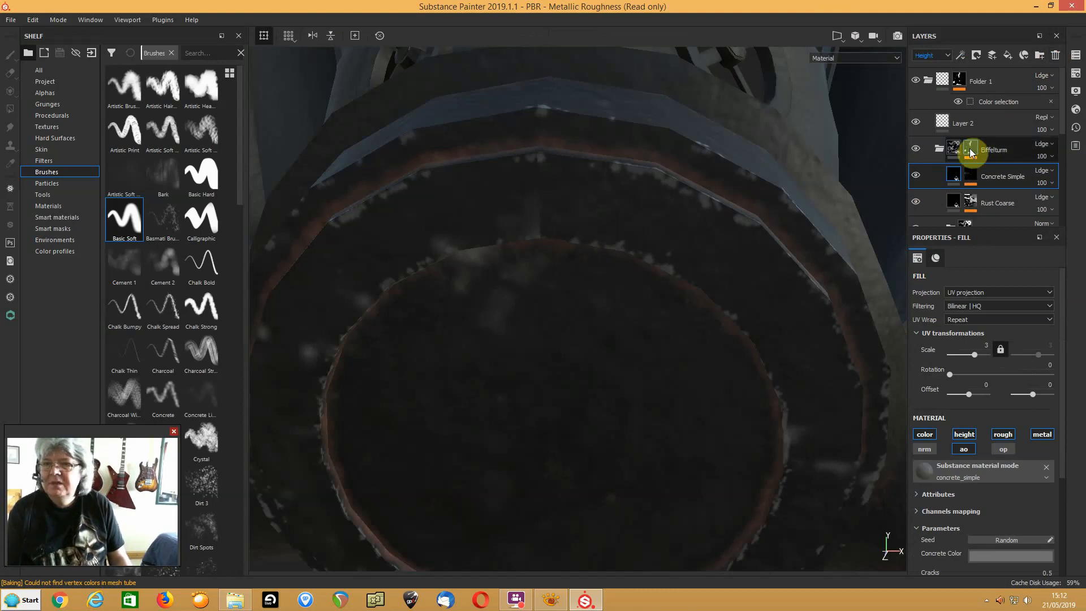
# Try cloning over the front ring's upper seam on a new paint layer above the Eiffelturm folder, and delete that layer
pyautogui.click(990, 146)
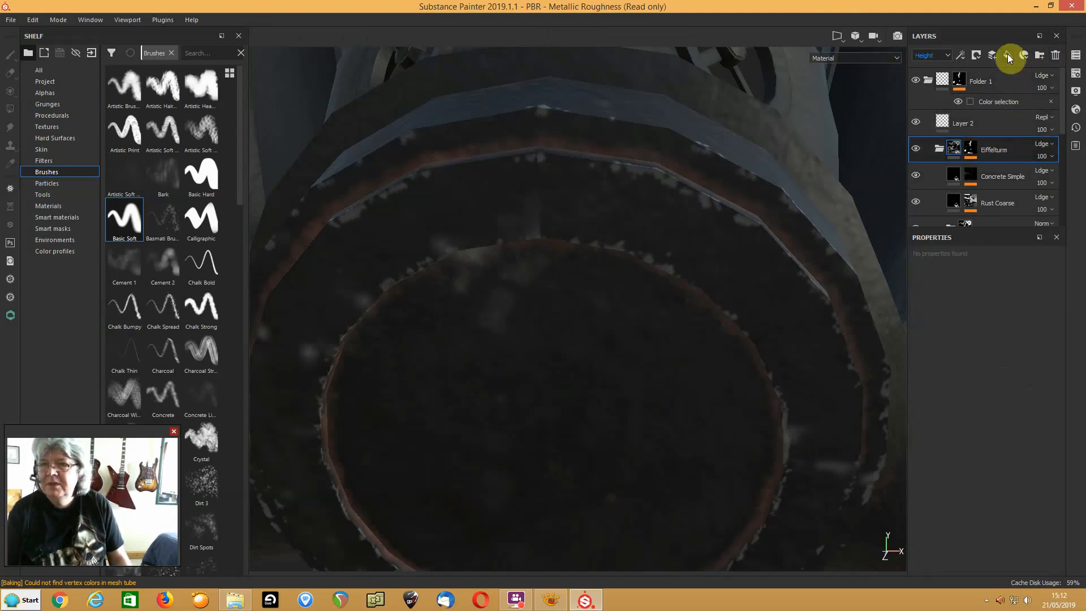
pyautogui.click(992, 56)
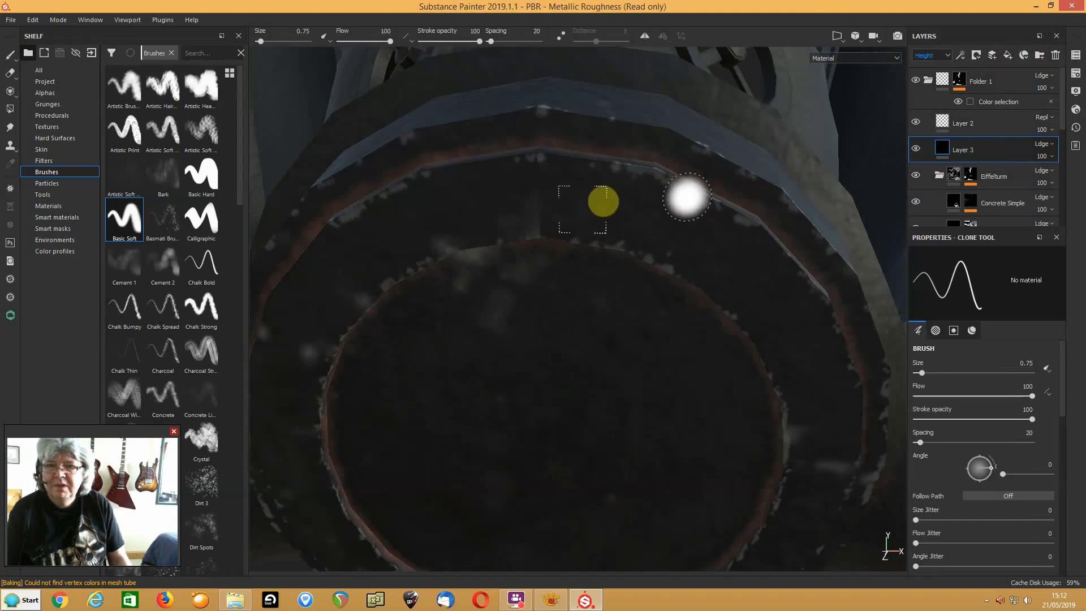
pyautogui.moveTo(532, 208)
pyautogui.mouseDown()
pyautogui.moveTo(521, 208)
pyautogui.moveTo(543, 222)
pyautogui.mouseUp()
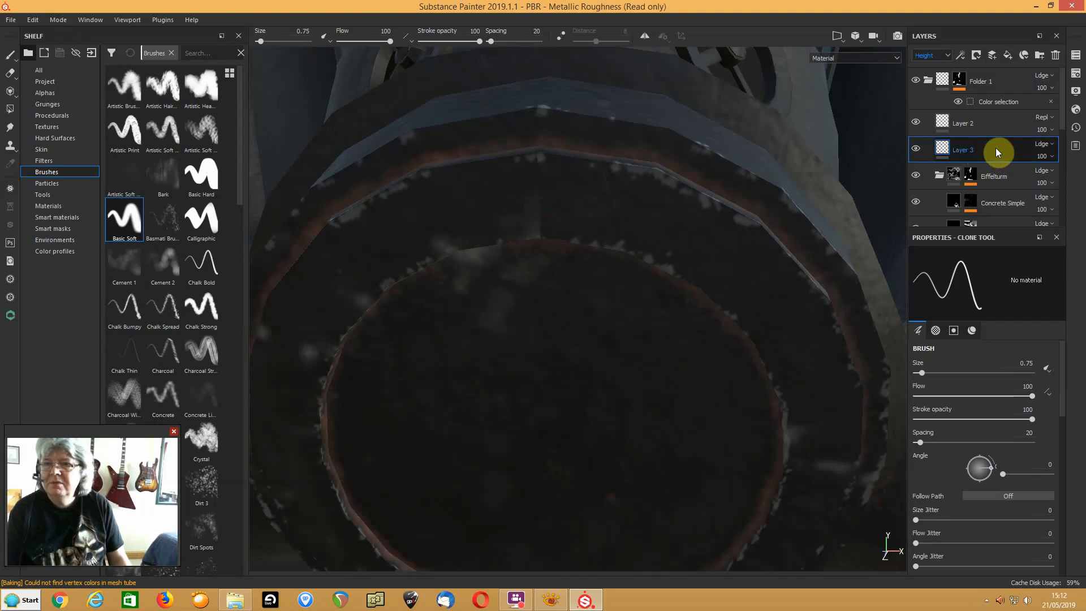
pyautogui.click(1055, 55)
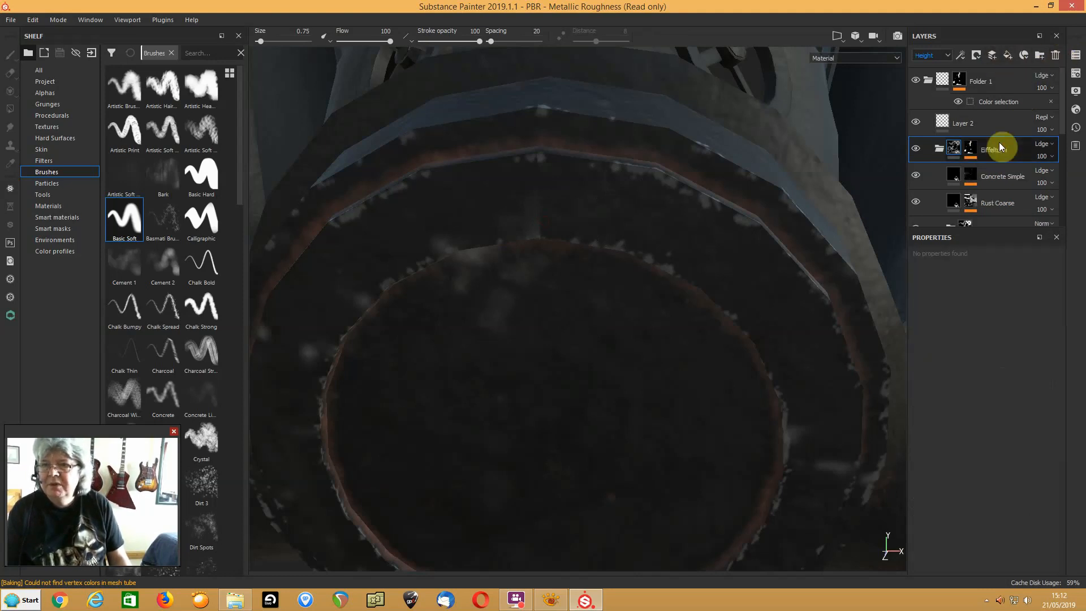
# Delete Layer 2 and compare the filter with the Concrete Simple layer hidden and shown
pyautogui.click(957, 122)
pyautogui.click(1056, 55)
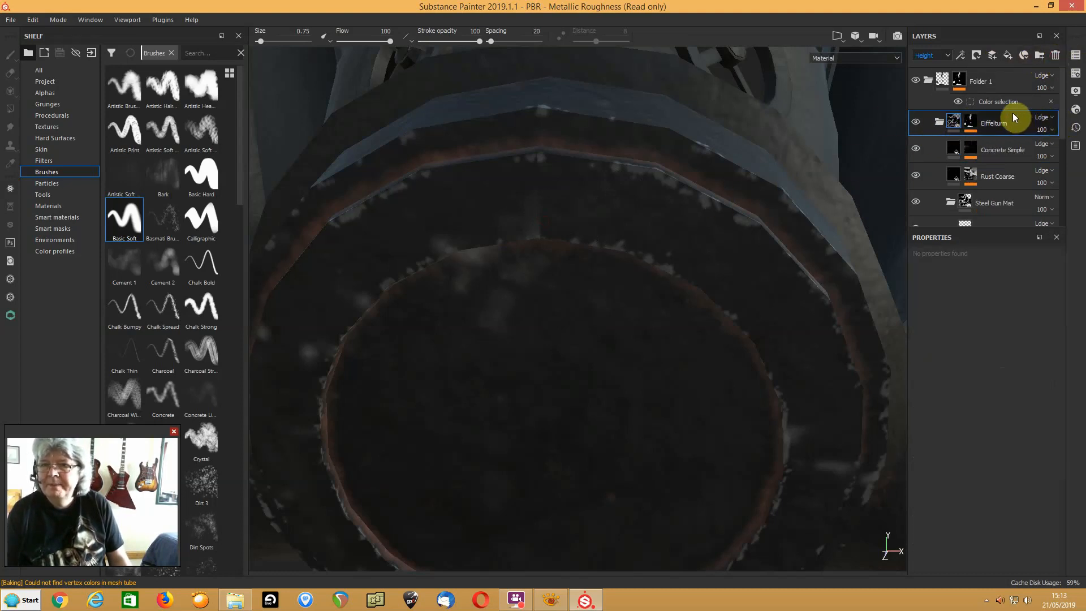
pyautogui.click(916, 148)
pyautogui.click(916, 148)
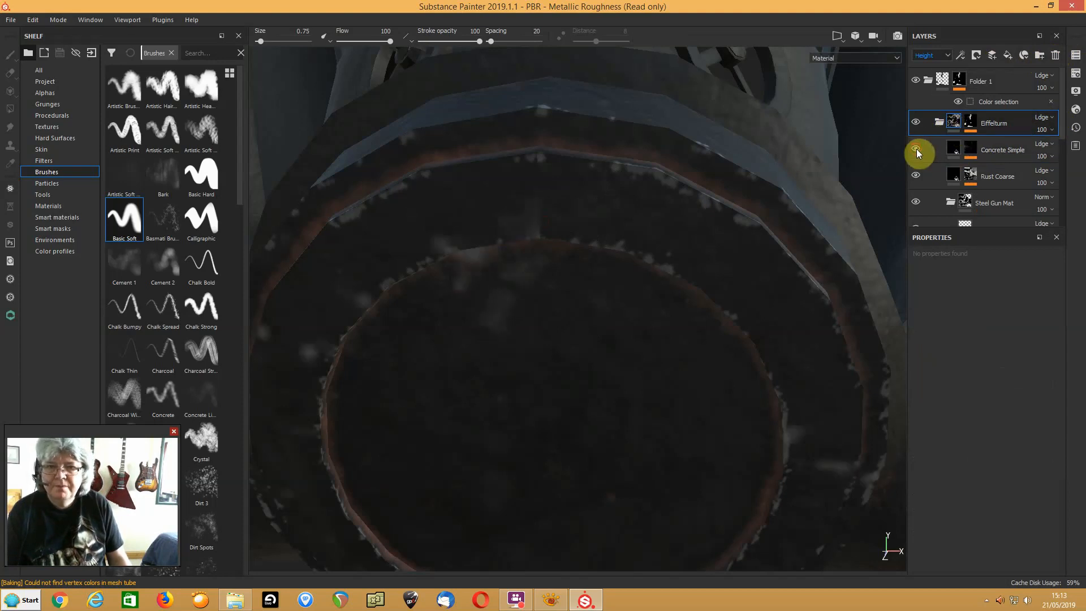
# Add a paint effect to the Concrete Simple layer's mask and paint over the front ring's upper seam with a 2.32 brush
pyautogui.click(955, 151)
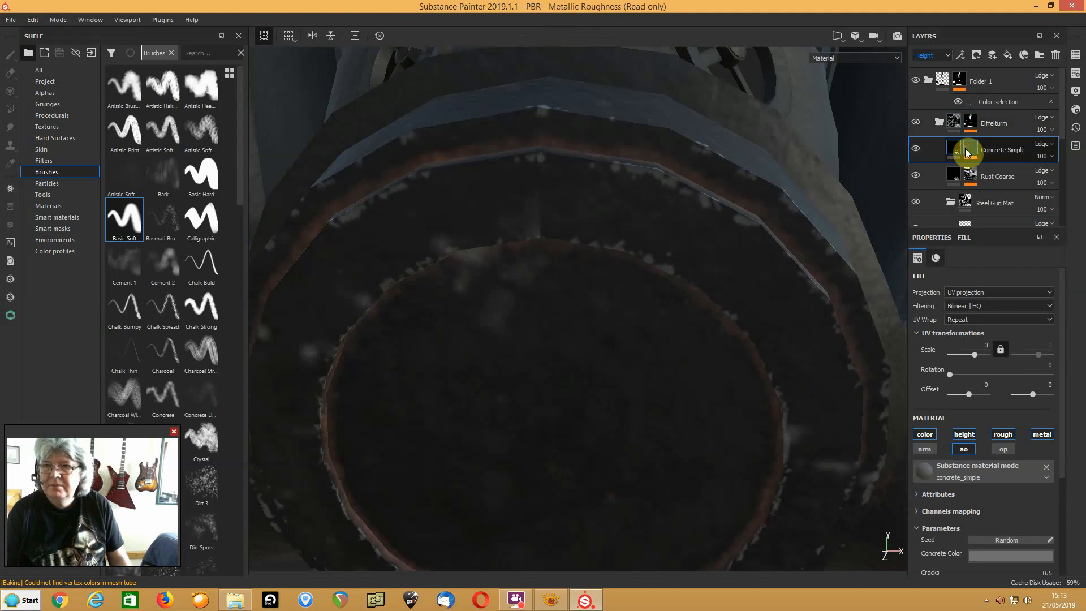
pyautogui.click(966, 151)
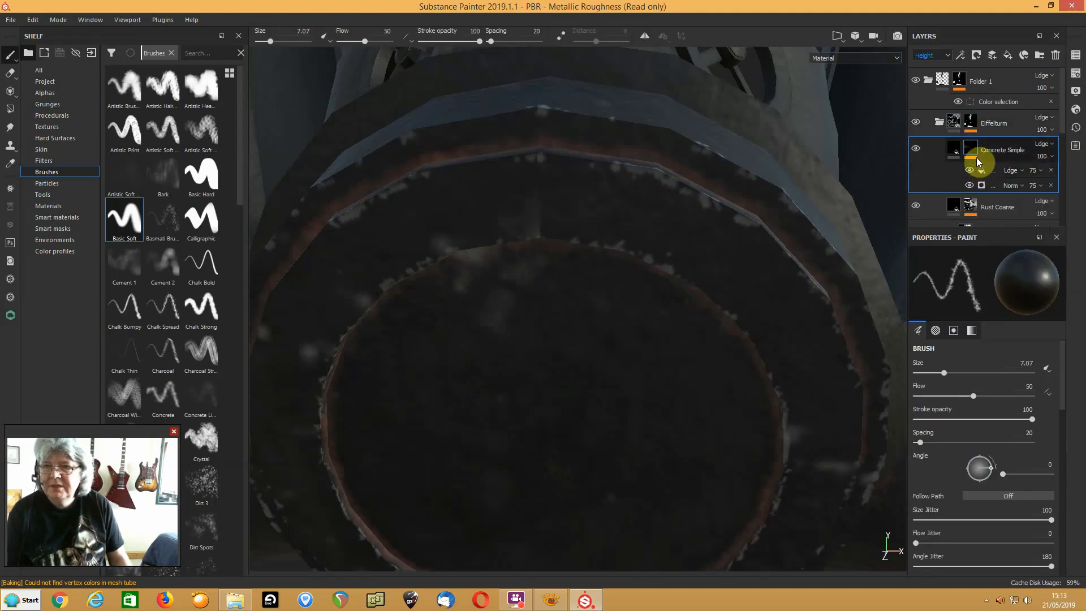
pyautogui.click(966, 55)
pyautogui.click(965, 80)
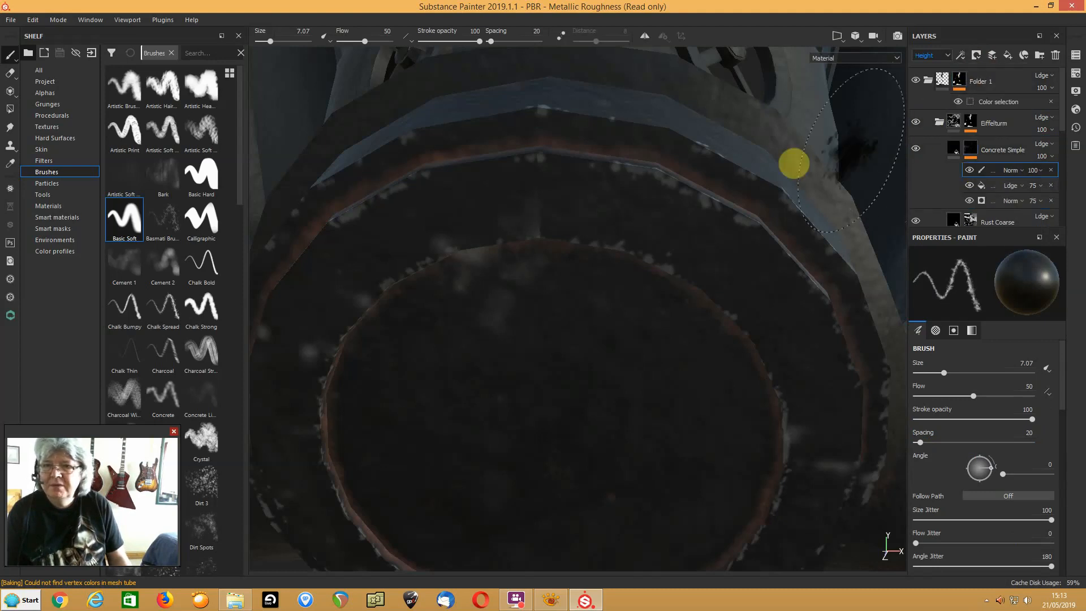
pyautogui.keyDown('ctrl'); pyautogui.moveTo(654, 266); pyautogui.dragTo(582, 247, button='right'); pyautogui.keyUp('ctrl')
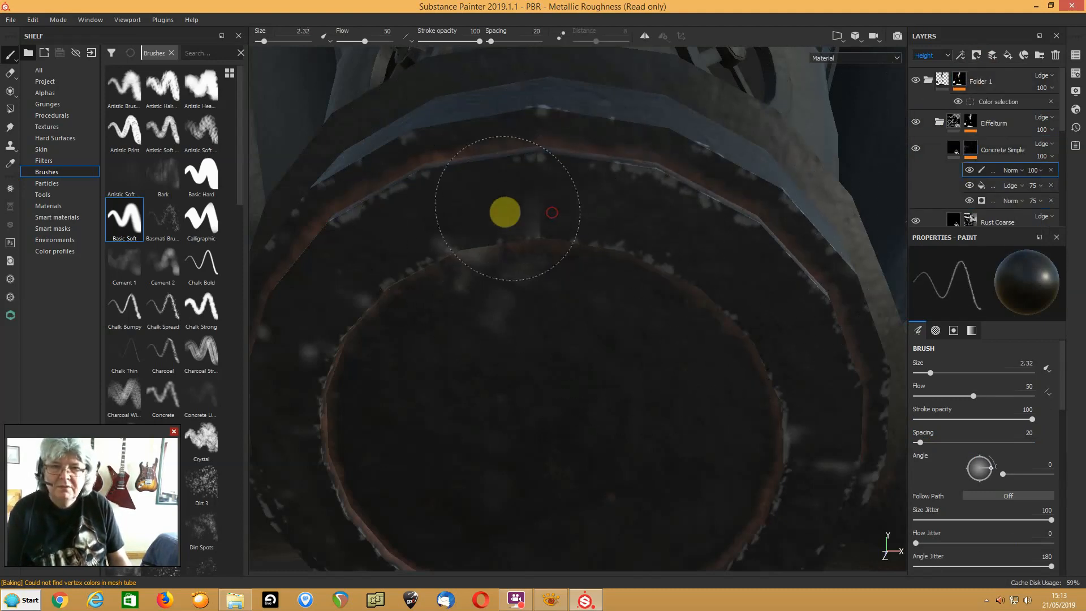
pyautogui.moveTo(565, 223)
pyautogui.keyDown('alt'); pyautogui.mouseDown()
pyautogui.moveTo(569, 199)
pyautogui.moveTo(540, 189)
pyautogui.moveTo(529, 203)
pyautogui.moveTo(553, 187)
pyautogui.moveTo(549, 205)
pyautogui.moveTo(529, 175)
pyautogui.mouseUp(); pyautogui.keyUp('alt')
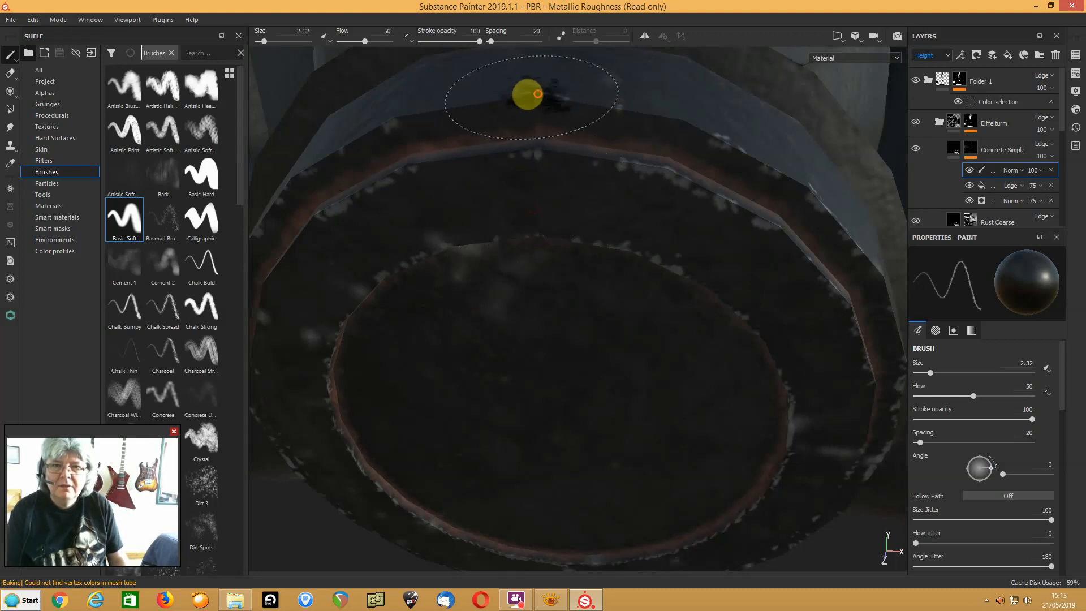
pyautogui.keyDown('alt'); pyautogui.moveTo(521, 203); pyautogui.dragTo(499, 245); pyautogui.keyUp('alt')
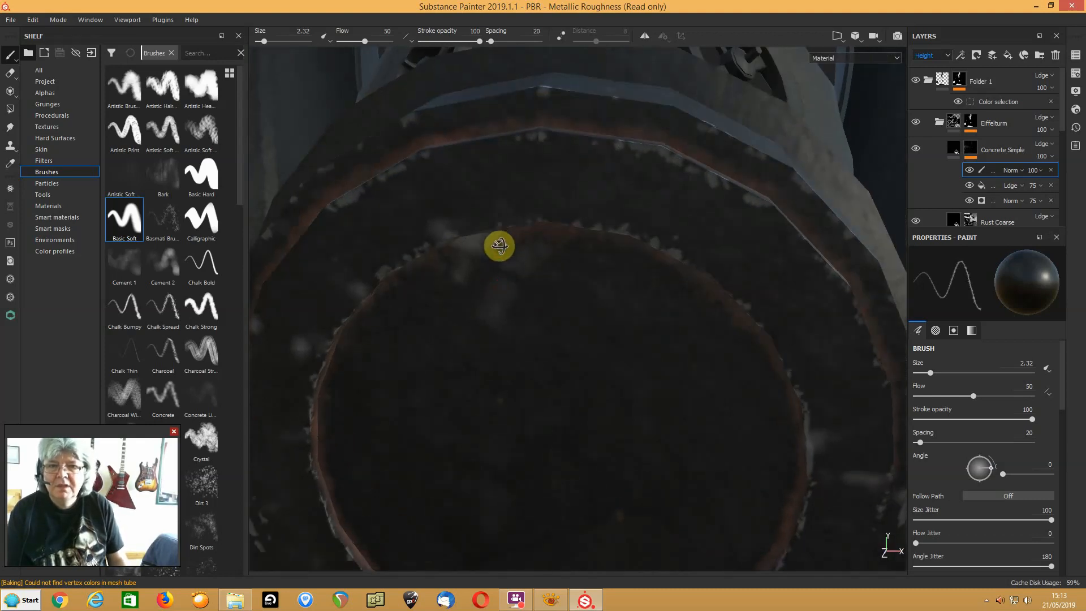
# Inspect the front filter's underside and compare it with the Rust Coarse layer hidden and shown
pyautogui.moveTo(511, 273)
pyautogui.keyDown('alt'); pyautogui.mouseDown(button='middle')
pyautogui.moveTo(539, 112)
pyautogui.moveTo(534, 3)
pyautogui.mouseUp(button='middle'); pyautogui.keyUp('alt')
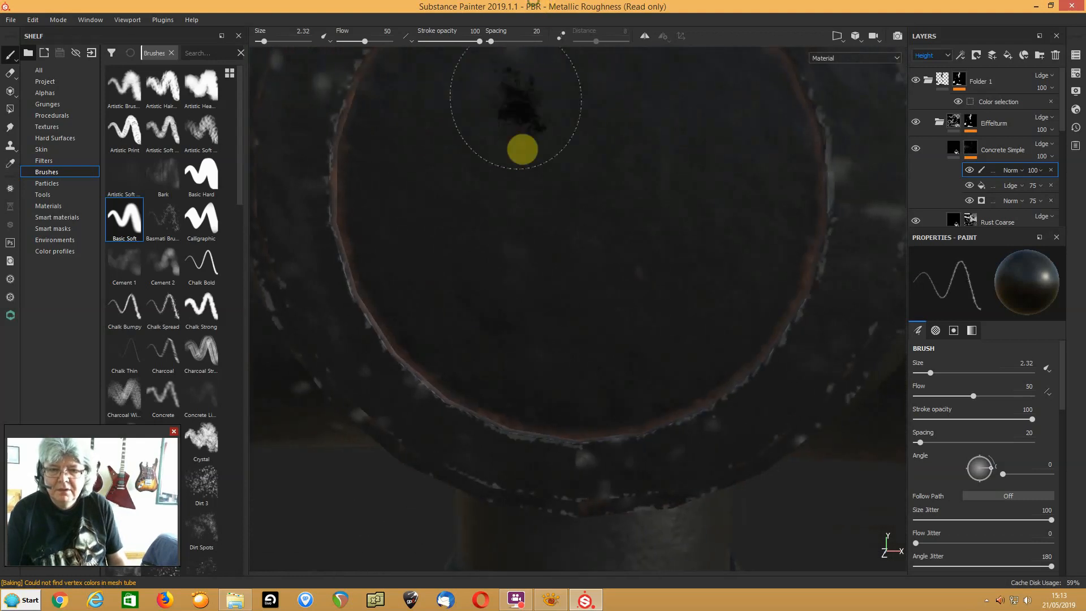
pyautogui.keyDown('alt'); pyautogui.moveTo(534, 241); pyautogui.dragTo(517, 170); pyautogui.keyUp('alt')
pyautogui.keyDown('alt'); pyautogui.moveTo(541, 276); pyautogui.dragTo(541, 81, button='middle'); pyautogui.keyUp('alt')
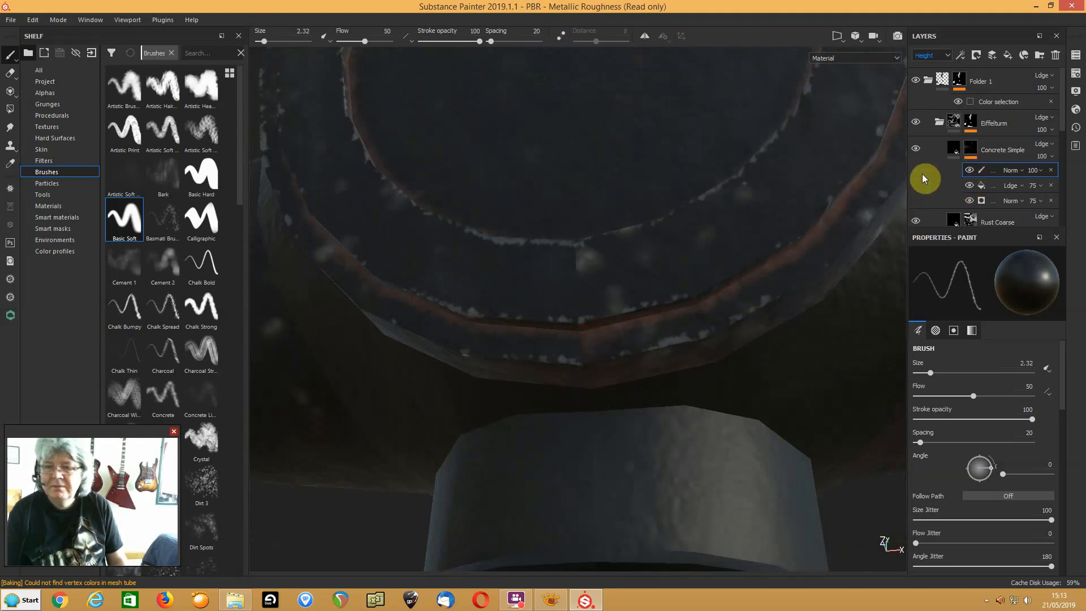
pyautogui.click(915, 221)
pyautogui.click(915, 221)
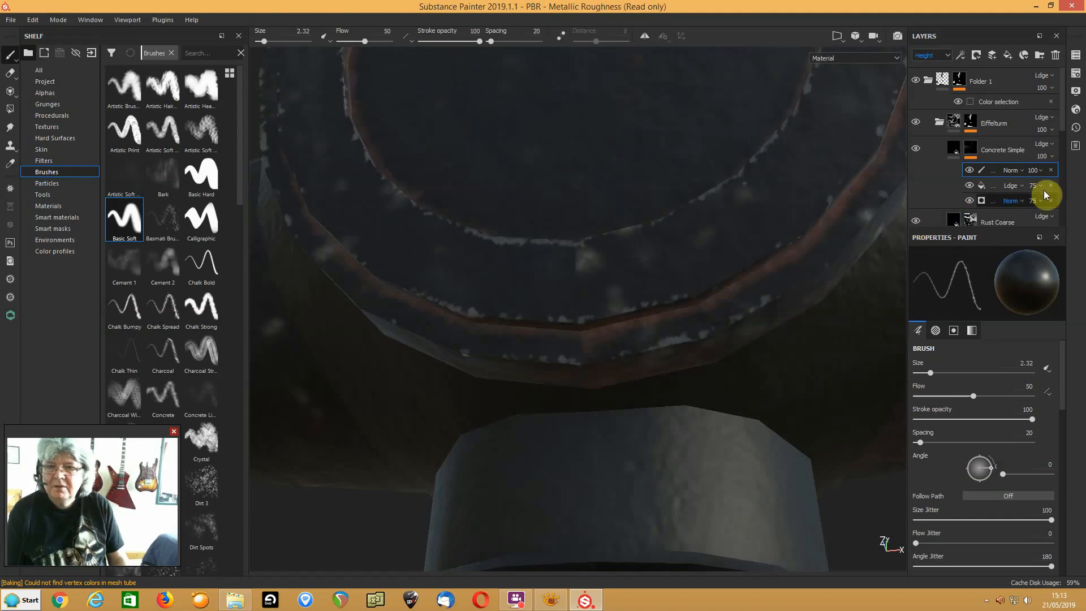
pyautogui.moveTo(1064, 130); pyautogui.dragTo(1070, 164)
pyautogui.click(973, 135)
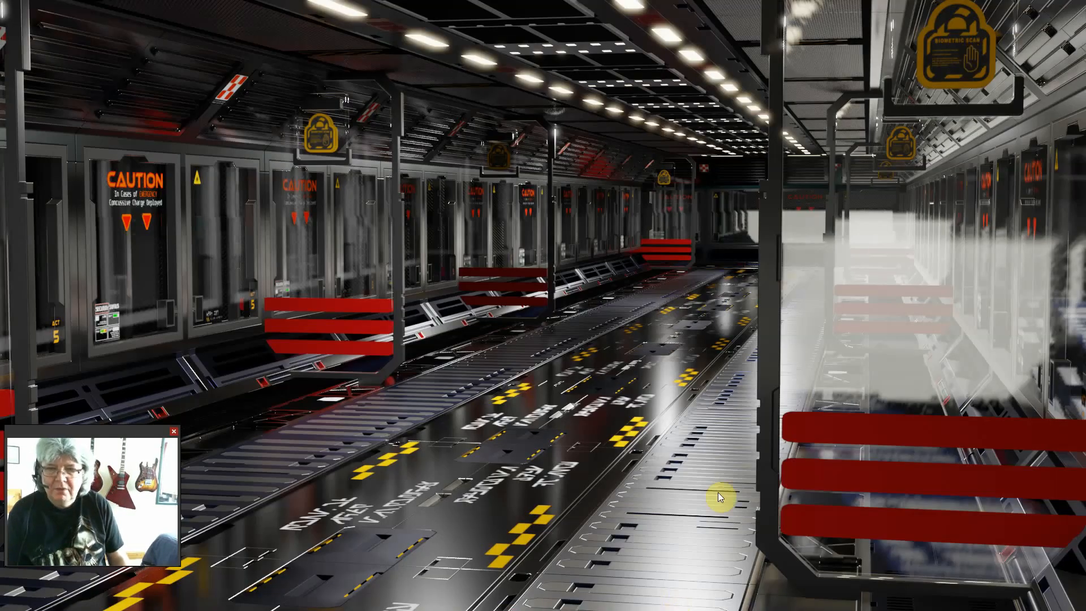
# Leave the full-screen view of 280_CorridorKiosks02.png and close the XnView image viewer
pyautogui.press('Escape')
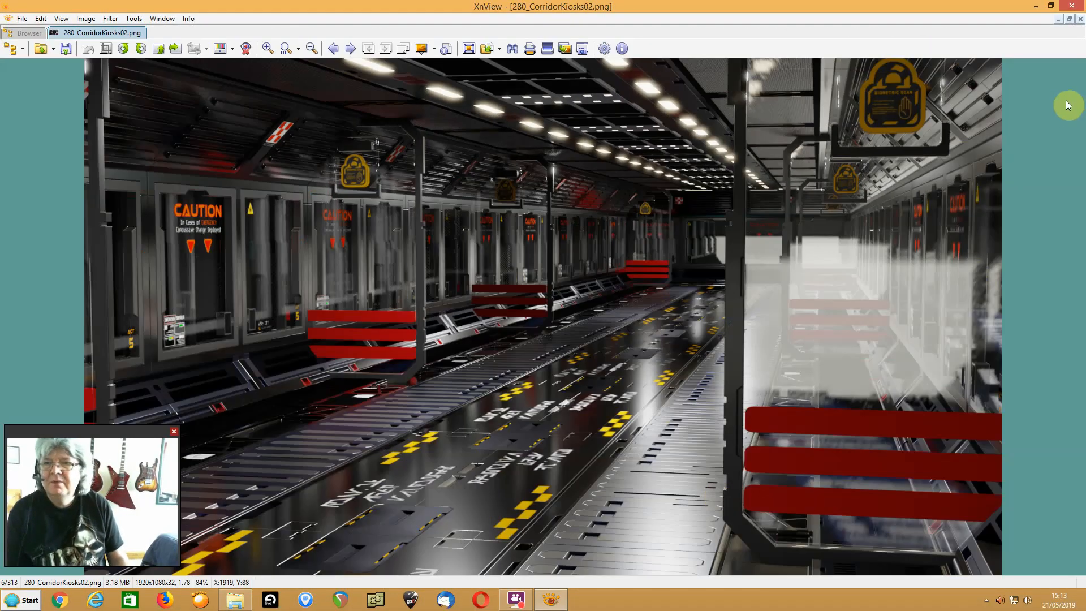
pyautogui.click(1073, 7)
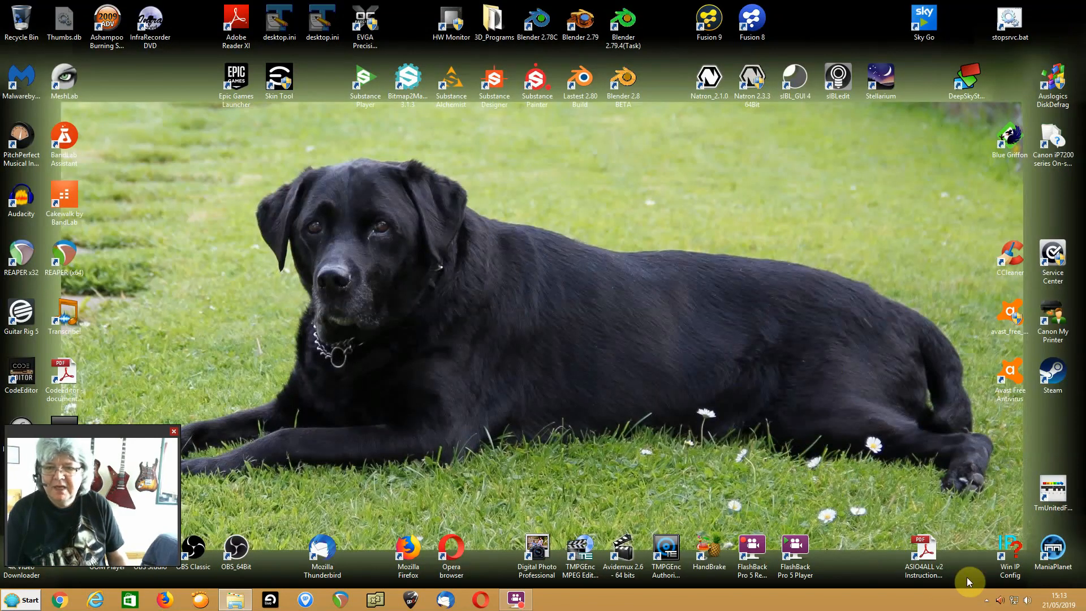
pyautogui.click(987, 600)
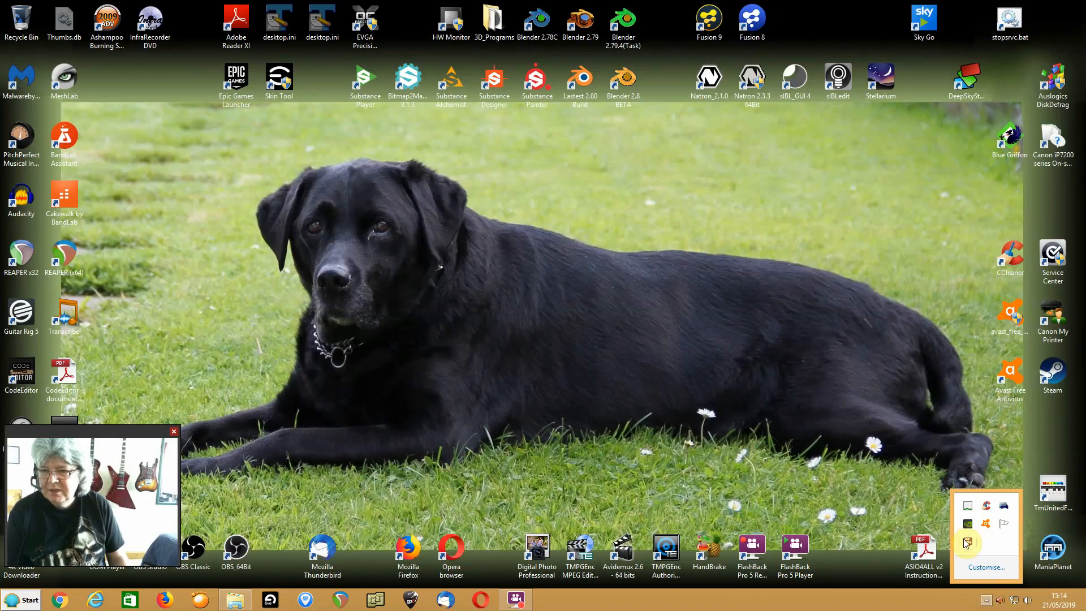
pyautogui.rightClick(969, 544)
pyautogui.click(999, 421)
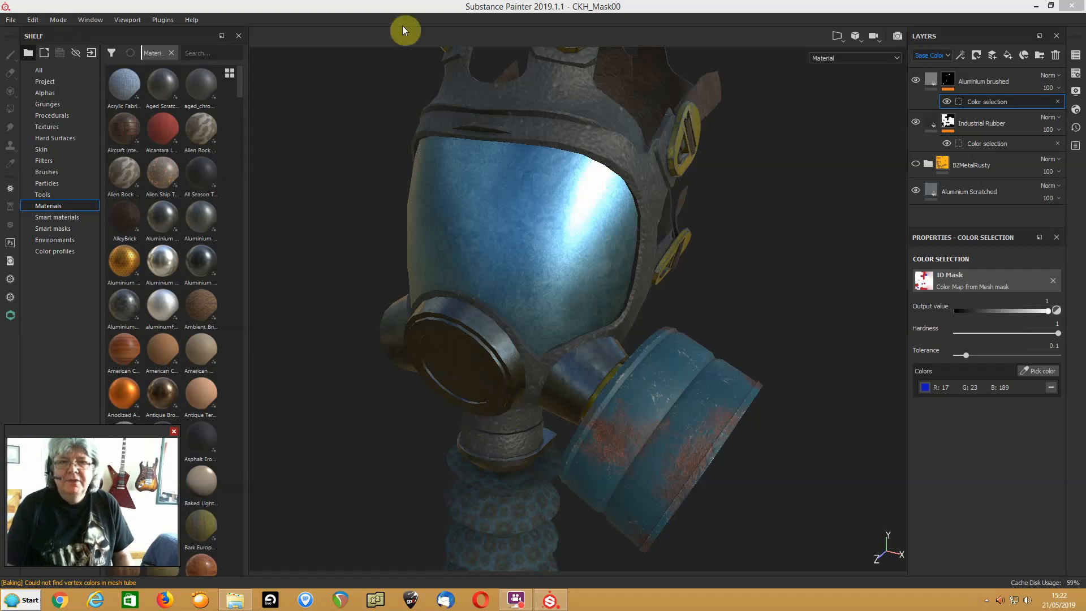
# Inspect the gas mask's visor, front parts and side filter from several angles
pyautogui.click(396, 10)
pyautogui.moveTo(520, 346)
pyautogui.keyDown('alt'); pyautogui.mouseDown()
pyautogui.moveTo(546, 333)
pyautogui.moveTo(531, 346)
pyautogui.mouseUp(); pyautogui.keyUp('alt')
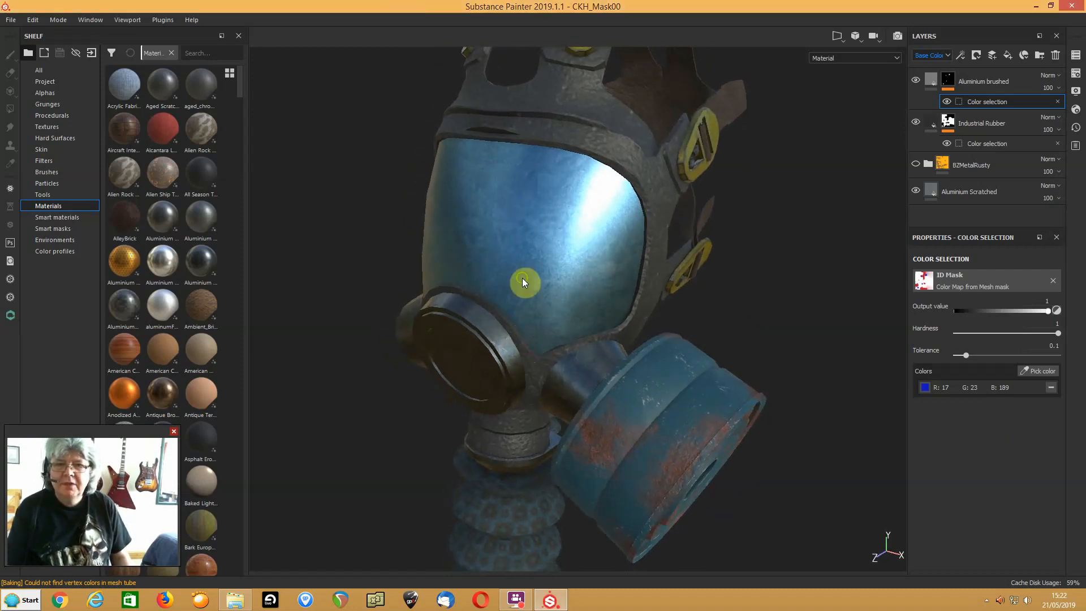
pyautogui.keyDown('alt'); pyautogui.moveTo(522, 277); pyautogui.dragTo(517, 289); pyautogui.keyUp('alt')
pyautogui.keyDown('alt'); pyautogui.moveTo(451, 284); pyautogui.dragTo(507, 281); pyautogui.keyUp('alt')
pyautogui.keyDown('alt'); pyautogui.moveTo(507, 281); pyautogui.dragTo(512, 295, button='middle'); pyautogui.keyUp('alt')
pyautogui.keyDown('alt'); pyautogui.moveTo(512, 295); pyautogui.dragTo(479, 273); pyautogui.keyUp('alt')
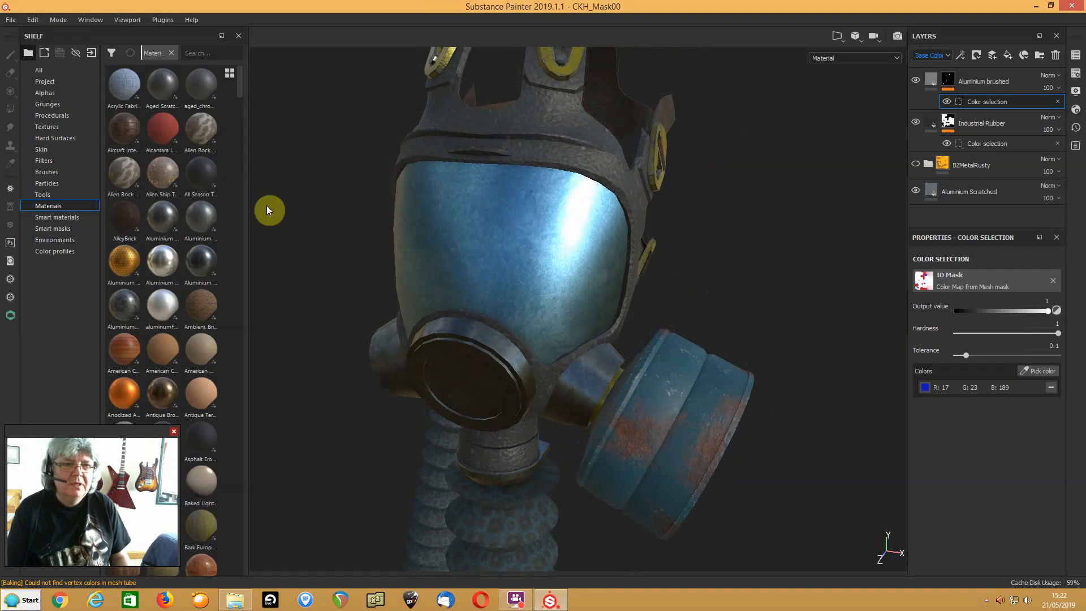
# Find the Rusty Metal smart material and add it above the Aluminium brushed layer
pyautogui.click(51, 216)
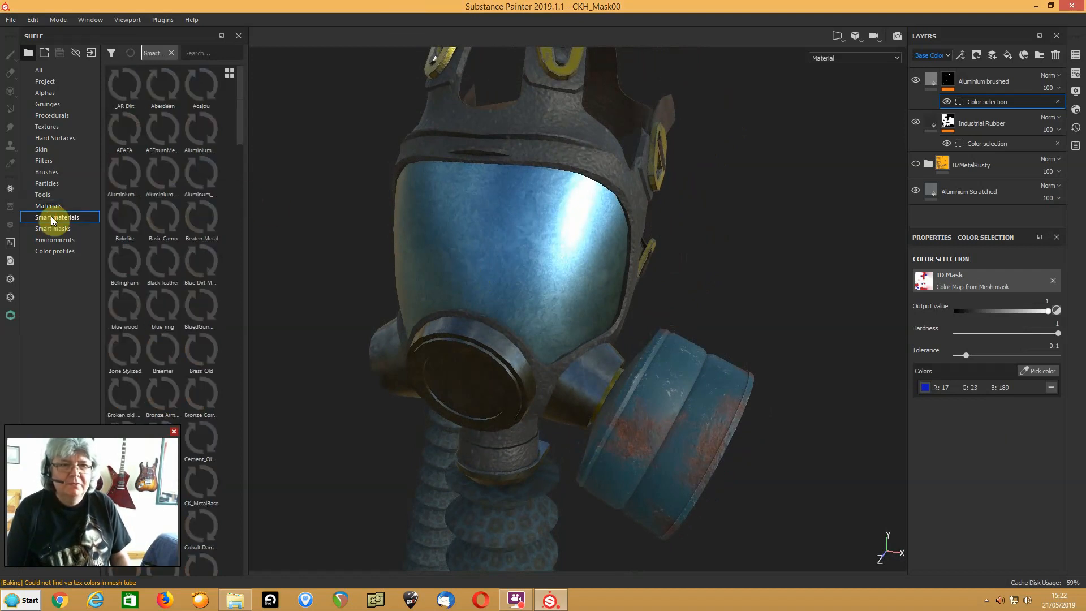
pyautogui.scroll(-1, 240, 115)
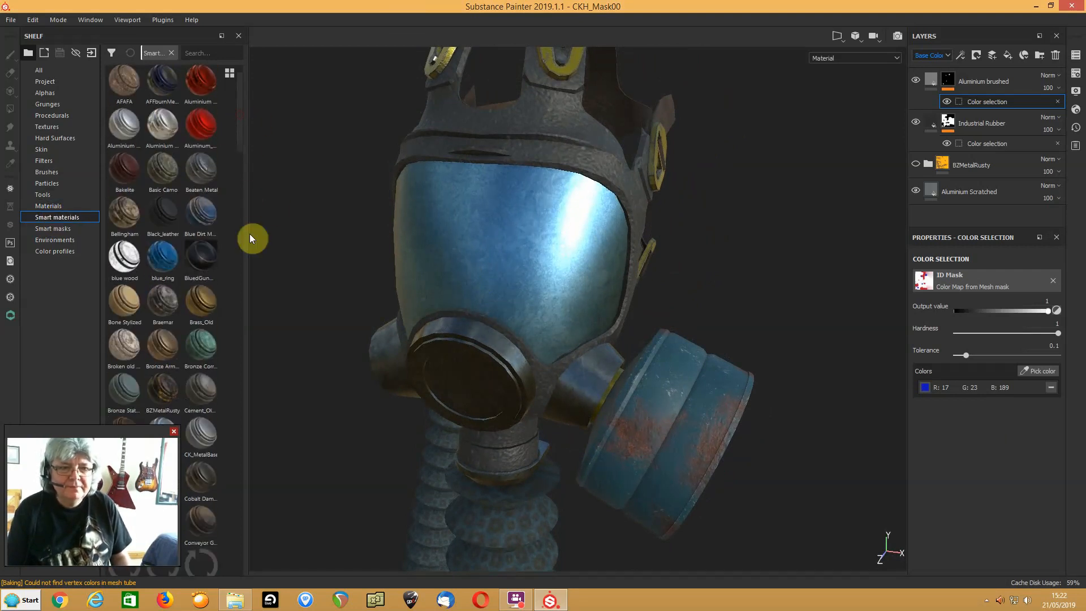
pyautogui.scroll(-10, 239, 291)
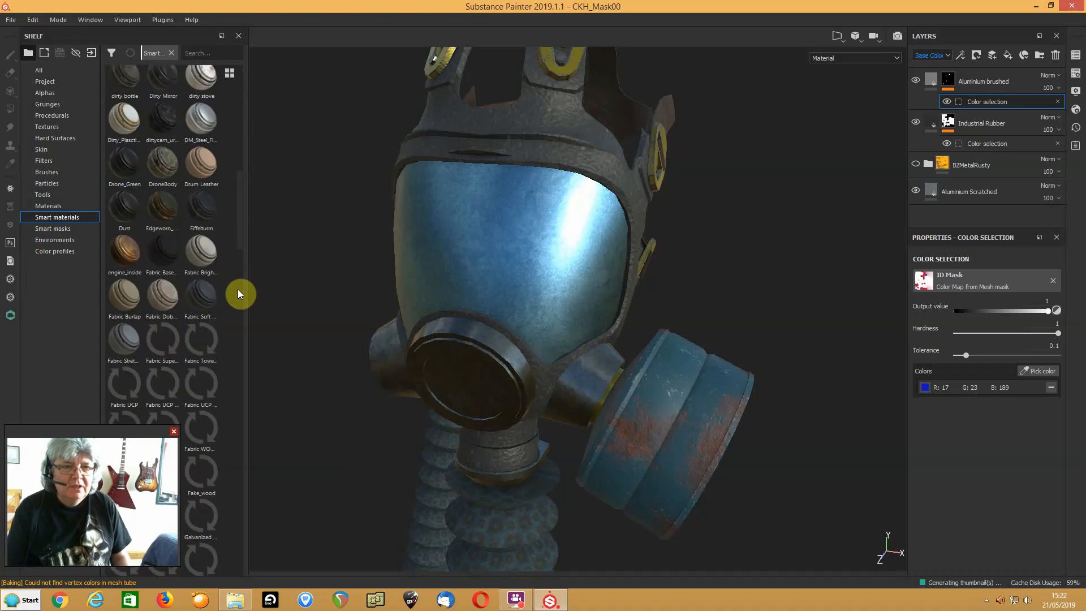
pyautogui.scroll(-9, 238, 290)
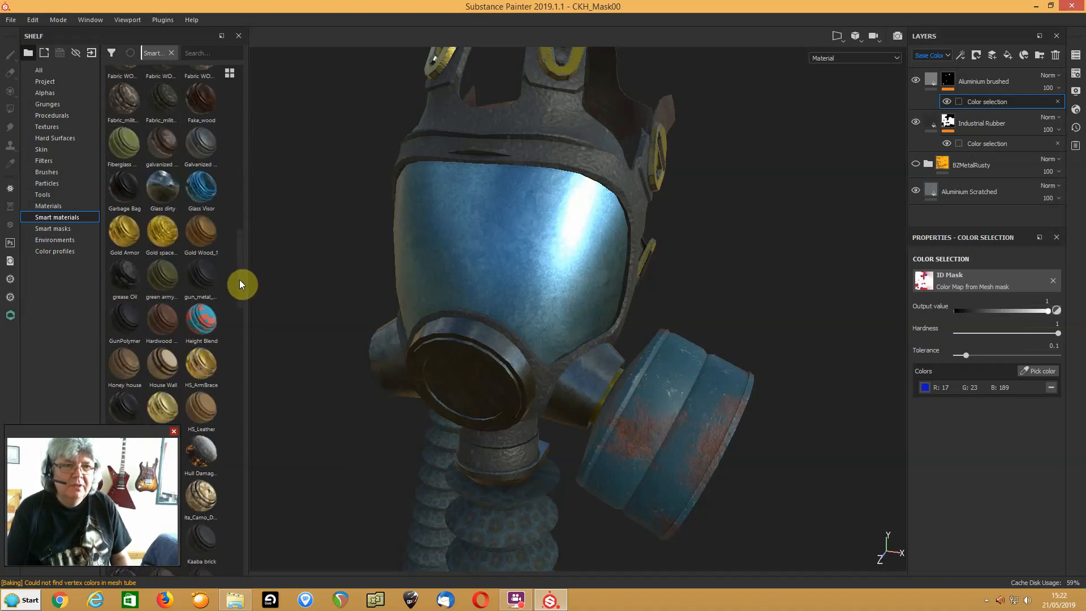
pyautogui.scroll(1, 240, 280)
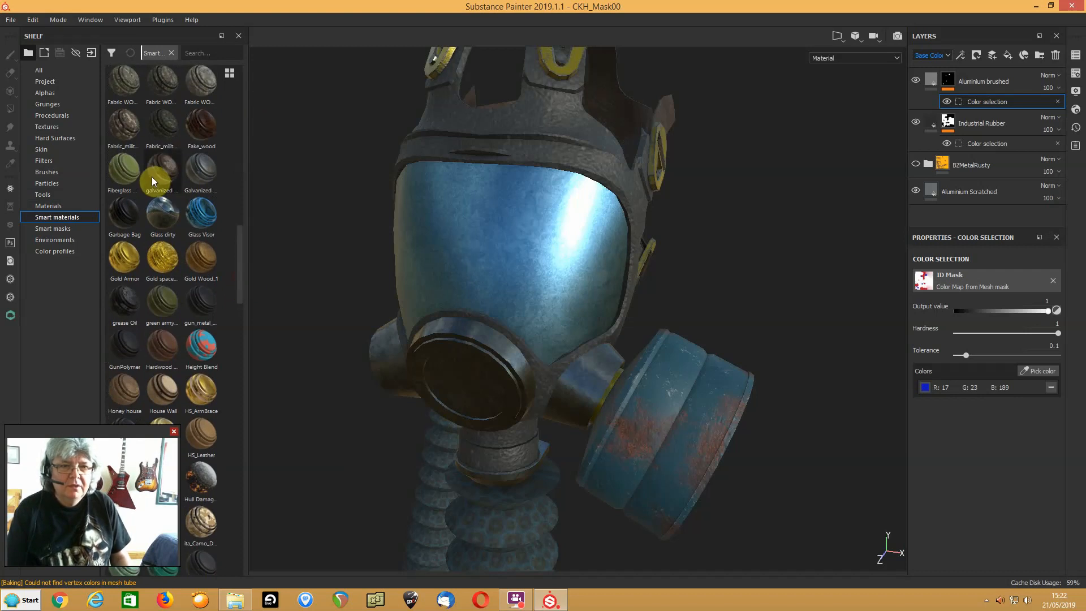
pyautogui.moveTo(152, 178)
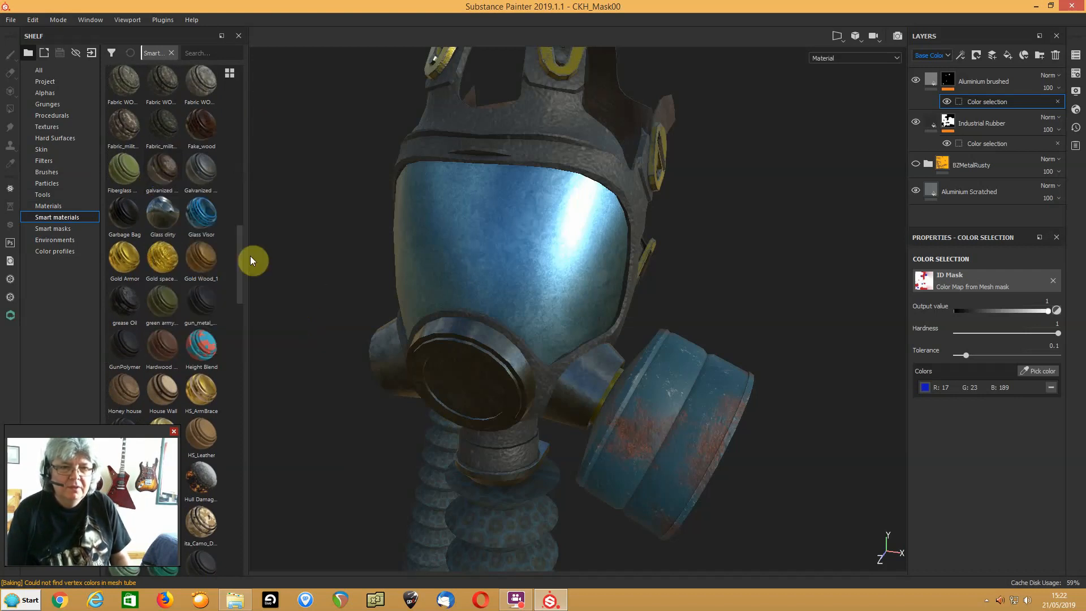
pyautogui.moveTo(240, 257); pyautogui.dragTo(240, 271)
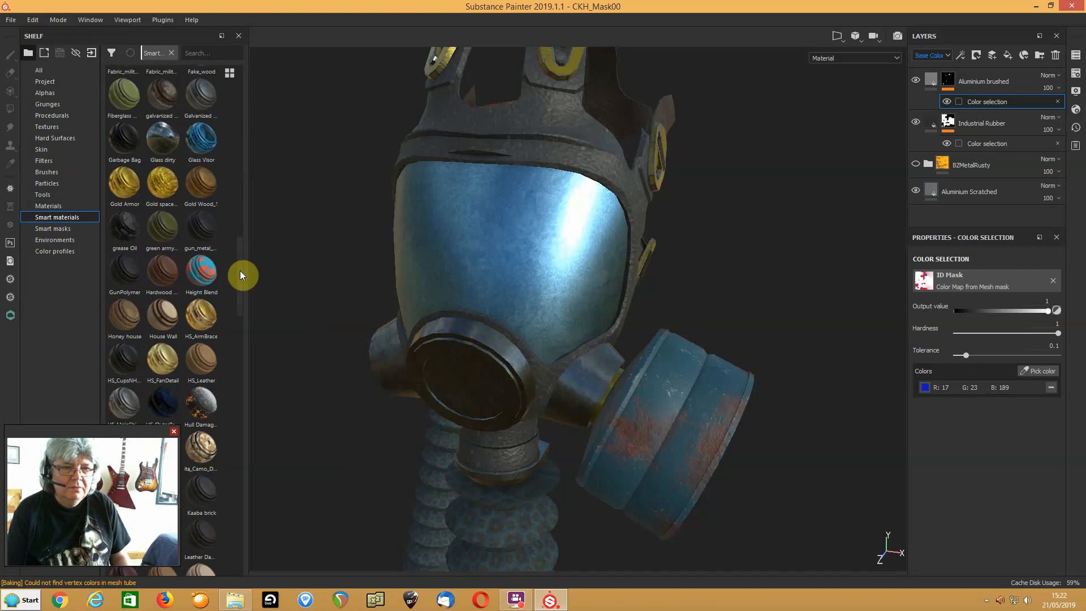
pyautogui.moveTo(128, 225)
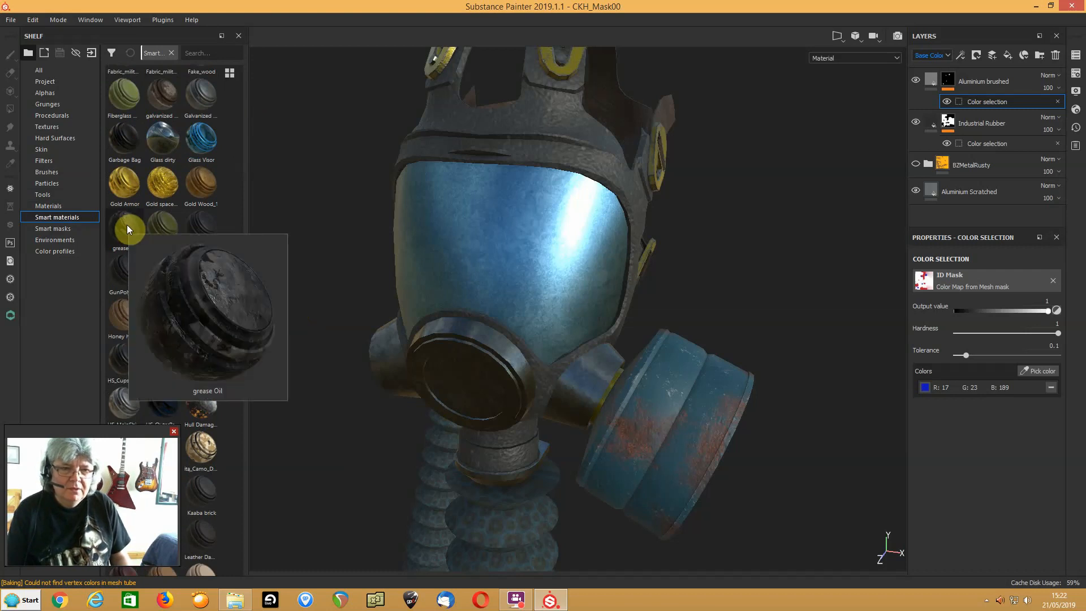
pyautogui.moveTo(240, 270); pyautogui.dragTo(247, 485)
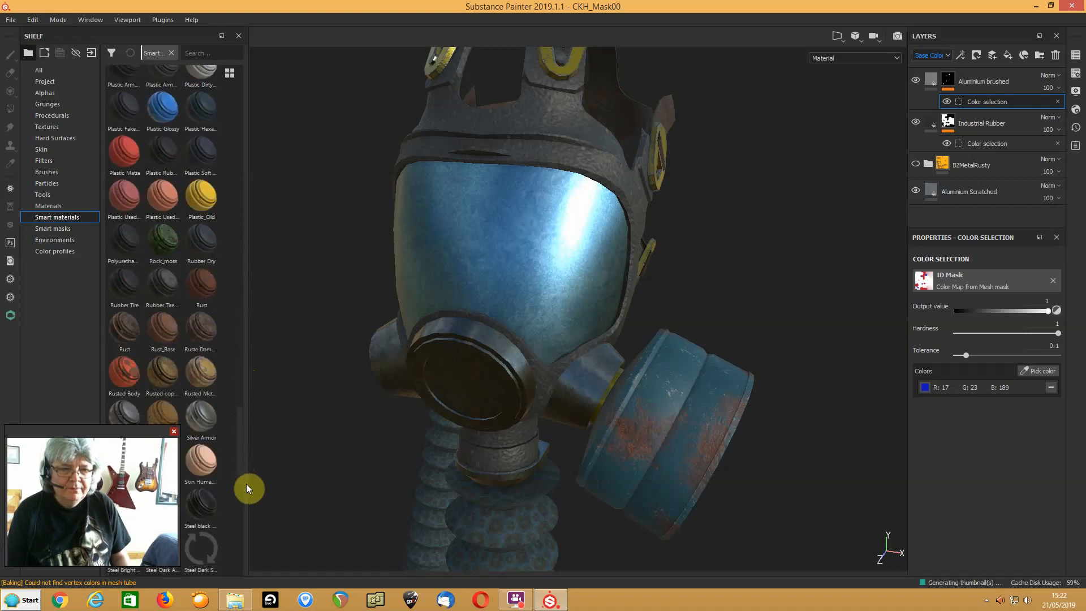
pyautogui.scroll(-5, 246, 484)
pyautogui.scroll(2, 243, 467)
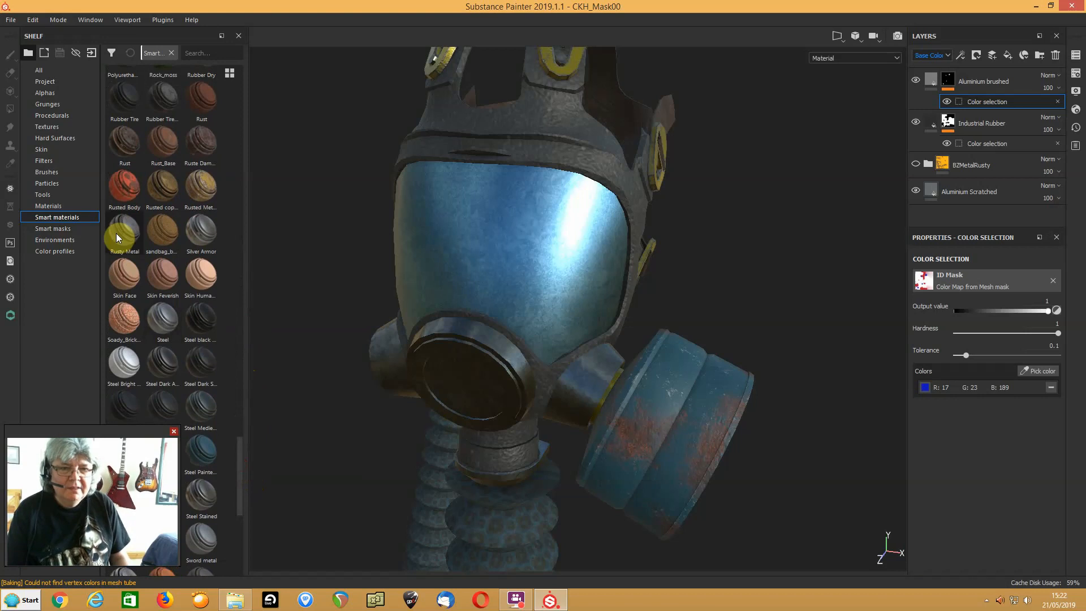
pyautogui.moveTo(117, 234)
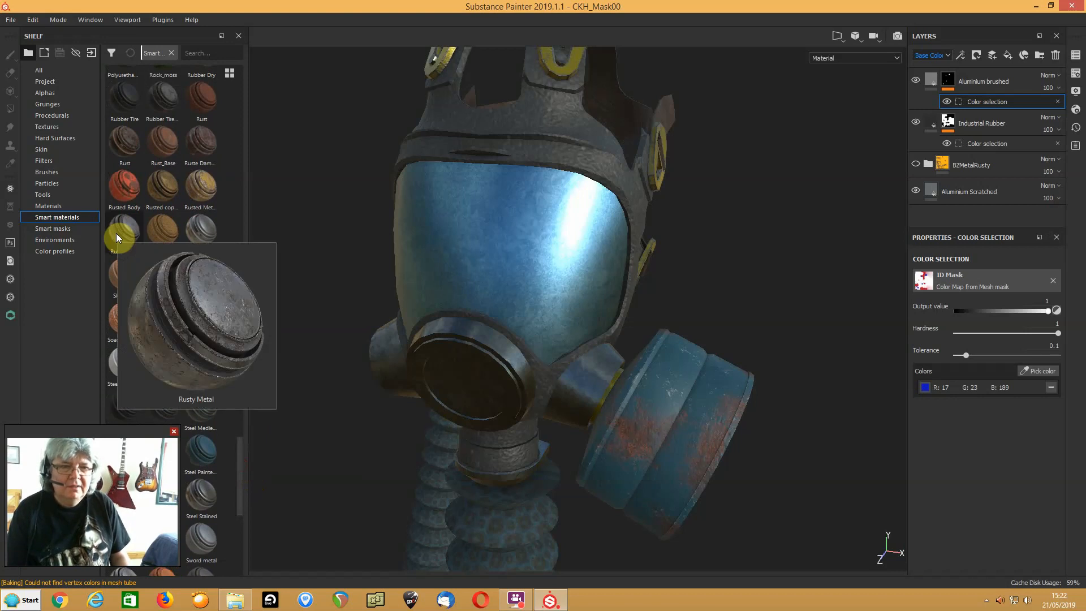
pyautogui.moveTo(117, 233); pyautogui.dragTo(970, 74)
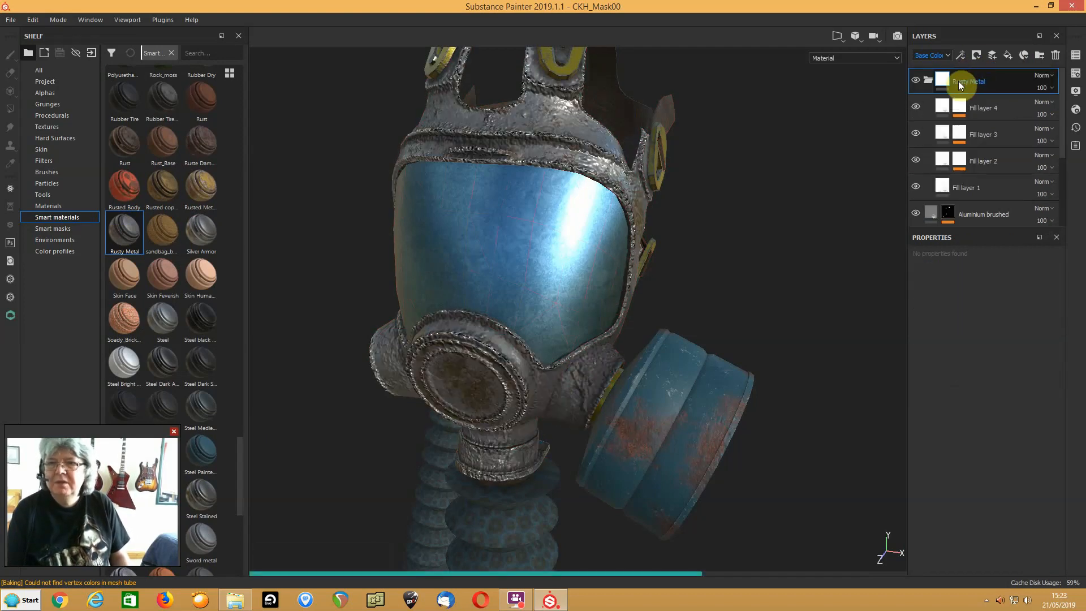
# Add a color selection mask to the Rusty Metal folder and pick the red ID color of the front breathing ring
pyautogui.rightClick(959, 80)
pyautogui.click(967, 123)
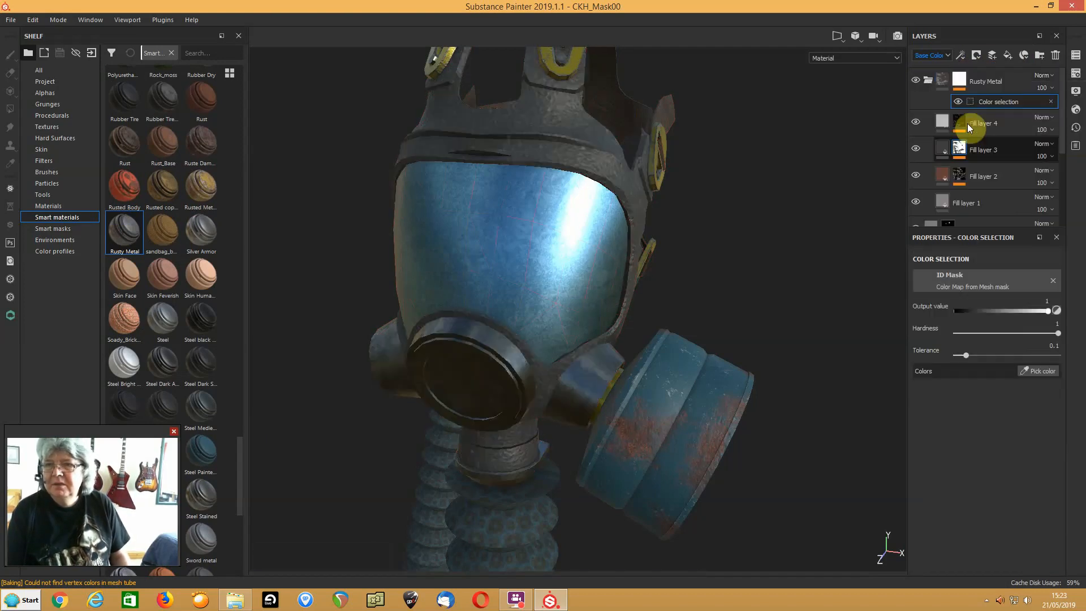
pyautogui.click(1033, 371)
pyautogui.click(510, 371)
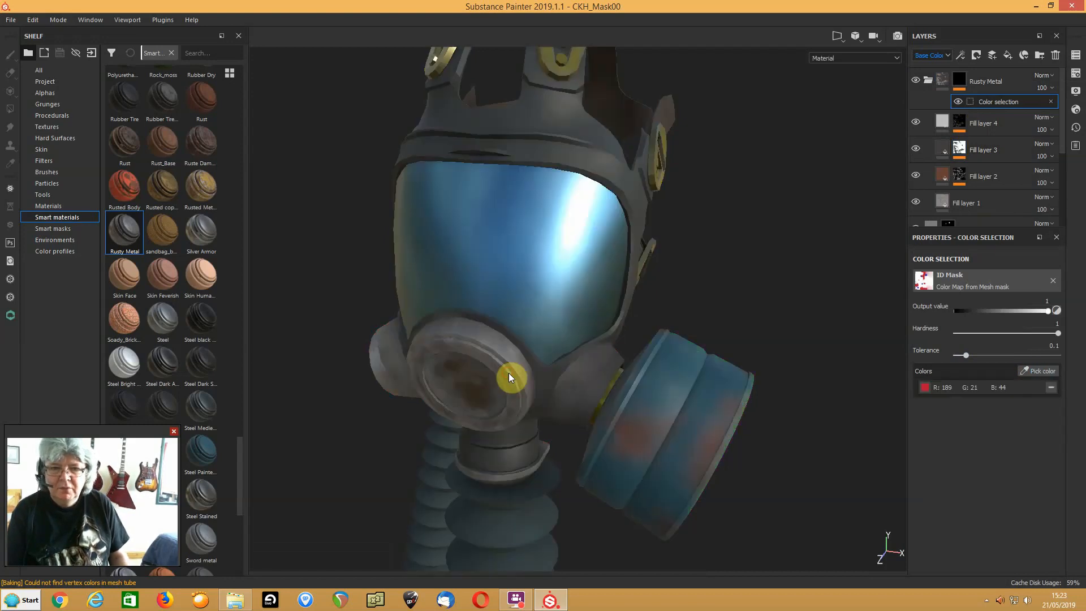
pyautogui.moveTo(687, 314)
pyautogui.keyDown('alt'); pyautogui.mouseDown()
pyautogui.moveTo(656, 309)
pyautogui.moveTo(705, 311)
pyautogui.mouseUp(); pyautogui.keyUp('alt')
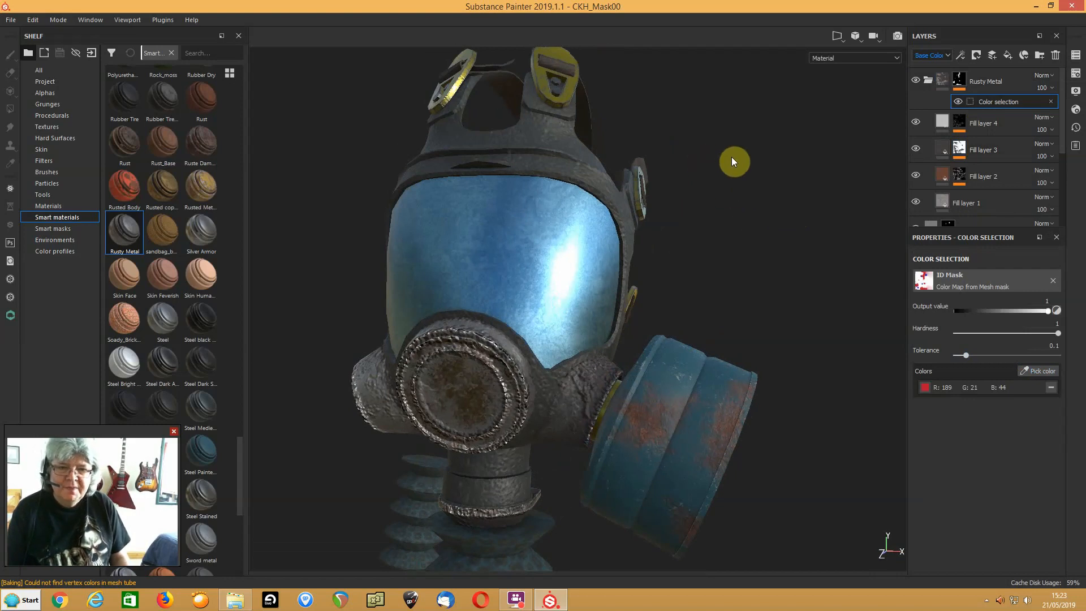
# Set the Rusty Metal folder's opacity in the Height channel to 25
pyautogui.click(940, 79)
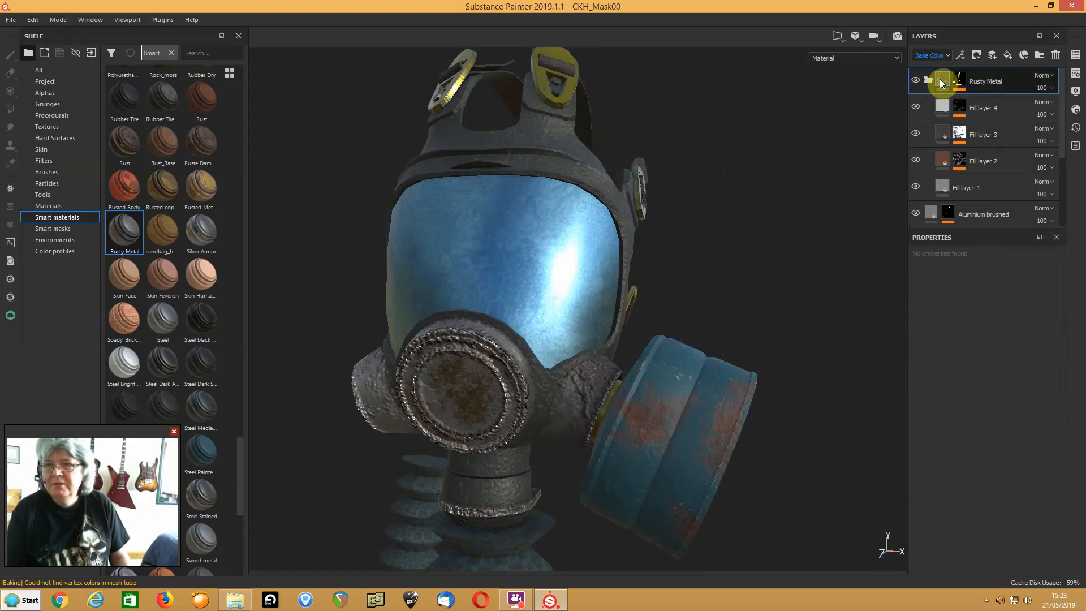
pyautogui.click(929, 54)
pyautogui.click(923, 73)
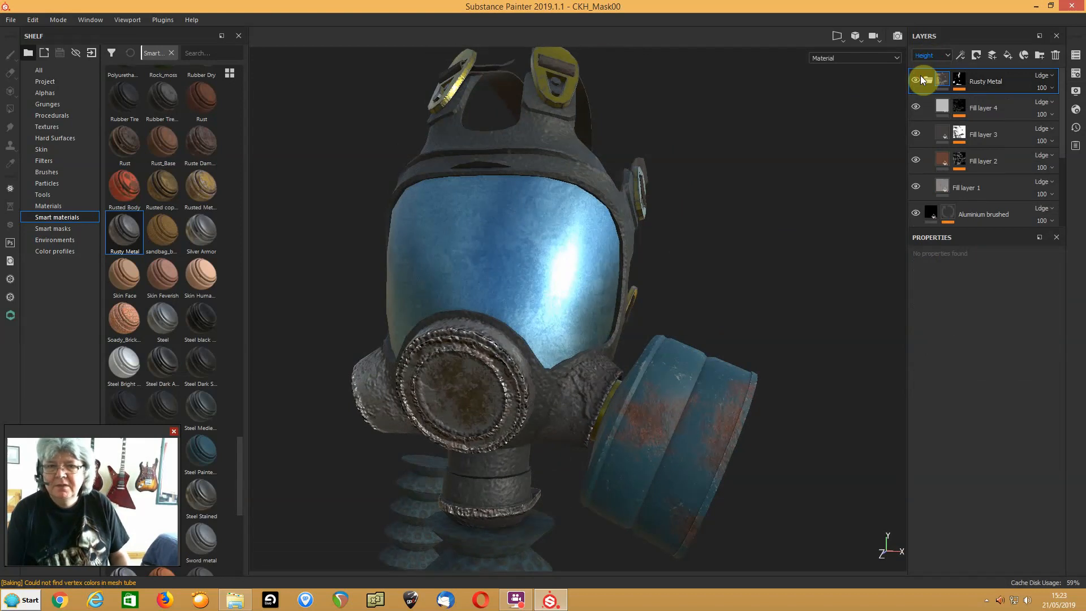
pyautogui.click(1052, 88)
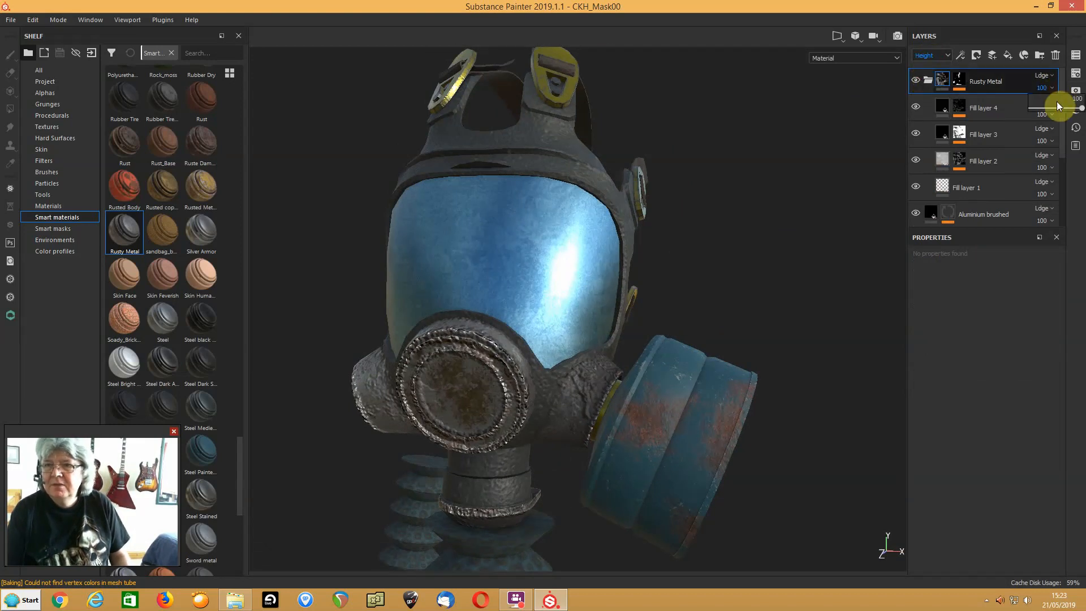
pyautogui.moveTo(1082, 110); pyautogui.dragTo(1040, 115)
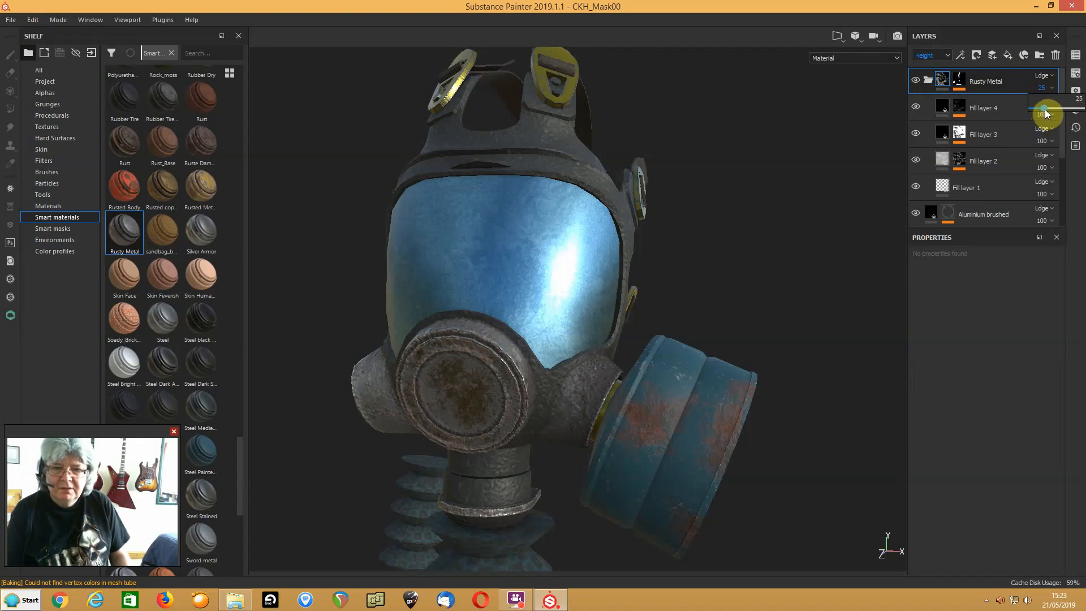
pyautogui.keyDown('alt'); pyautogui.moveTo(553, 252); pyautogui.dragTo(640, 220); pyautogui.keyUp('alt')
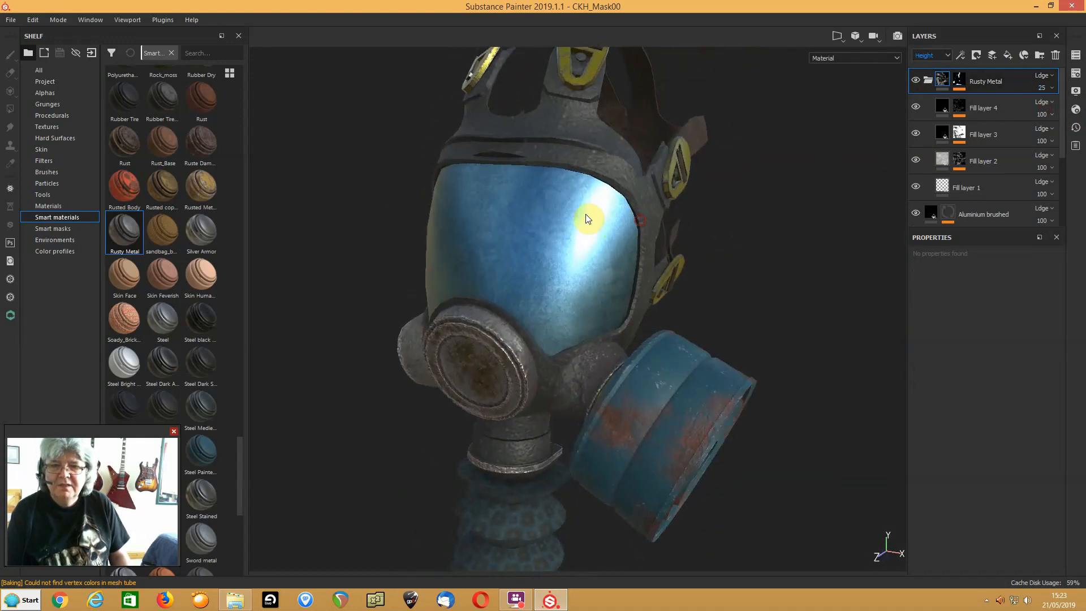
# Save the project and open the texture export settings
pyautogui.click(11, 20)
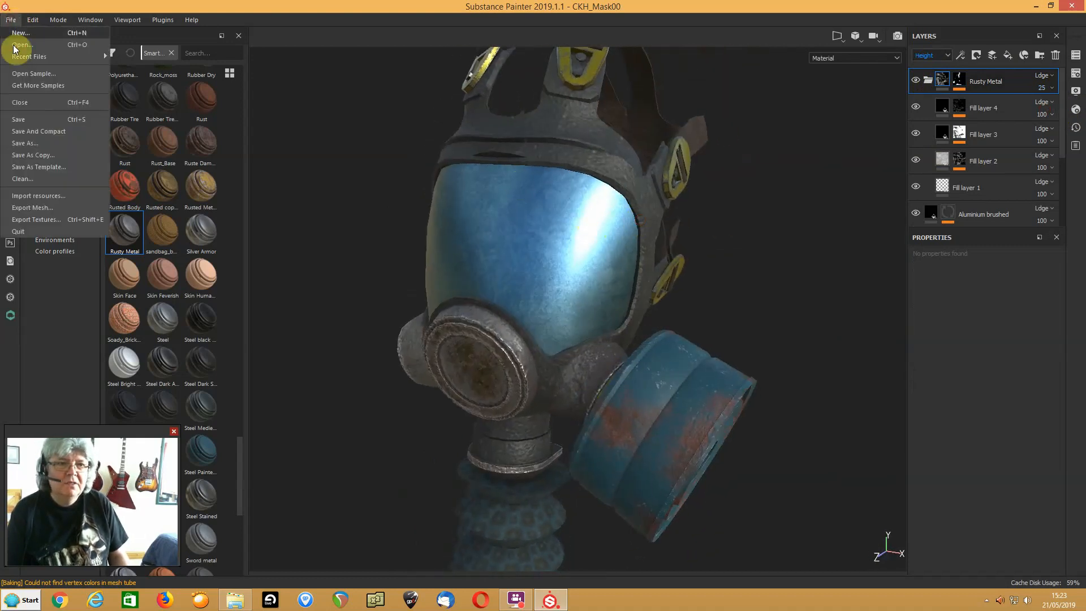
pyautogui.click(18, 120)
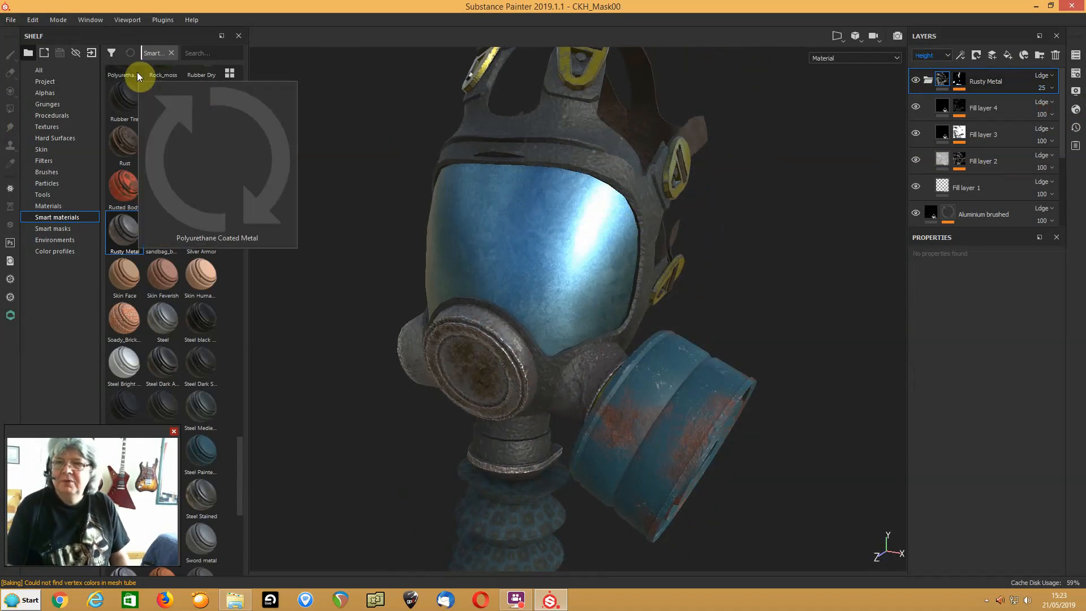
pyautogui.click(8, 21)
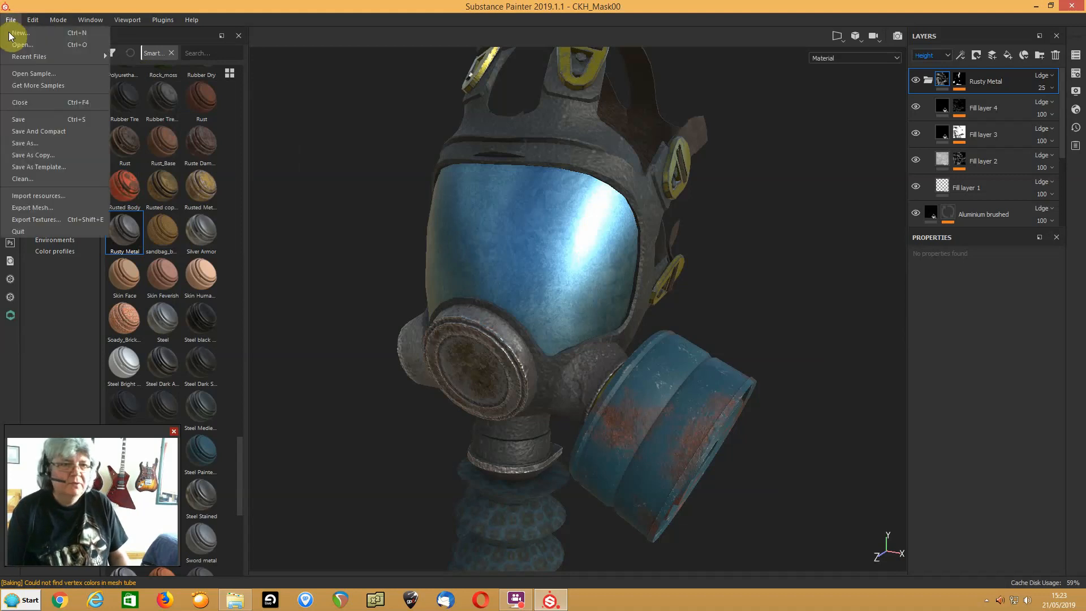
pyautogui.click(32, 221)
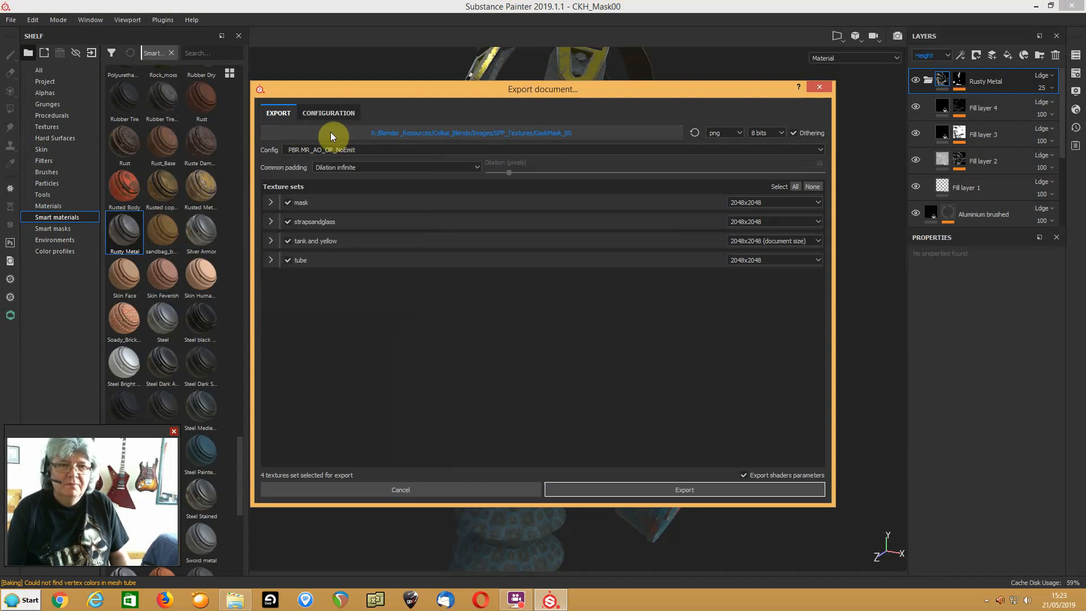
# Review the output maps of the PBR MetalRough and PBR MR_AO_OP_NoEmit export presets
pyautogui.click(325, 113)
pyautogui.moveTo(358, 91); pyautogui.dragTo(388, 52)
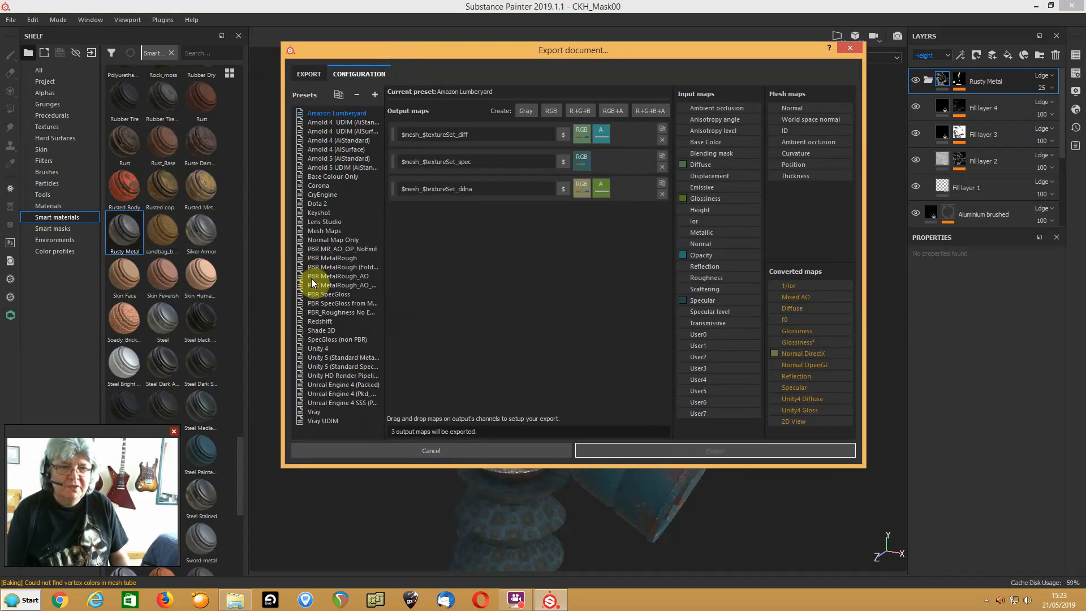
pyautogui.click(314, 258)
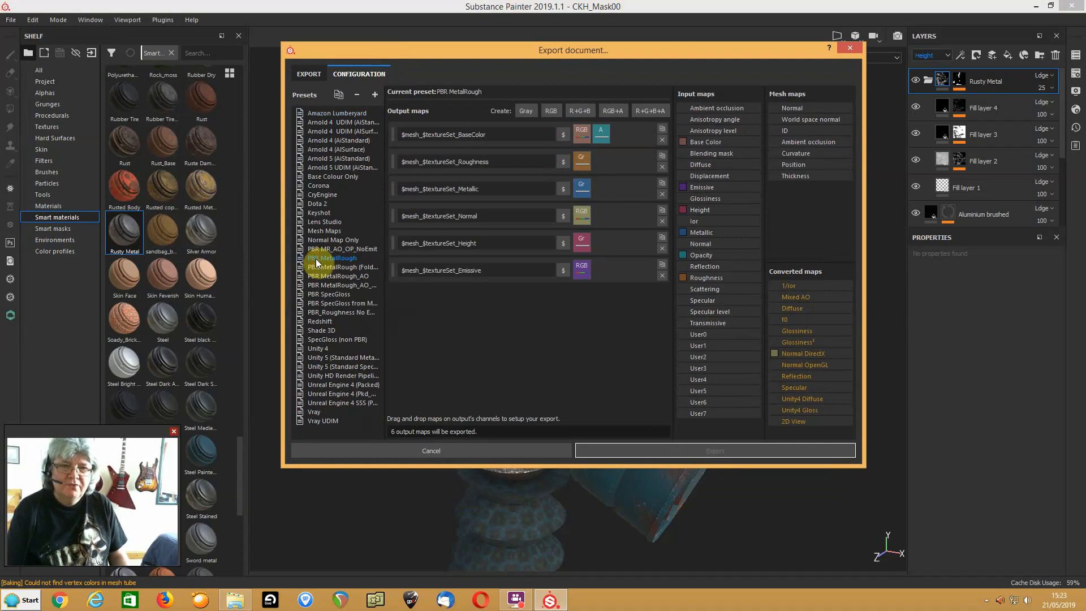
pyautogui.click(324, 250)
pyautogui.click(425, 353)
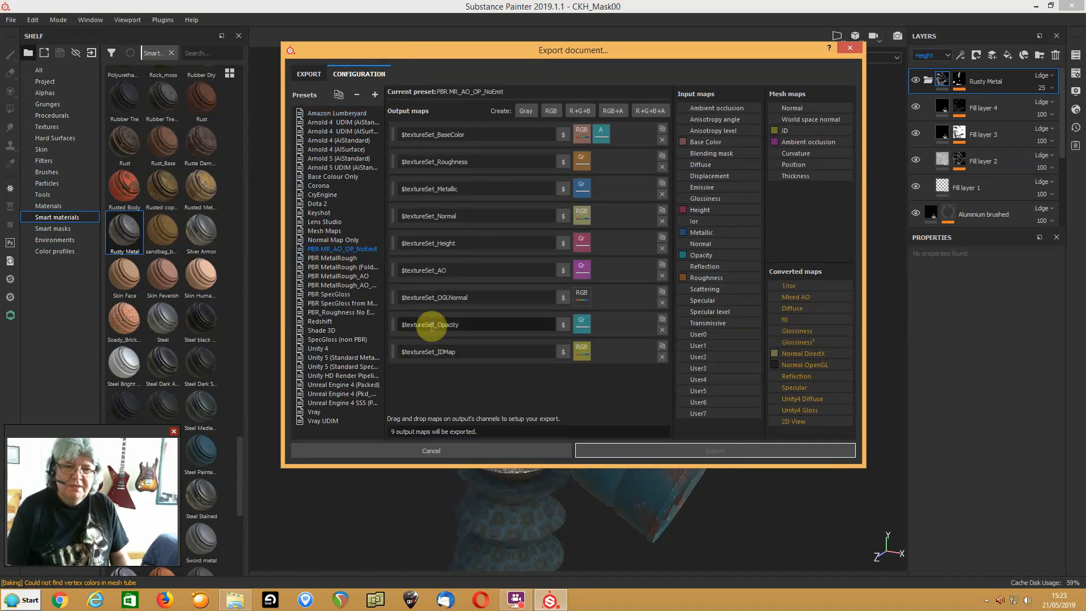
pyautogui.click(437, 301)
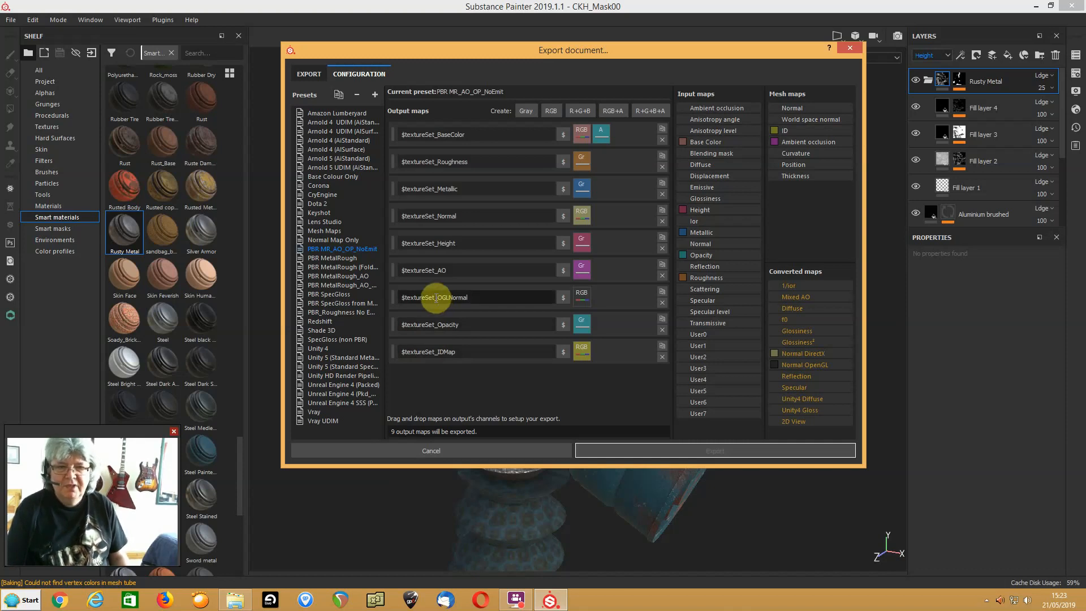
pyautogui.click(426, 212)
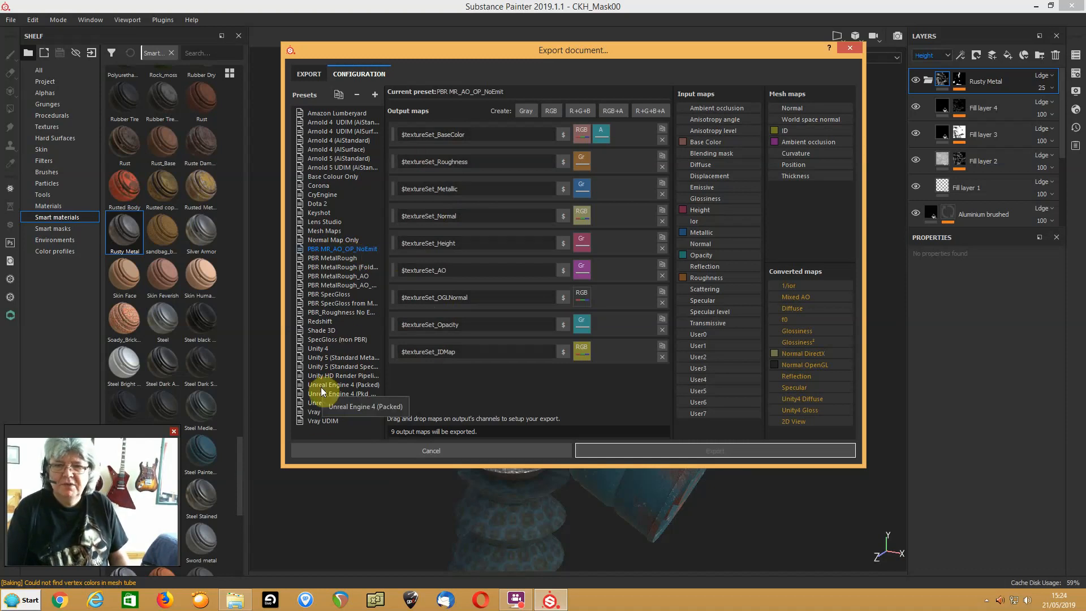
# Return to the export options and choose the GaskMask_00 folder inside SPP_Textures as the export destination
pyautogui.click(314, 77)
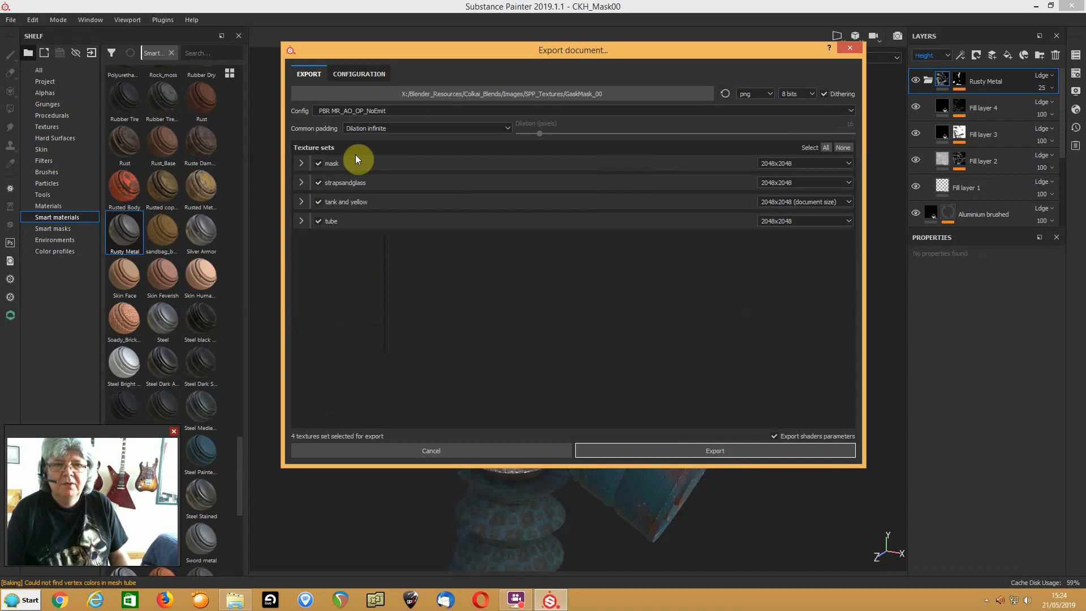
pyautogui.click(460, 94)
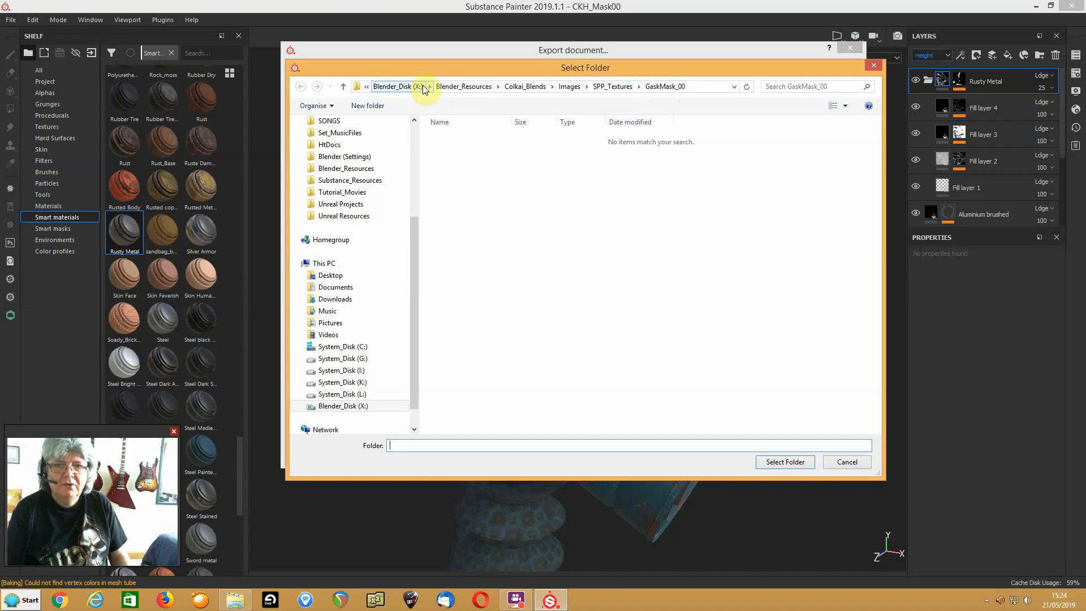
pyautogui.click(653, 88)
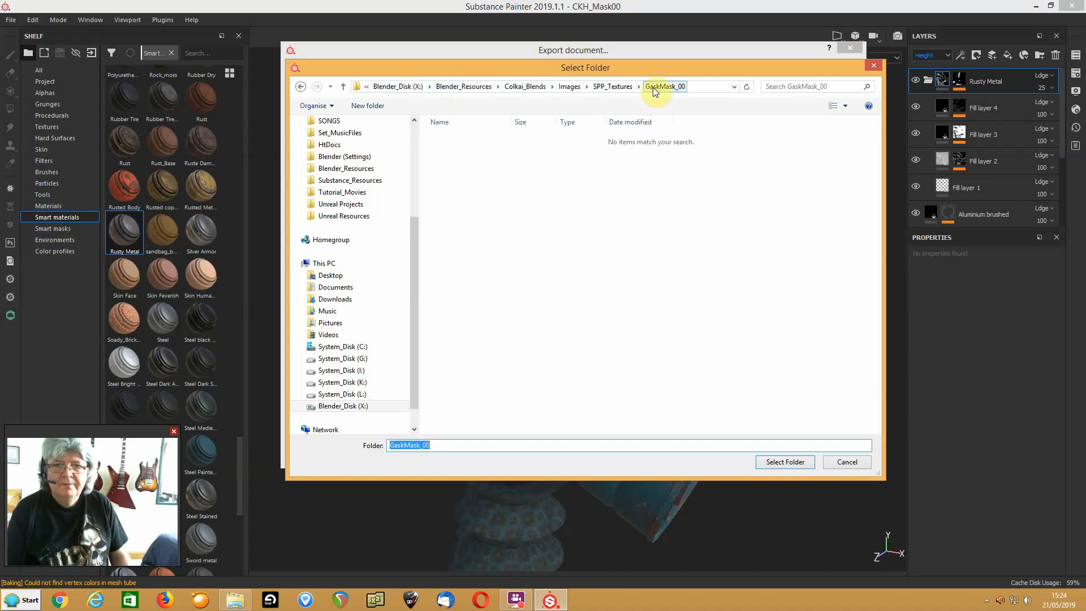
pyautogui.click(773, 460)
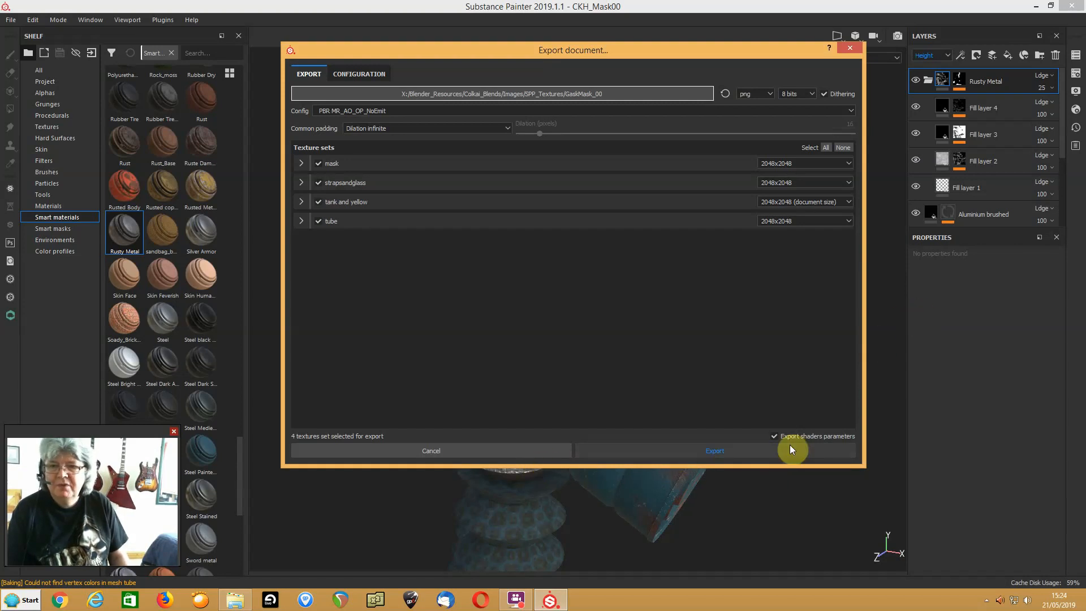
# Export the four texture sets without shader parameters and open the folder containing the exported files
pyautogui.click(775, 436)
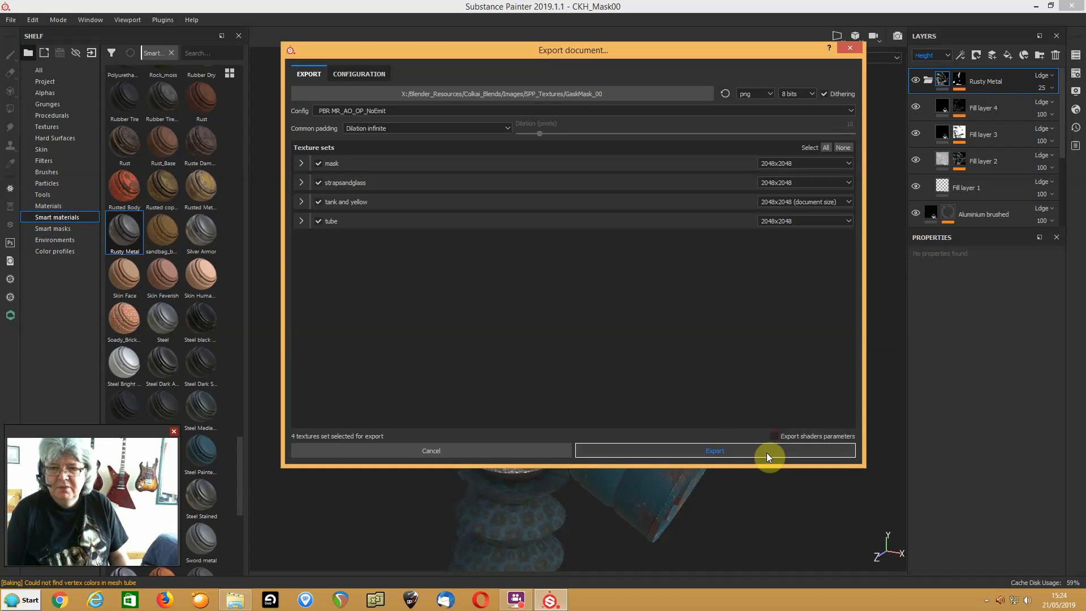
pyautogui.click(739, 453)
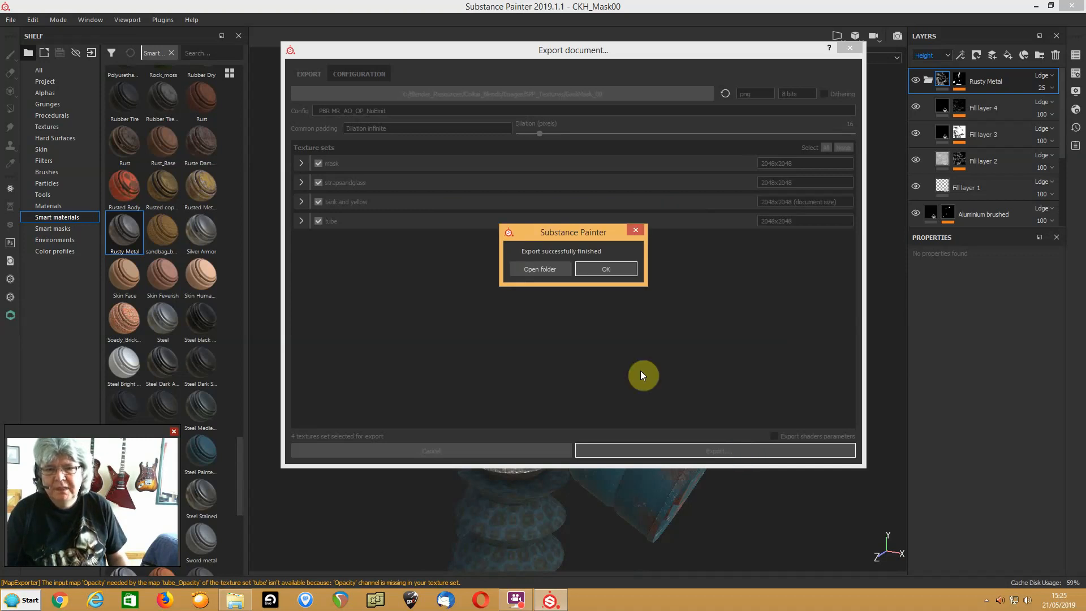
pyautogui.click(530, 268)
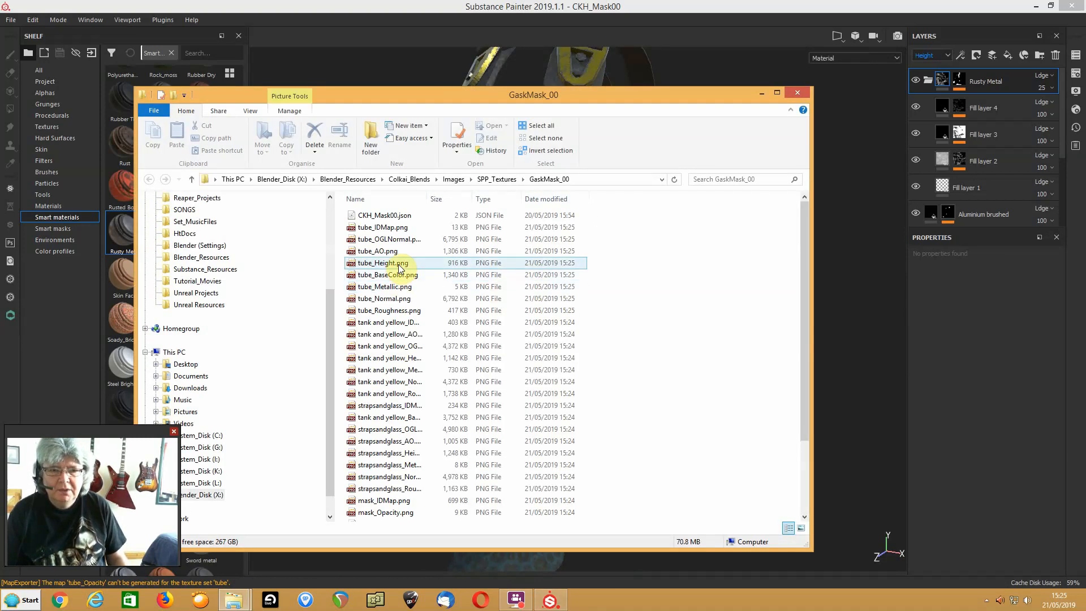
# View tube_Height.png in XnView, browse the exported maps' thumbnails, and inspect tank and yellow_BaseColor.png up close
pyautogui.click(399, 263)
pyautogui.doubleClick(399, 264)
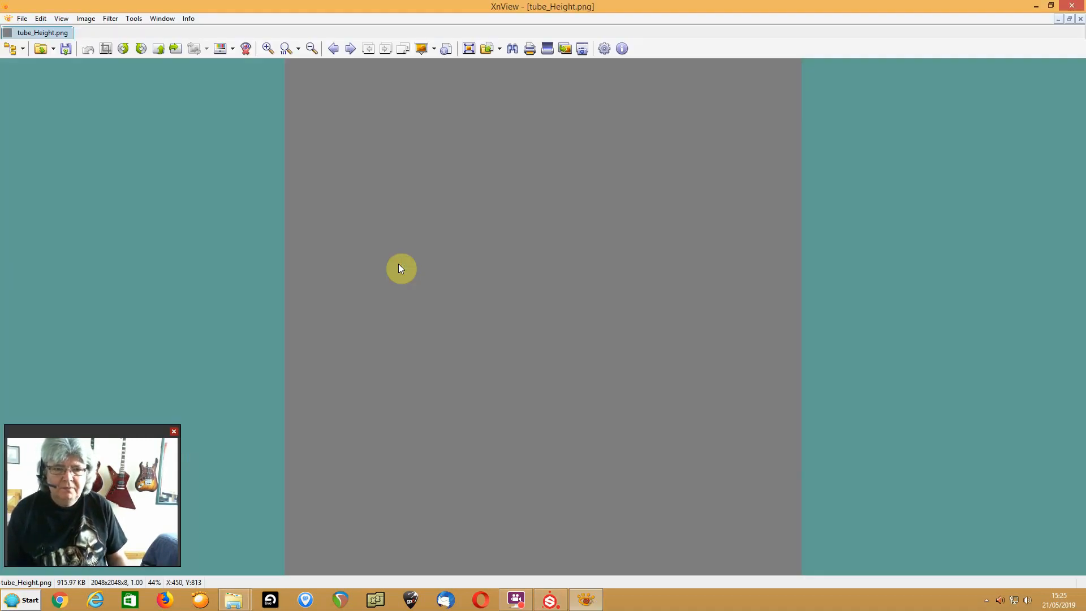
pyautogui.click(10, 48)
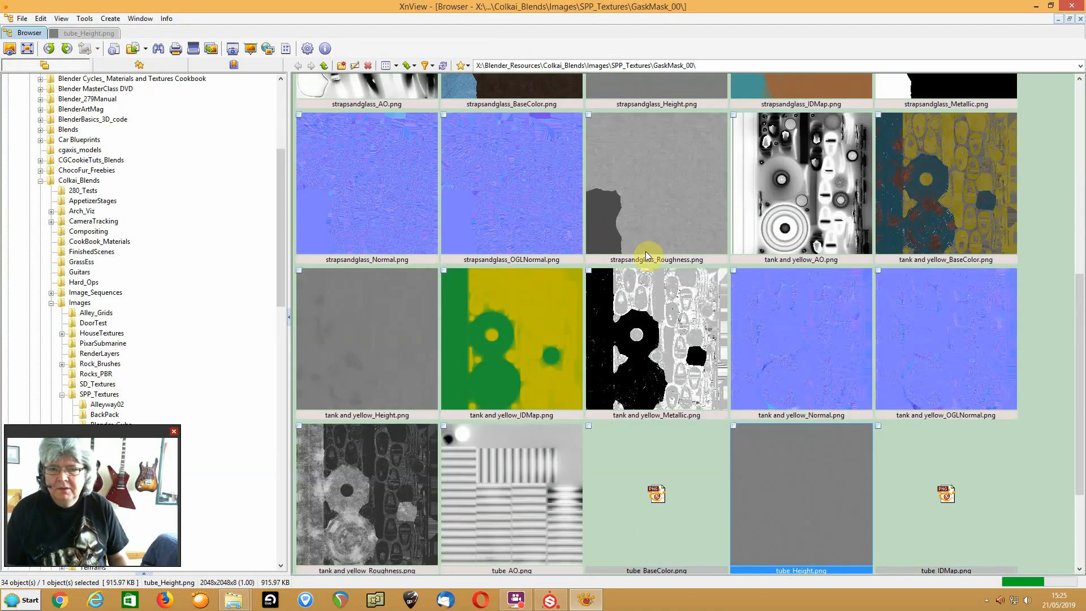
pyautogui.doubleClick(953, 197)
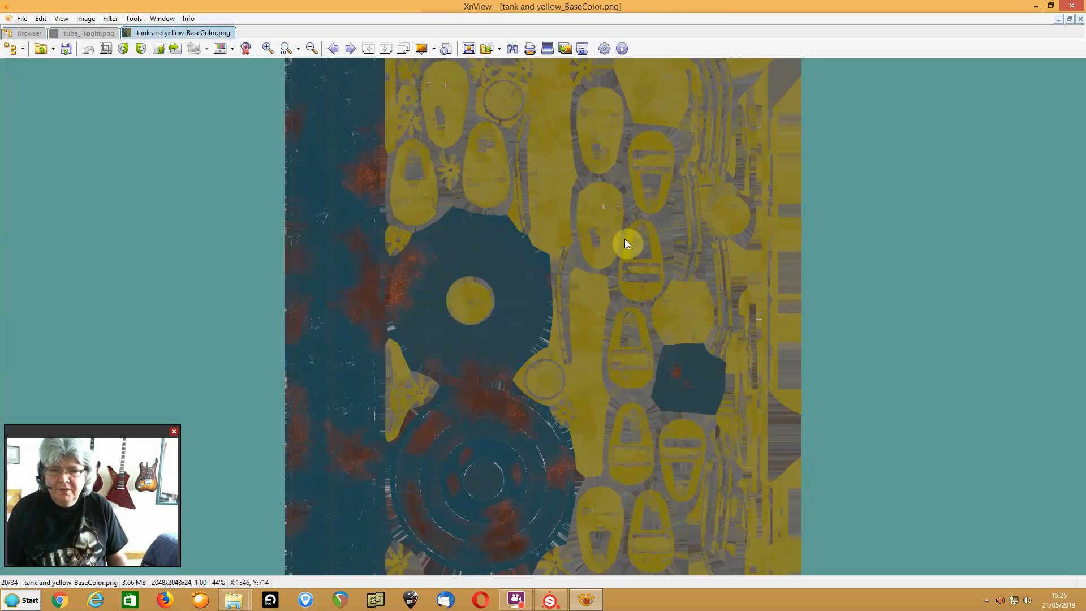
pyautogui.scroll(3, 617, 244)
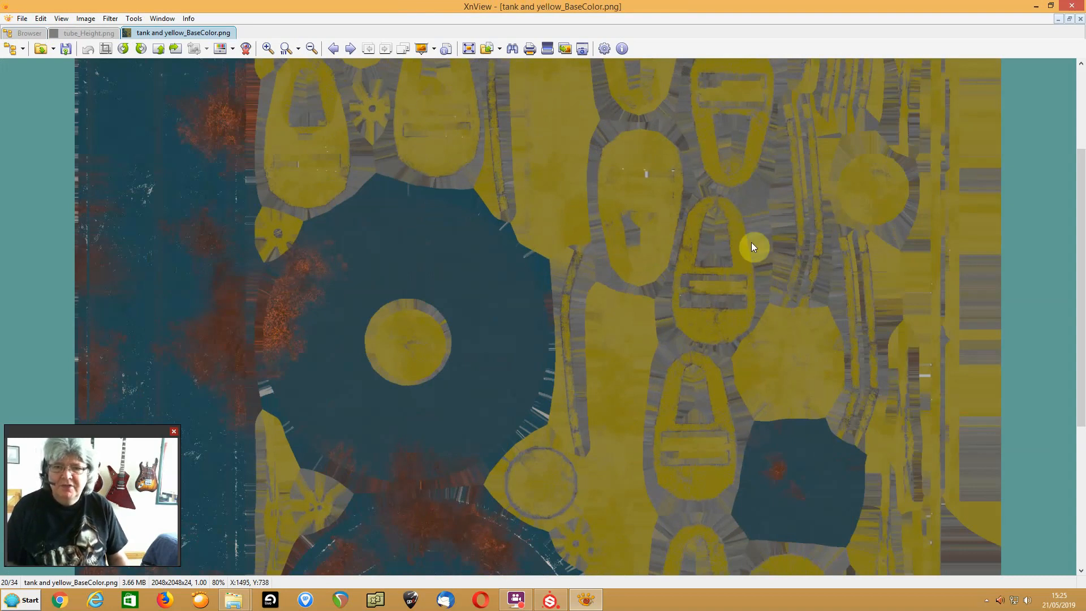
pyautogui.scroll(1, 752, 248)
pyautogui.scroll(-1, 807, 233)
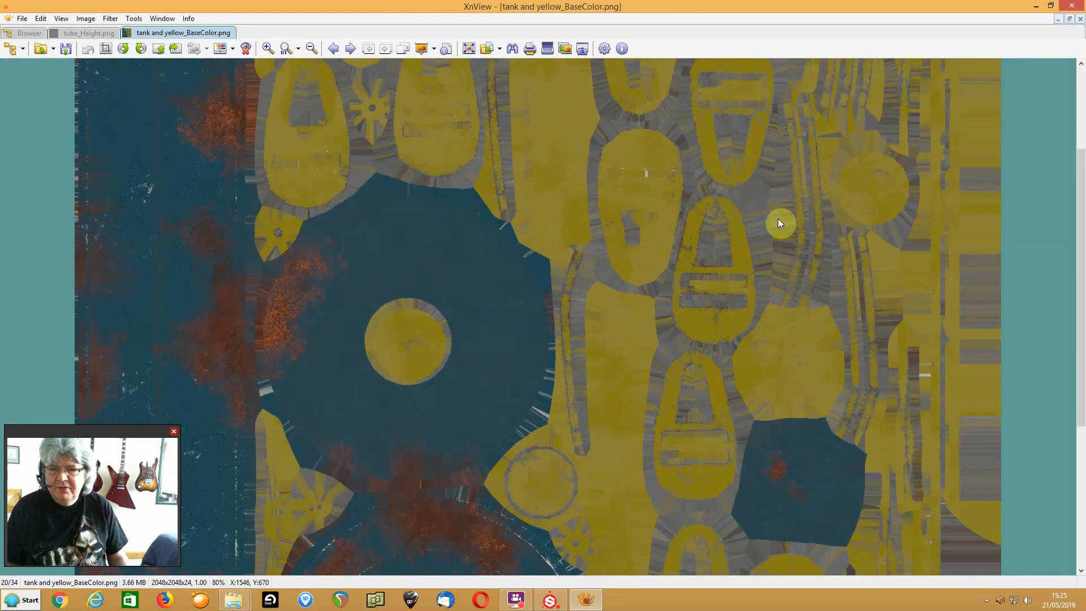
# Return to Substance Painter, review the common padding choices in the texture export settings, and close them without exporting
pyautogui.click(550, 600)
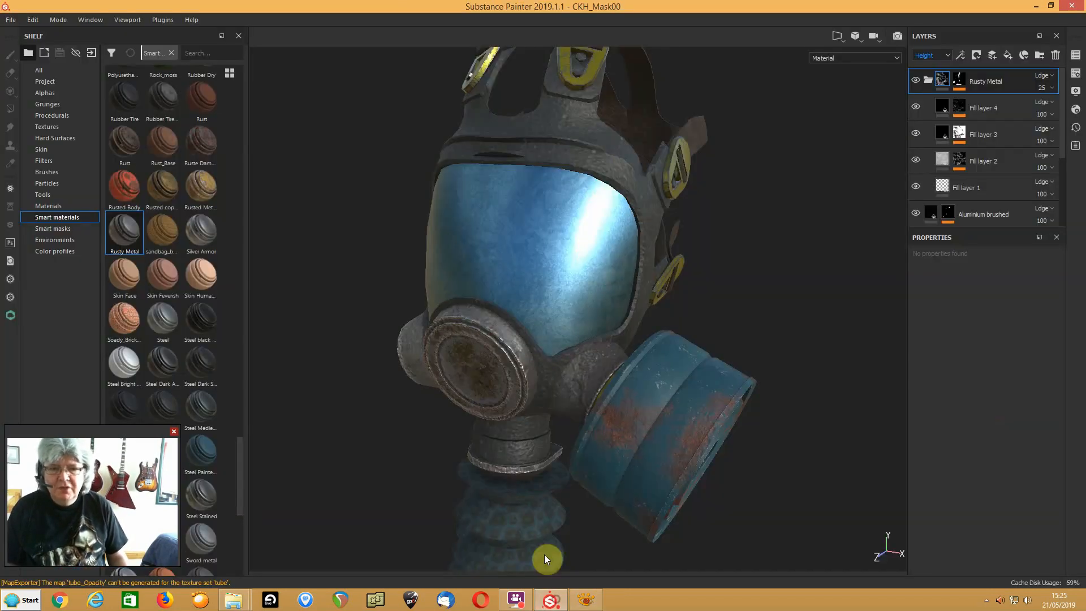
pyautogui.click(11, 21)
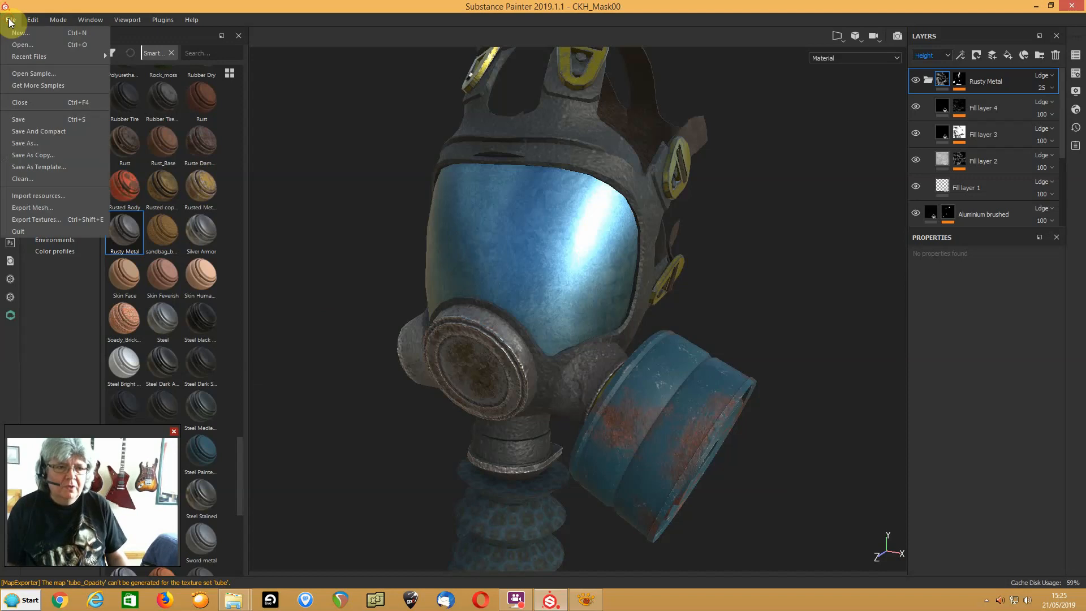
pyautogui.click(28, 219)
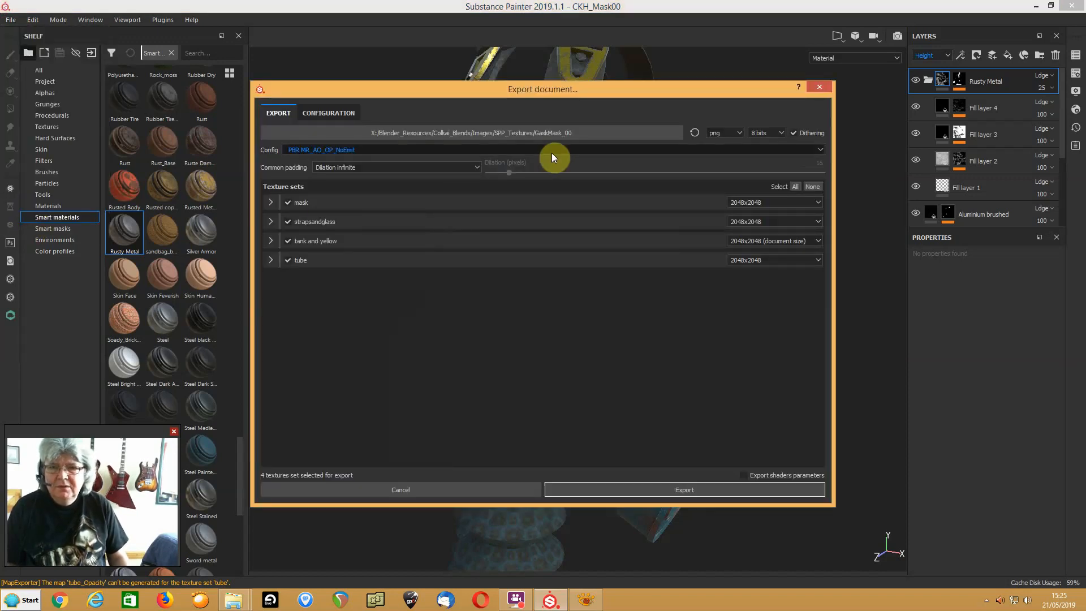
pyautogui.click(327, 113)
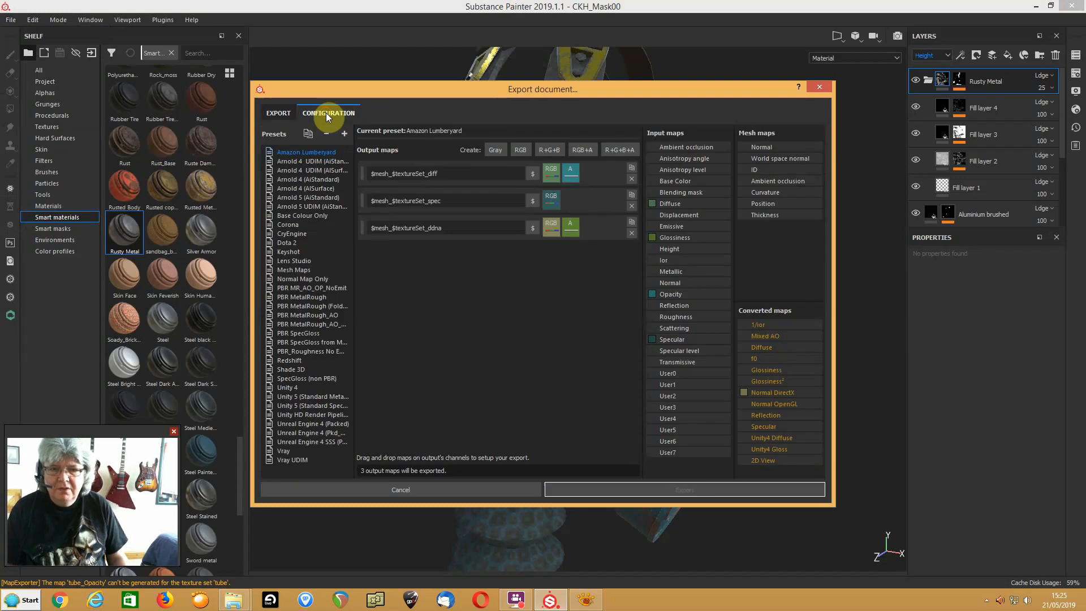
pyautogui.click(285, 115)
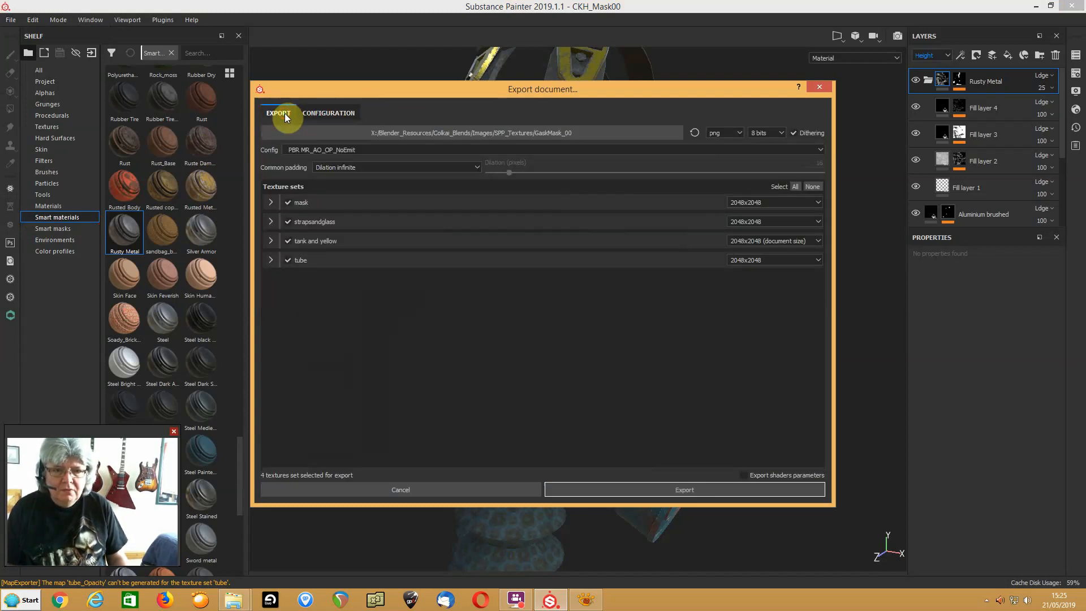
pyautogui.click(348, 167)
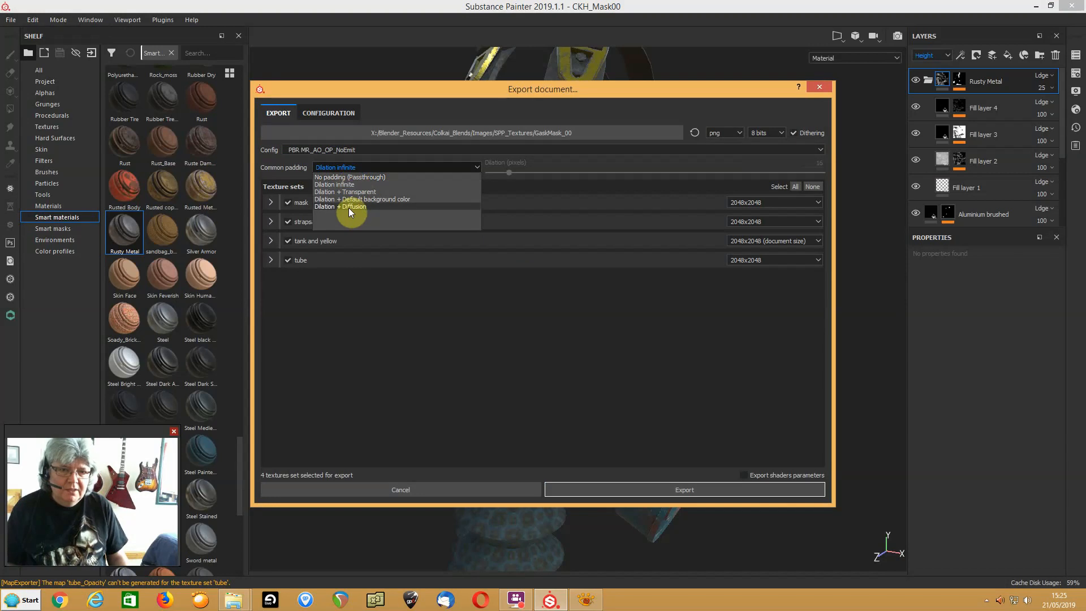
pyautogui.click(544, 108)
pyautogui.click(423, 491)
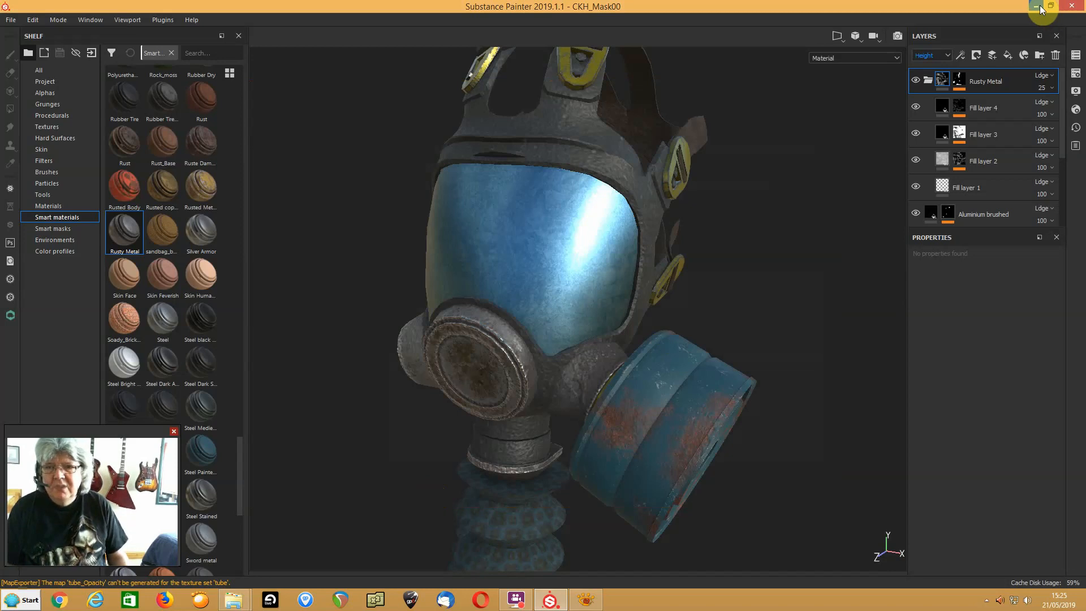
# Save the gas mask project
pyautogui.click(11, 21)
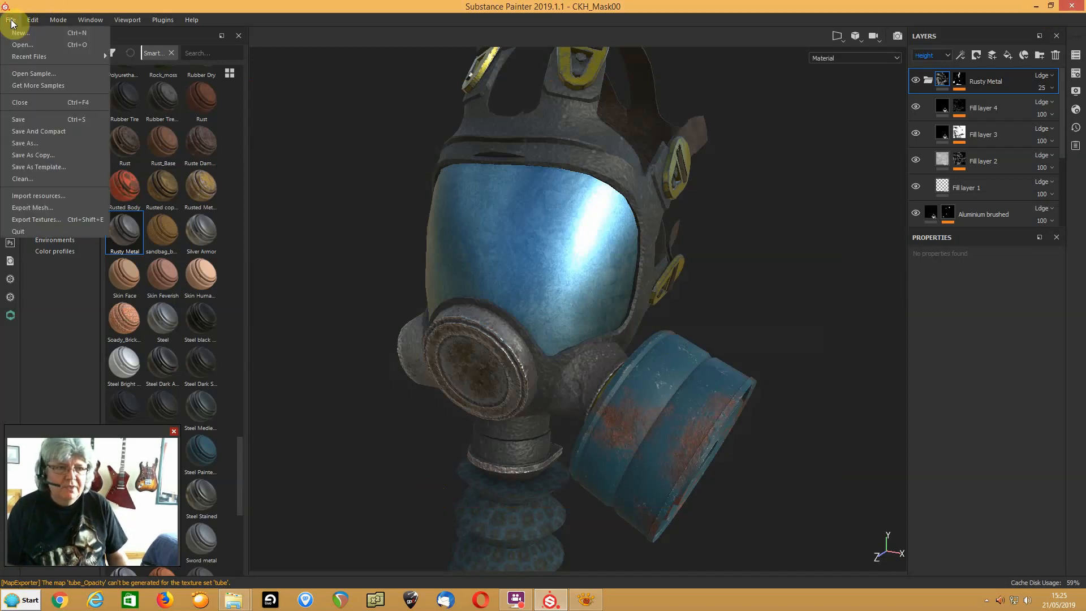
pyautogui.click(20, 121)
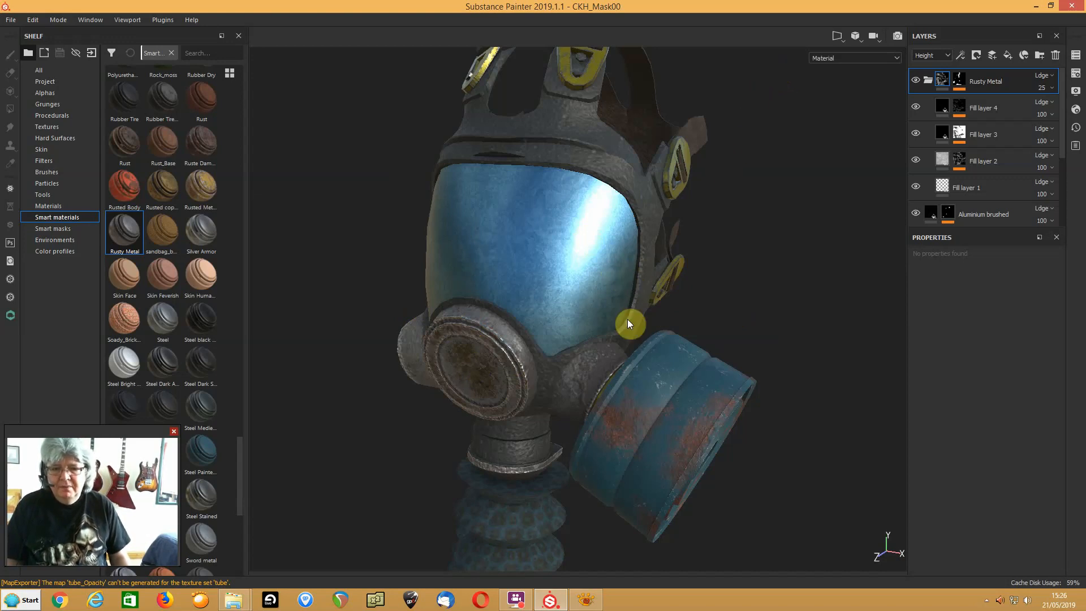
# Switch to XnView and view mask_IDMap.png from the exported textures folder
pyautogui.click(585, 599)
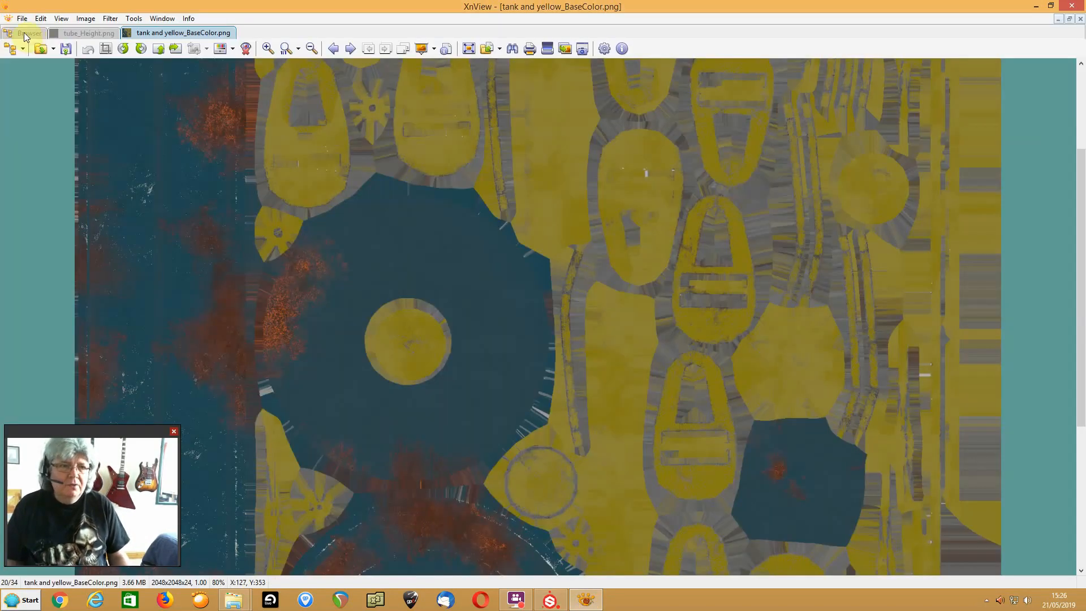
pyautogui.click(27, 35)
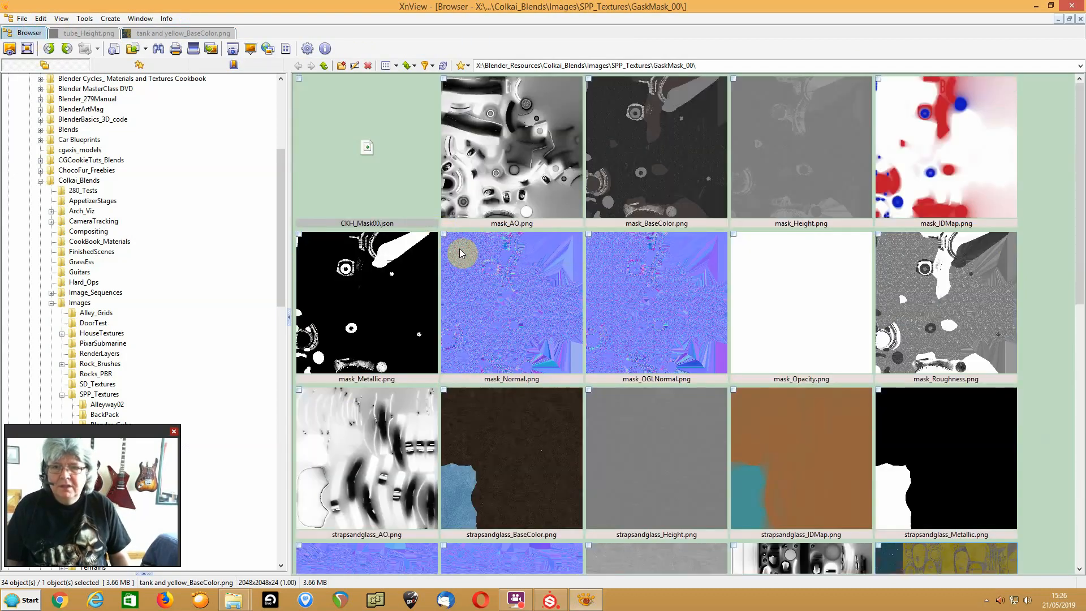
pyautogui.doubleClick(953, 178)
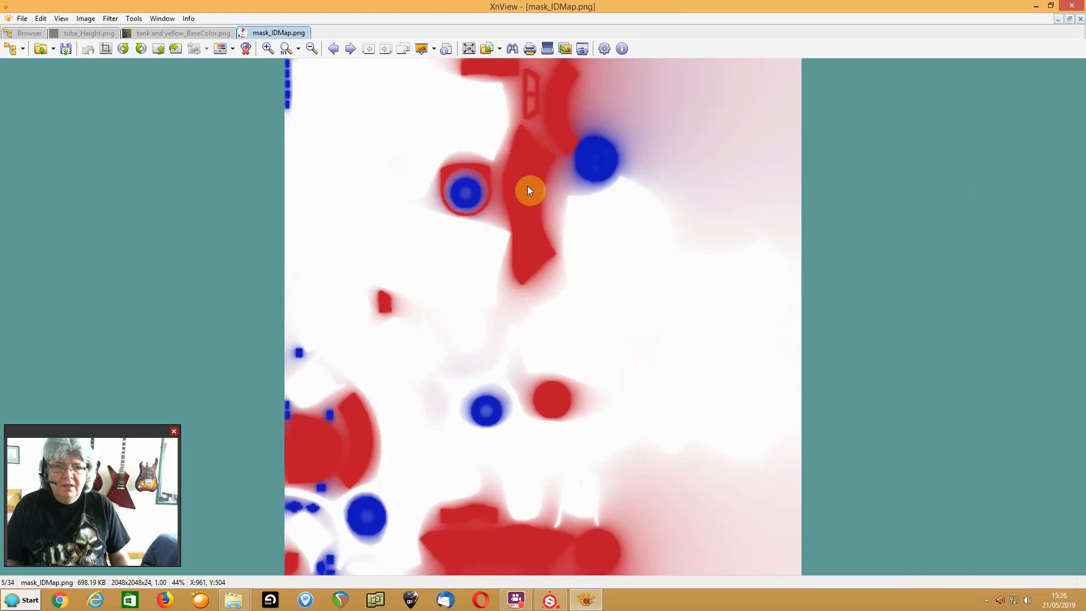
pyautogui.click(1035, 8)
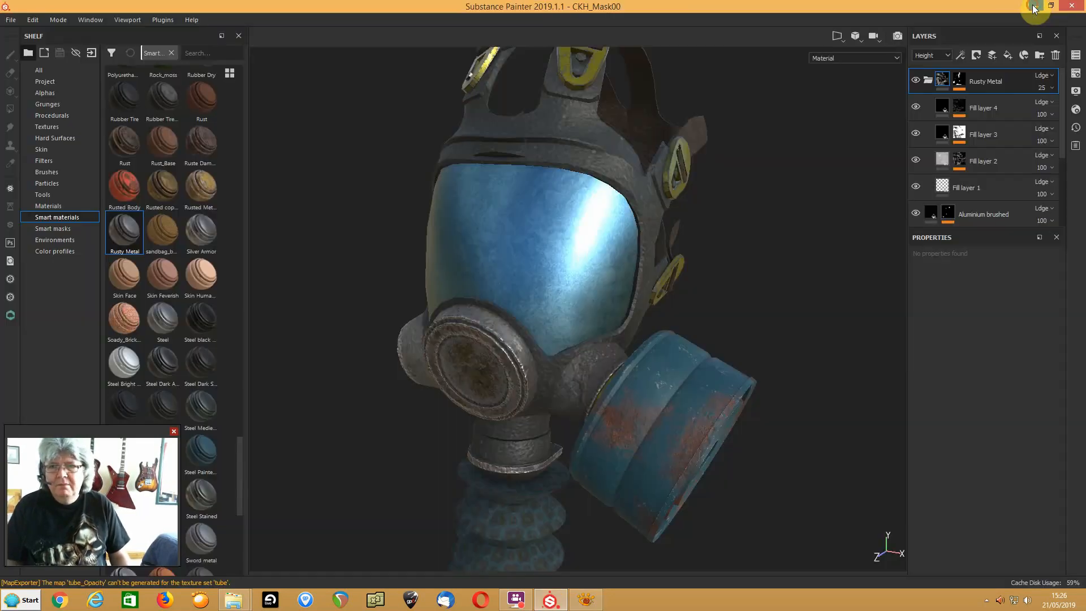
# Launch Blender 2.79 from the desktop and open the recent file GasMask_00.blend
pyautogui.click(1033, 4)
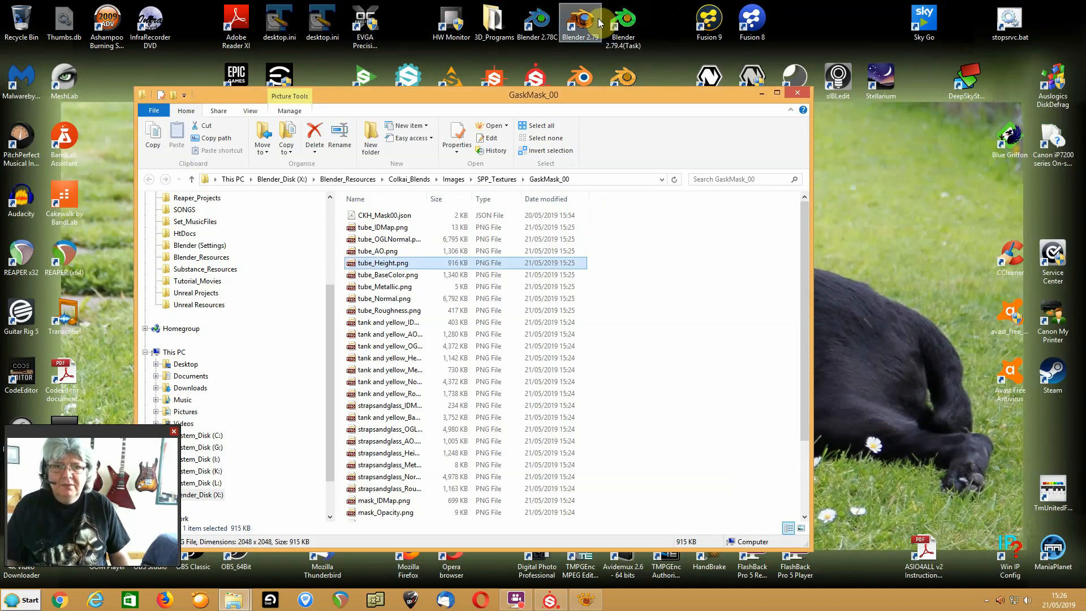
pyautogui.doubleClick(578, 23)
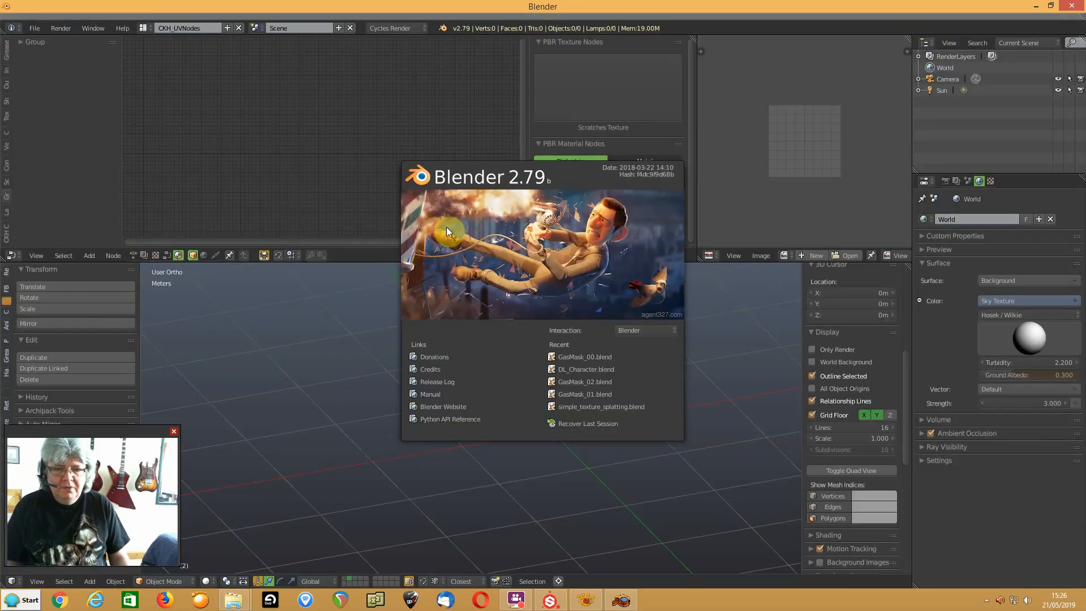
pyautogui.click(556, 357)
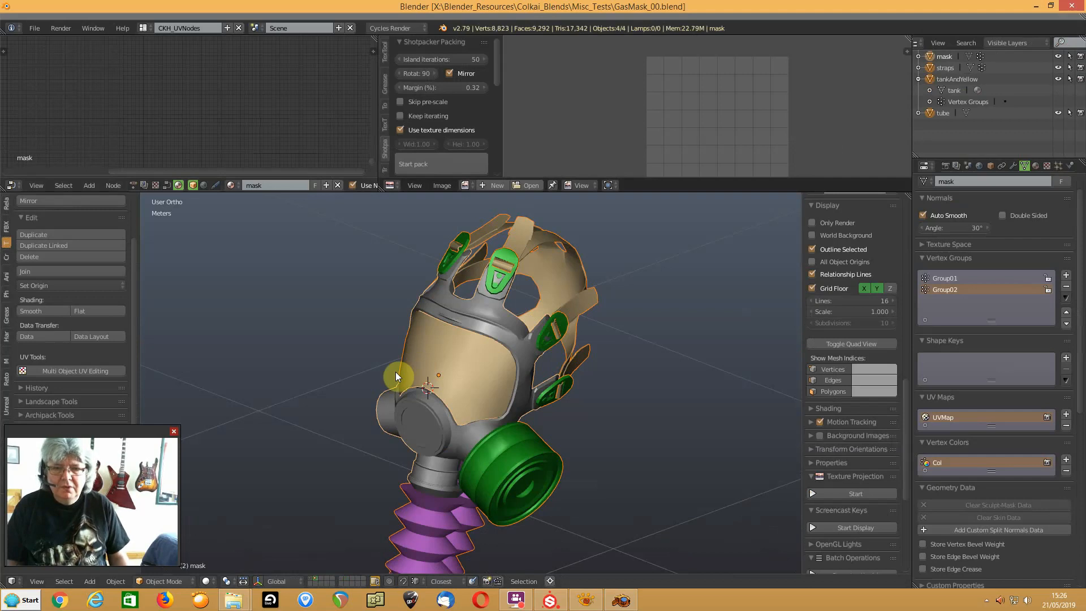
# Select only the mask object and select all its geometry in Edit Mode to display its full UV layout
pyautogui.rightClick(472, 324)
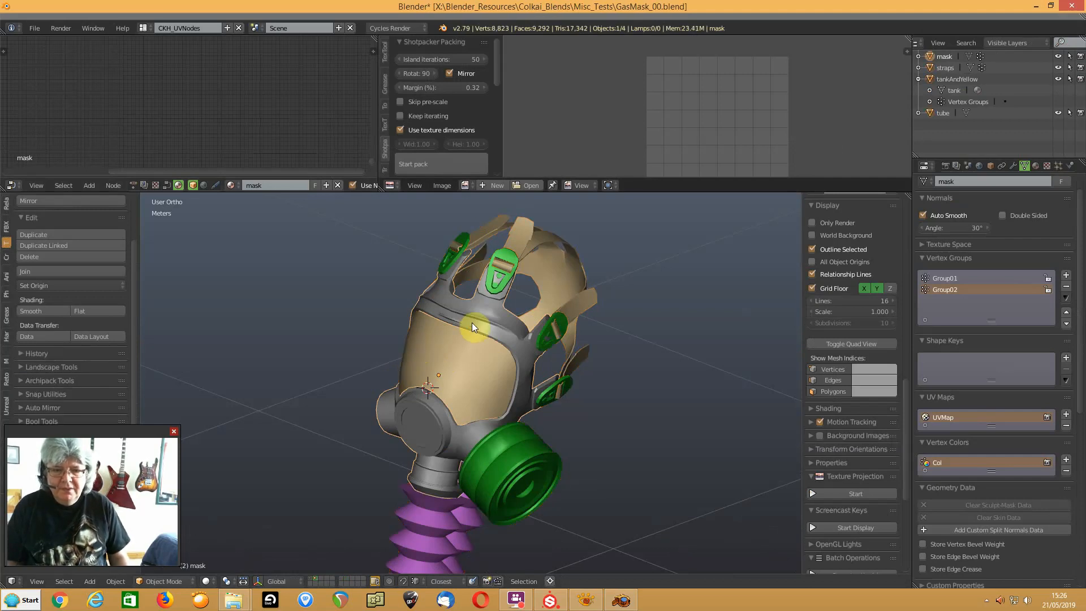
pyautogui.press('Tab')
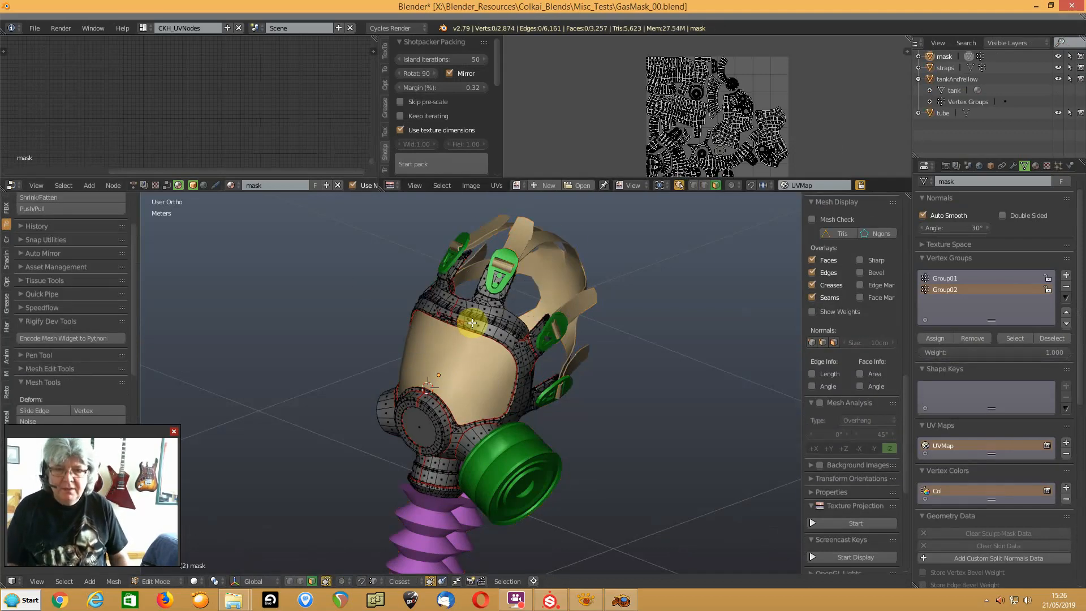
pyautogui.press('a')
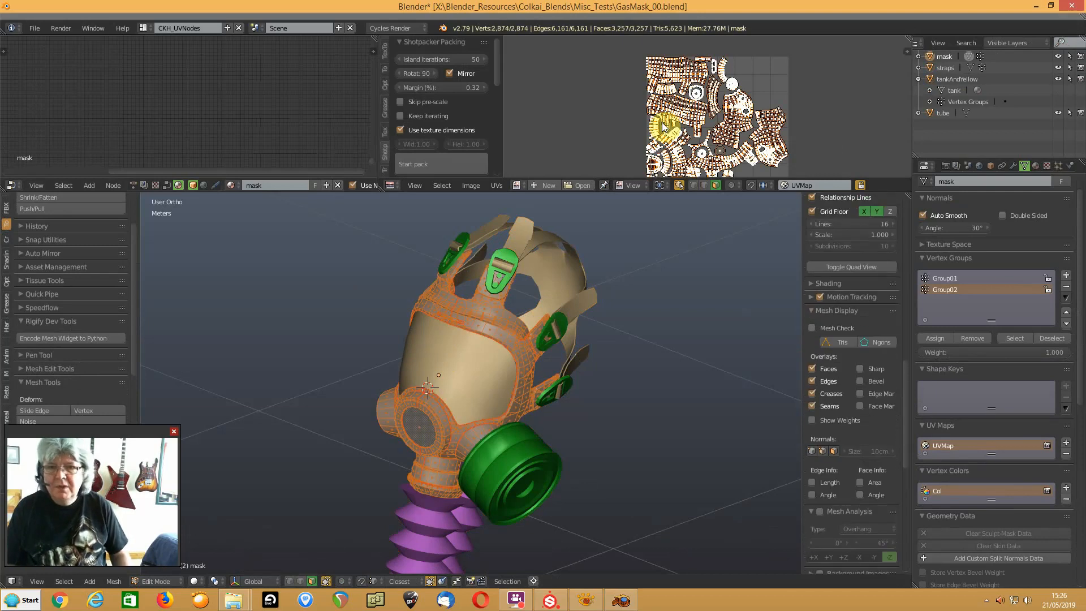
pyautogui.moveTo(665, 126); pyautogui.dragTo(659, 90, button='middle')
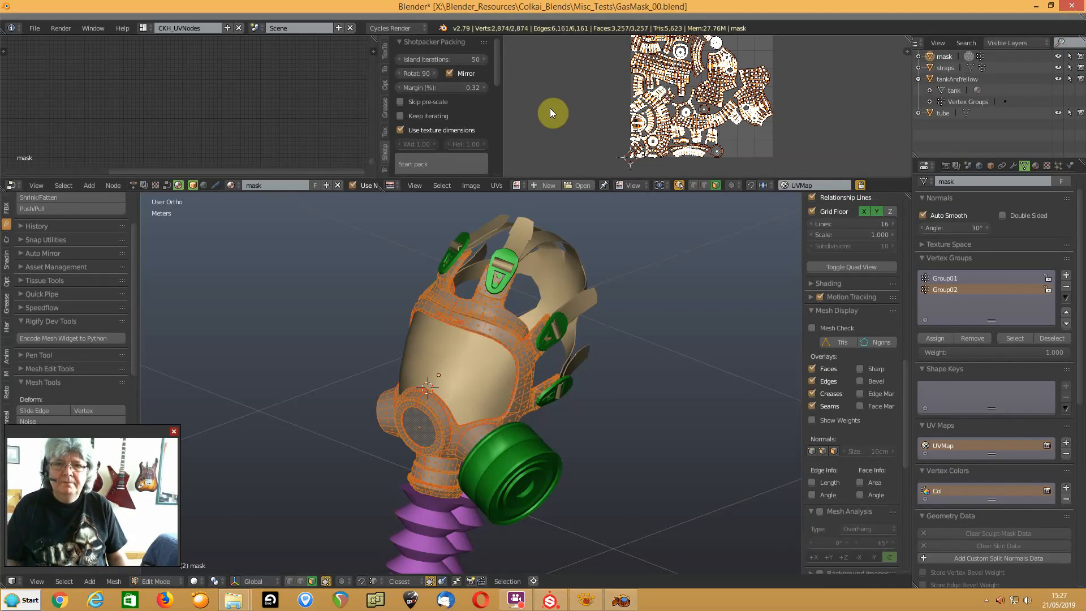
pyautogui.scroll(3, 571, 118)
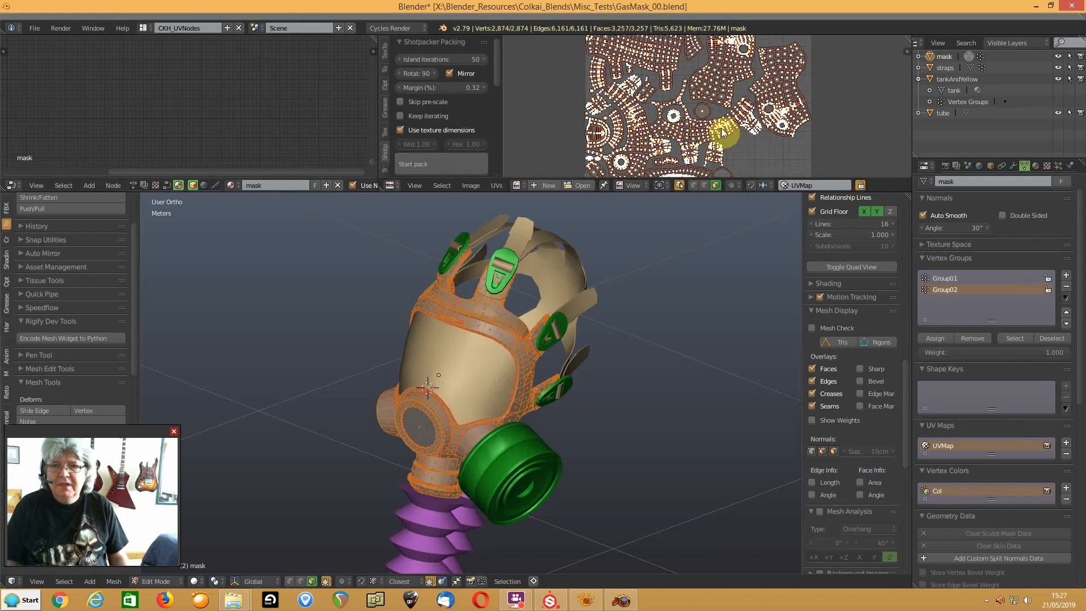
pyautogui.scroll(2, 723, 132)
# Start exporting the mask's UV layout as a PNG image with its size set to 2048 × 2048
pyautogui.click(497, 185)
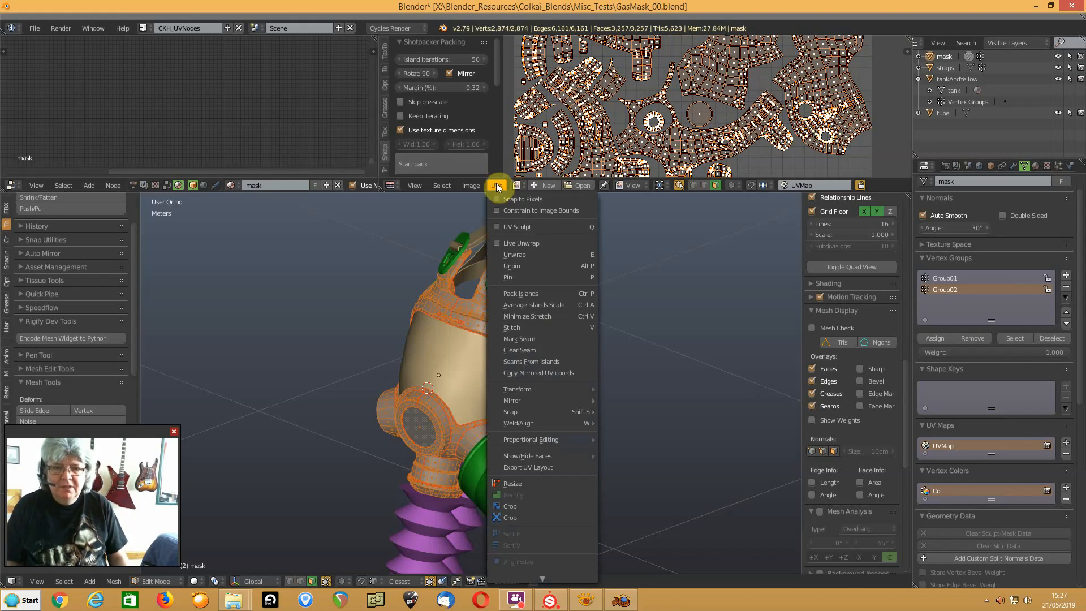
pyautogui.click(524, 469)
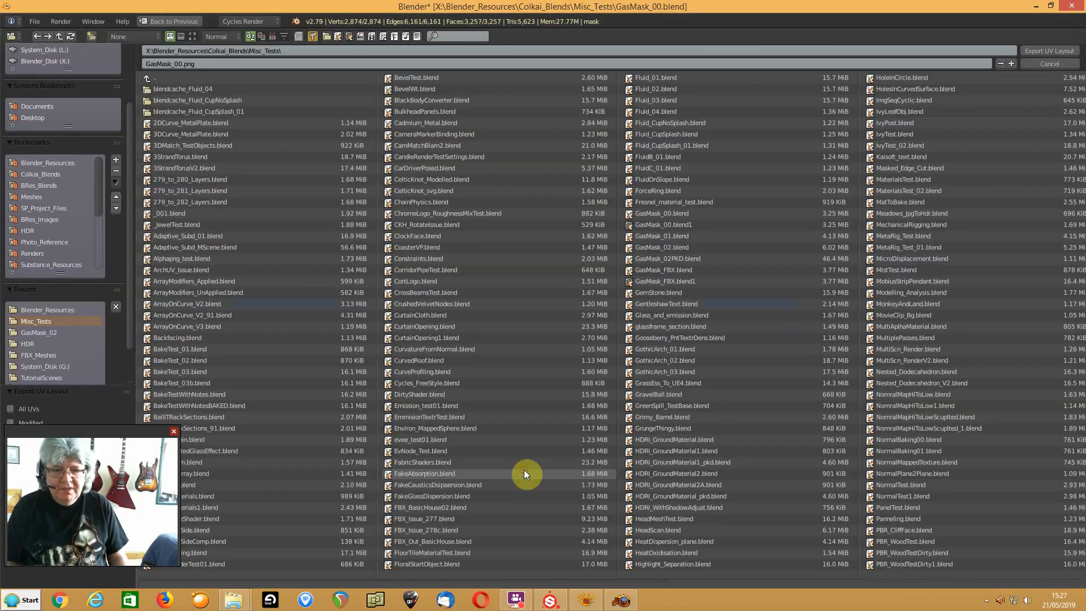
pyautogui.moveTo(69, 446); pyautogui.dragTo(108, 178)
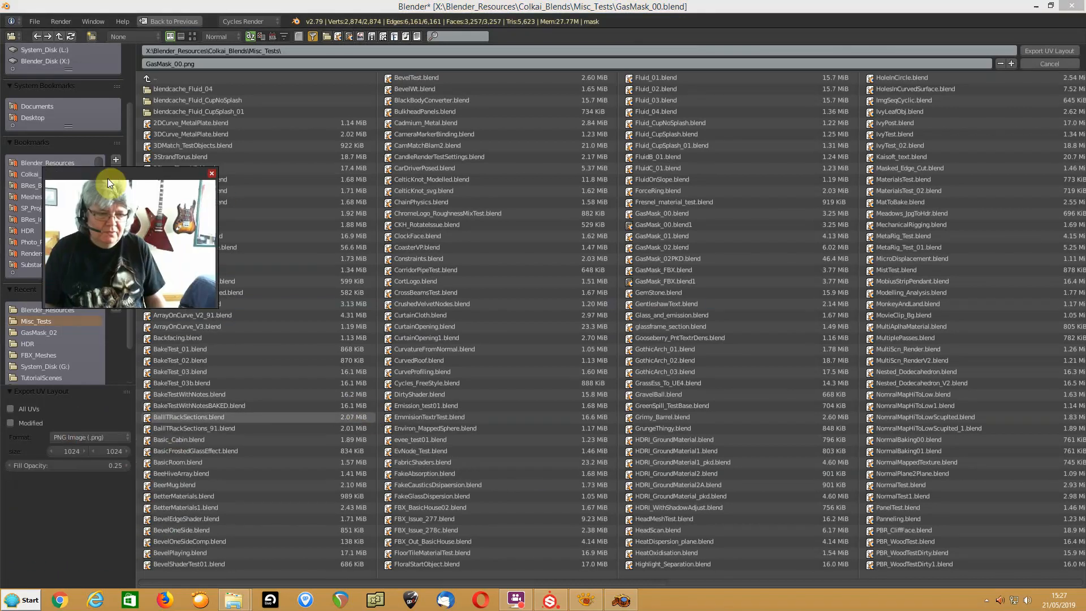
pyautogui.click(73, 451)
pyautogui.write('2048')
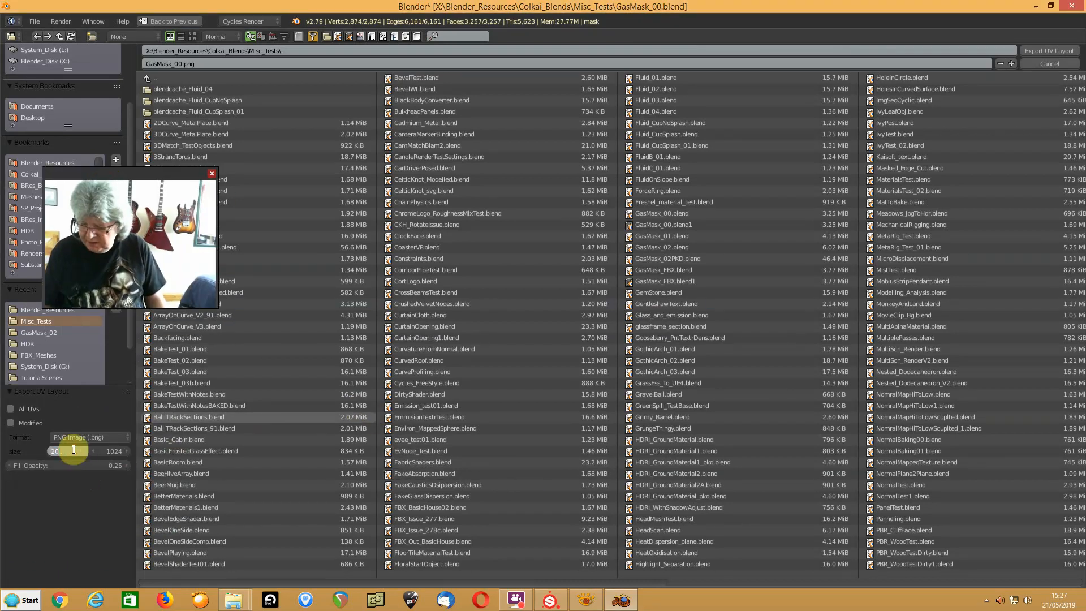
pyautogui.press('Return')
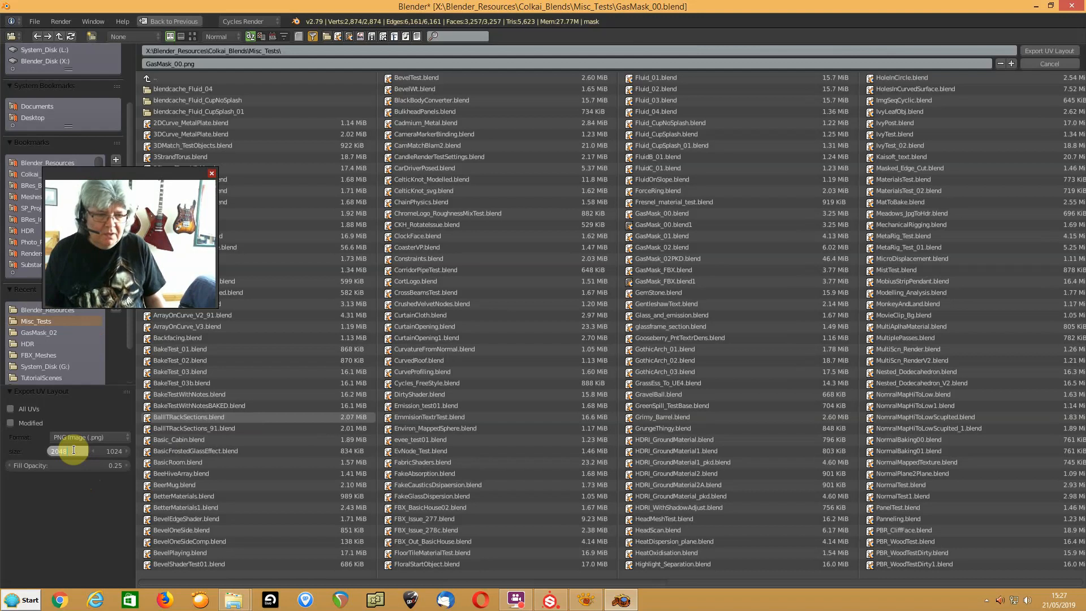
pyautogui.click(109, 451)
pyautogui.write('2048')
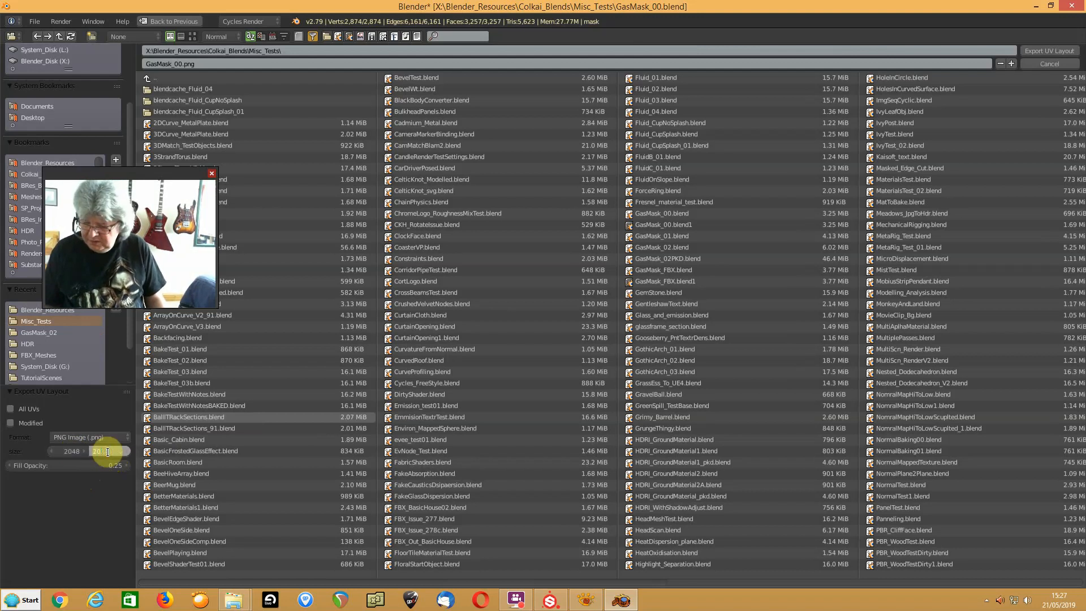
pyautogui.press('Return')
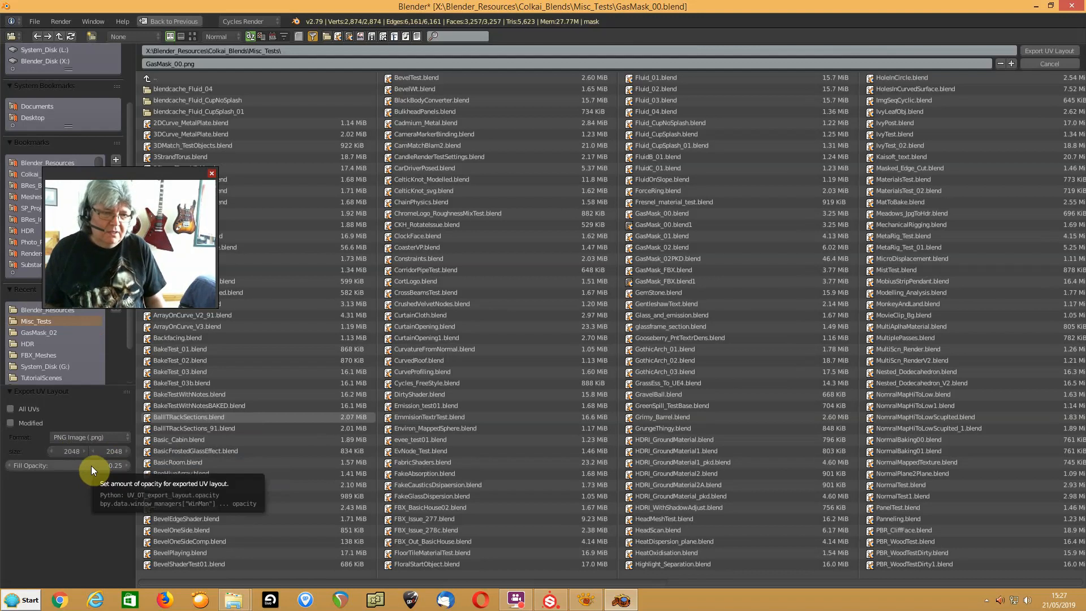
# Set the UV layout's fill opacity to 0.50 and include all UVs in the export
pyautogui.moveTo(86, 465); pyautogui.dragTo(187, 465)
pyautogui.click(85, 466)
pyautogui.write('.5')
pyautogui.press('Return')
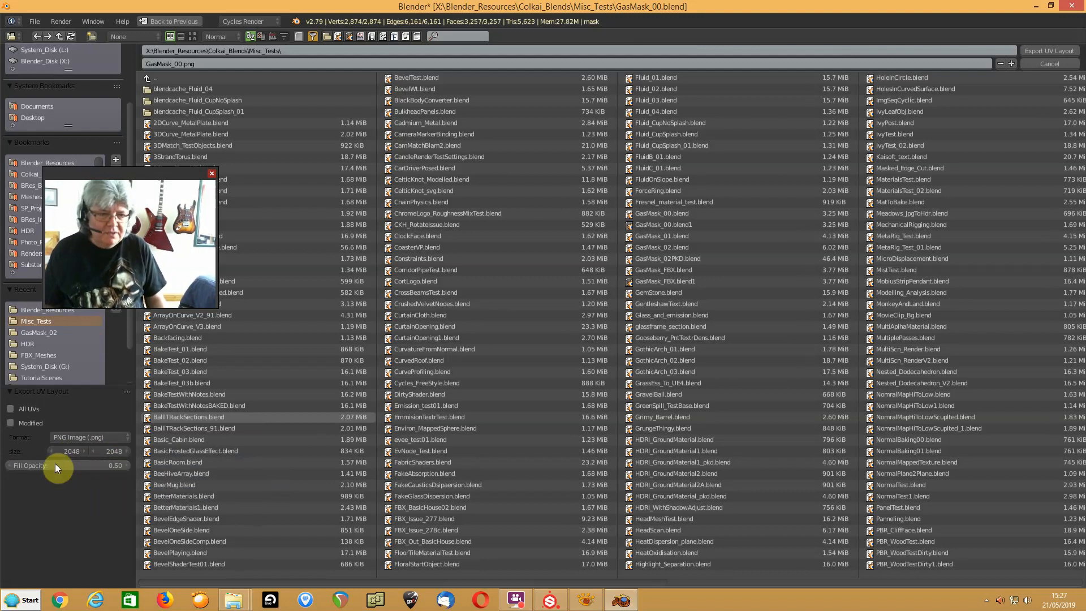
pyautogui.click(23, 409)
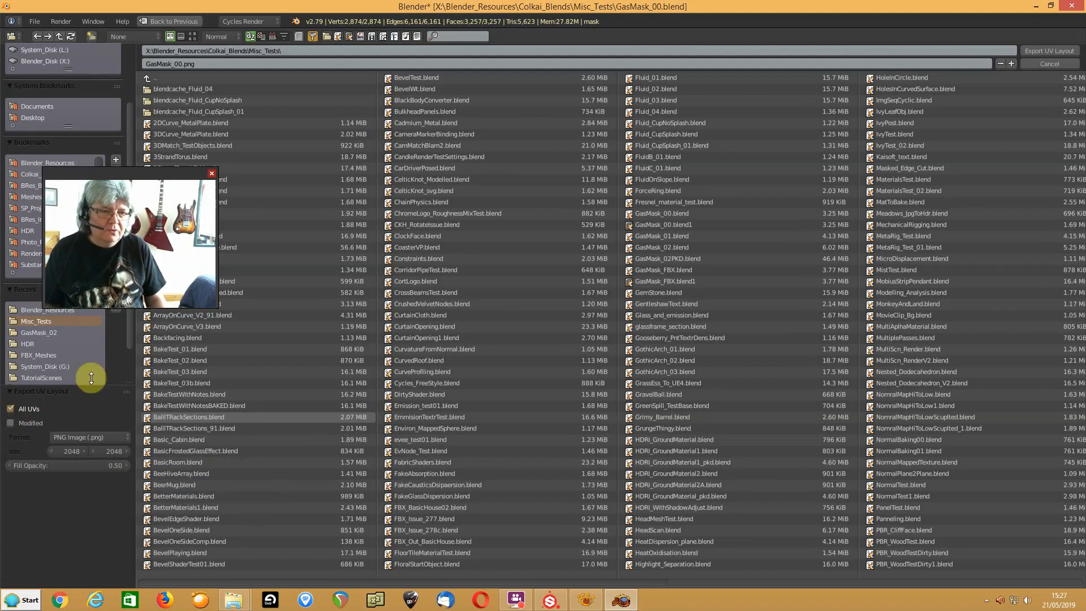
# Export the UV layout as GasMask_MaskUV.png into the X:\Blender_Resources folder
pyautogui.click(179, 65)
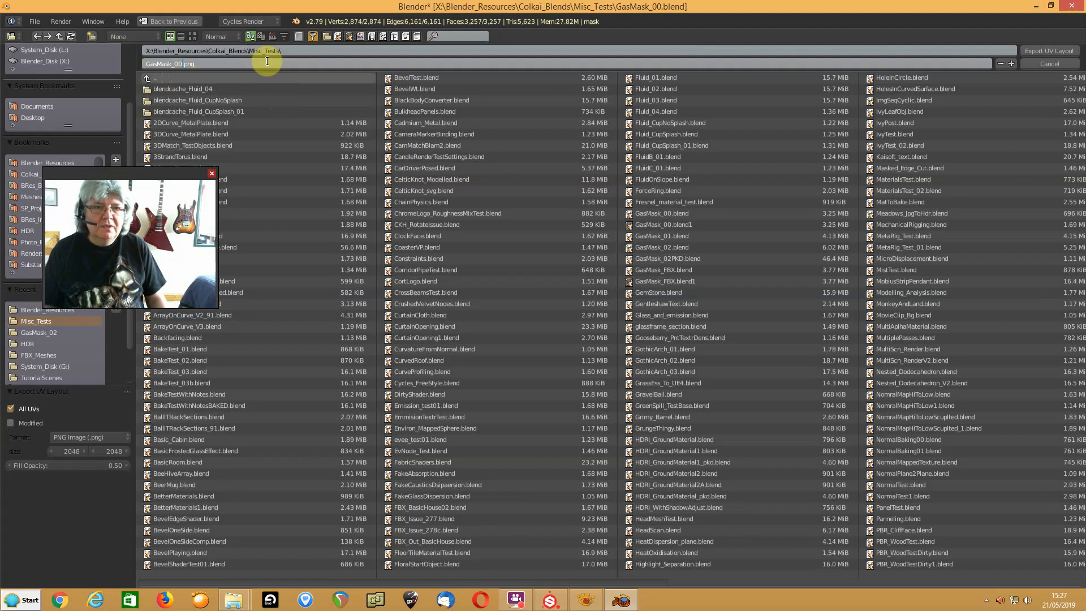
pyautogui.click(29, 164)
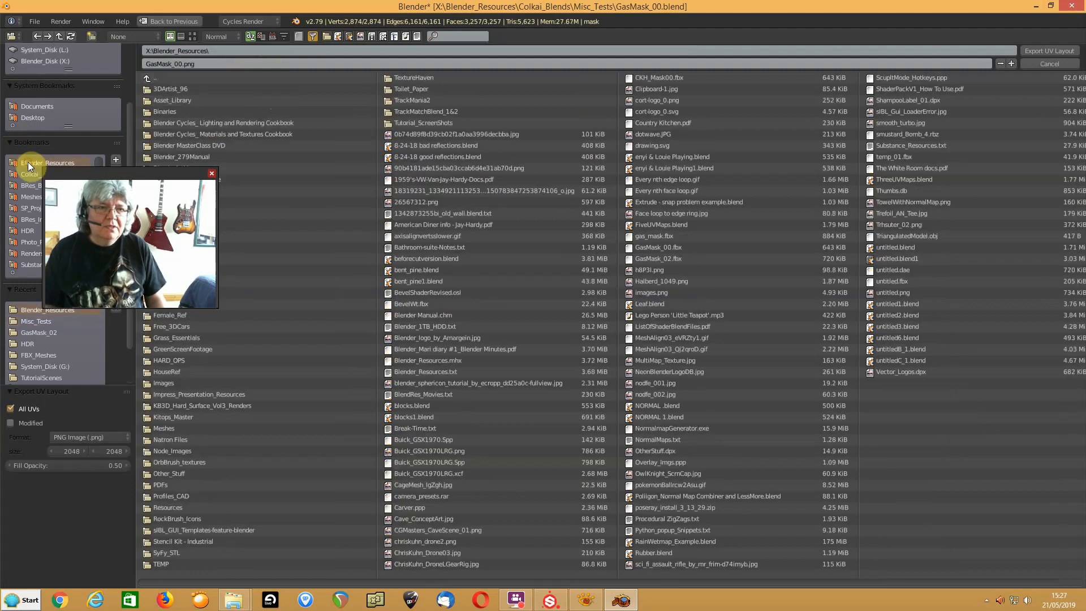
pyautogui.click(179, 64)
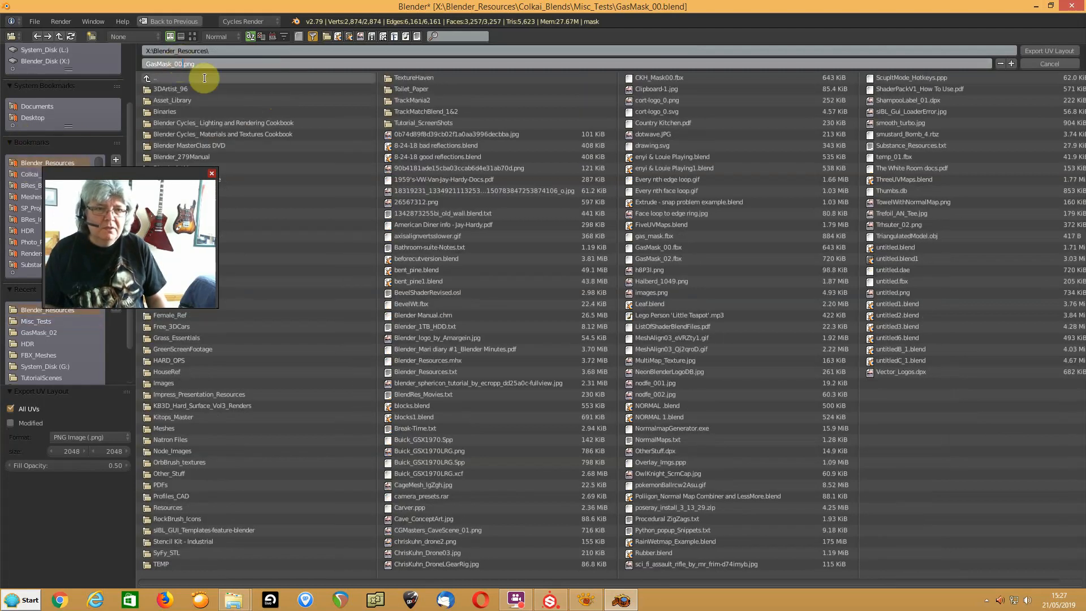
pyautogui.press('BackSpace')
pyautogui.press('BackSpace')
pyautogui.write('M')
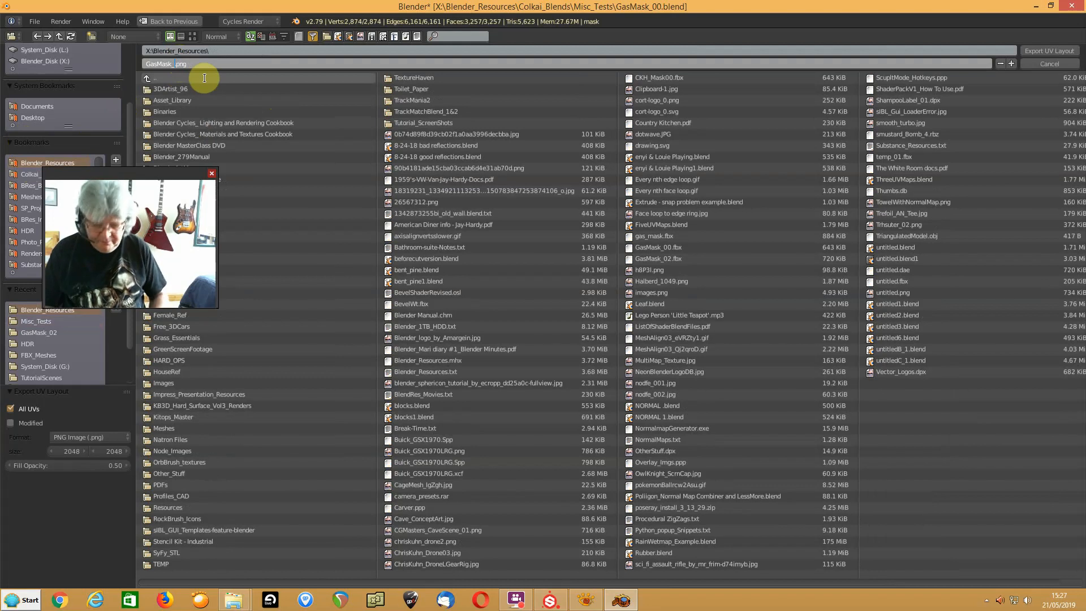
pyautogui.write('askUV')
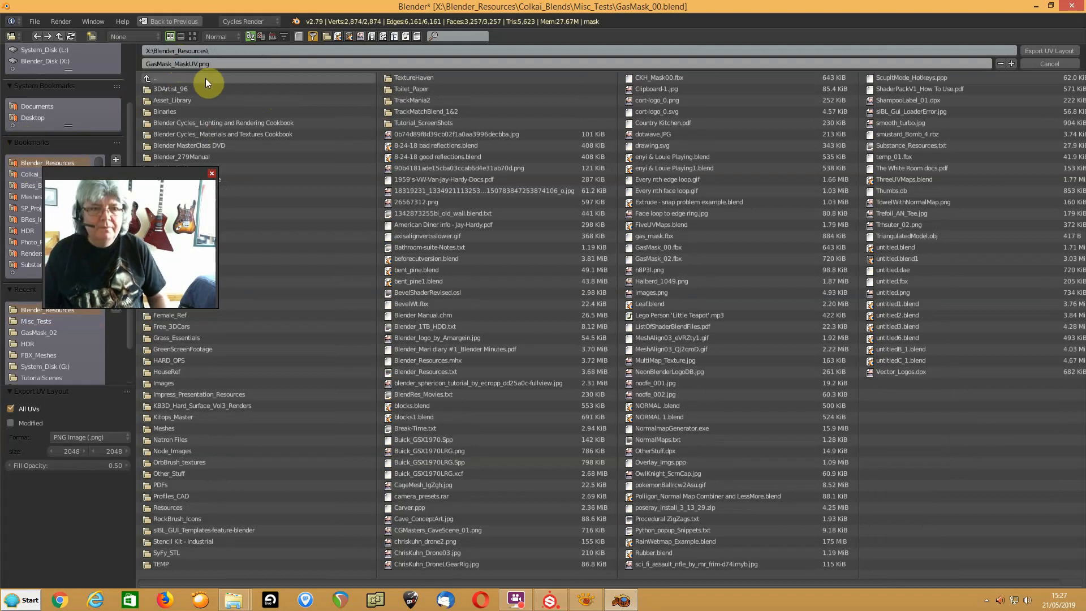
pyautogui.click(1042, 51)
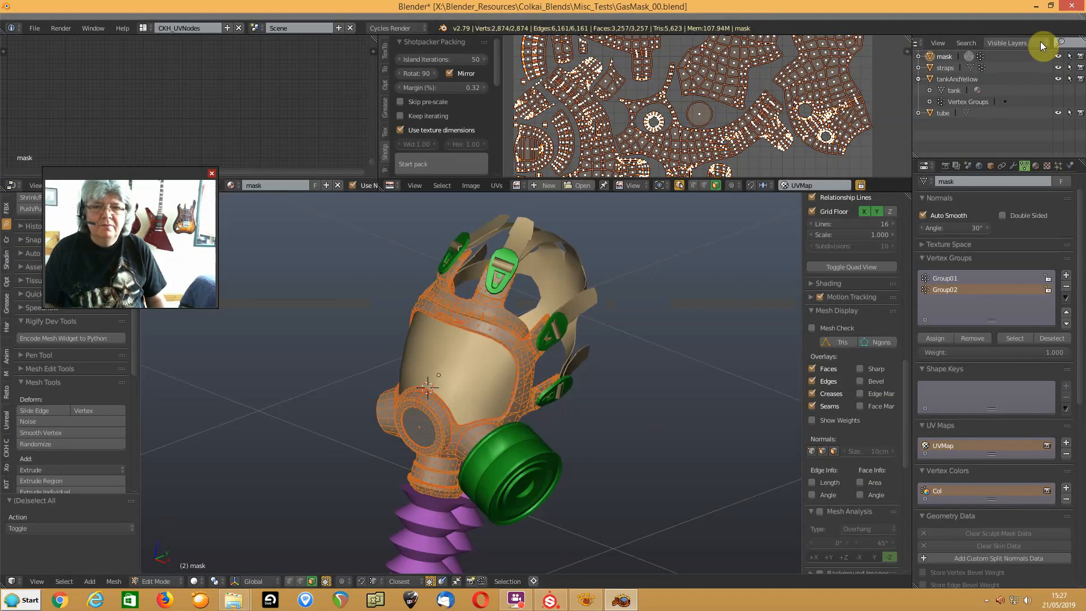
# Close Blender and open GasMask_MaskUV.png from the Blender_Resources folder in PhotoPlus X6
pyautogui.click(1071, 7)
pyautogui.click(559, 341)
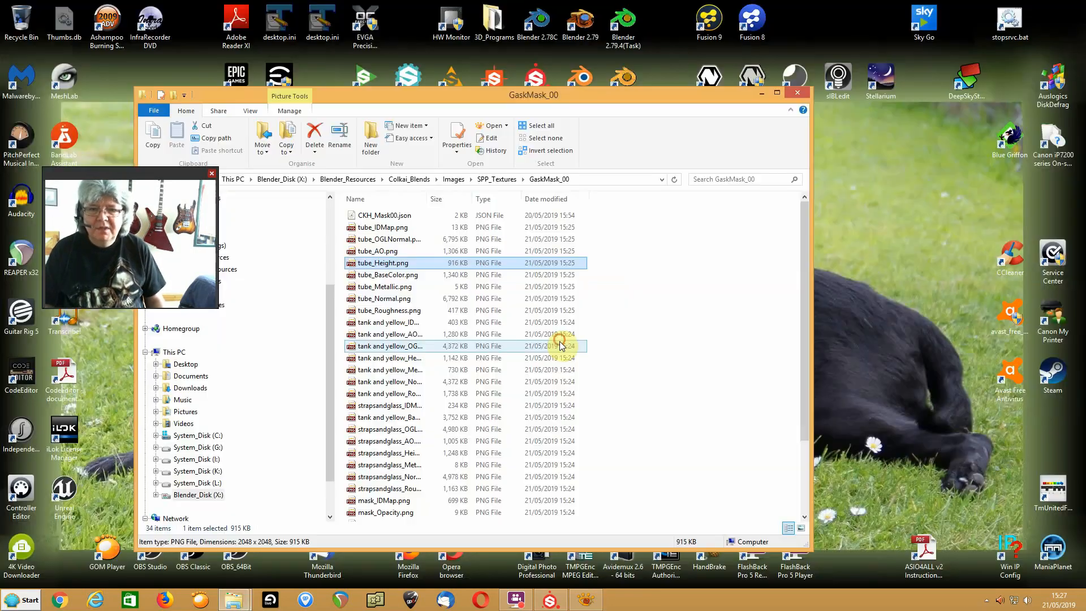
pyautogui.click(341, 179)
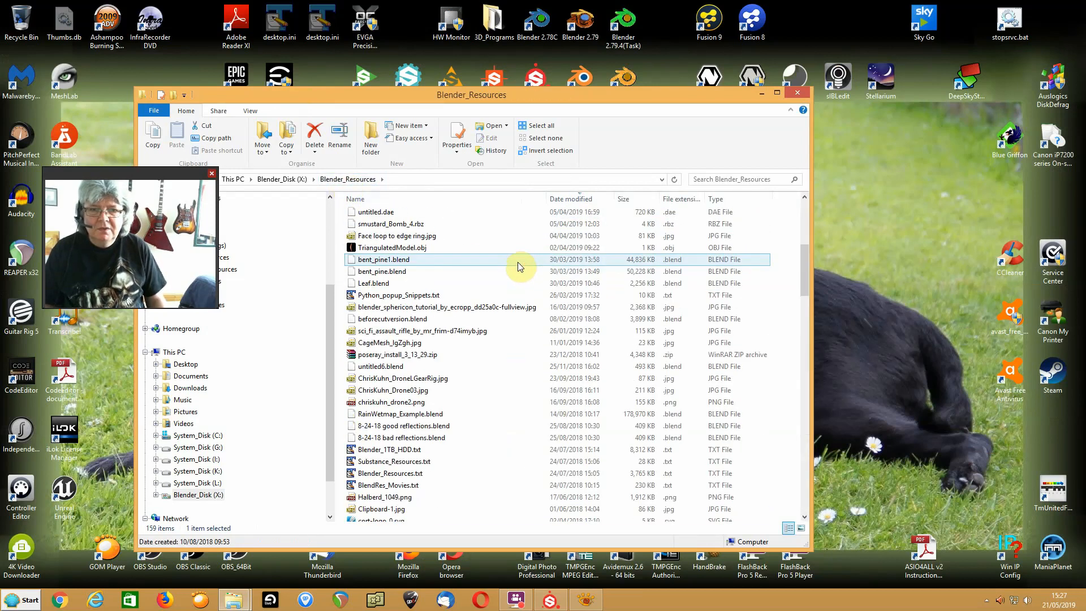
pyautogui.click(377, 216)
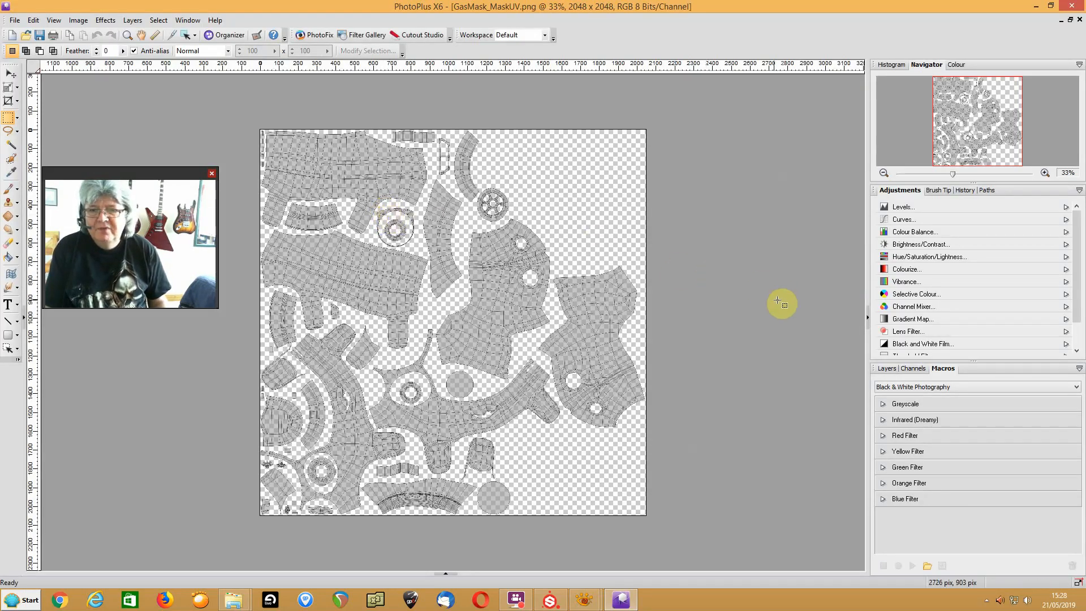
# Add a new empty layer above the UV layout layer, keeping the default layer properties
pyautogui.click(889, 369)
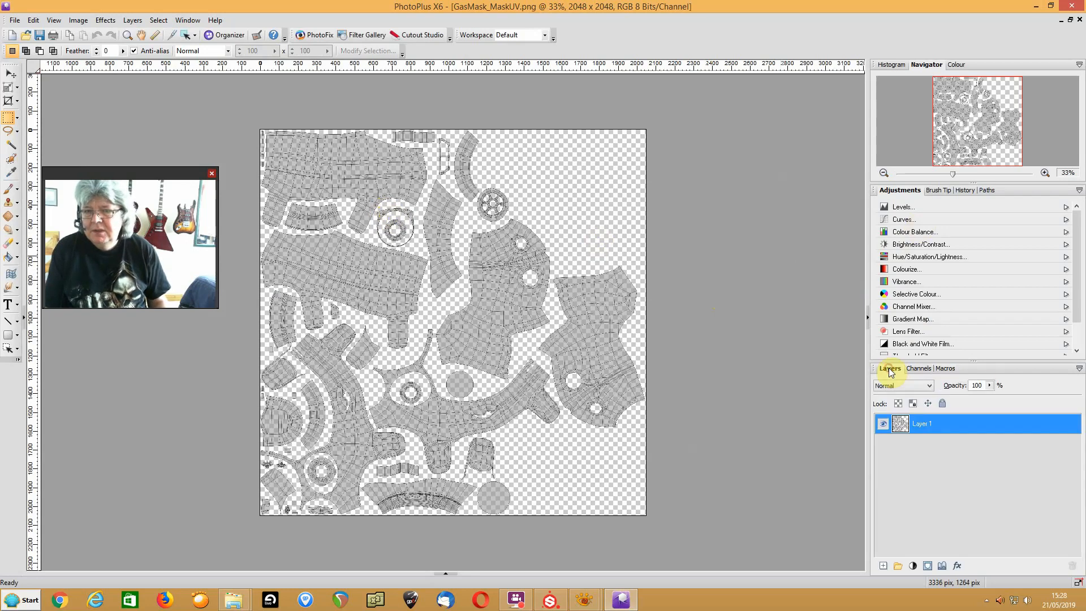
pyautogui.click(883, 566)
pyautogui.click(601, 232)
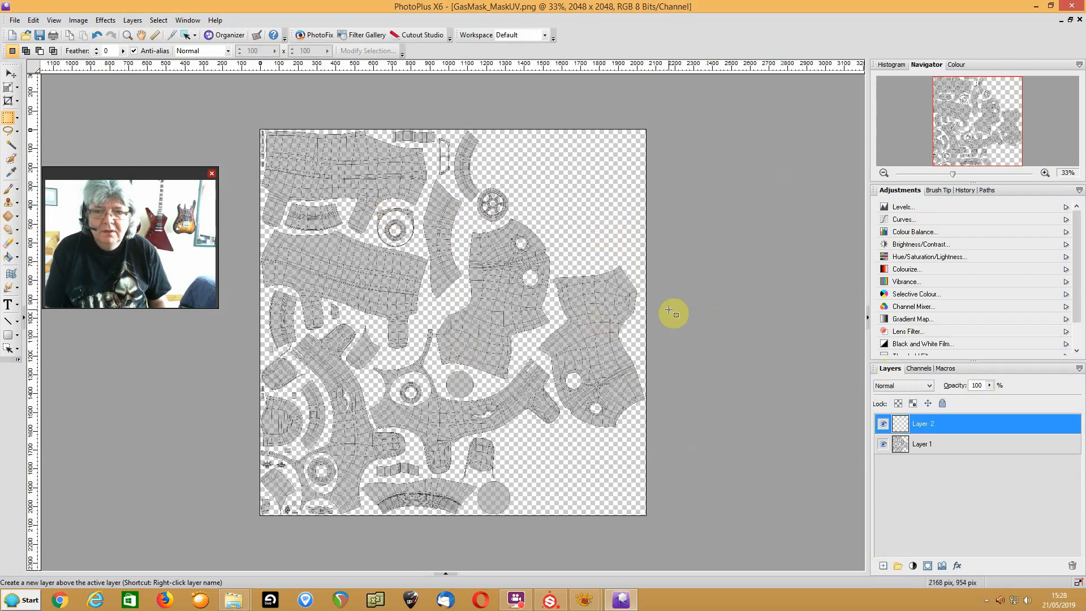
# Duplicate the UV layout layer, hide the original and move the copy to the top of the layer stack
pyautogui.rightClick(932, 448)
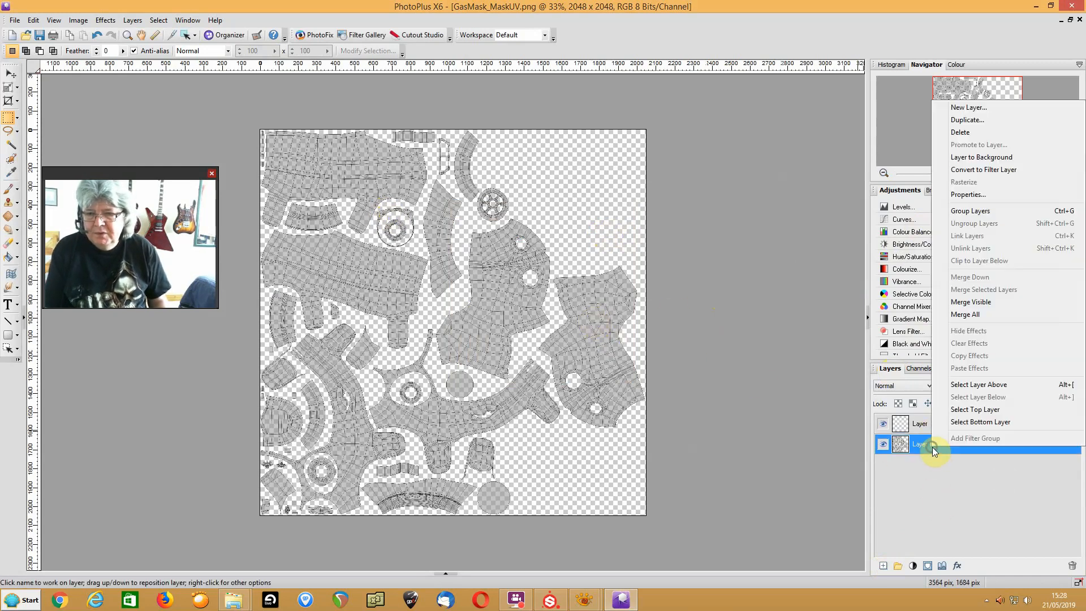
pyautogui.click(985, 120)
pyautogui.click(612, 278)
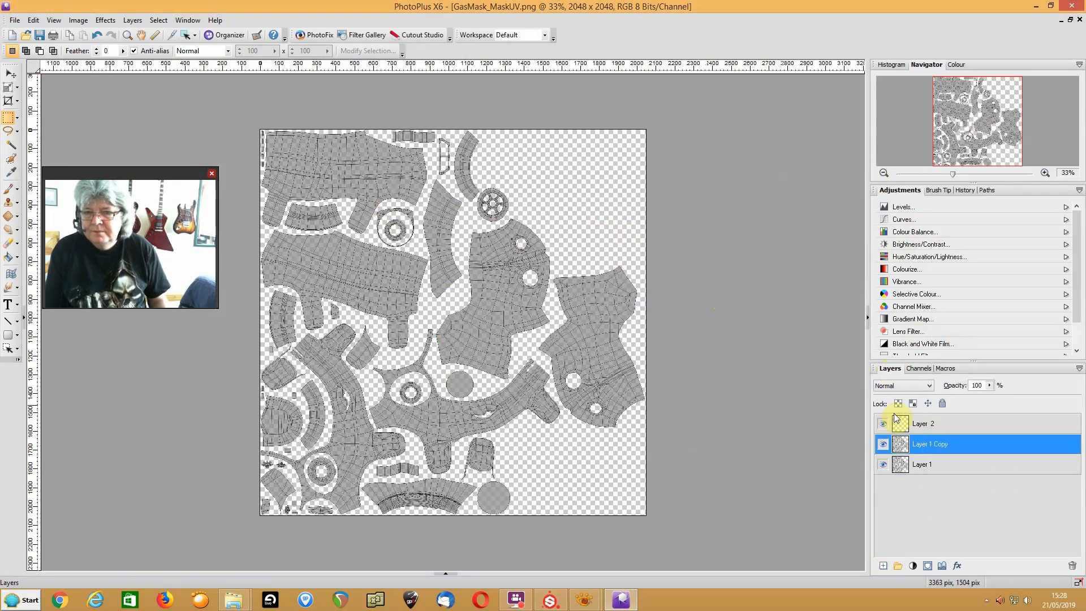
pyautogui.click(883, 465)
pyautogui.moveTo(957, 444); pyautogui.dragTo(956, 417)
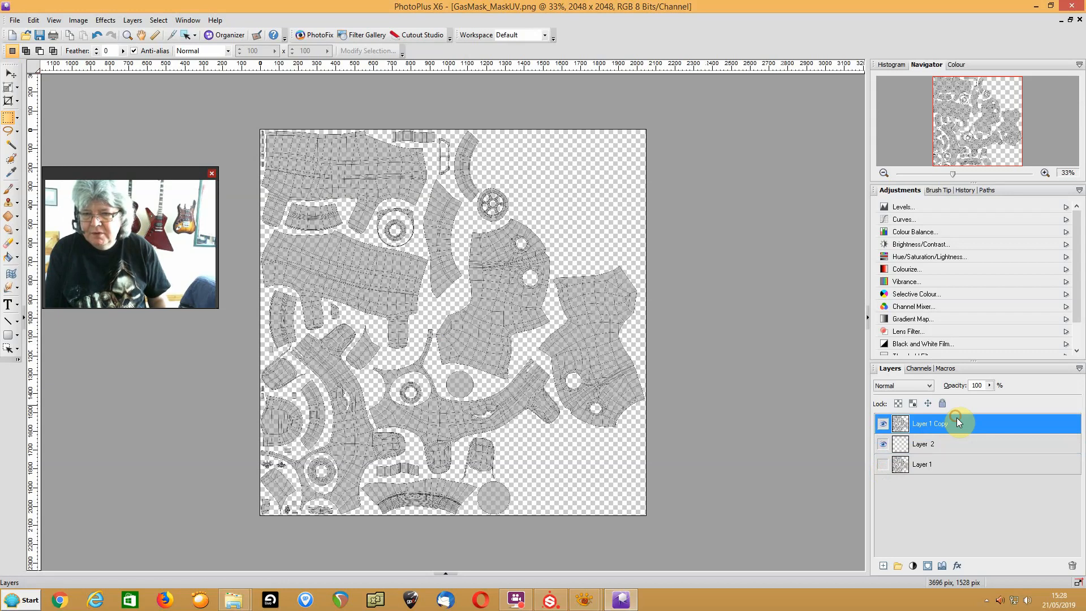
# Fill the empty Layer 2 with custom black (#000000) at 100% opacity in Normal mode
pyautogui.click(942, 448)
pyautogui.click(33, 20)
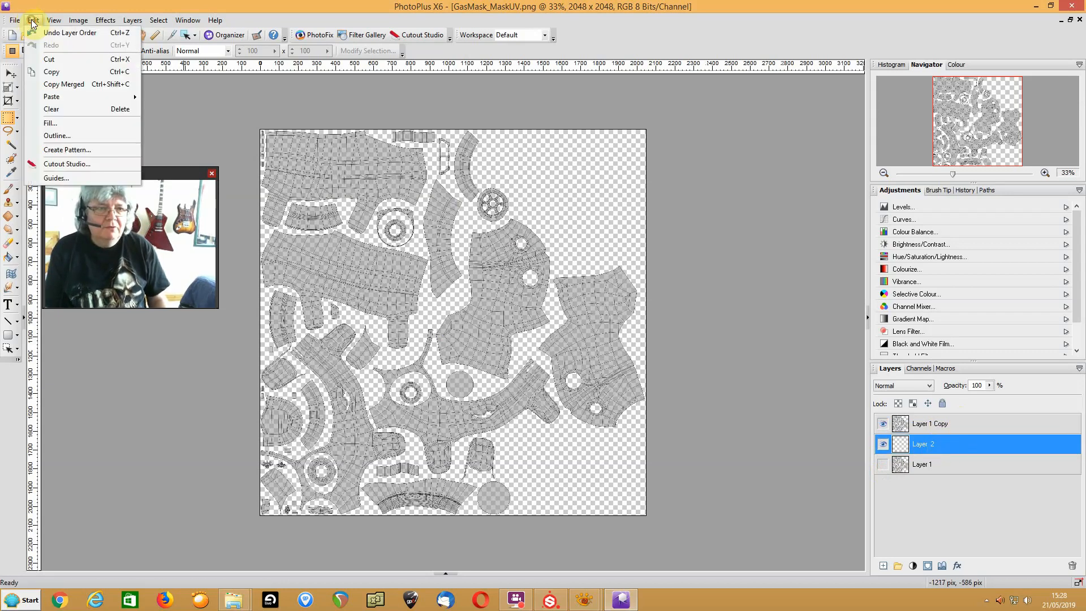
pyautogui.click(51, 123)
pyautogui.click(491, 285)
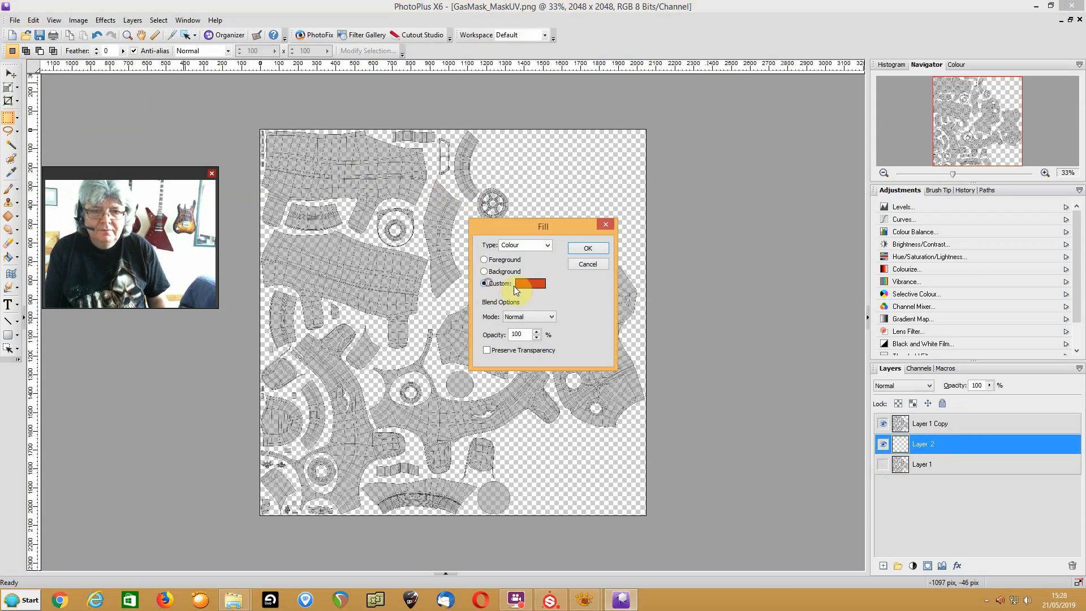
pyautogui.click(520, 286)
pyautogui.moveTo(447, 278); pyautogui.dragTo(421, 202)
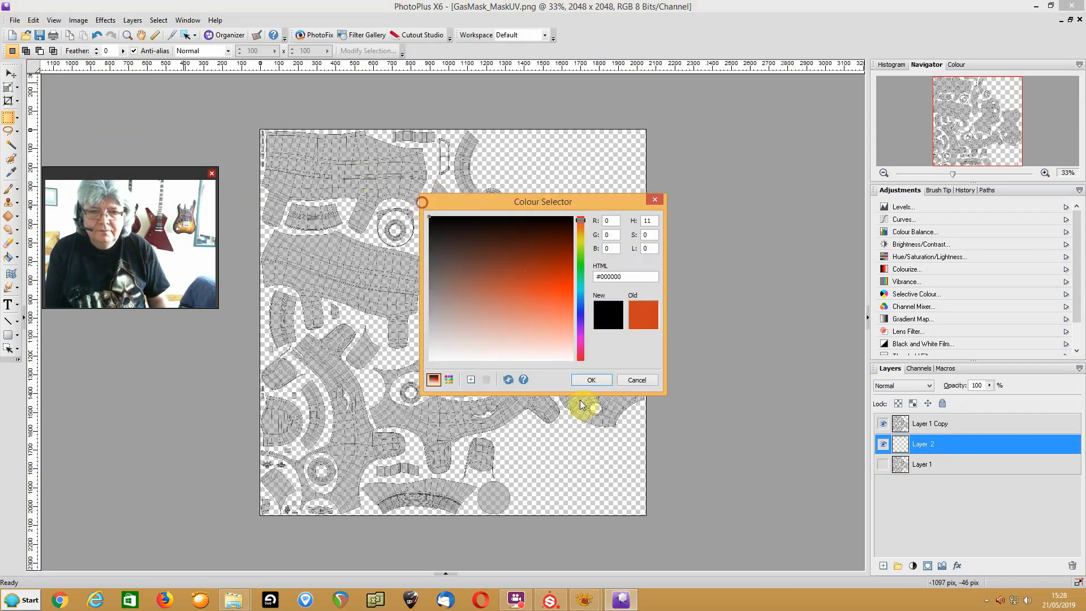
pyautogui.click(591, 381)
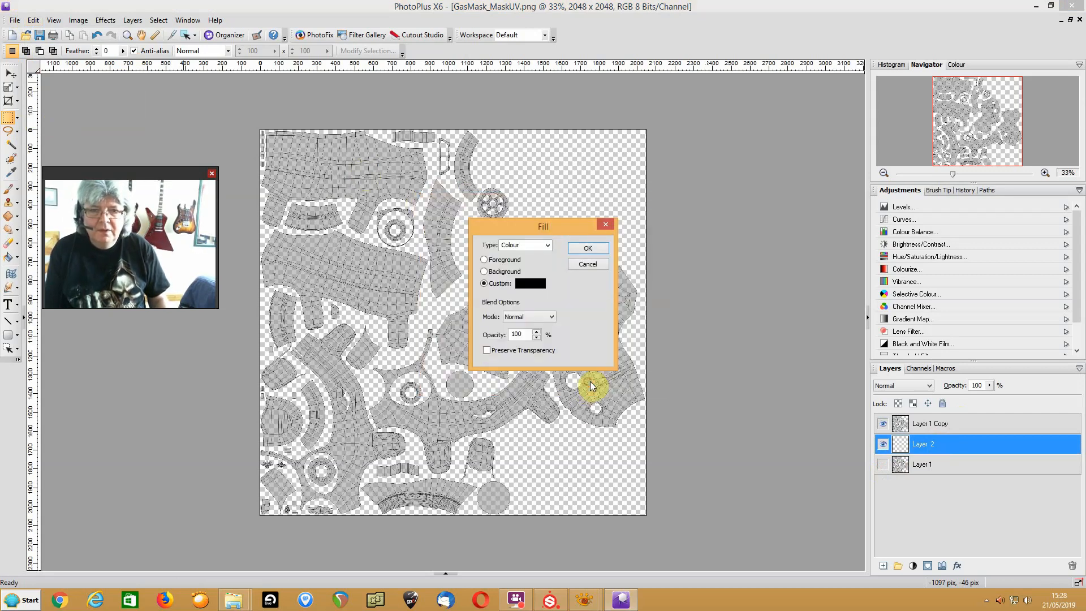
pyautogui.click(587, 250)
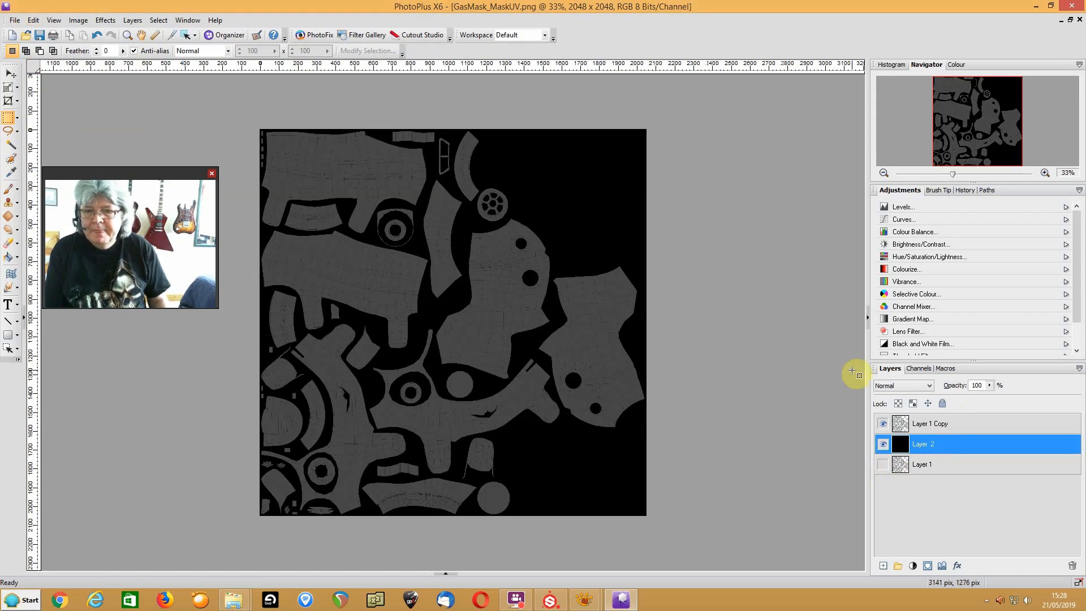
# Create another empty layer directly above the black-filled layer with the default properties
pyautogui.rightClick(935, 447)
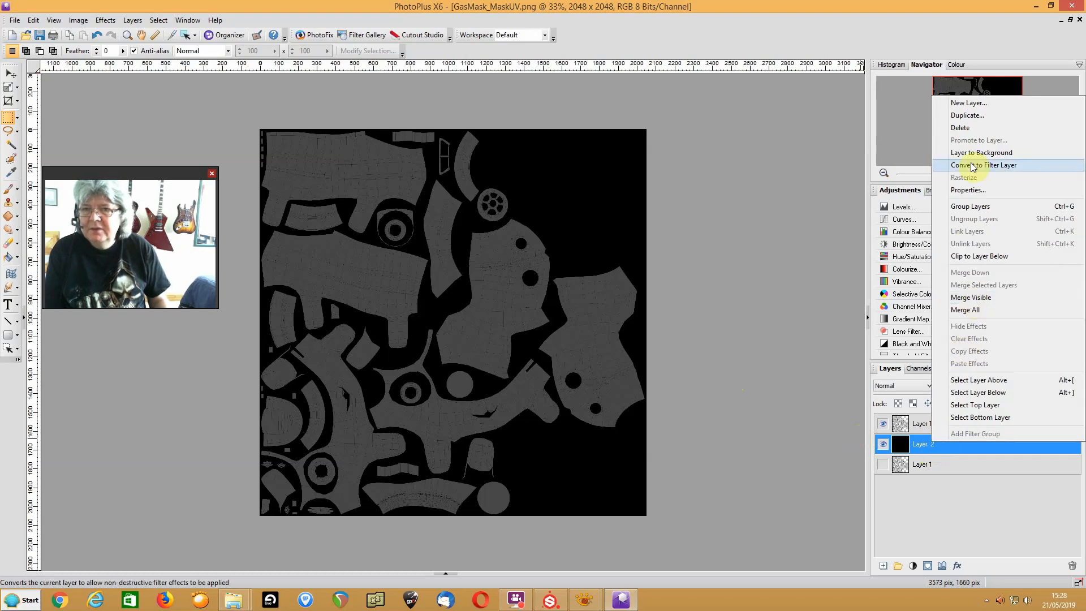
pyautogui.click(968, 103)
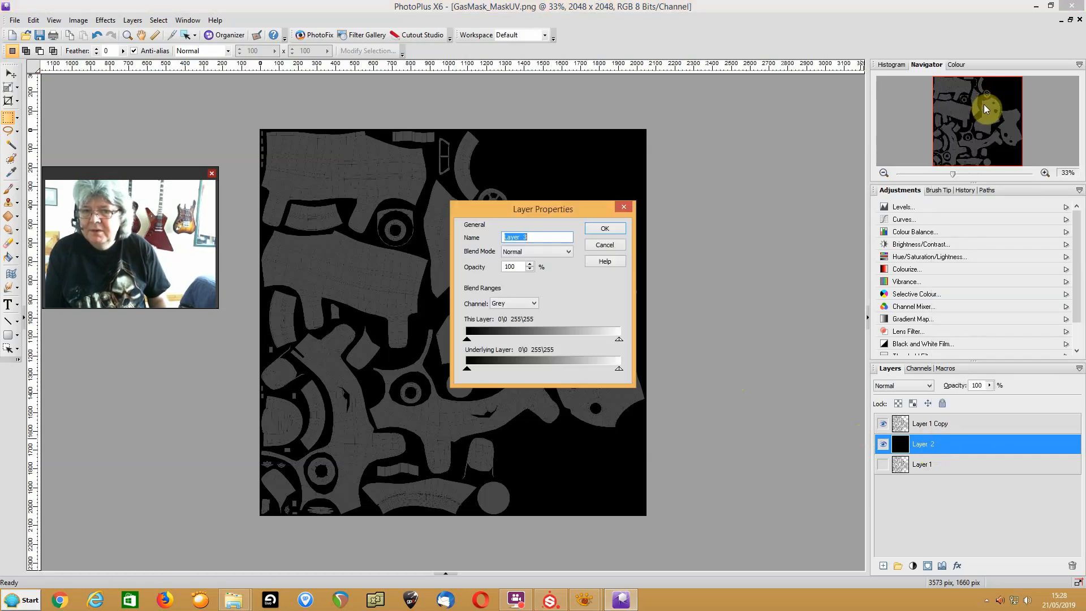
pyautogui.click(596, 231)
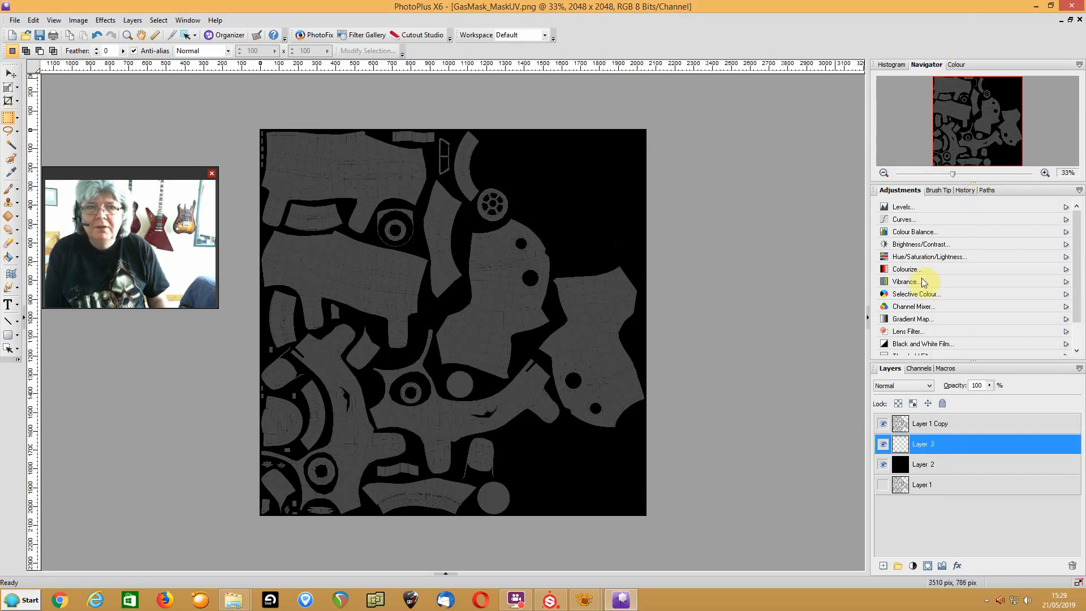
# Make white the foreground colour and paint over the small spoked disc UV island with the Paintbrush on Layer 3
pyautogui.click(956, 64)
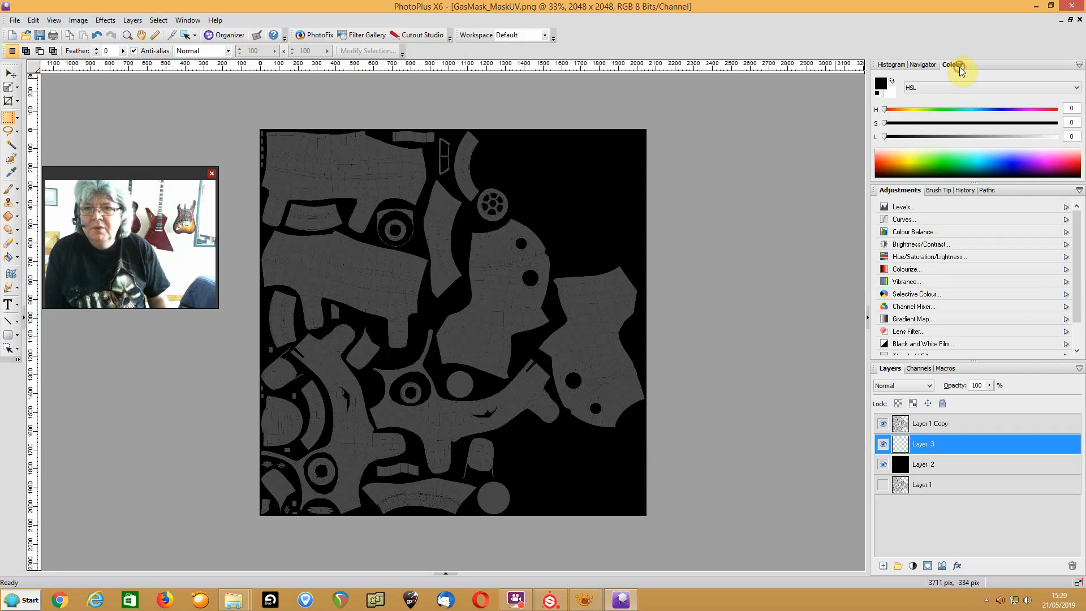
pyautogui.click(893, 81)
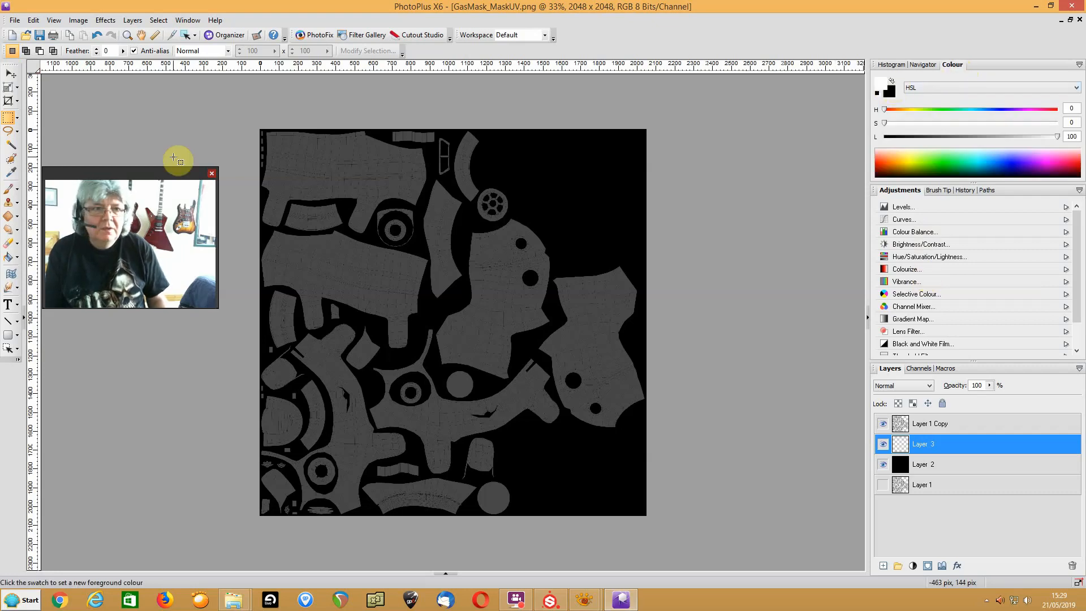
pyautogui.click(8, 188)
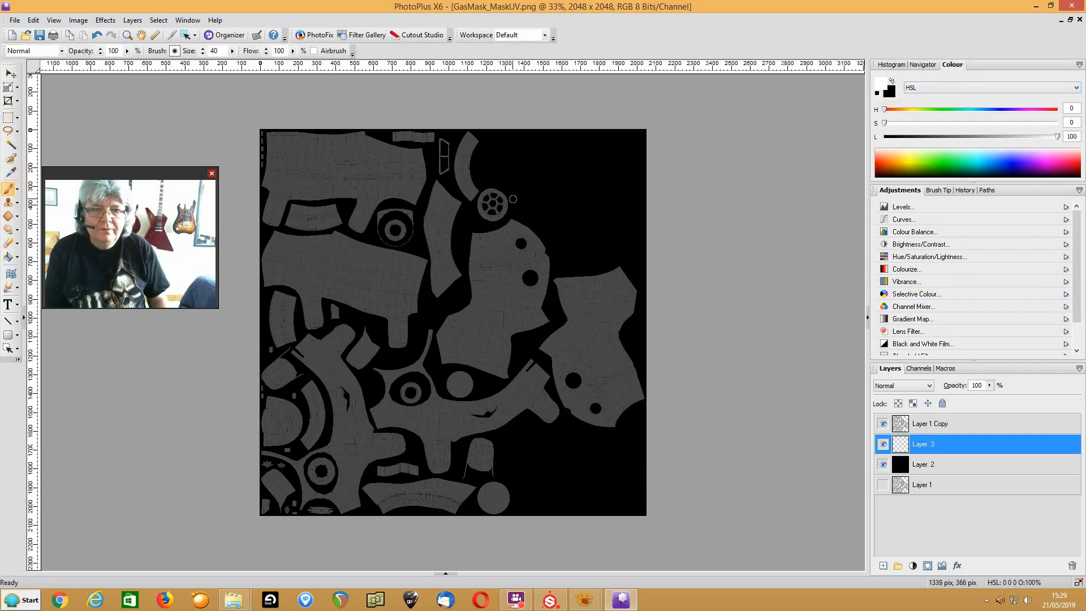
pyautogui.moveTo(503, 199); pyautogui.dragTo(495, 195)
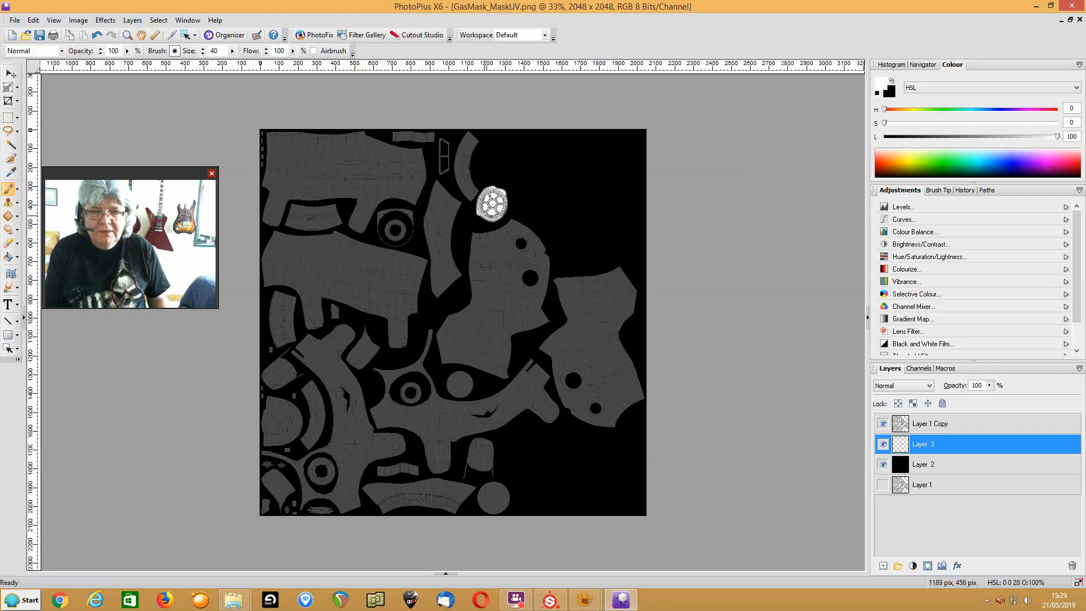
# Extend the white paint on Layer 3 around the whole rim of the small spoked disc island, slightly past its edges
pyautogui.keyDown('ctrl'); pyautogui.scroll(3, 495, 207); pyautogui.keyUp('ctrl')
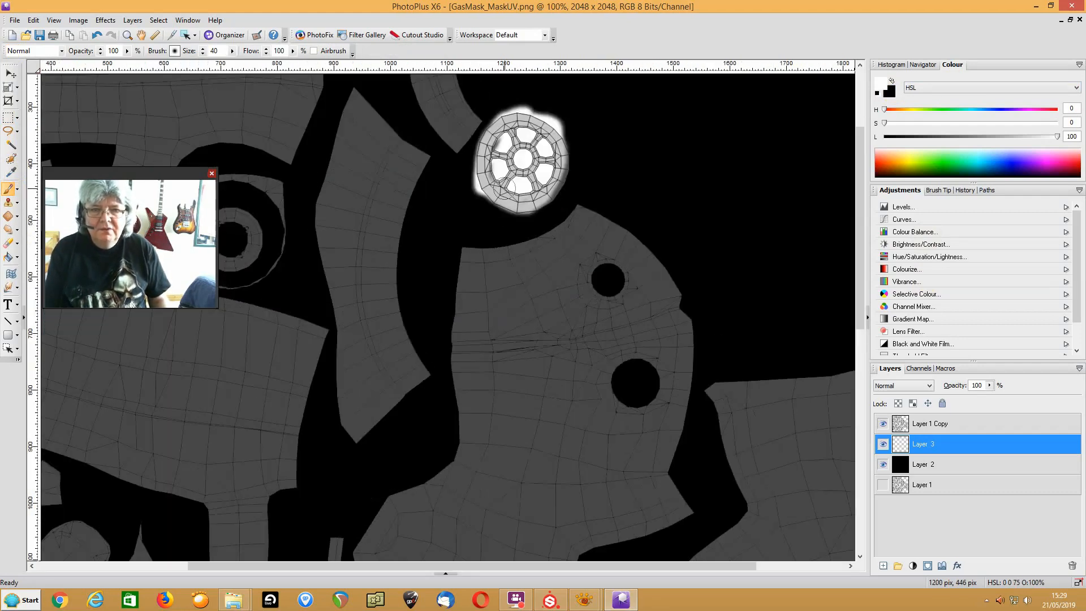
pyautogui.moveTo(553, 192)
pyautogui.mouseDown()
pyautogui.moveTo(562, 149)
pyautogui.moveTo(566, 184)
pyautogui.moveTo(555, 198)
pyautogui.moveTo(496, 211)
pyautogui.moveTo(509, 209)
pyautogui.mouseUp()
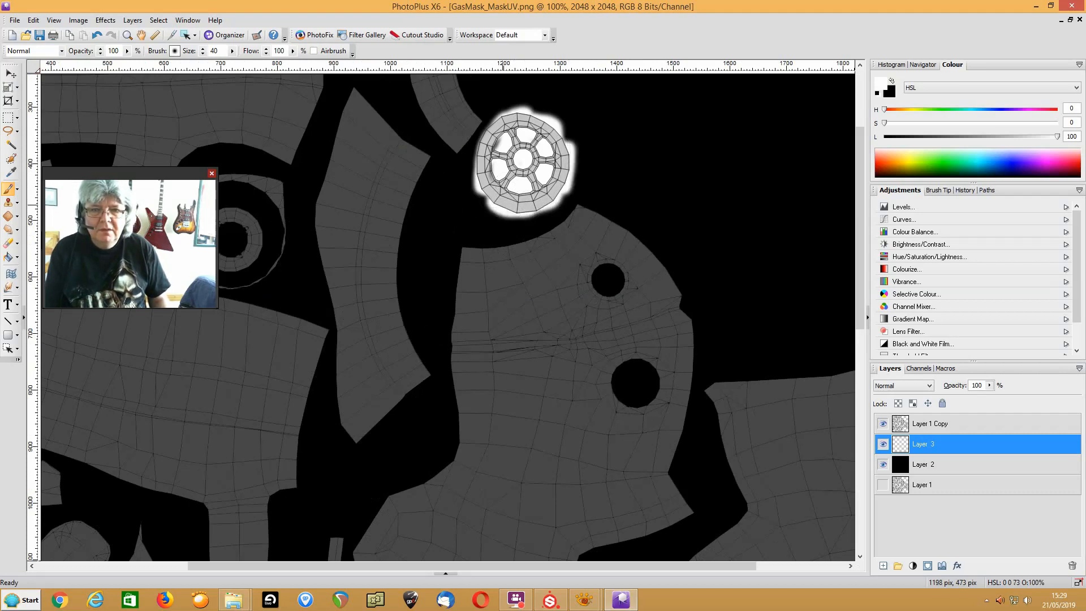
pyautogui.moveTo(506, 137)
pyautogui.mouseDown()
pyautogui.moveTo(482, 136)
pyautogui.moveTo(498, 119)
pyautogui.moveTo(484, 139)
pyautogui.moveTo(494, 201)
pyautogui.mouseUp()
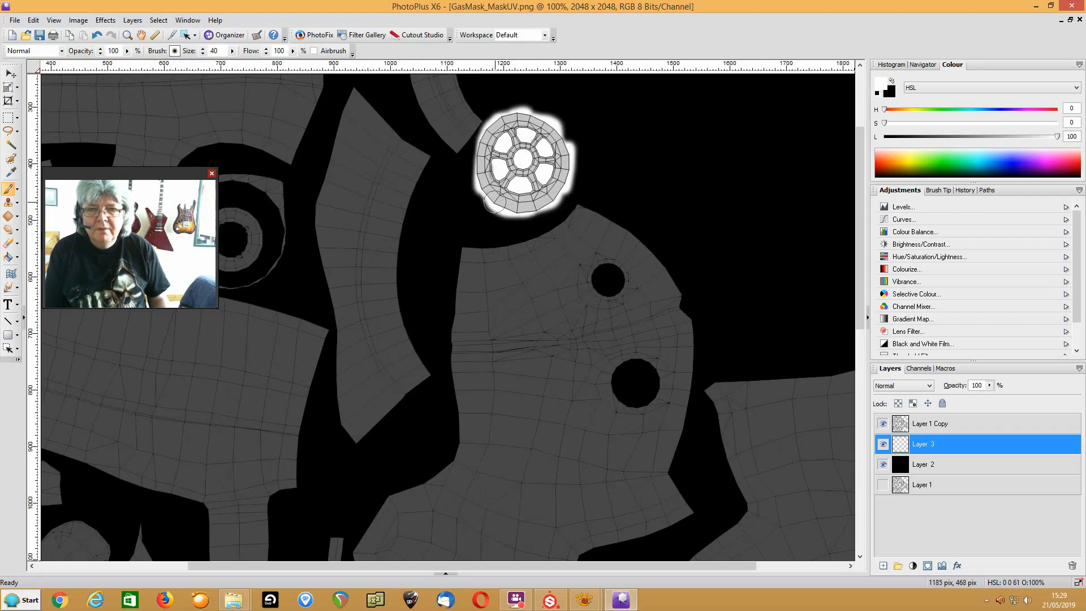
pyautogui.keyDown('ctrl'); pyautogui.scroll(1, 548, 166); pyautogui.keyUp('ctrl')
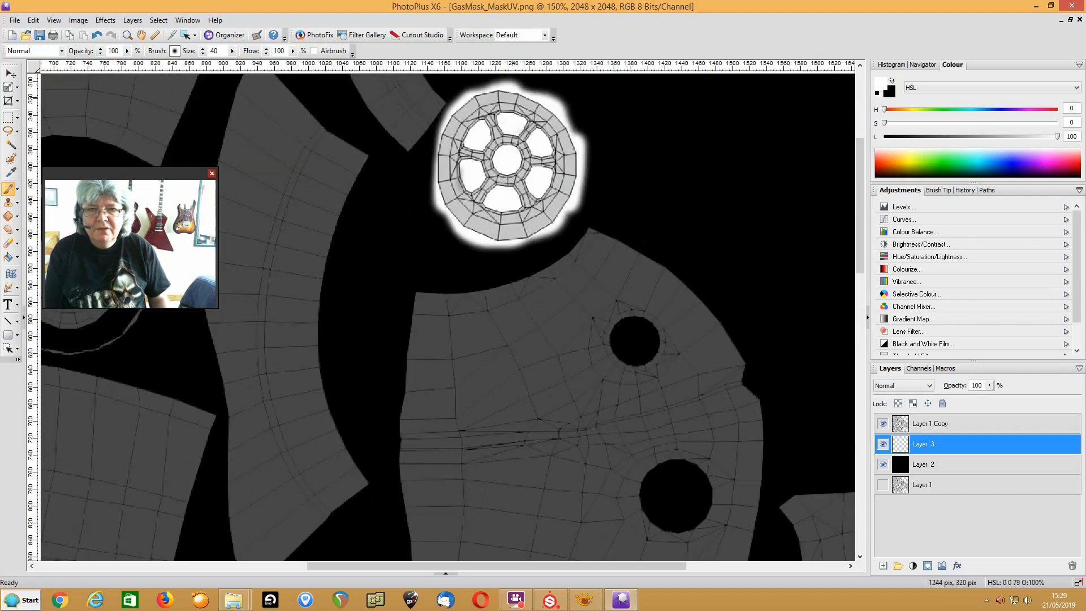
pyautogui.keyDown('ctrl'); pyautogui.scroll(-4, 521, 202); pyautogui.keyUp('ctrl')
pyautogui.keyDown('ctrl'); pyautogui.scroll(3, 521, 196); pyautogui.keyUp('ctrl')
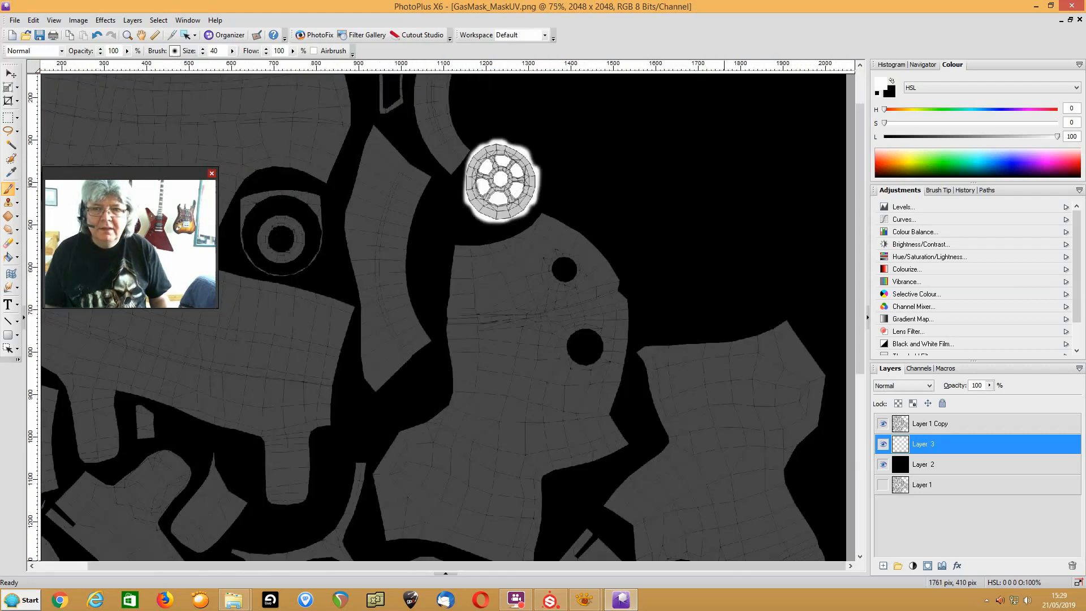
# Paint the ring island in the layout's lower-left area white, plus the two small toothed islands beside it using brush size 25
pyautogui.moveTo(362, 568); pyautogui.dragTo(129, 563)
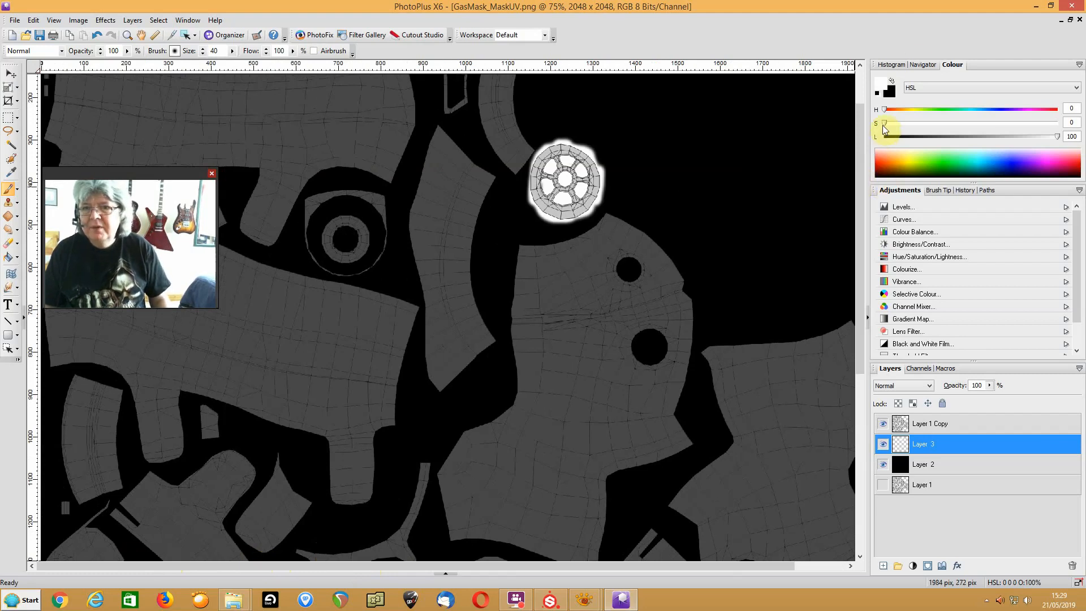
pyautogui.click(926, 65)
pyautogui.moveTo(977, 110); pyautogui.dragTo(965, 162)
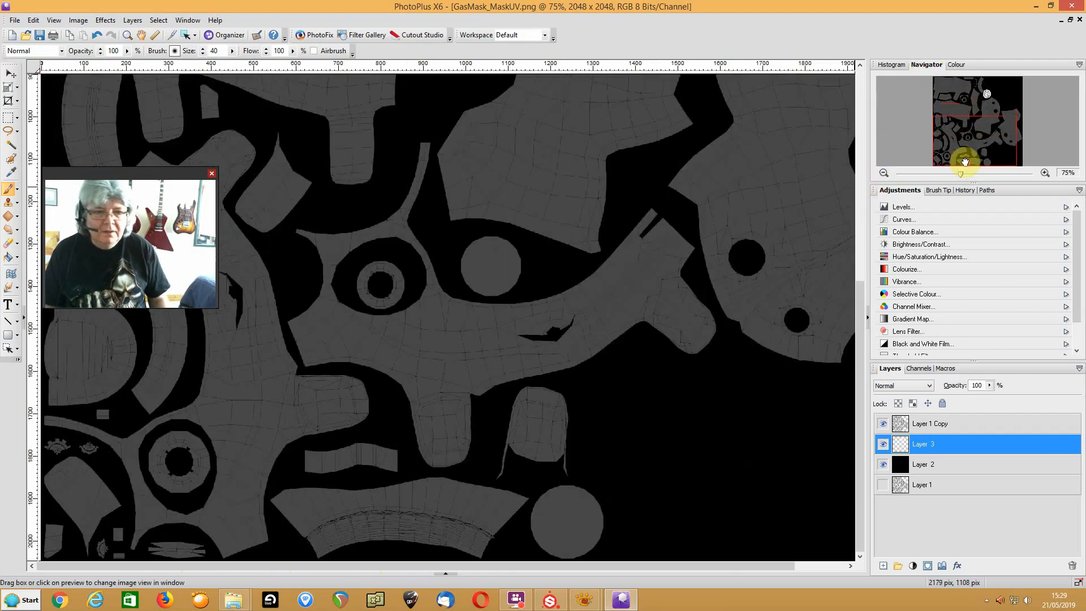
pyautogui.moveTo(200, 461)
pyautogui.mouseDown()
pyautogui.moveTo(190, 443)
pyautogui.moveTo(207, 478)
pyautogui.moveTo(196, 488)
pyautogui.moveTo(168, 480)
pyautogui.moveTo(152, 461)
pyautogui.moveTo(159, 435)
pyautogui.moveTo(190, 436)
pyautogui.moveTo(172, 439)
pyautogui.moveTo(164, 469)
pyautogui.mouseUp()
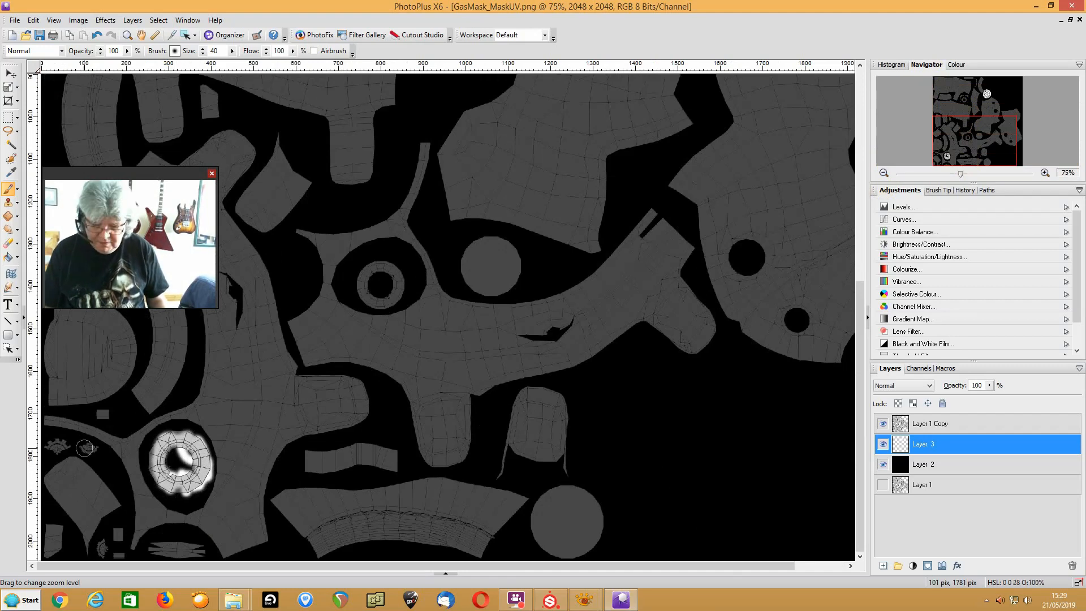
pyautogui.moveTo(85, 449)
pyautogui.mouseDown()
pyautogui.moveTo(98, 453)
pyautogui.moveTo(54, 453)
pyautogui.mouseUp()
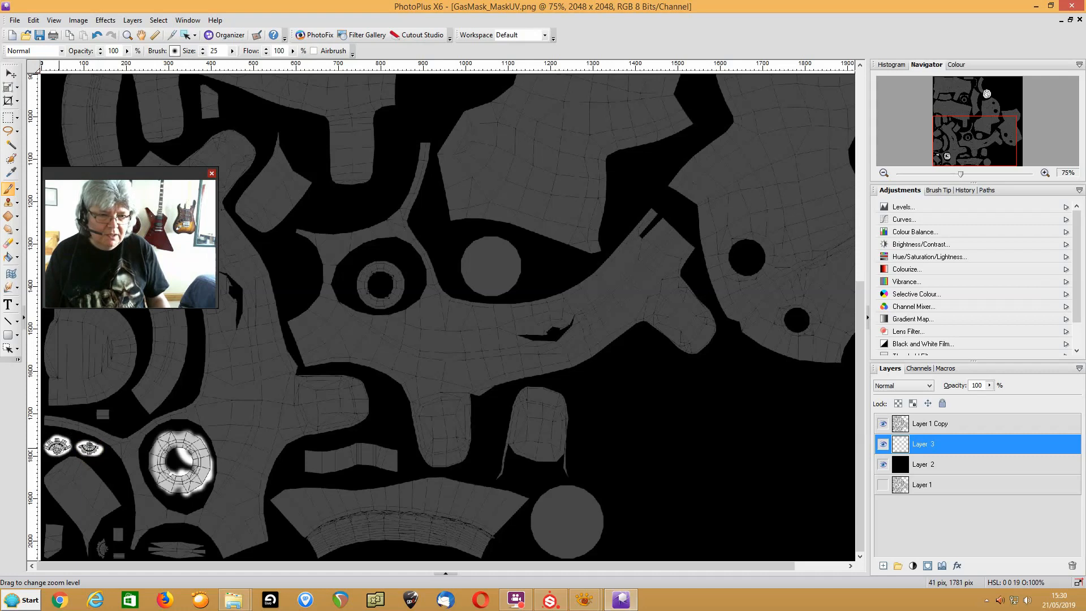
pyautogui.moveTo(169, 455)
pyautogui.mouseDown()
pyautogui.moveTo(193, 436)
pyautogui.moveTo(161, 440)
pyautogui.mouseUp()
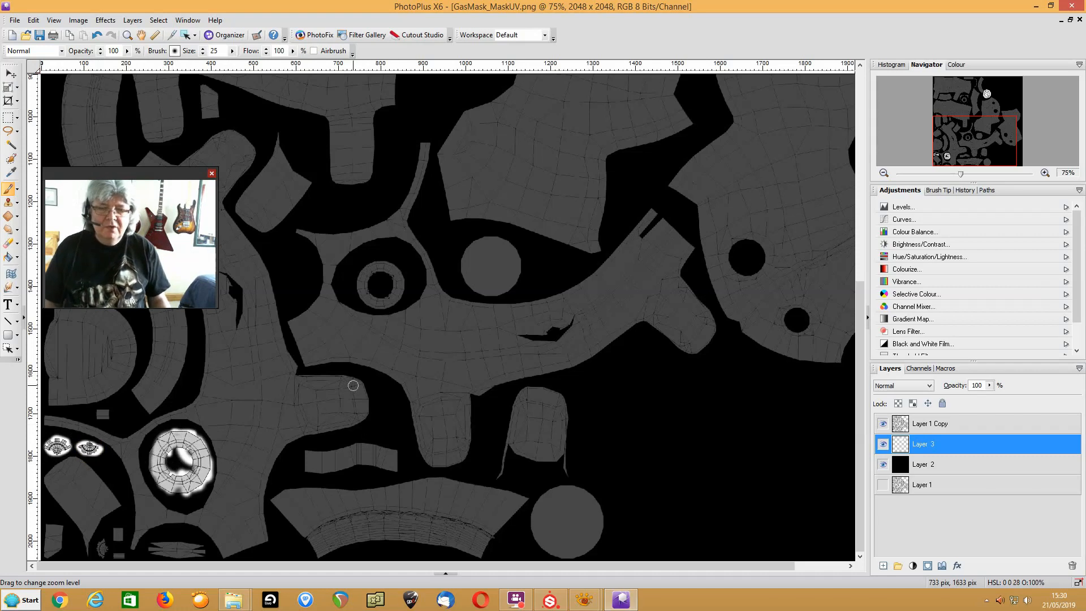
# Switch to XnView and compare mask_IDMap.png with strapsandglass_IDMap.png from the GaskMask_00 folder
pyautogui.click(584, 600)
pyautogui.click(507, 508)
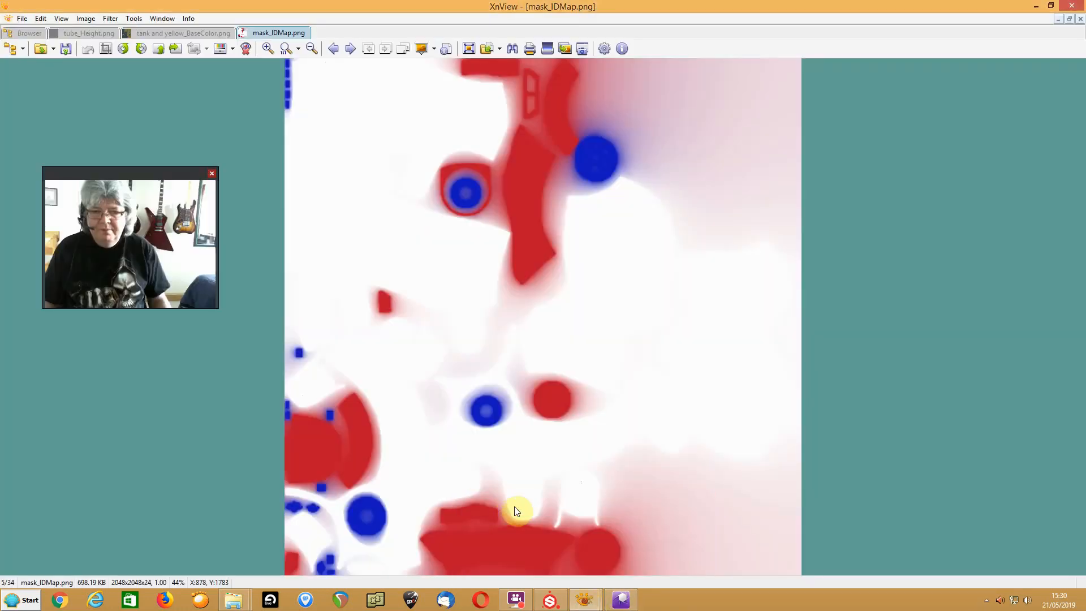
pyautogui.click(8, 34)
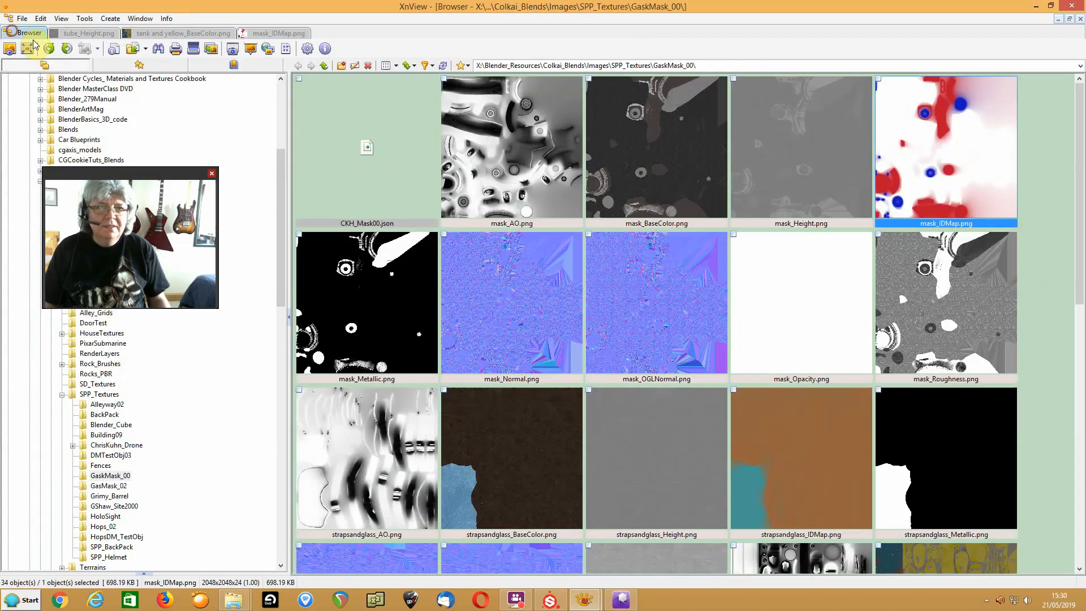
pyautogui.scroll(-3, 707, 294)
pyautogui.scroll(3, 762, 243)
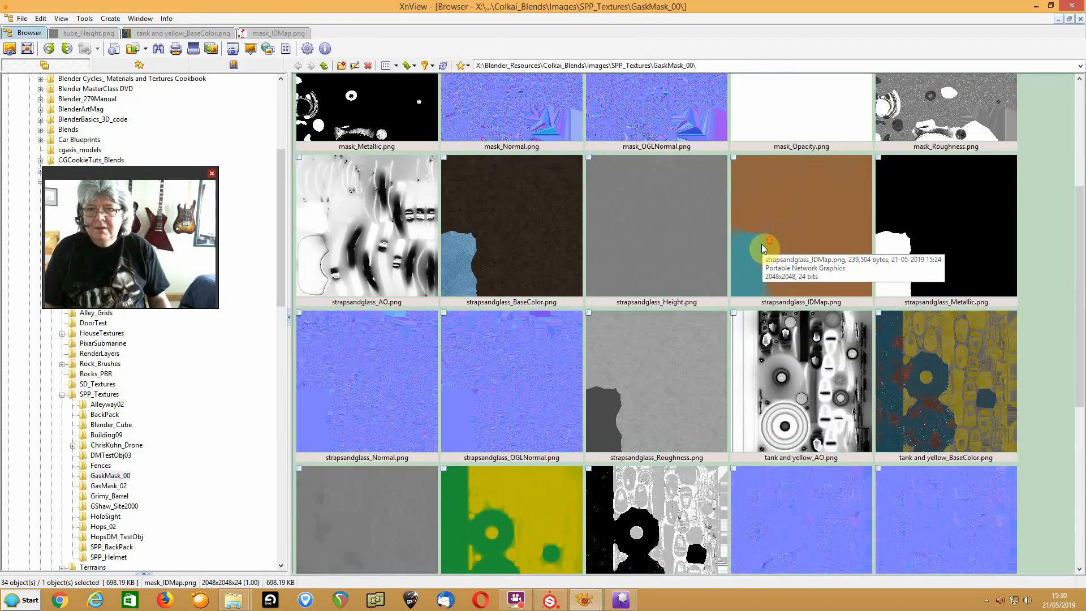
pyautogui.doubleClick(784, 244)
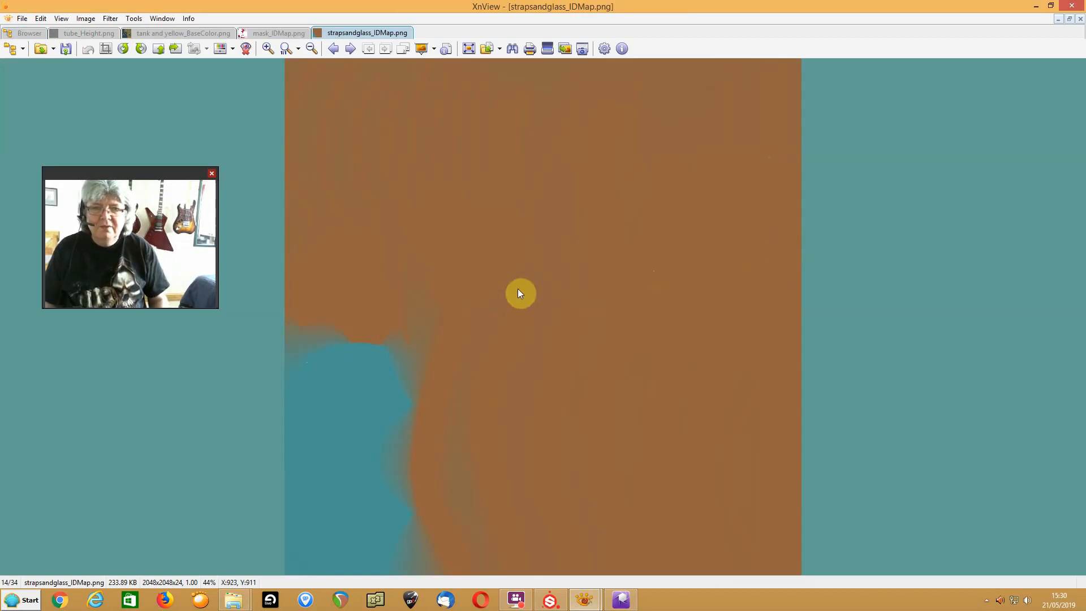
pyautogui.press('Escape')
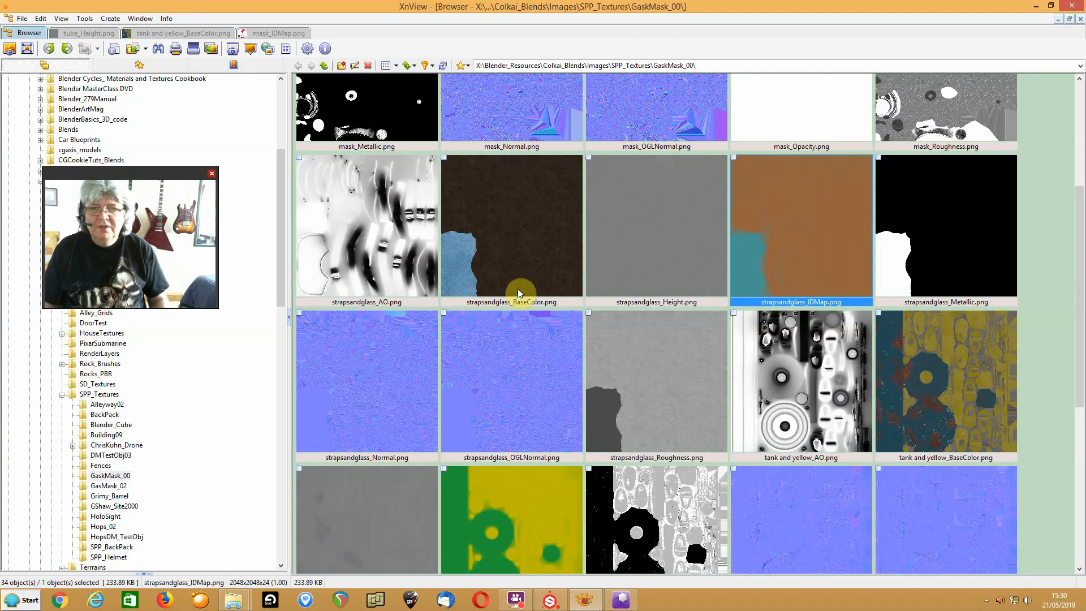
# Examine strapsandglass_BaseColor.png up close around the blue glass area, and look through the remaining maps in the folder
pyautogui.doubleClick(469, 273)
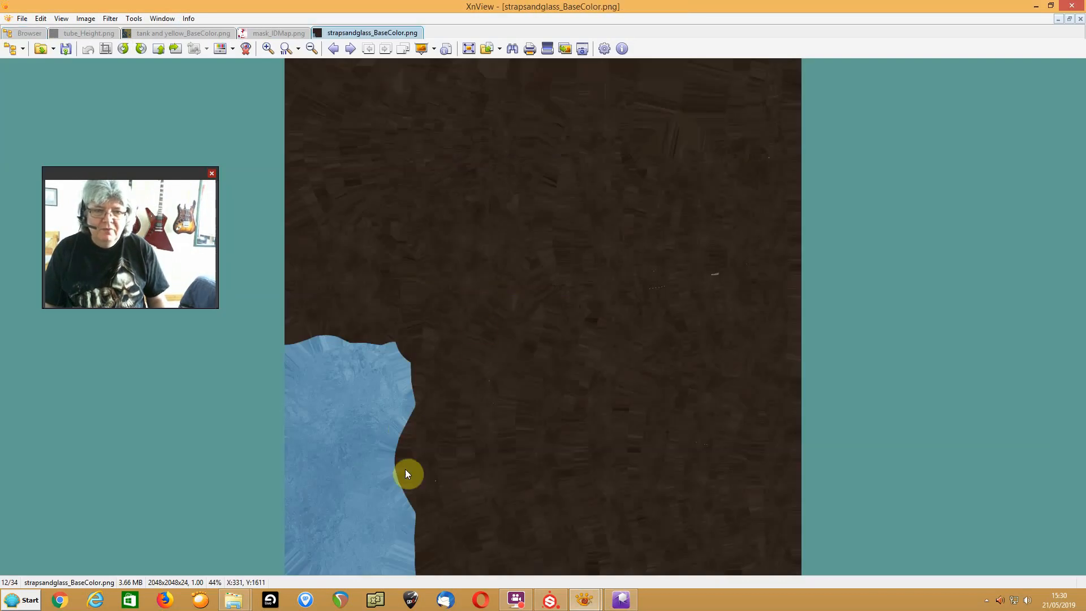
pyautogui.keyDown('ctrl'); pyautogui.scroll(1, 442, 310); pyautogui.keyUp('ctrl')
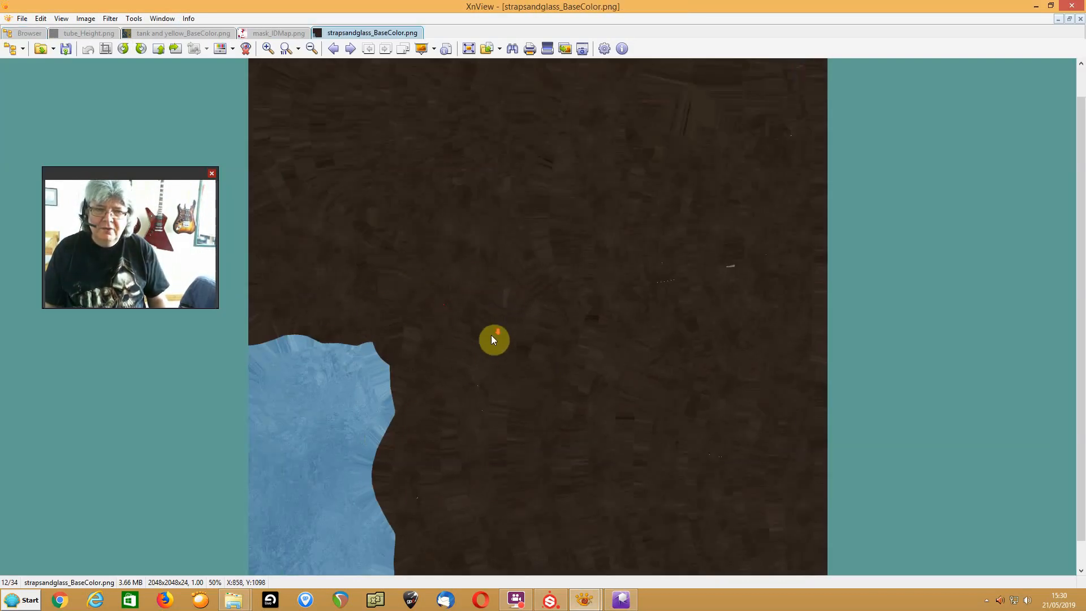
pyautogui.keyDown('ctrl'); pyautogui.scroll(-2, 492, 338); pyautogui.keyUp('ctrl')
pyautogui.keyDown('ctrl'); pyautogui.scroll(4, 491, 334); pyautogui.keyUp('ctrl')
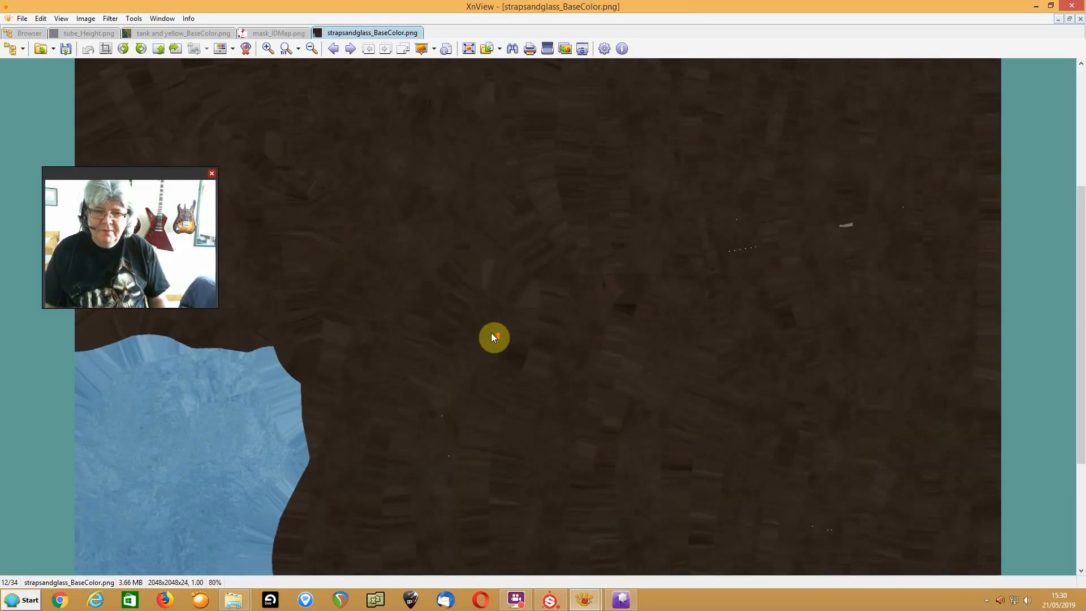
pyautogui.keyDown('ctrl'); pyautogui.scroll(1, 492, 335); pyautogui.keyUp('ctrl')
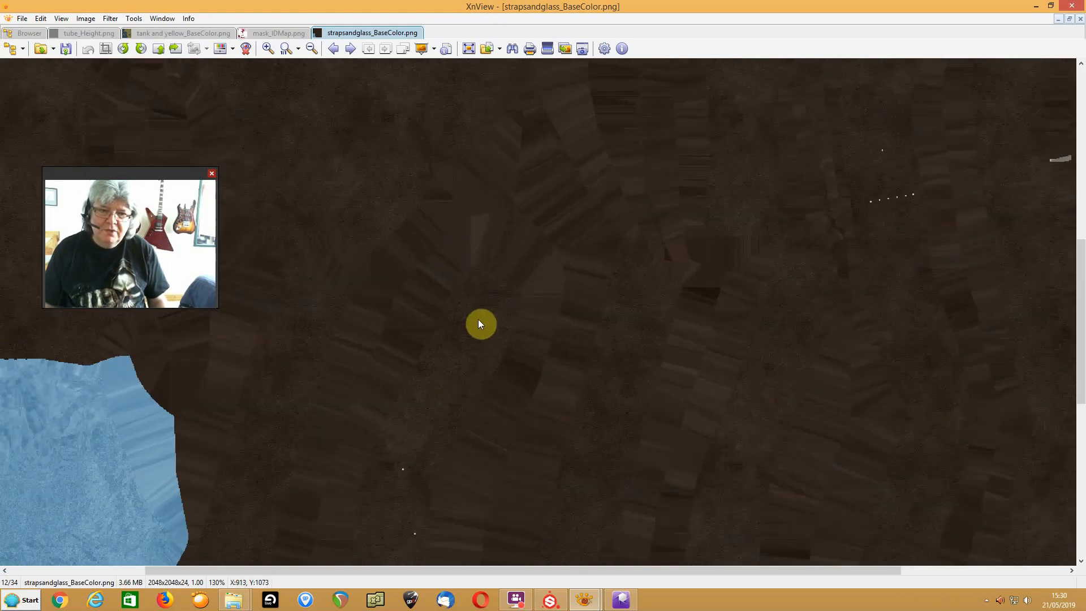
pyautogui.keyDown('ctrl'); pyautogui.scroll(-3, 477, 332); pyautogui.keyUp('ctrl')
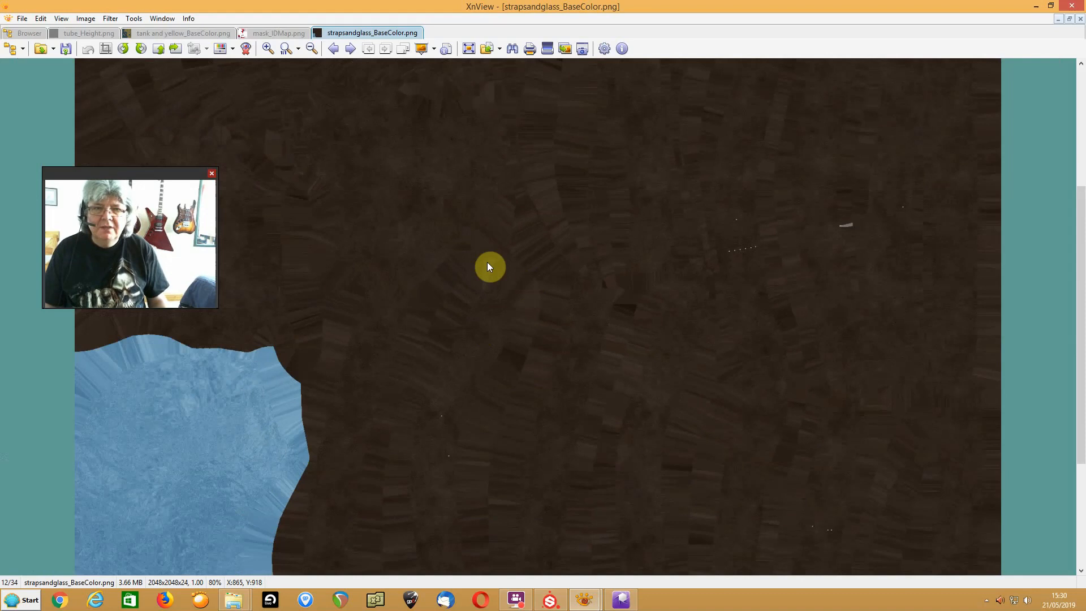
pyautogui.click(27, 33)
pyautogui.scroll(-3, 516, 300)
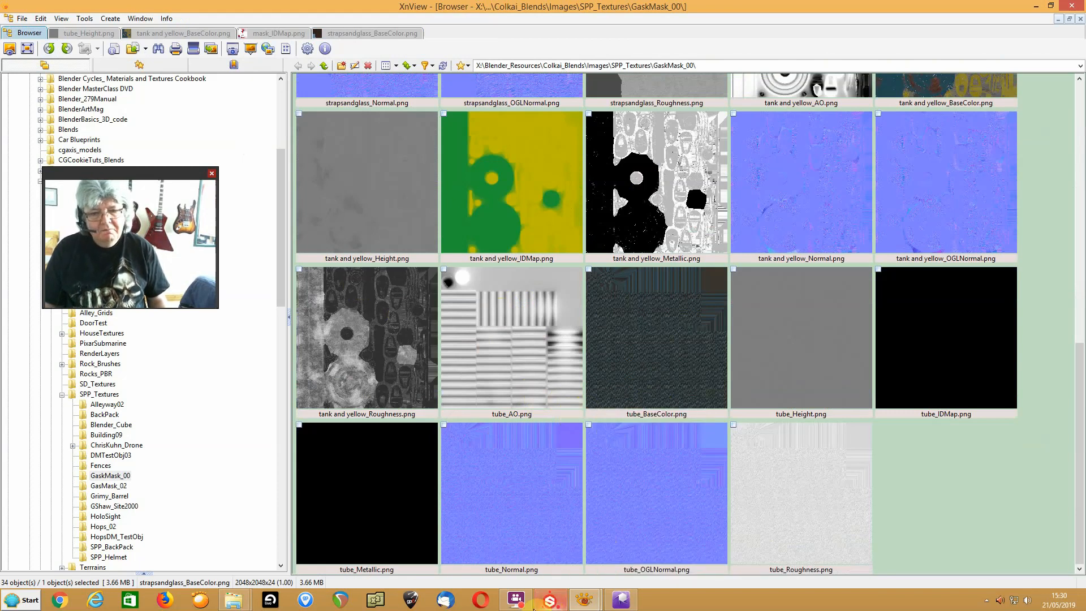
pyautogui.click(987, 601)
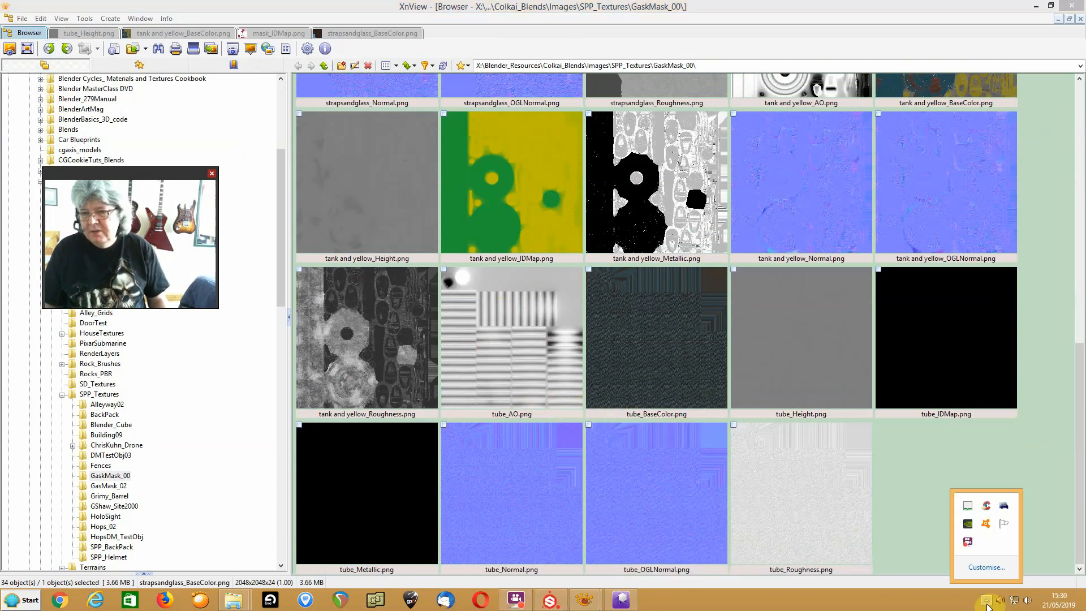
pyautogui.rightClick(968, 541)
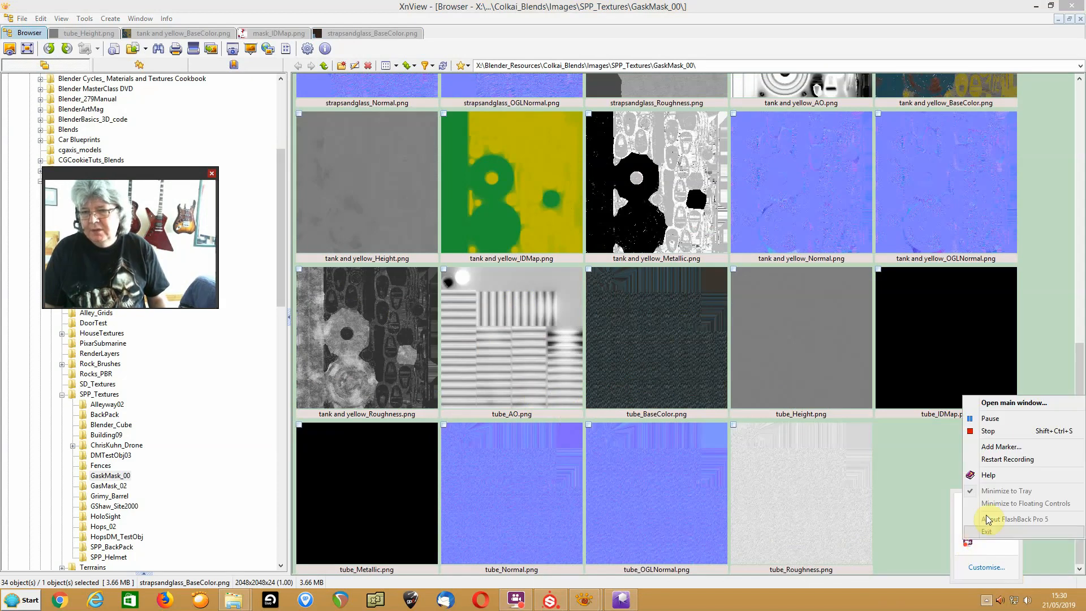